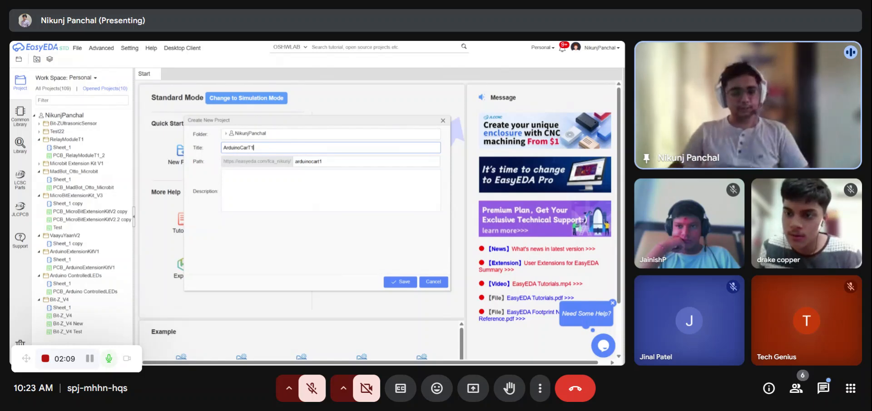
- Create a new project titled ArduinoCarT1
click(408, 284)
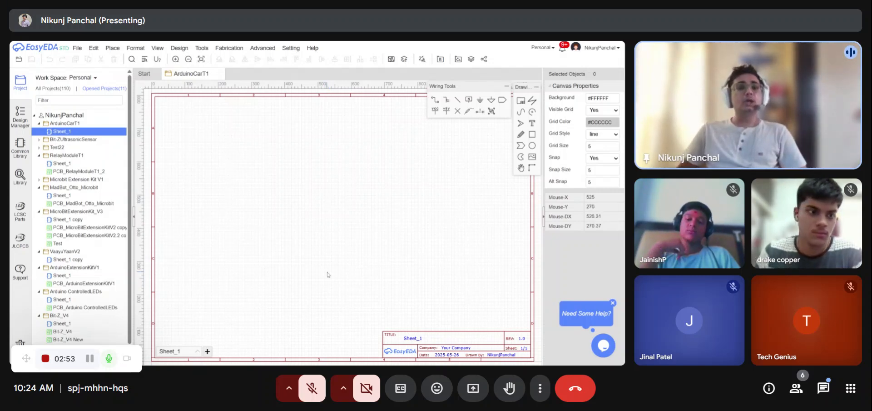
- Search the symbol library for arduino nano and place the ARDUINO_NANO symbol on the schematic sheet
click(19, 175)
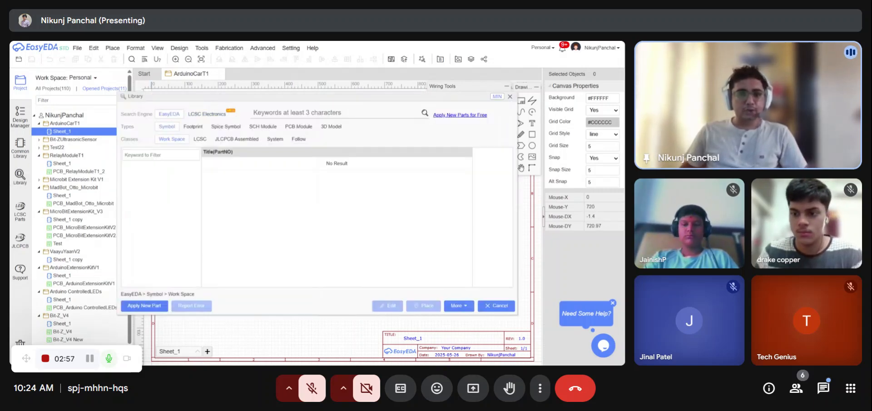
text(ARDU)
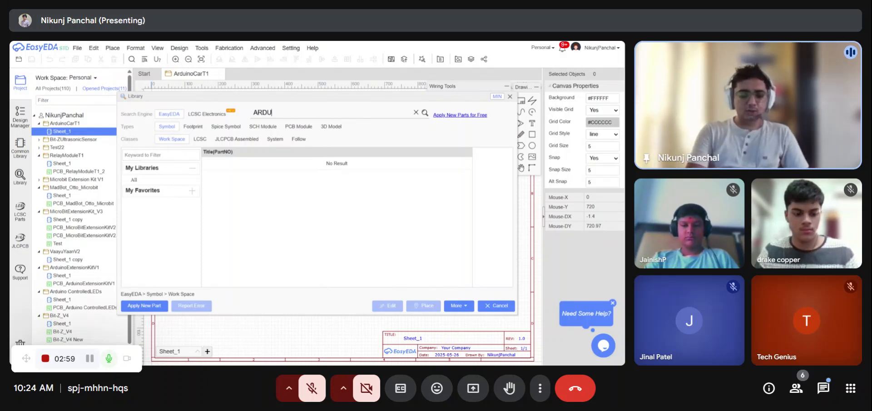
text(INO)
key(BackSpace)
key(BackSpace)
key(BackSpace)
key(BackSpace)
key(BackSpace)
key(BackSpace)
key(BackSpace)
text(a)
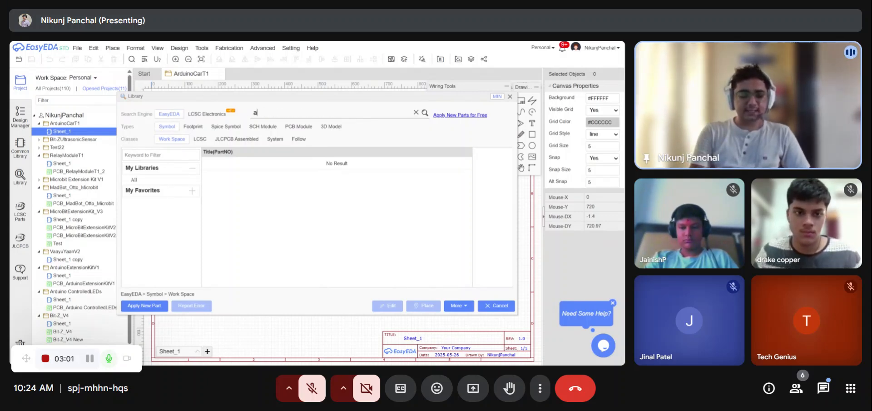
text(rduino)
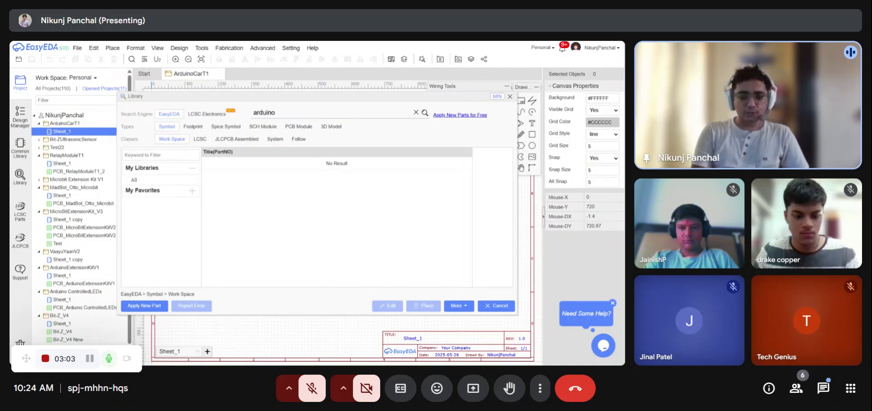
text( nano)
key(Return)
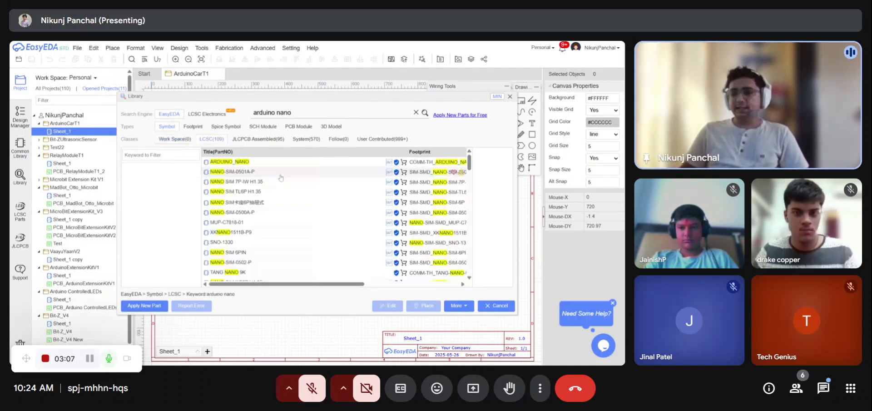
click(245, 163)
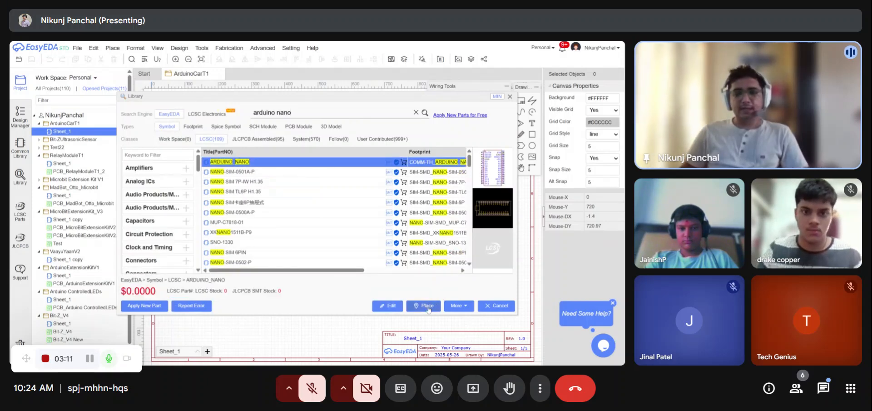
click(427, 305)
click(283, 186)
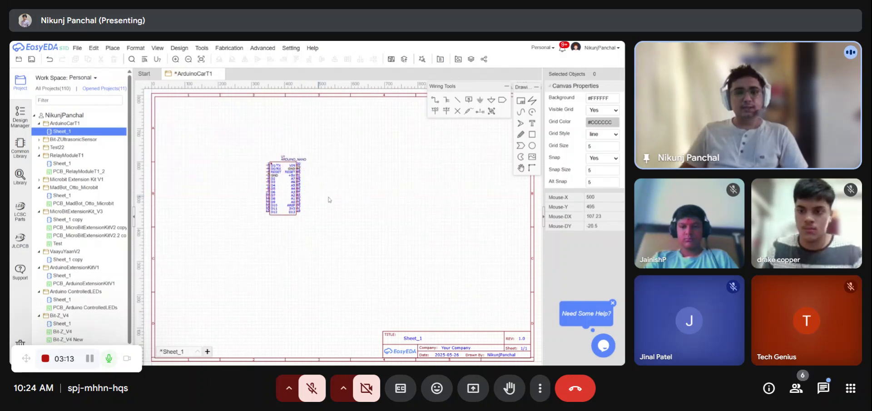
- Move the Arduino Nano symbol slightly downward and save the schematic
scroll(292, 171, up, 4)
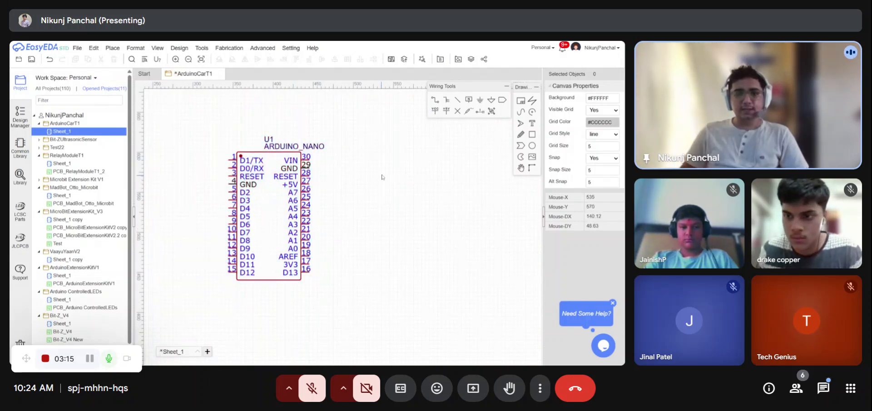
right_drag(346, 181, 343, 189)
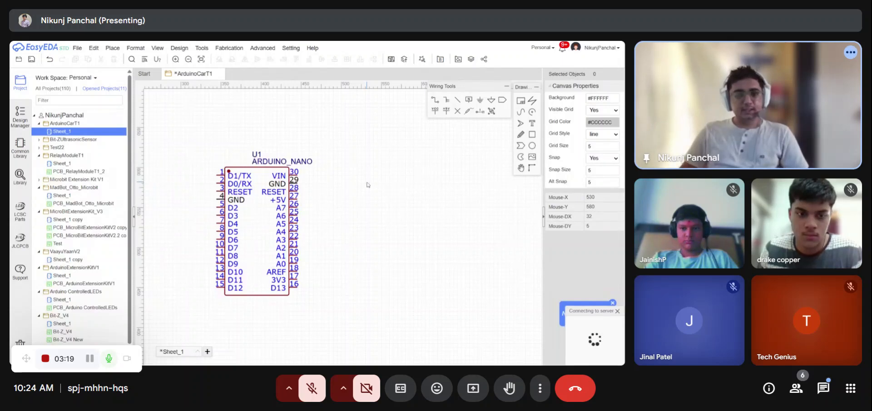
key(ctrl+s)
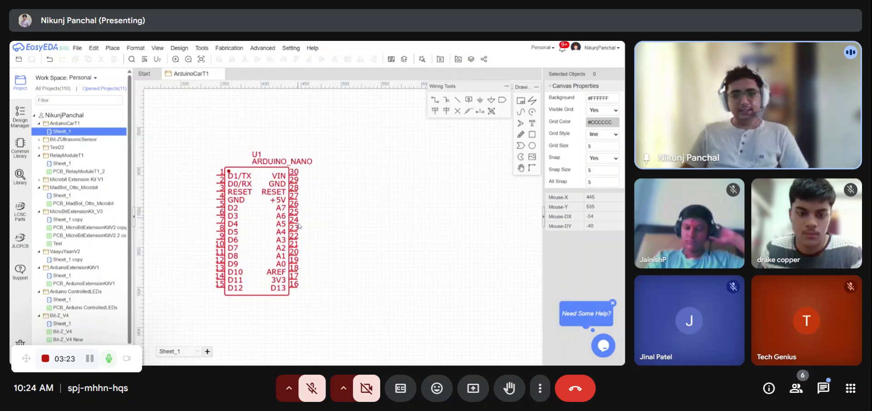
scroll(291, 259, up, 1)
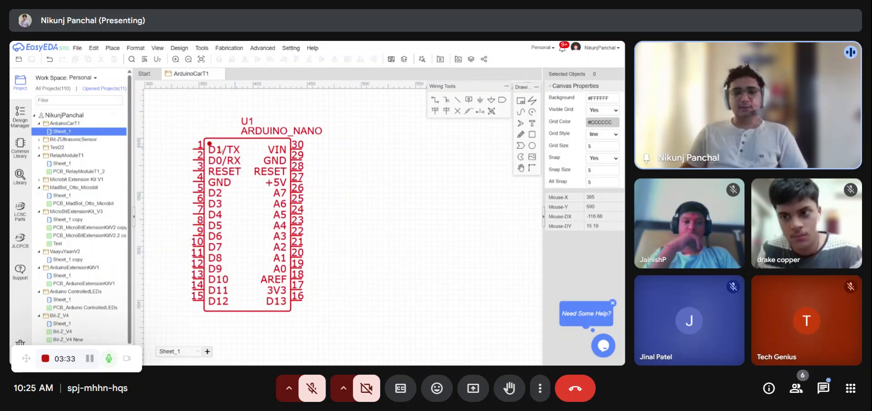
right_drag(363, 175, 355, 183)
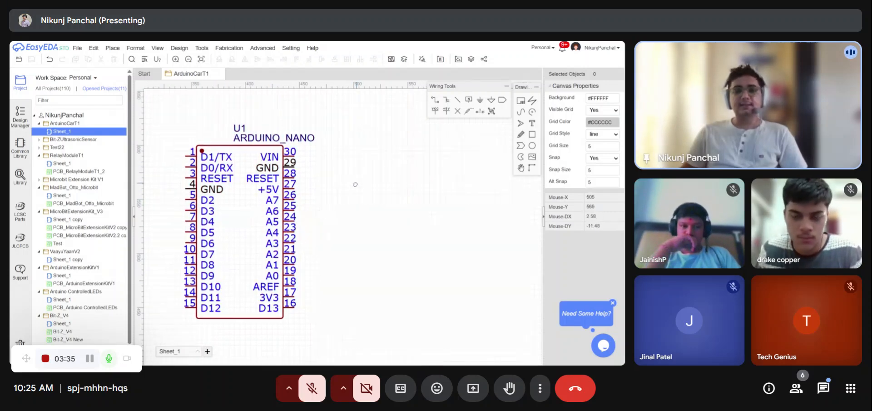
scroll(288, 180, down, 1)
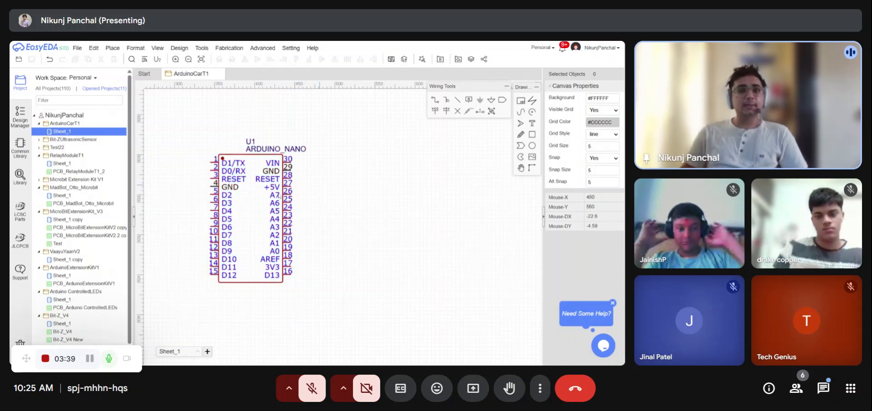
scroll(230, 213, down, 2)
scroll(229, 214, up, 1)
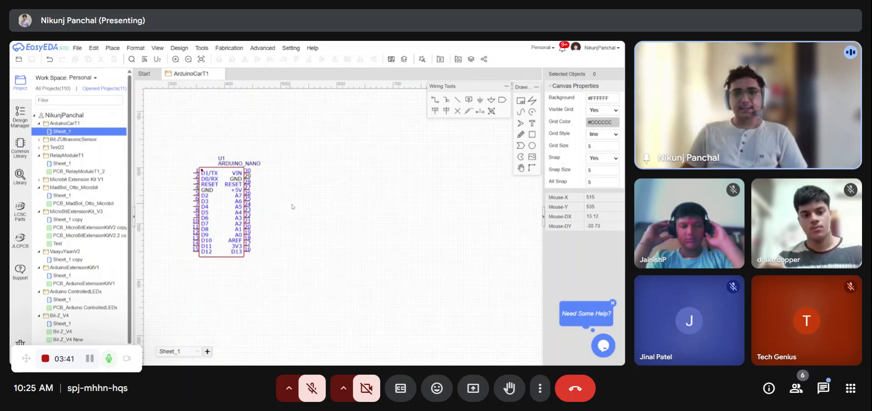
scroll(318, 202, up, 2)
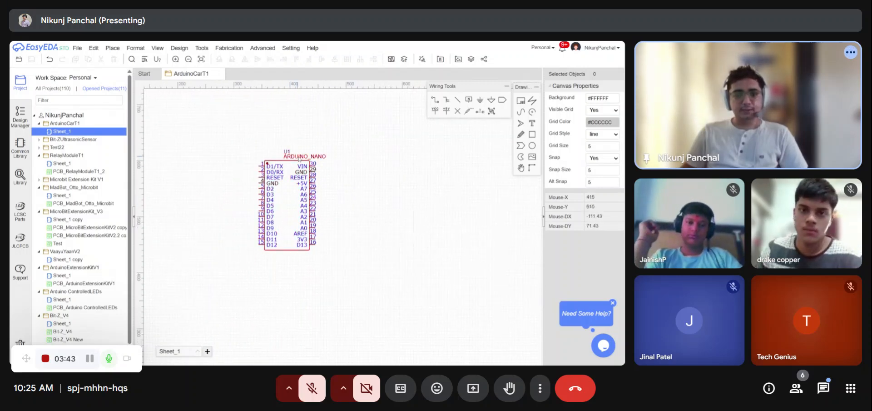
- Select the symbol's name label, nudge the Arduino Nano symbol slightly, and save the schematic again
click(285, 157)
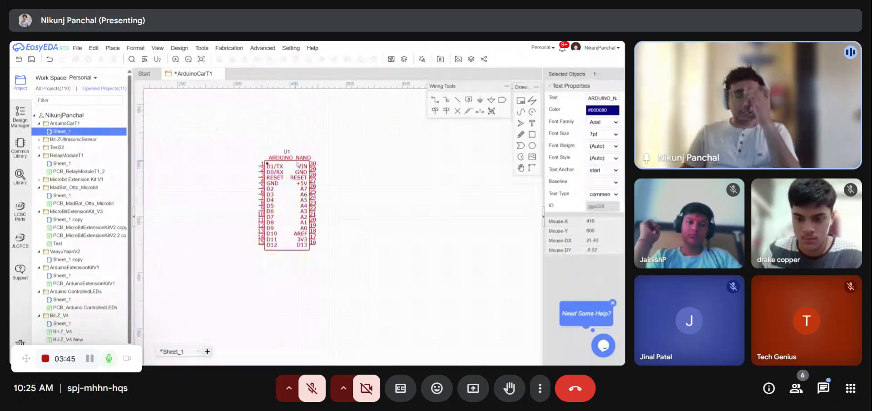
scroll(362, 215, down, 3)
click(377, 218)
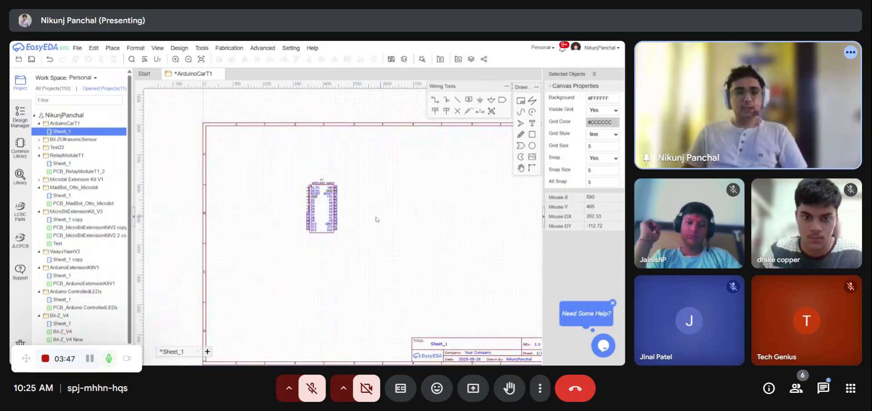
drag(282, 210, 281, 209)
click(360, 205)
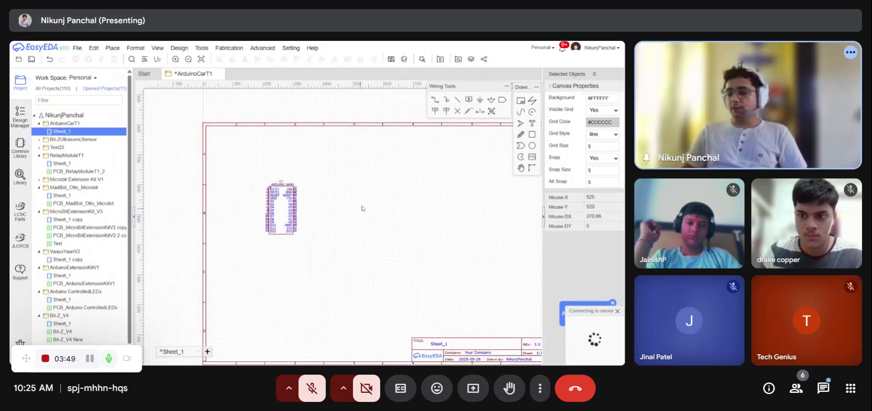
key(ctrl+s)
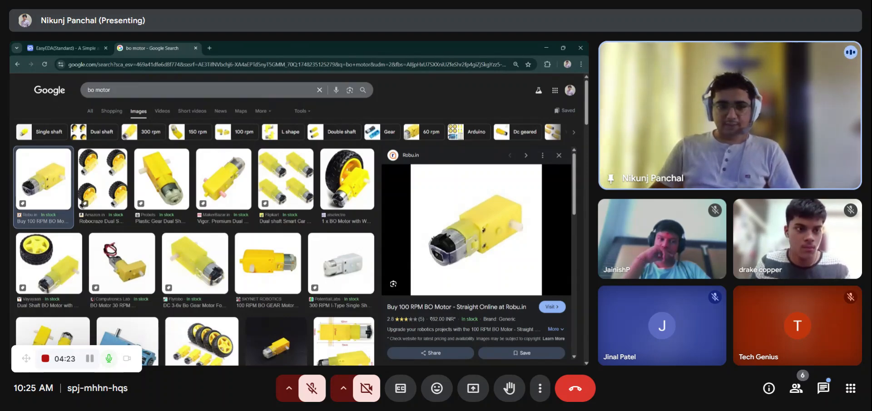
- Switch to the browser and search Google Images for n20 motor
triple_click(103, 90)
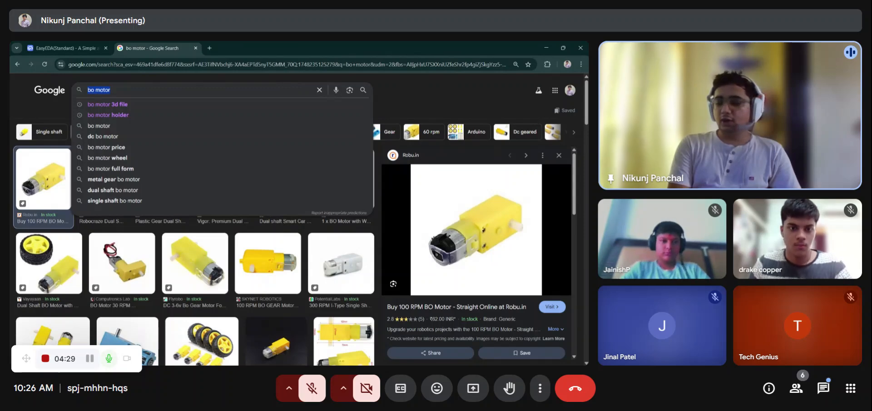
text(n20)
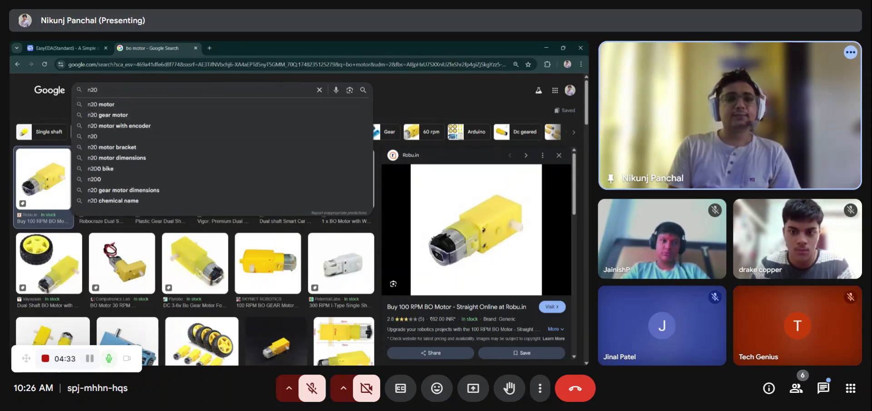
key(Return)
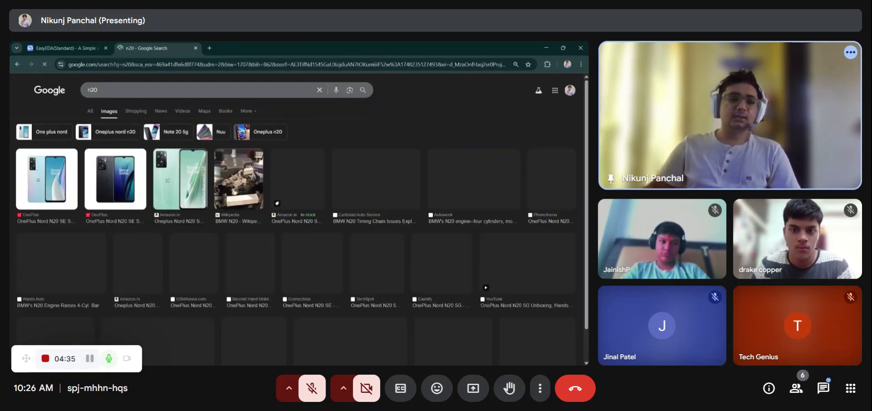
text(motor)
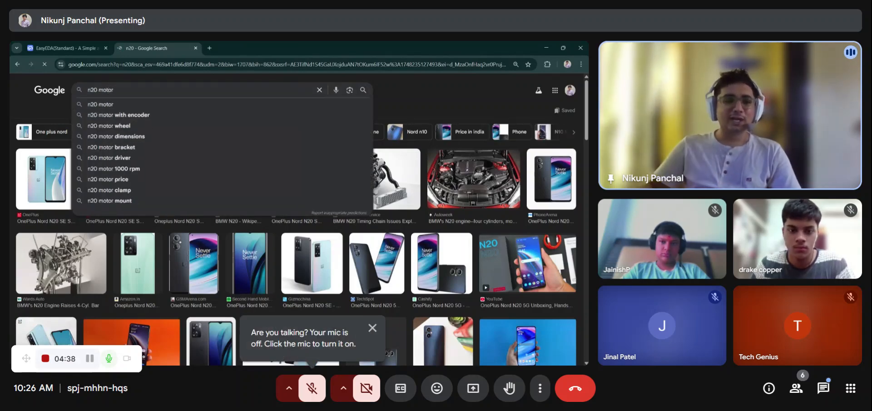
key(Return)
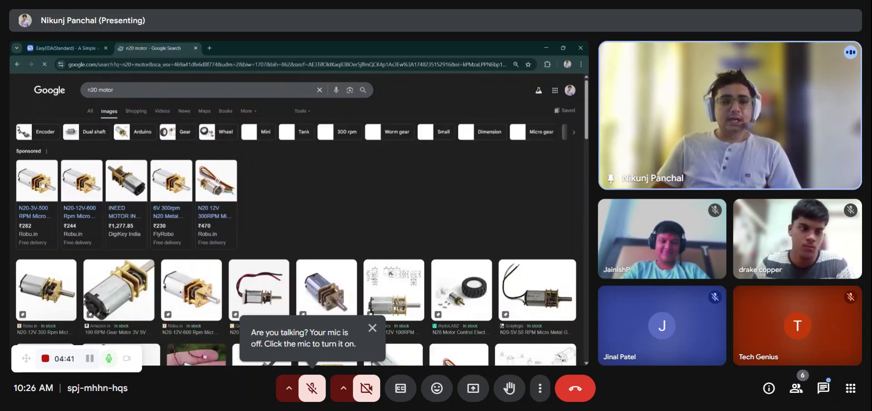
- Browse the n20 motor image results
mouse_move(50, 182)
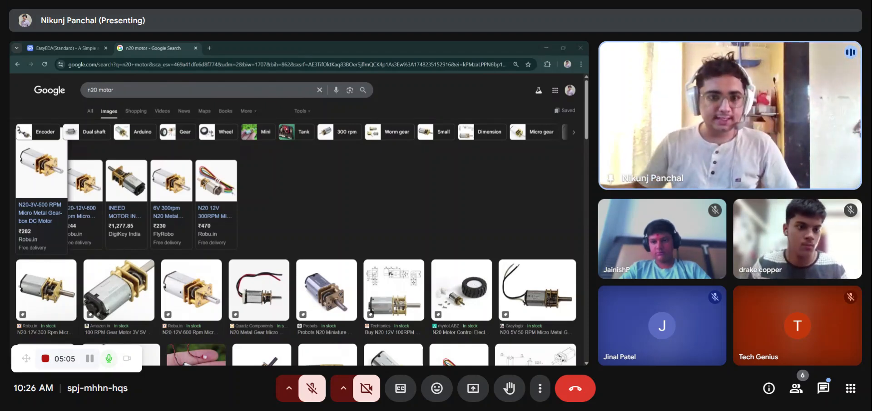
key(alt+Tab)
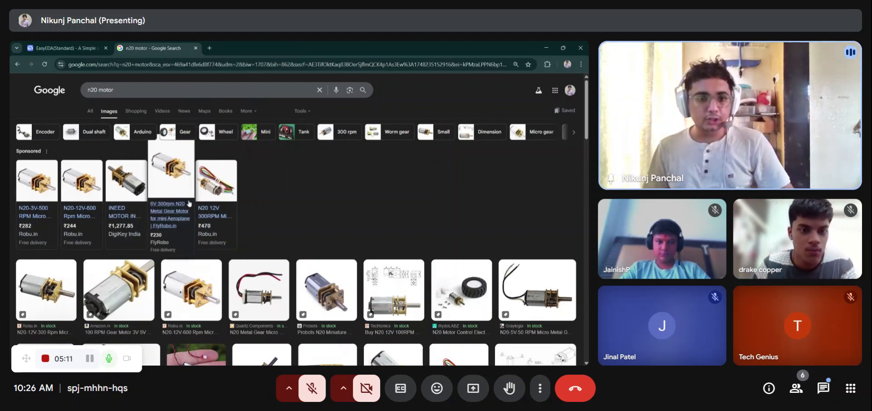
scroll(186, 202, down, 1)
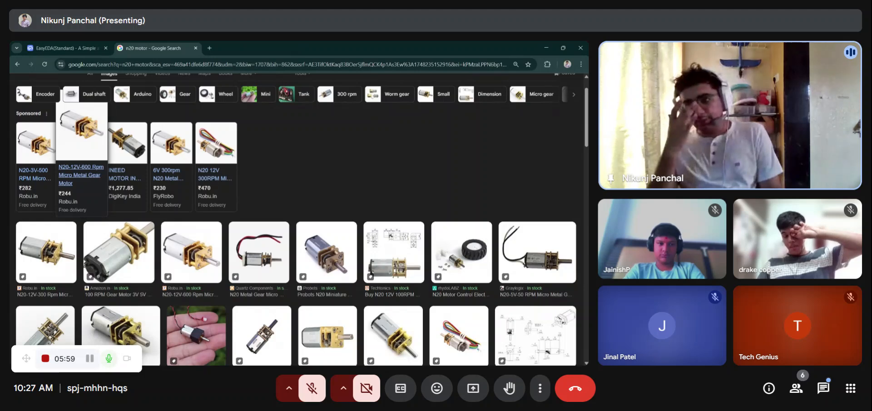
key(alt+Tab)
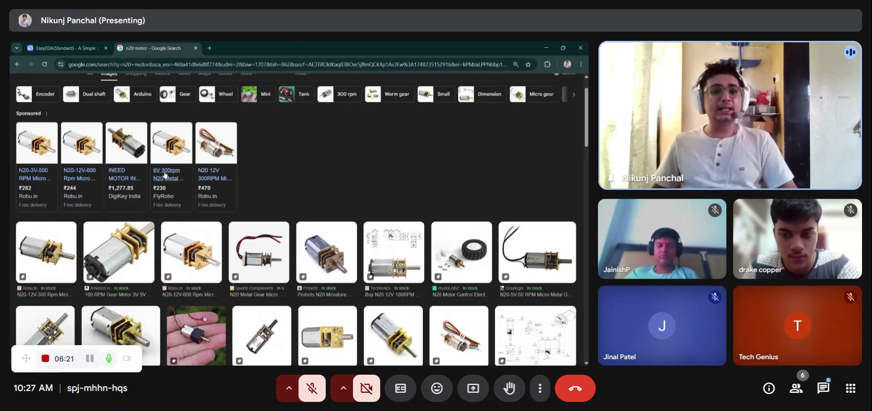
mouse_move(168, 176)
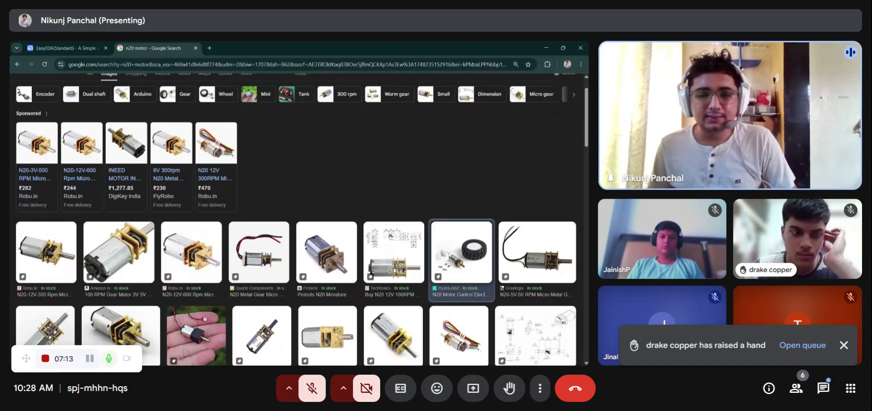
- Open the N20 Motor Control Electronic Hobby Kit image result and view its full image in a new tab
click(448, 255)
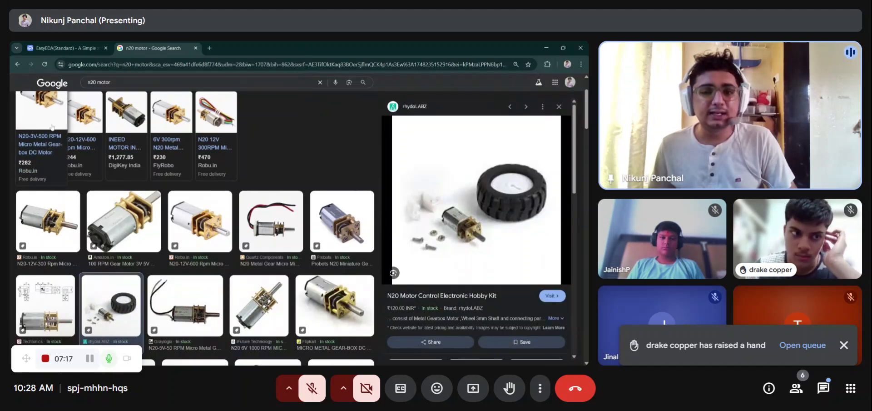
middle_click(439, 200)
click(242, 46)
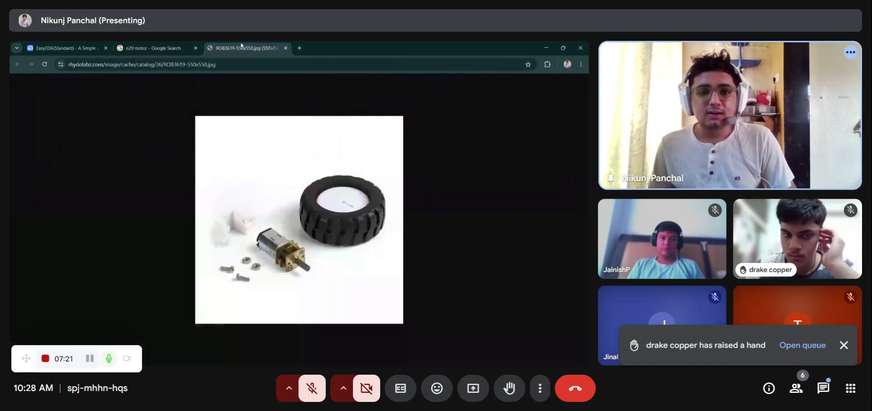
ctrl+scroll(251, 288, up, 3)
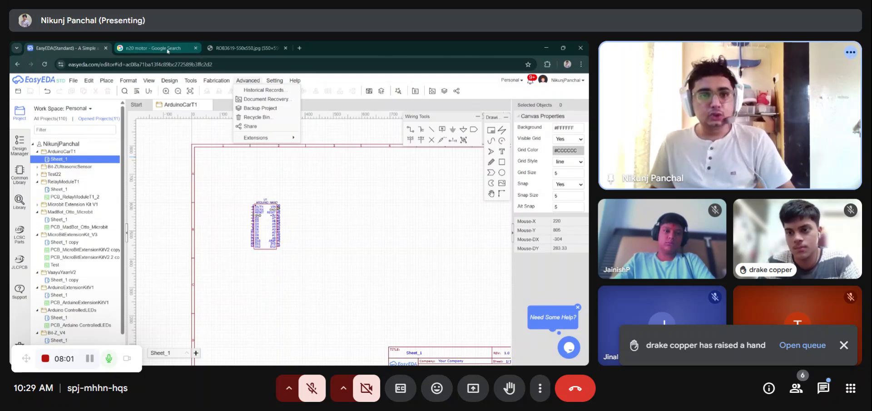
- Switch through the open tabs to view the l293d and l298n motor driver image results
click(134, 44)
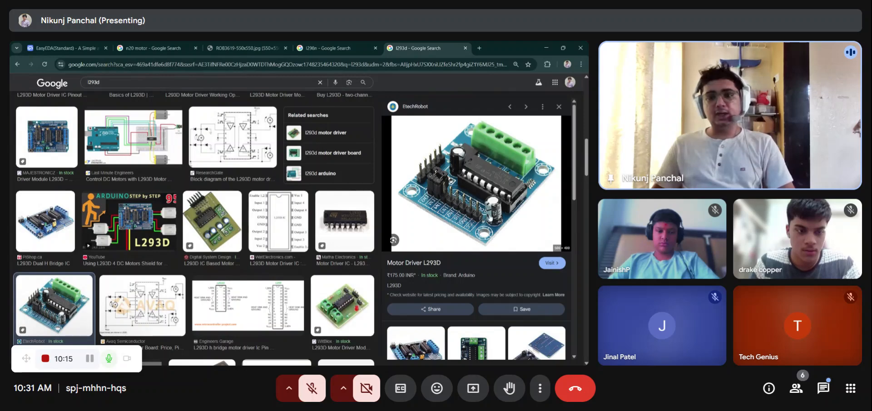
click(378, 44)
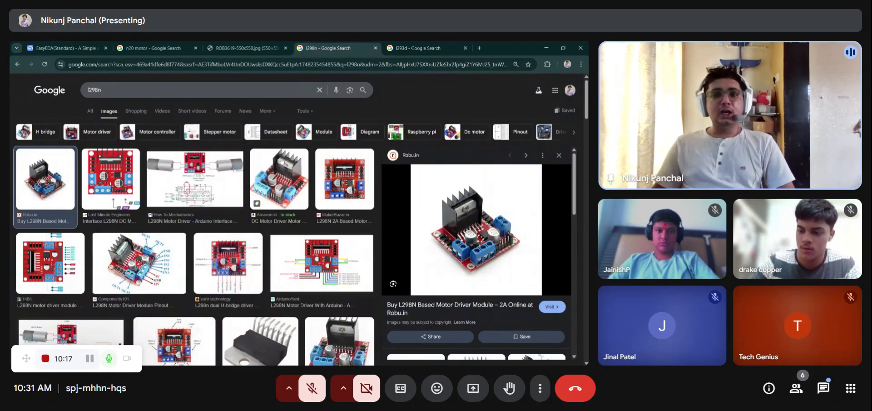
- Compare the l298n and l293d motor driver image results by switching back and forth between their tabs
click(398, 46)
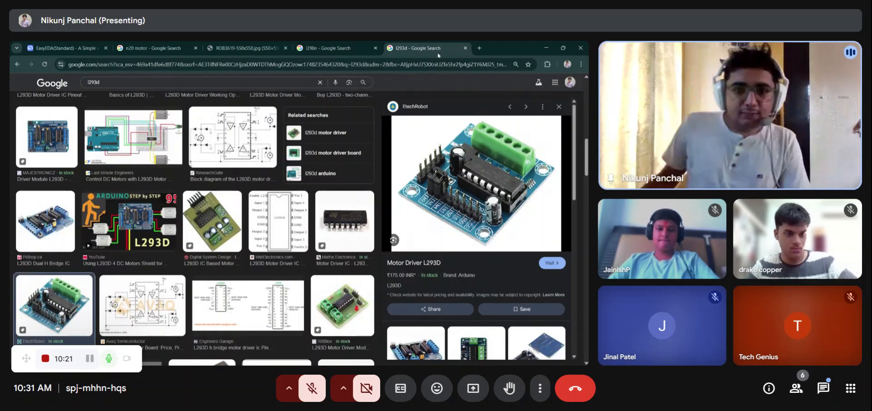
click(336, 47)
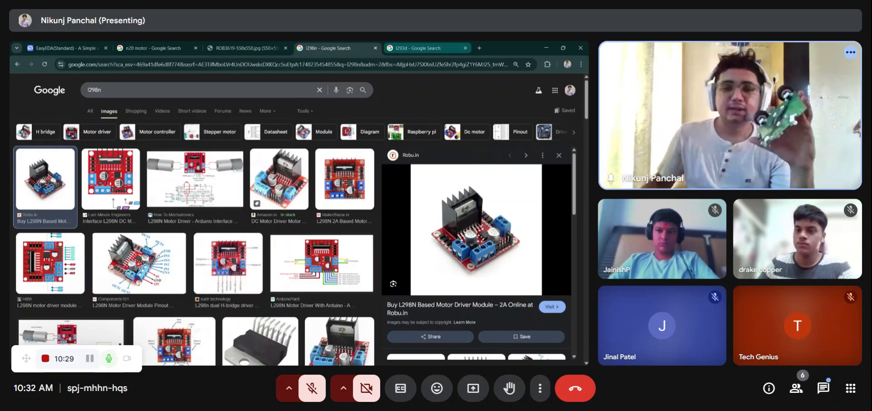
click(405, 46)
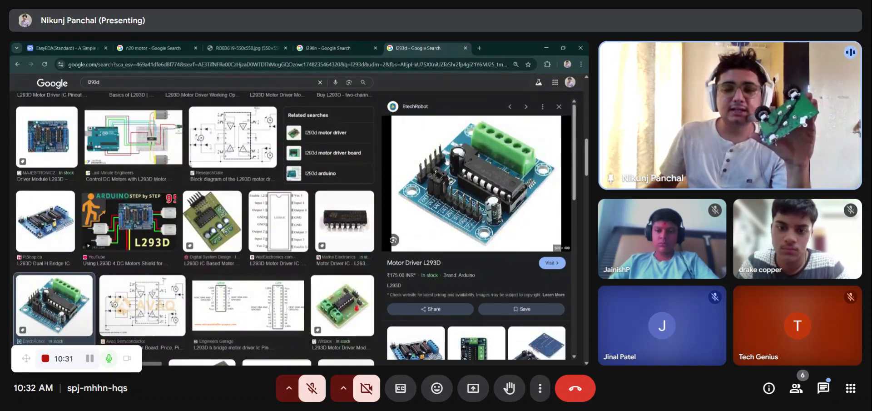
click(339, 46)
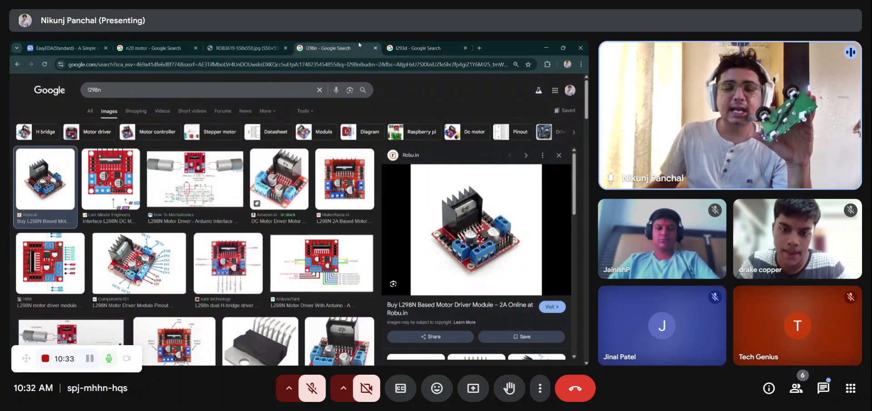
click(428, 42)
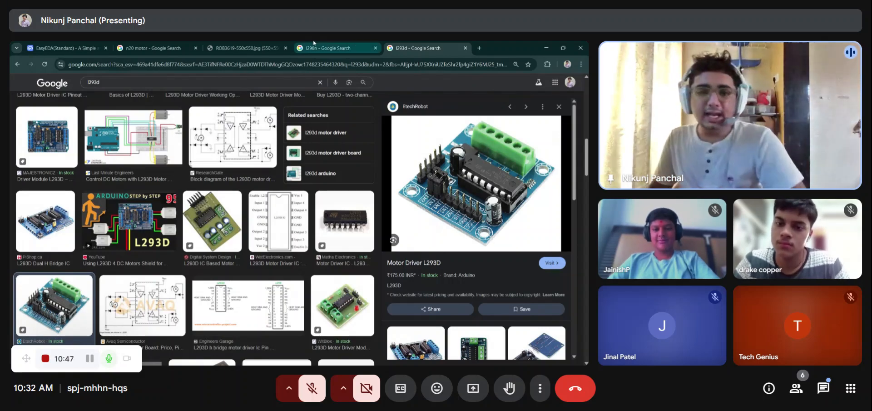
click(329, 47)
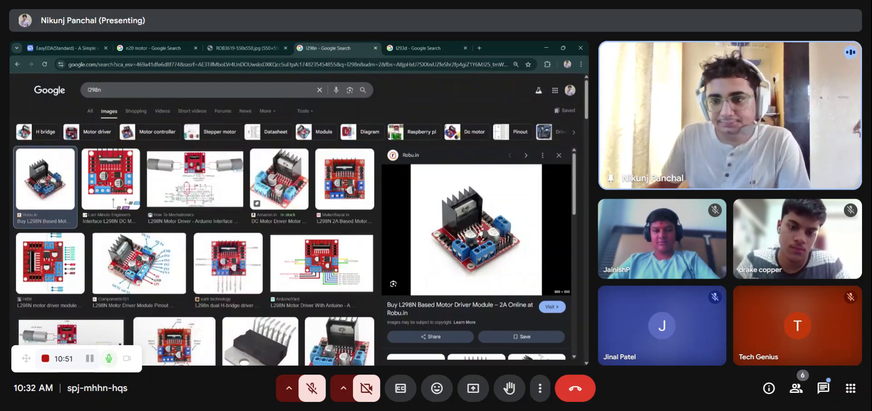
- Open the L298N Based Motor Driver Module image in its own tab, then close that tab
click(511, 165)
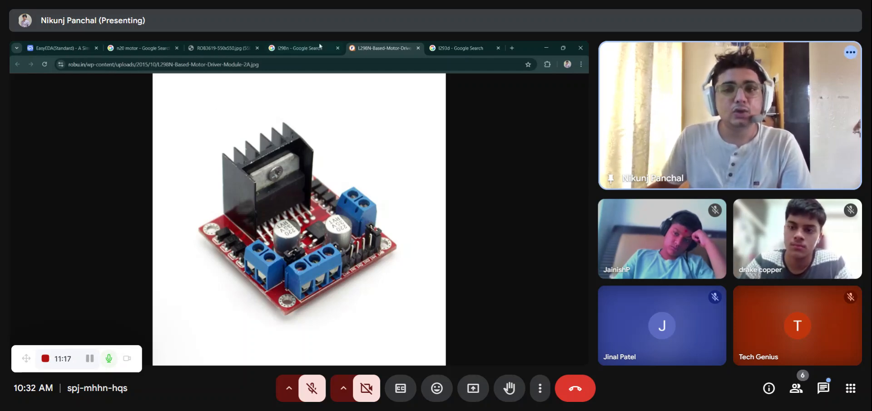
click(418, 48)
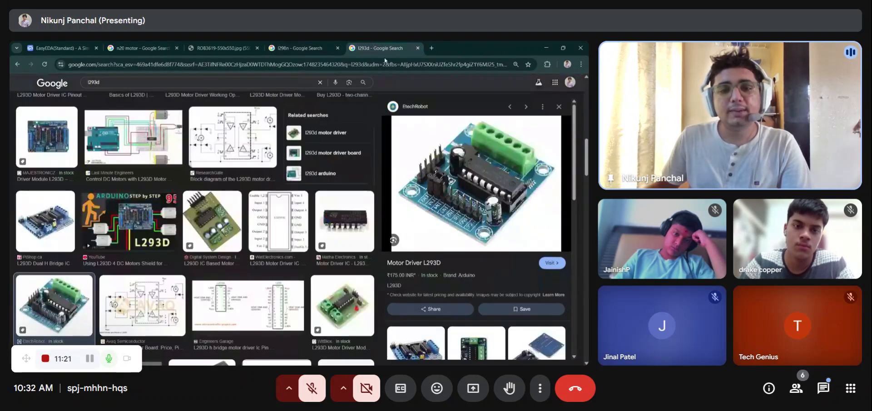
- Close the l298n, n20 motor and other research tabs to return to the EasyEDA schematic
click(337, 48)
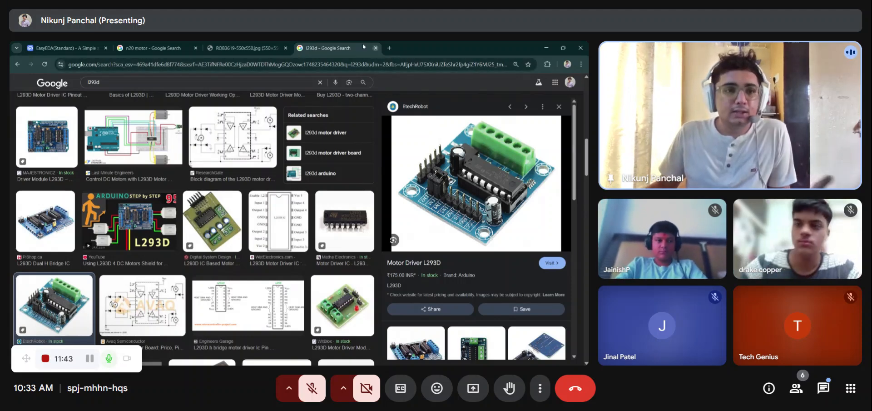
click(154, 46)
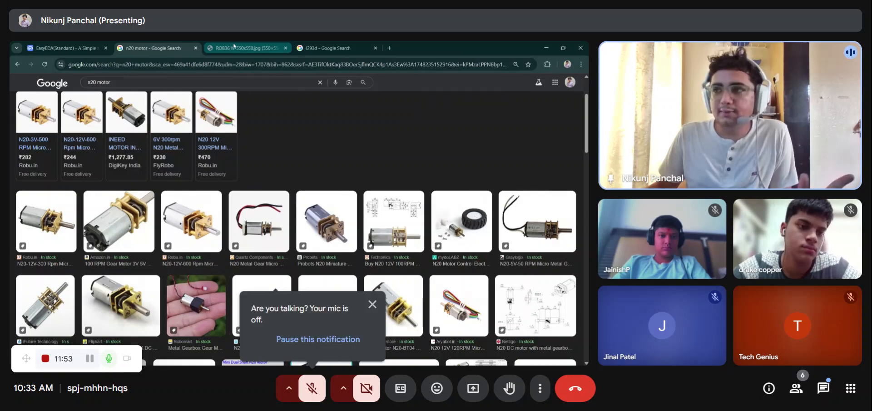
click(233, 46)
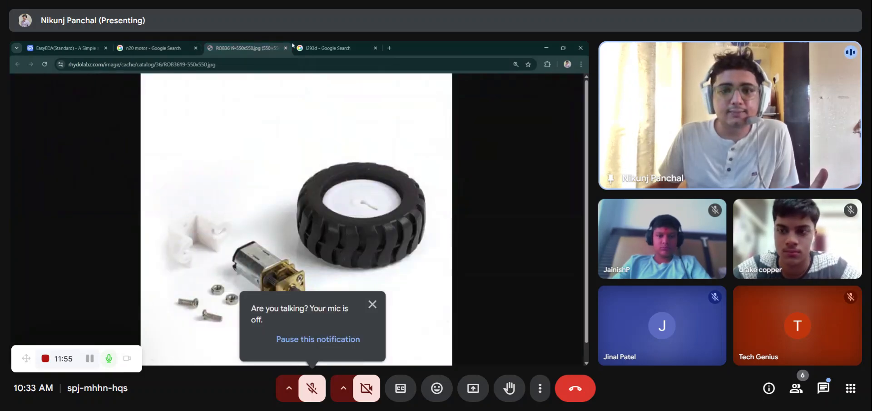
click(327, 48)
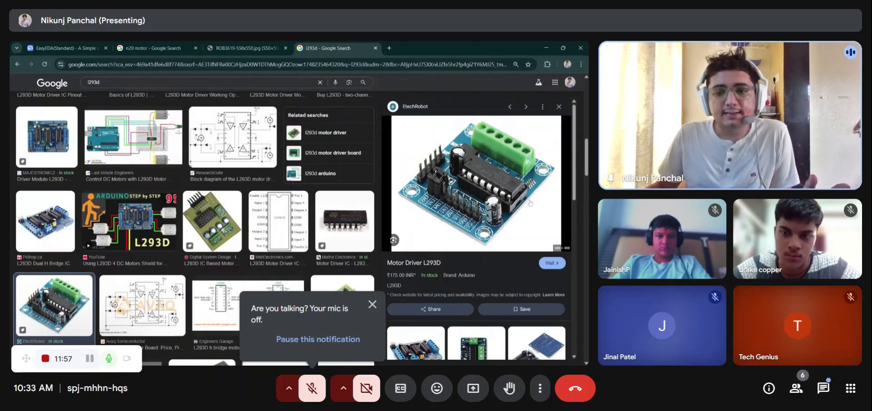
click(196, 48)
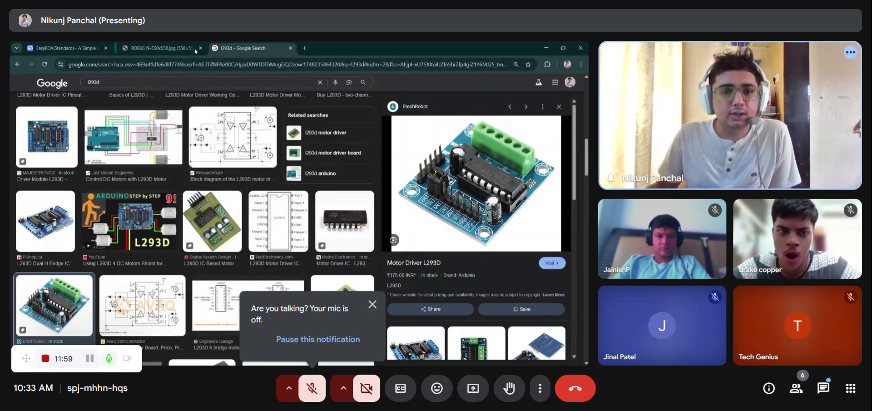
click(195, 48)
click(196, 48)
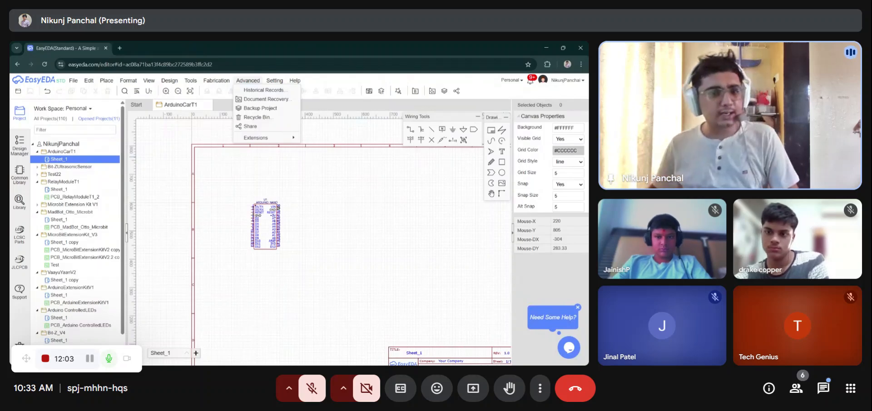
- Open the component library and search it for n20 motor
scroll(316, 259, up, 3)
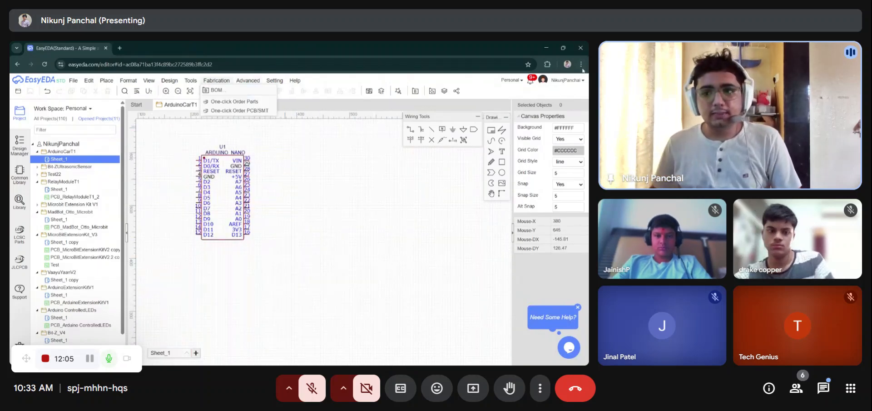
key(F11)
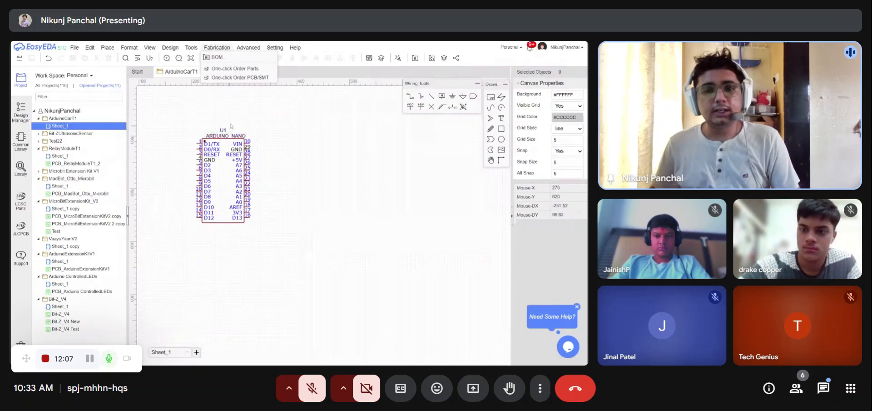
scroll(264, 152, down, 2)
scroll(268, 163, down, 3)
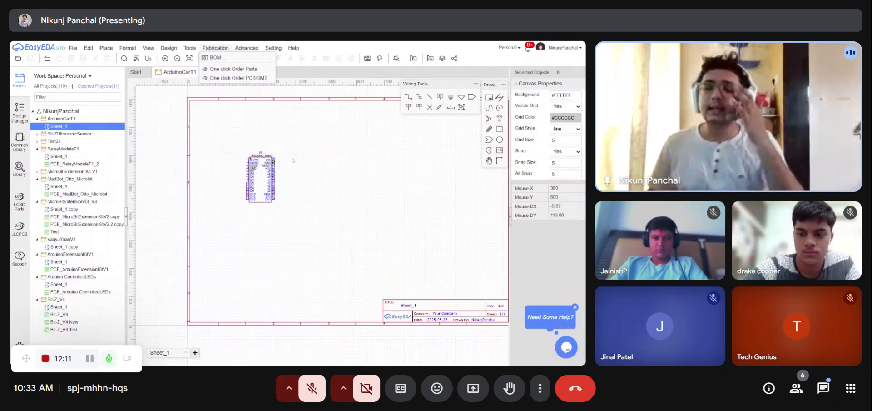
scroll(277, 166, down, 2)
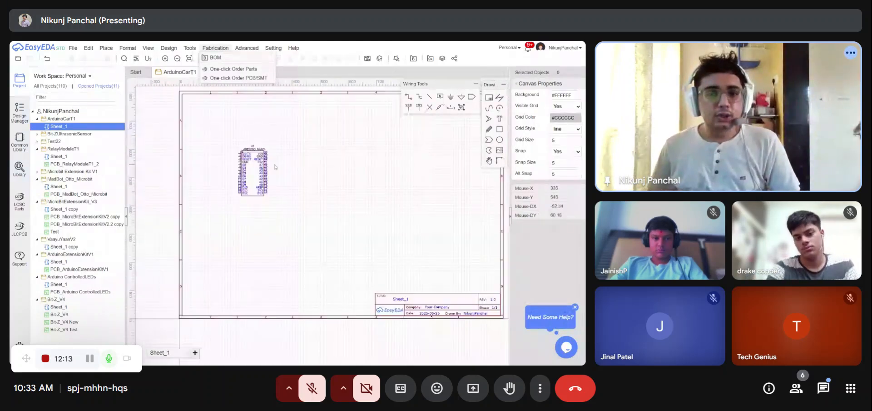
scroll(275, 167, up, 2)
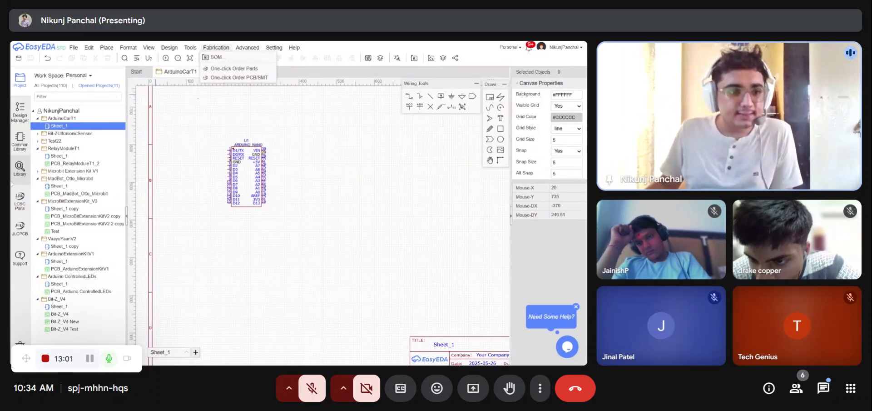
click(19, 168)
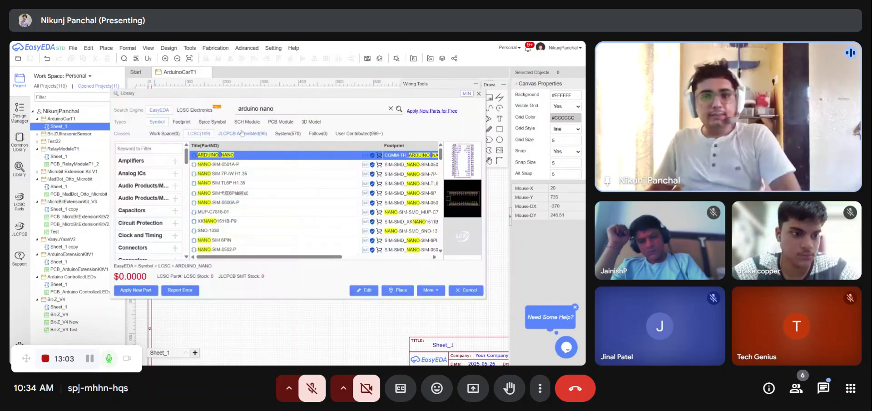
drag(291, 110, 236, 109)
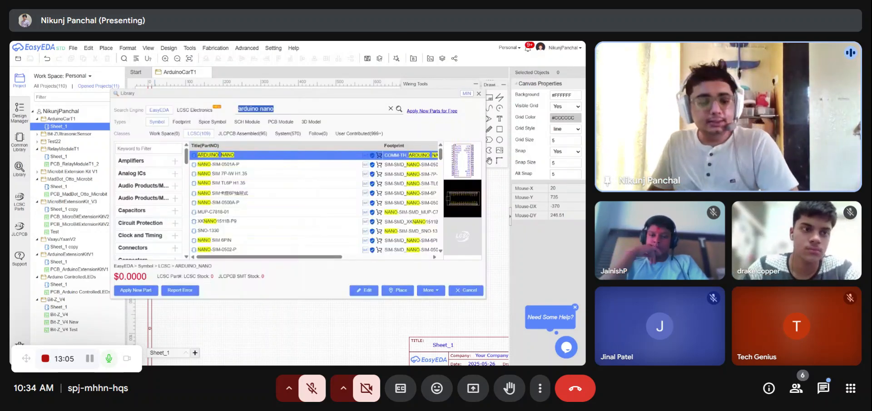
text(n20)
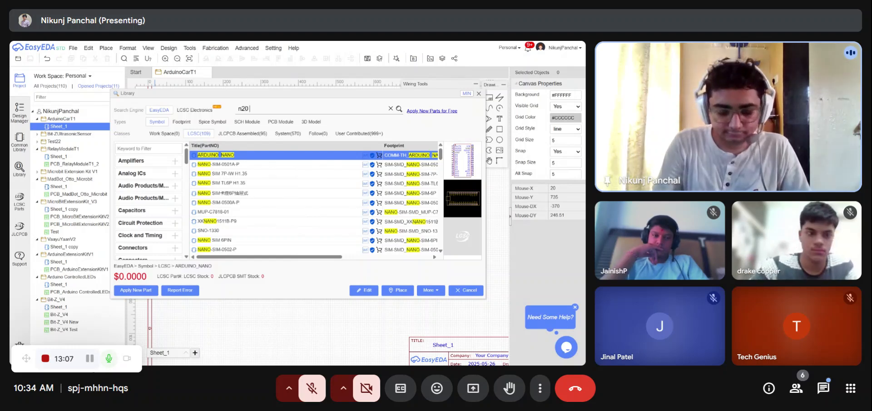
text( motor)
key(Return)
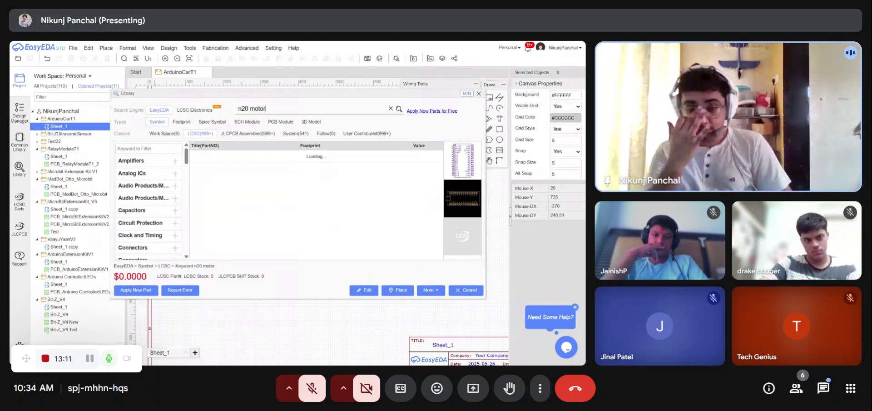
- Preview the first n20 motor parts listed in the LCSC results
click(246, 155)
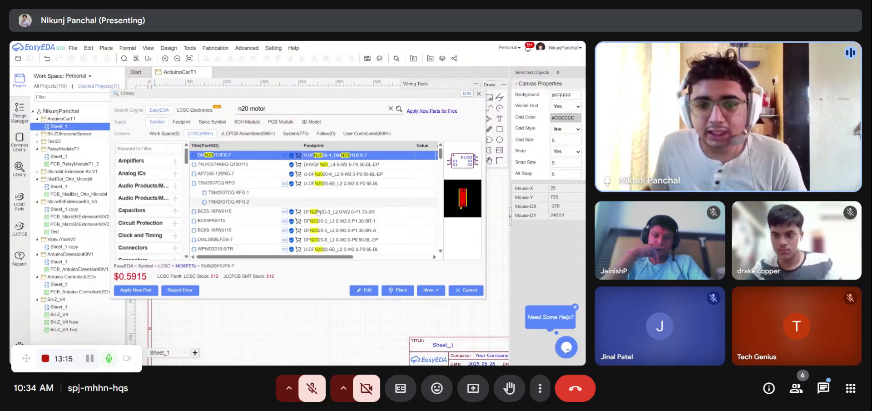
click(318, 211)
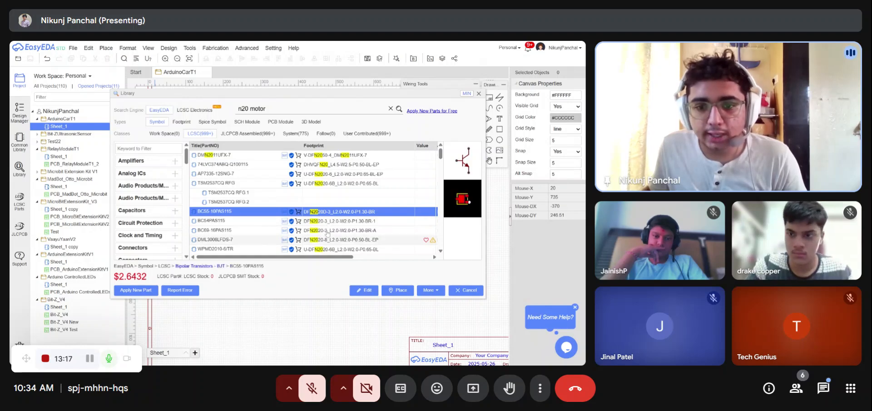
scroll(328, 233, down, 3)
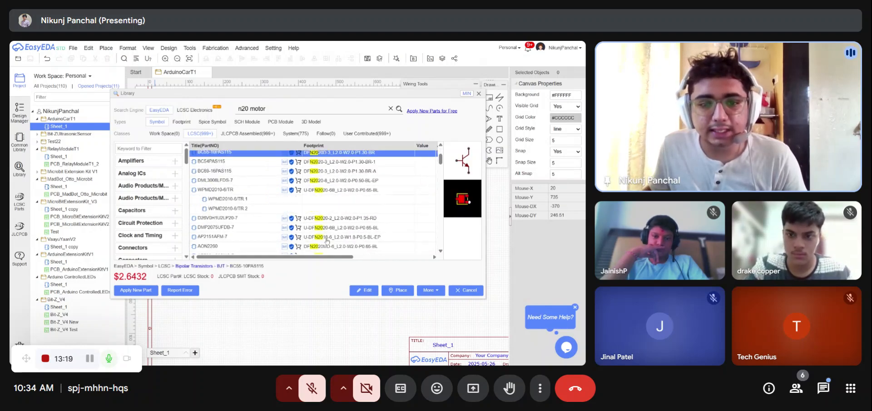
scroll(327, 240, up, 3)
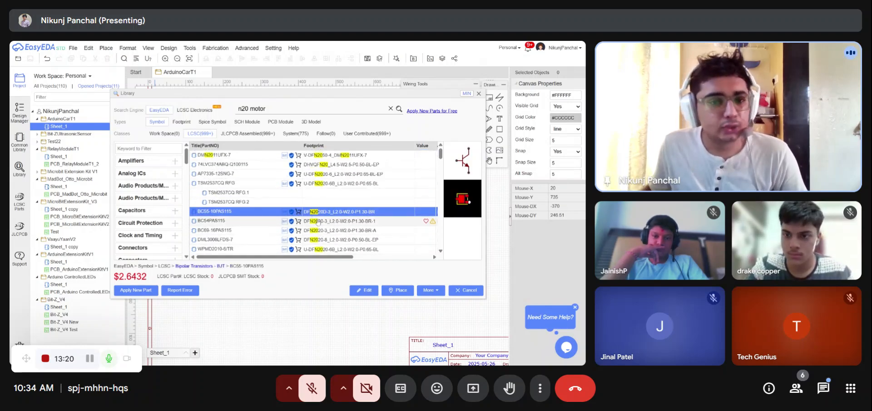
- Switch to the User Contributed parts and preview the N20 motor entries one after another
click(379, 134)
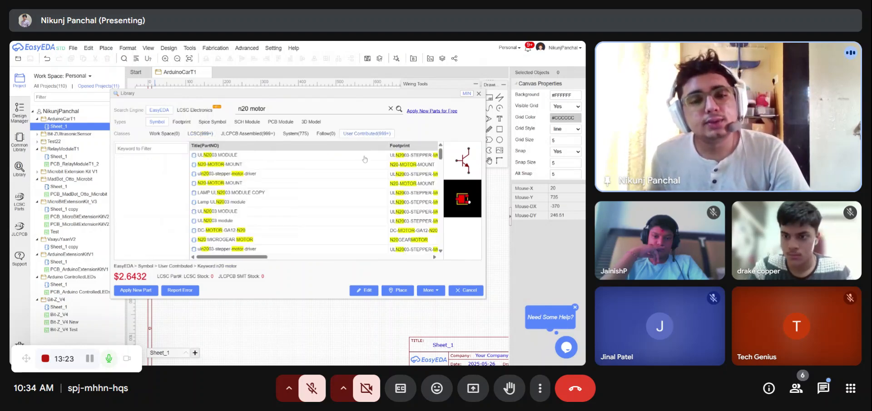
click(240, 155)
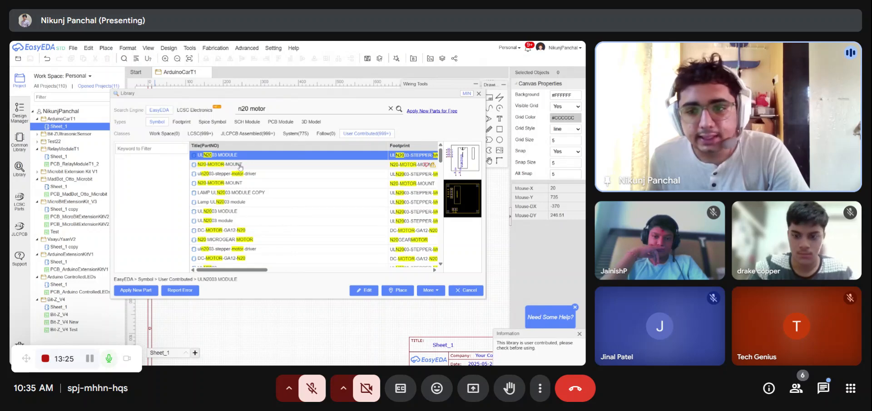
click(241, 165)
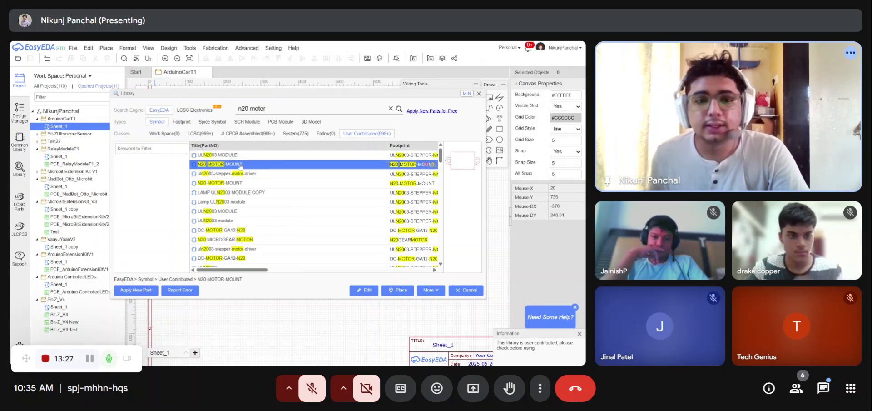
click(232, 175)
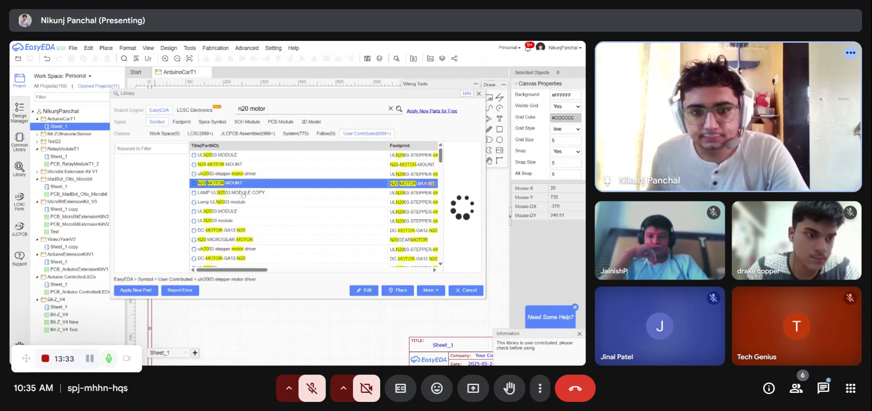
click(246, 195)
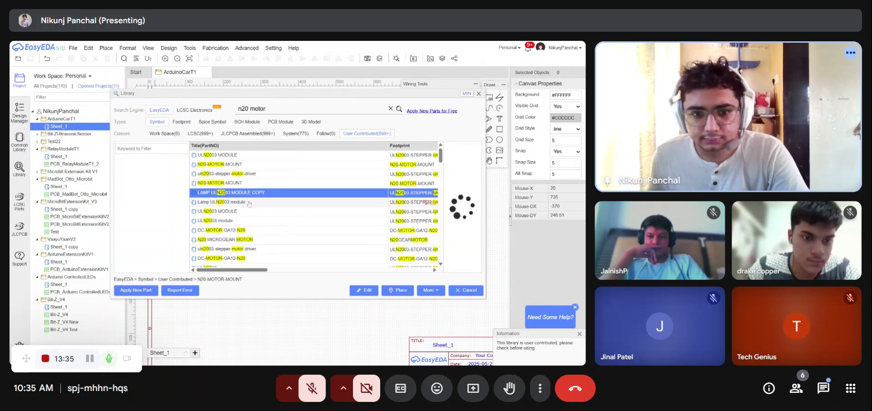
click(249, 211)
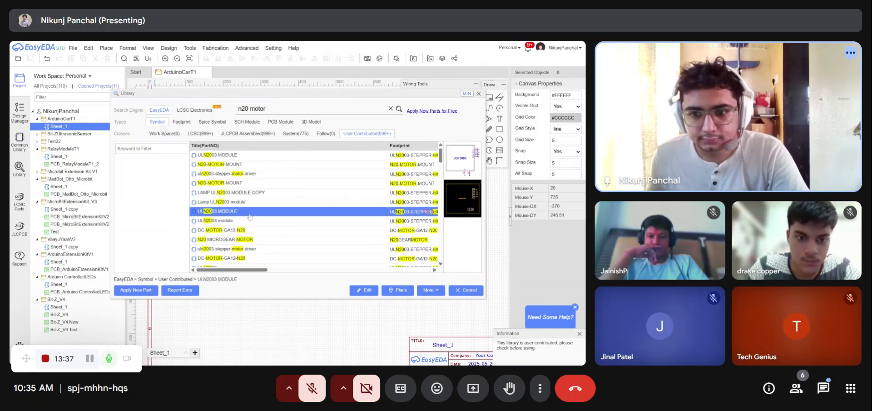
click(249, 220)
click(254, 232)
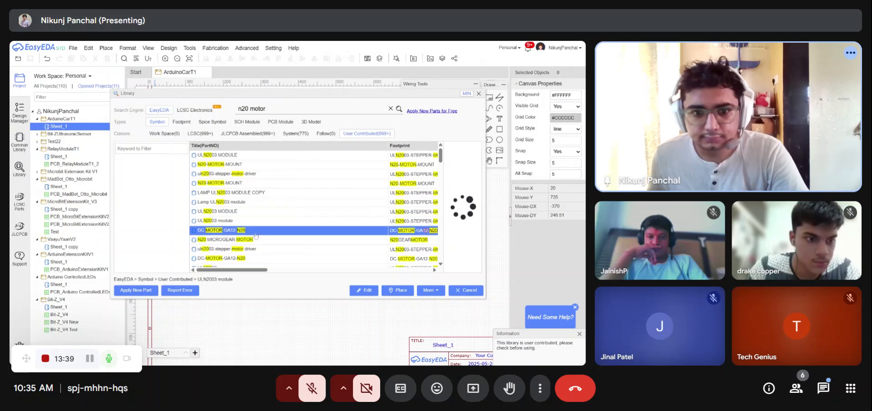
click(265, 241)
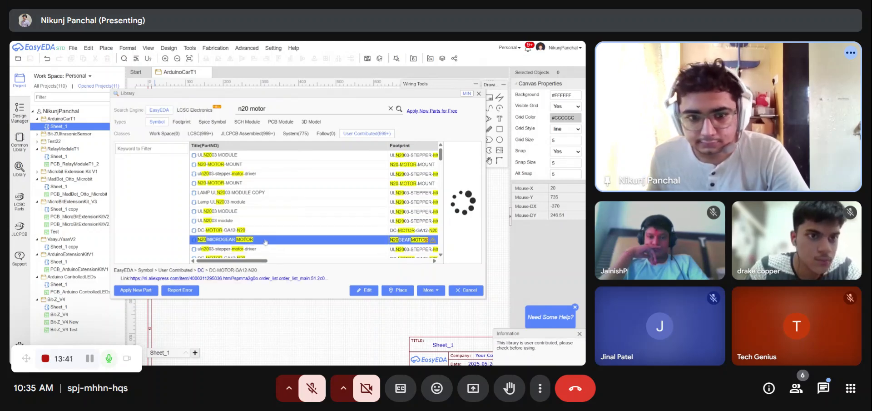
- Scroll further through the user-contributed results, previewing more N20 motor symbols and footprints
scroll(264, 251, down, 2)
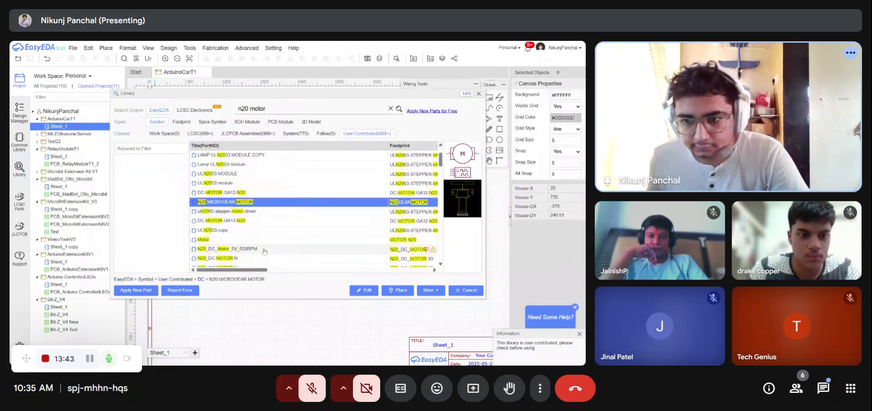
click(265, 221)
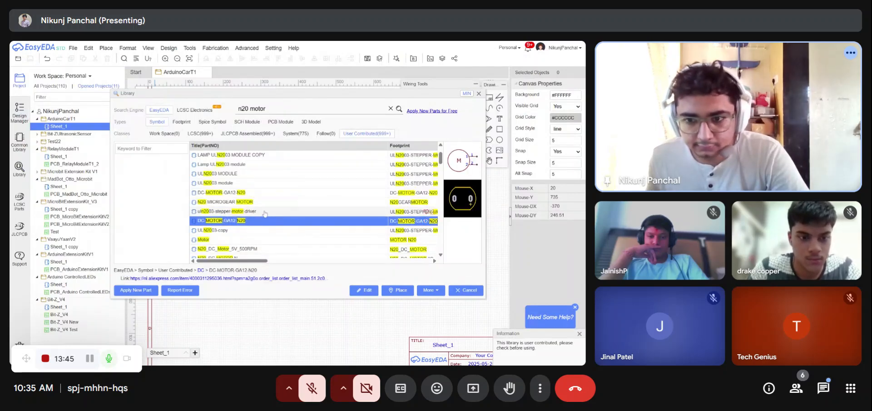
click(265, 212)
click(262, 233)
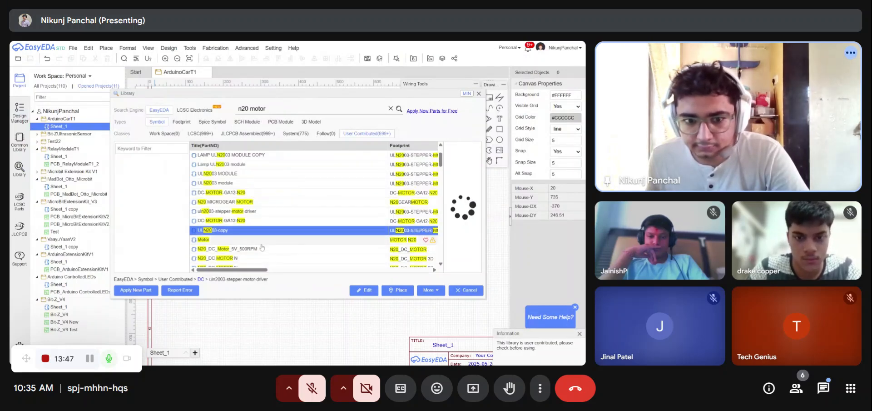
click(263, 240)
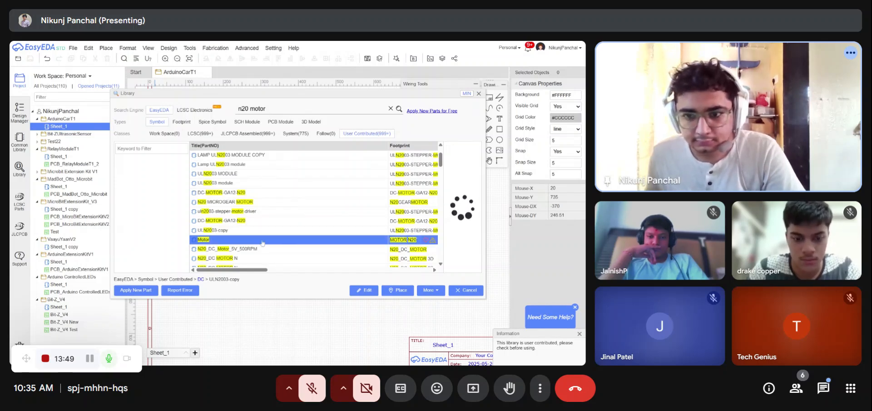
click(262, 249)
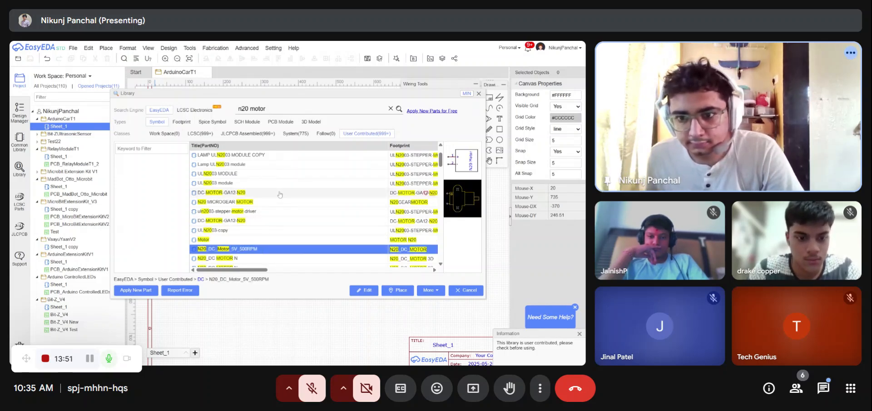
scroll(279, 195, down, 2)
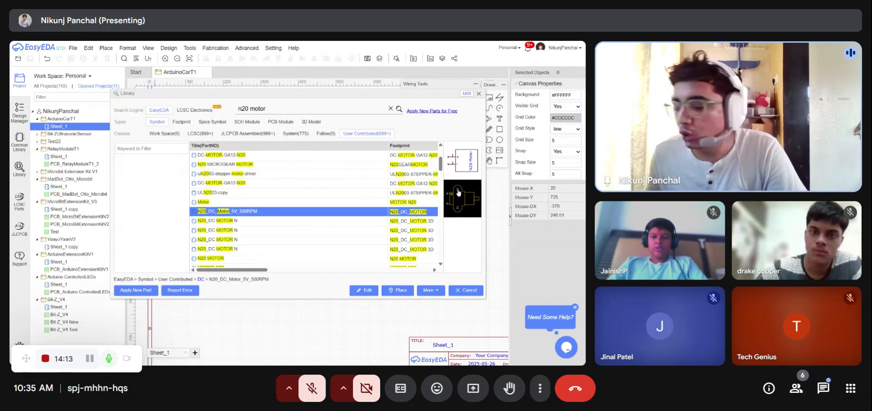
click(253, 220)
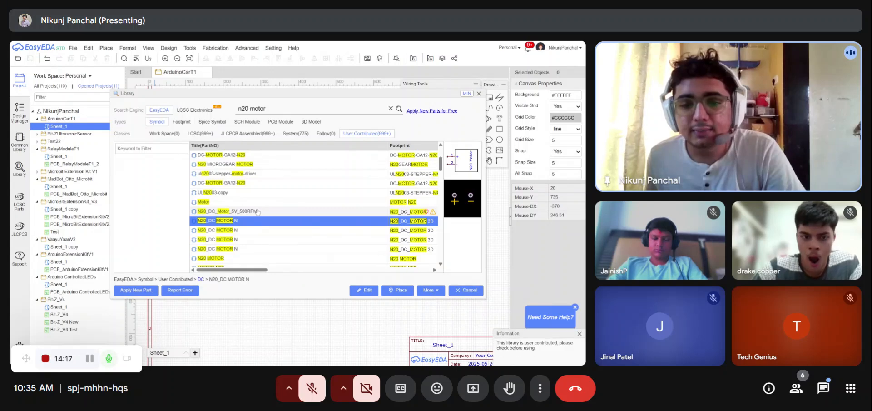
click(258, 212)
scroll(265, 238, down, 2)
click(258, 222)
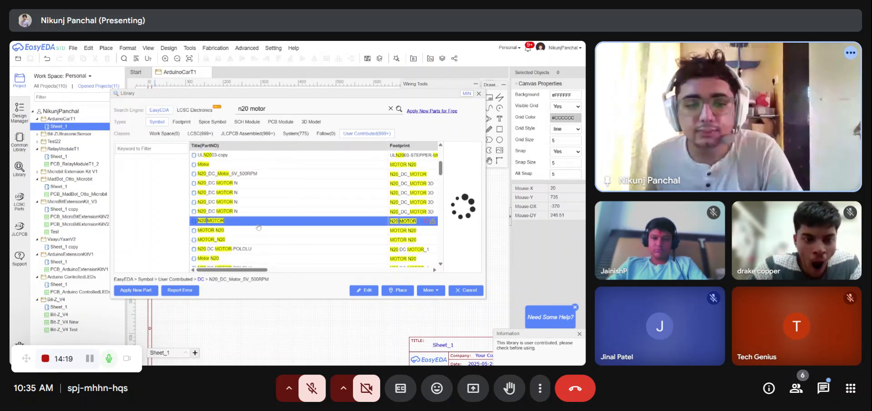
click(259, 249)
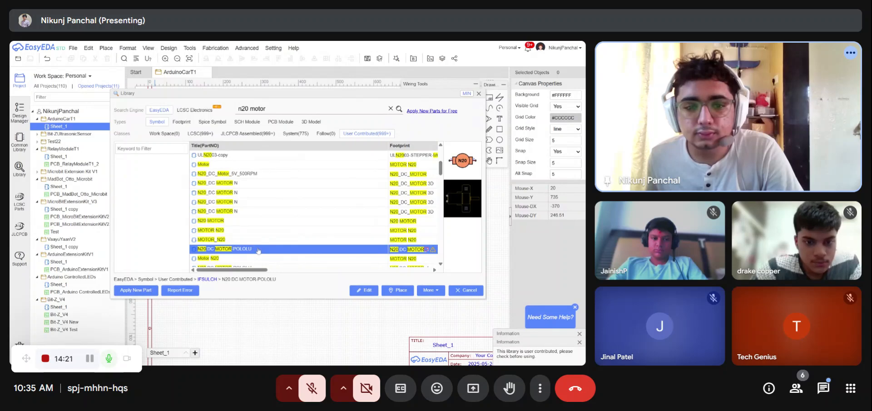
click(258, 240)
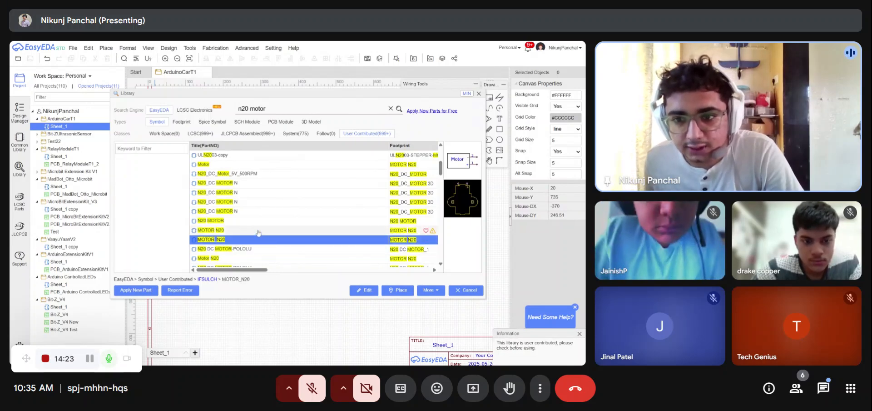
click(258, 230)
click(262, 220)
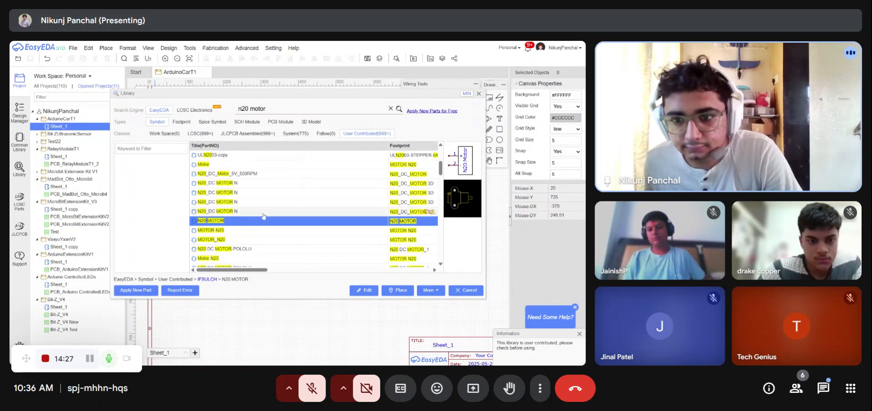
scroll(263, 216, up, 2)
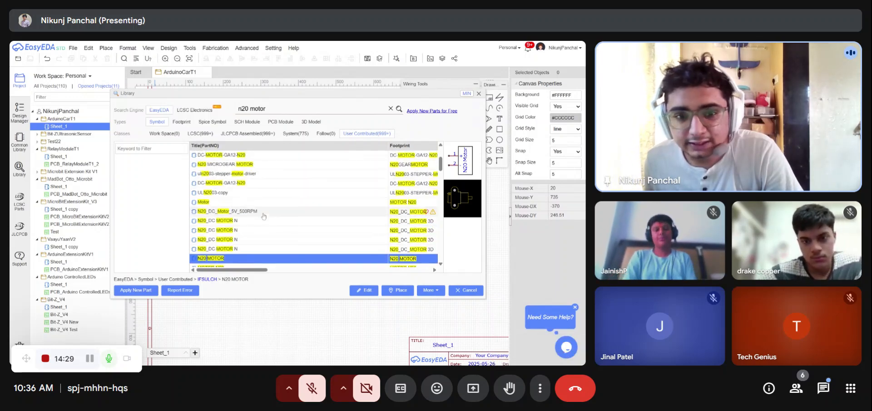
click(258, 212)
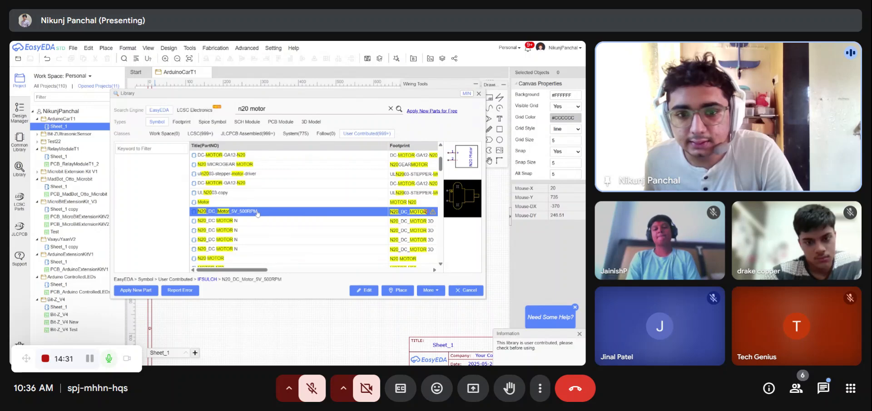
scroll(257, 213, down, 2)
- Place four N20 MOTOR symbols on the schematic to the right of the Arduino Nano
click(252, 221)
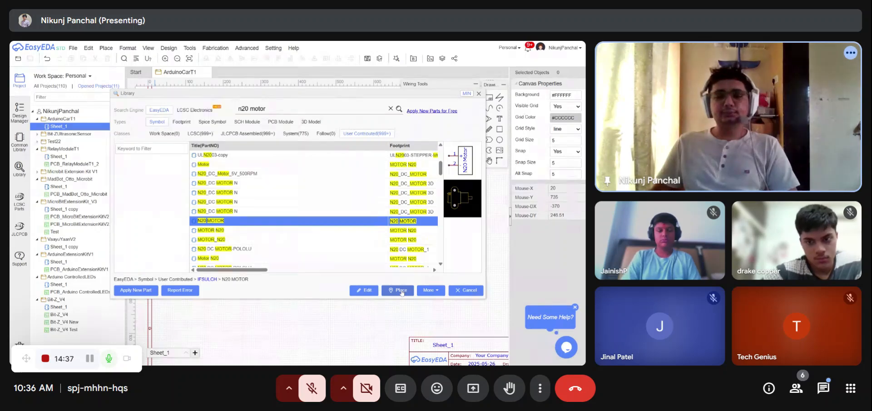
click(402, 291)
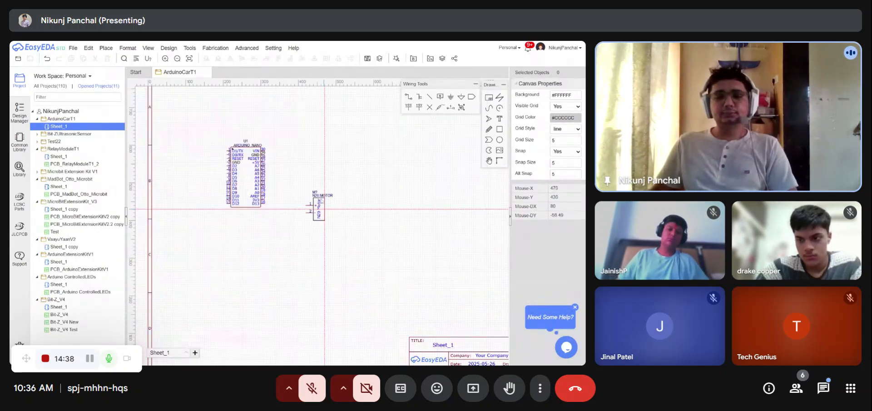
click(363, 143)
click(366, 232)
click(440, 143)
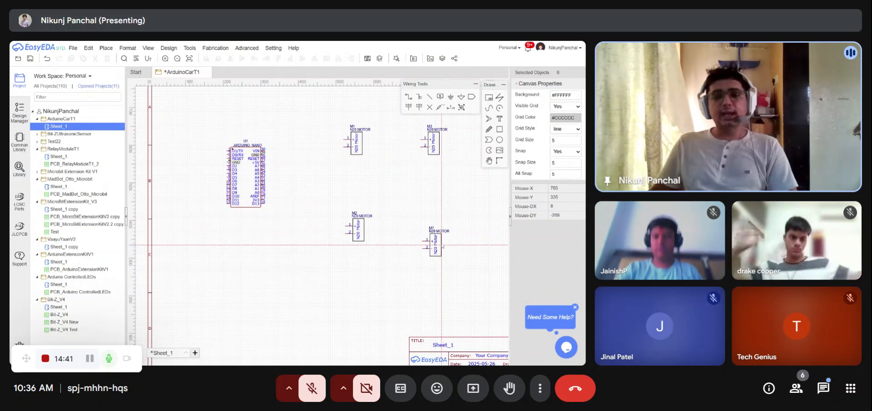
click(440, 231)
key(Escape)
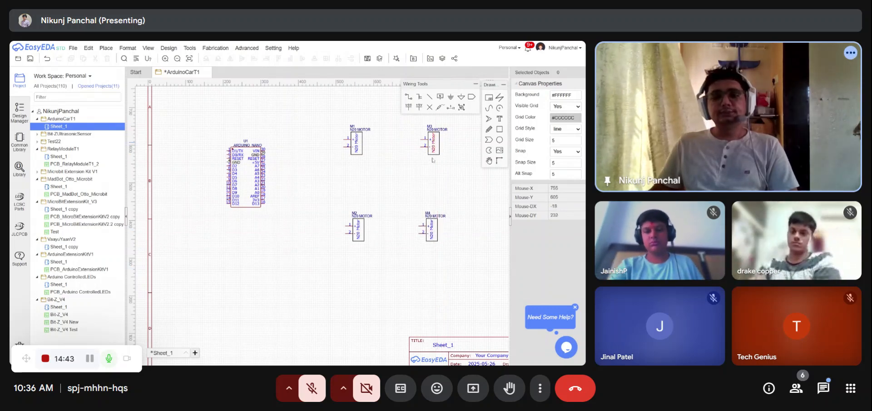
drag(433, 143, 414, 193)
key(ctrl+z)
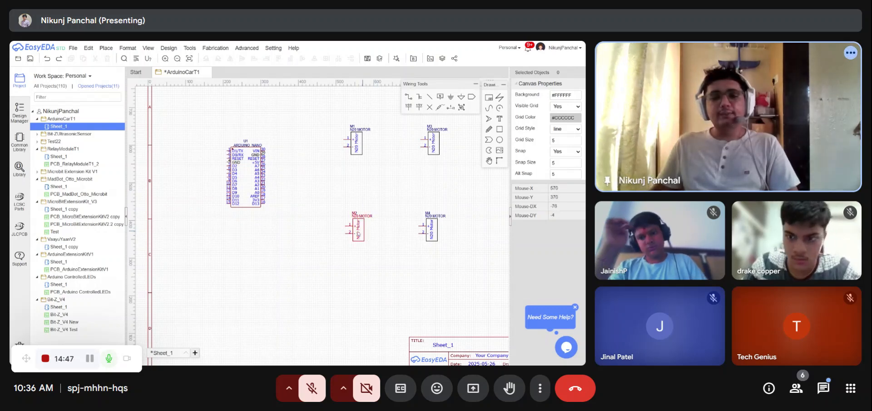
drag(359, 232, 361, 195)
key(ctrl+z)
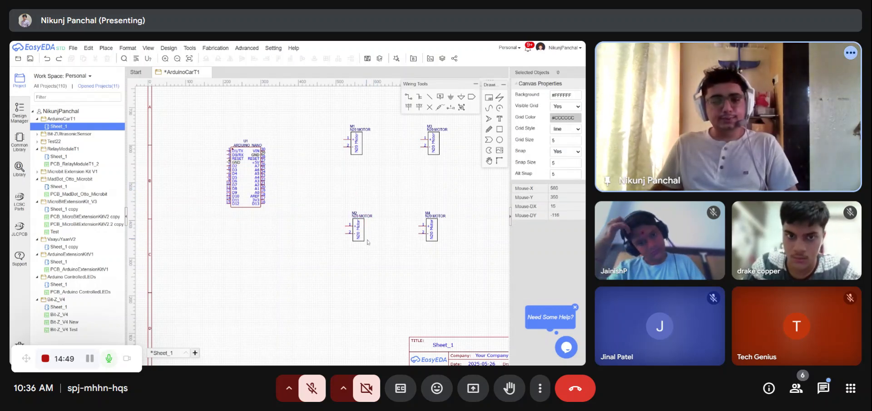
- Move the two lower N20 motors up closer to the upper pair and save the schematic
drag(363, 231, 362, 186)
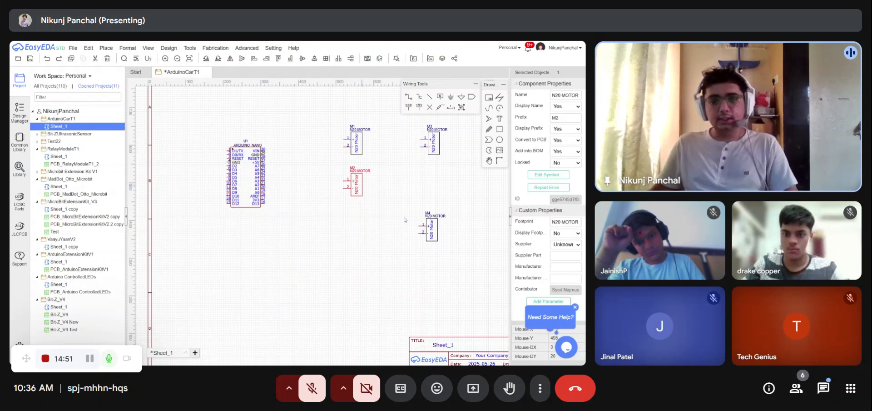
drag(435, 228, 438, 182)
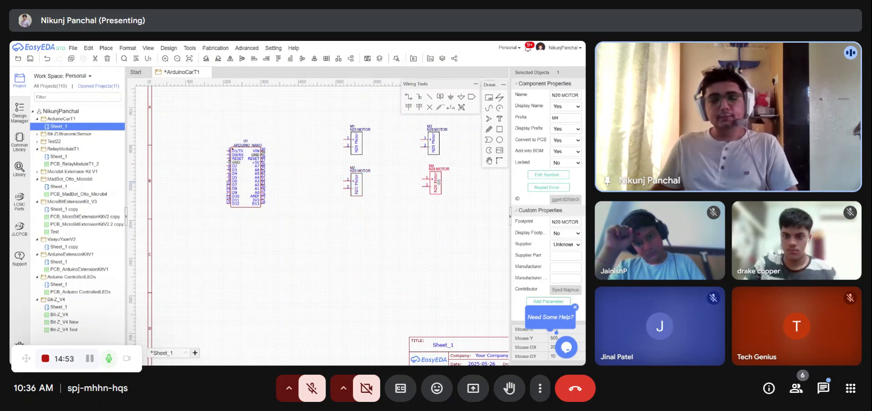
click(376, 244)
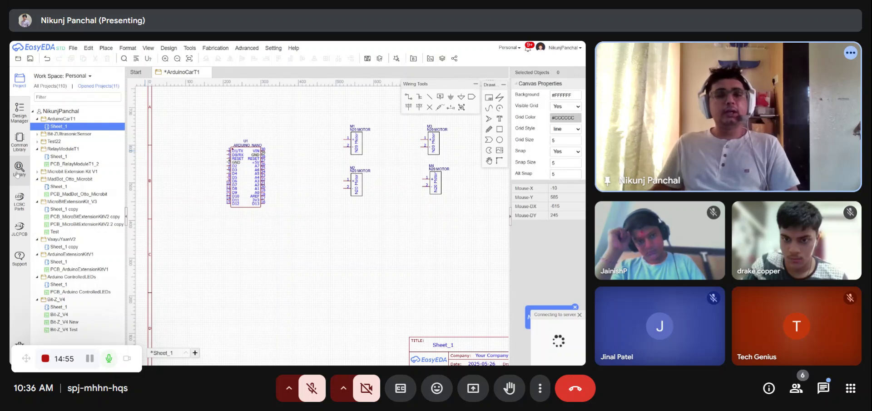
key(ctrl+s)
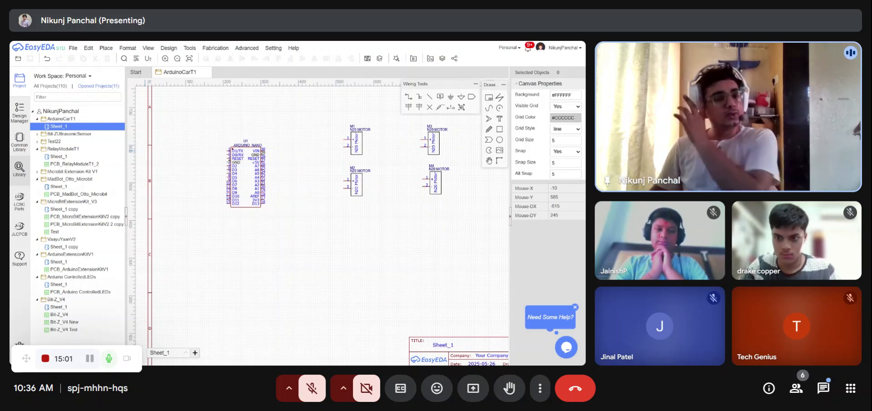
- Open the component library and search it for l293d
click(19, 169)
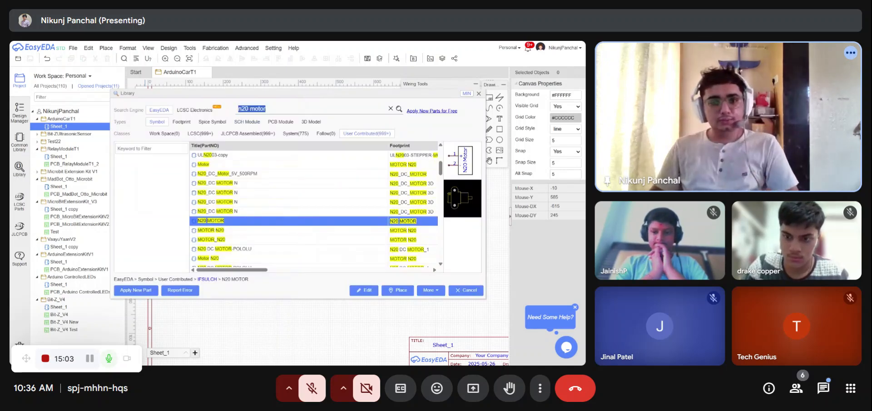
text(l;)
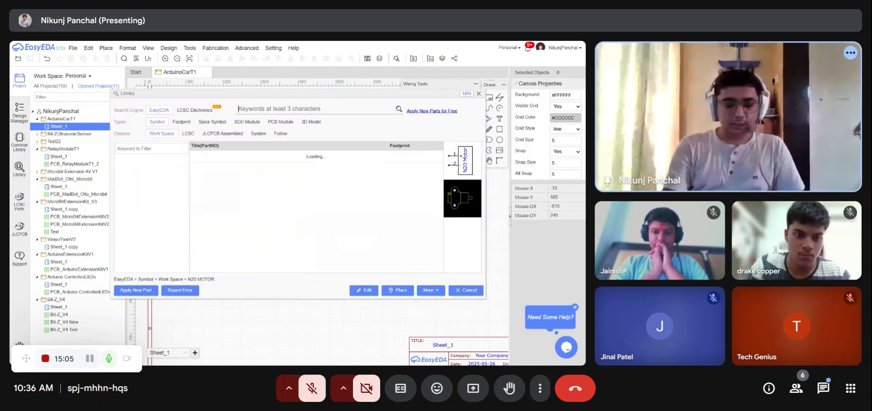
text(29)
key(BackSpace)
key(BackSpace)
key(BackSpace)
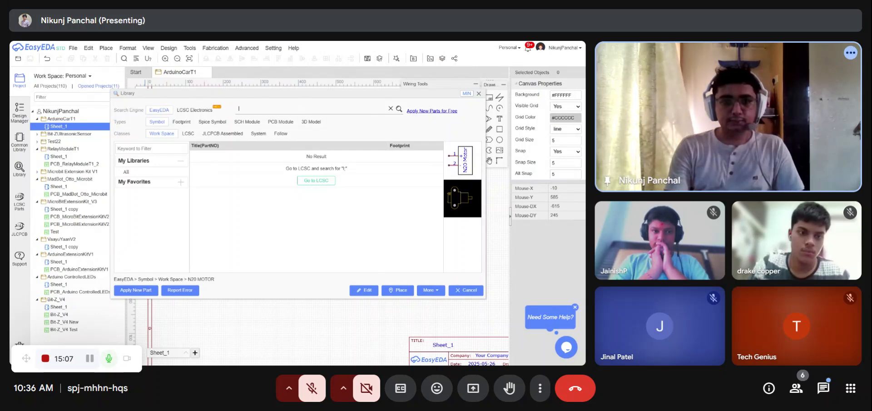
text(293d)
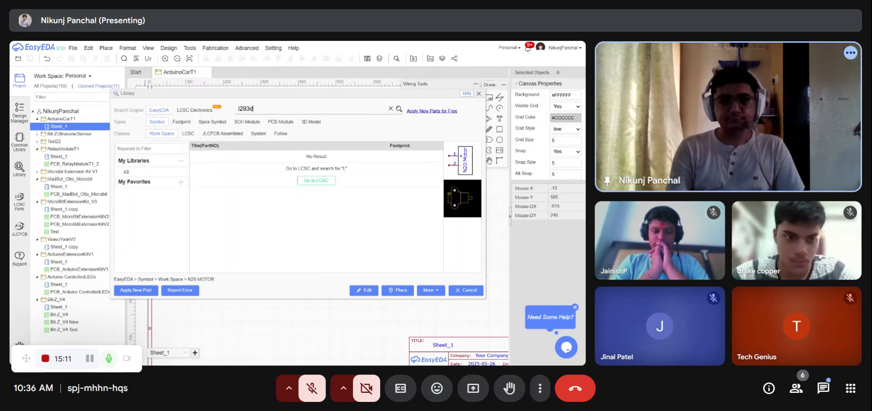
key(Return)
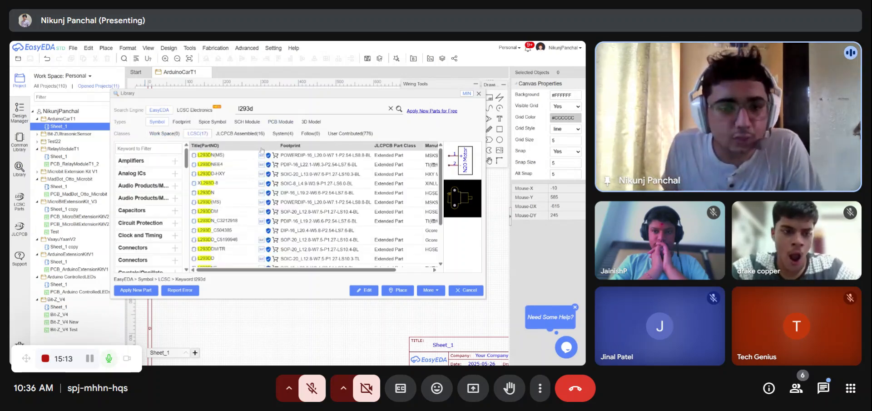
- Preview several L293D motor driver parts in the LCSC results
click(219, 155)
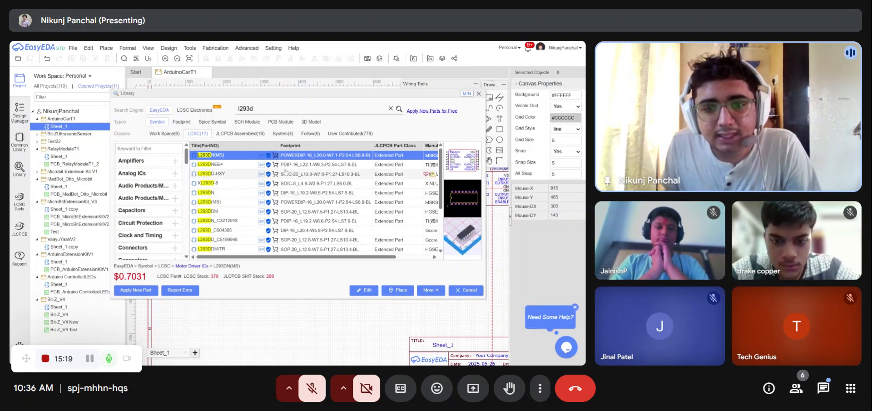
click(293, 165)
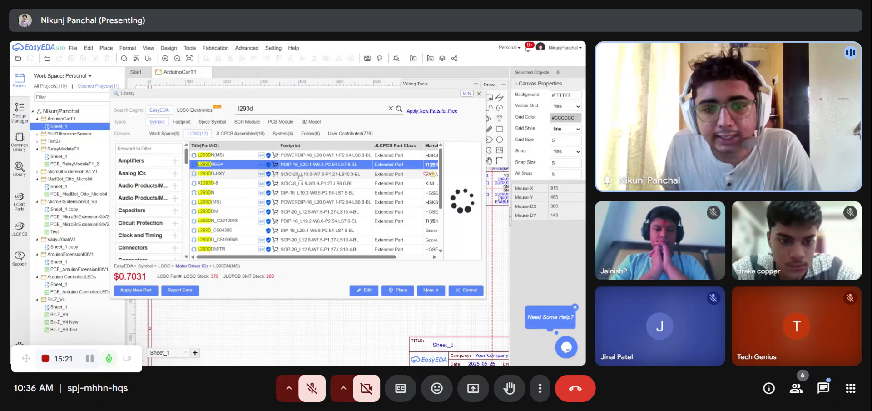
click(300, 174)
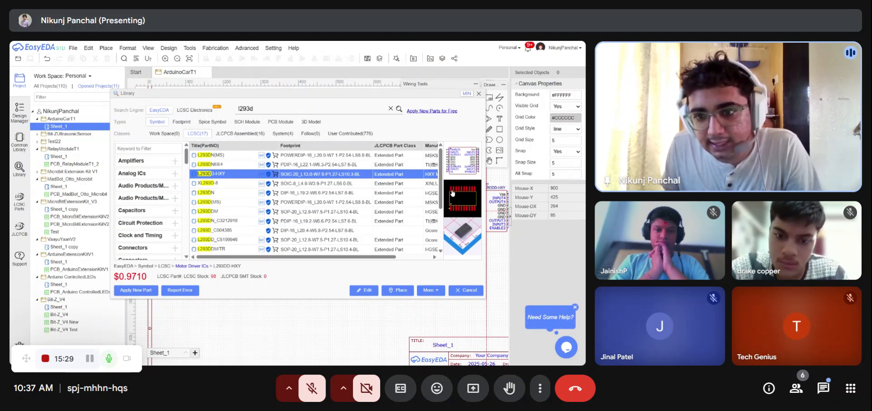
click(298, 155)
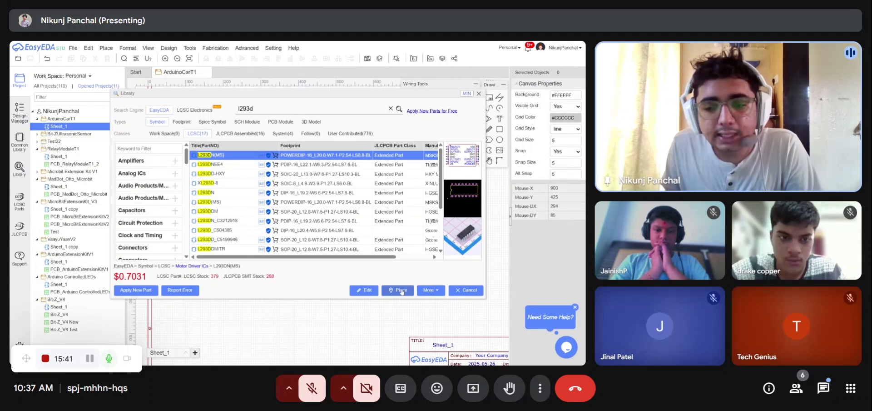
- Place the L293DN(MS) driver symbol below the Arduino Nano on the schematic
click(401, 291)
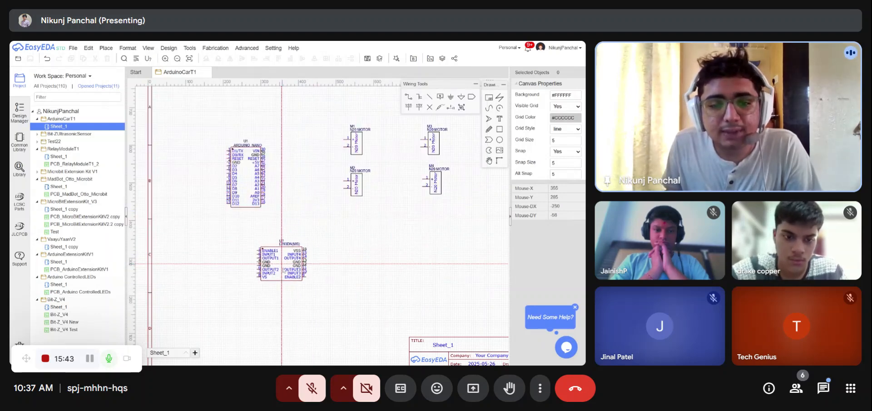
click(285, 268)
key(Escape)
- Move the Arduino Nano toward the upper-left area of the sheet
scroll(307, 221, down, 3)
scroll(320, 202, up, 1)
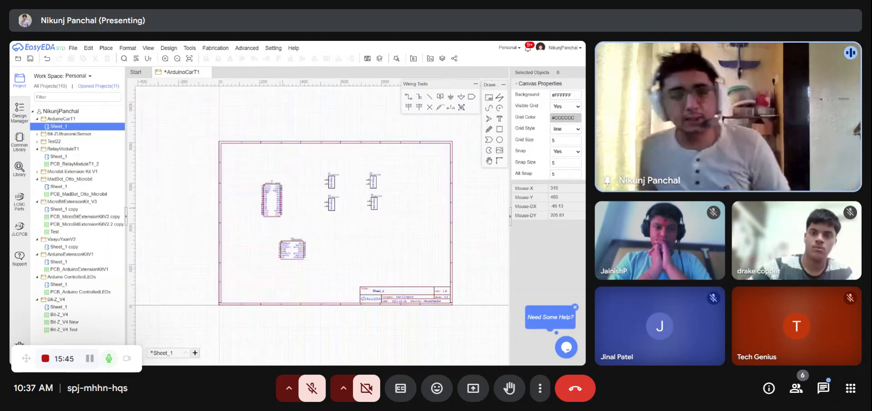
drag(271, 202, 256, 182)
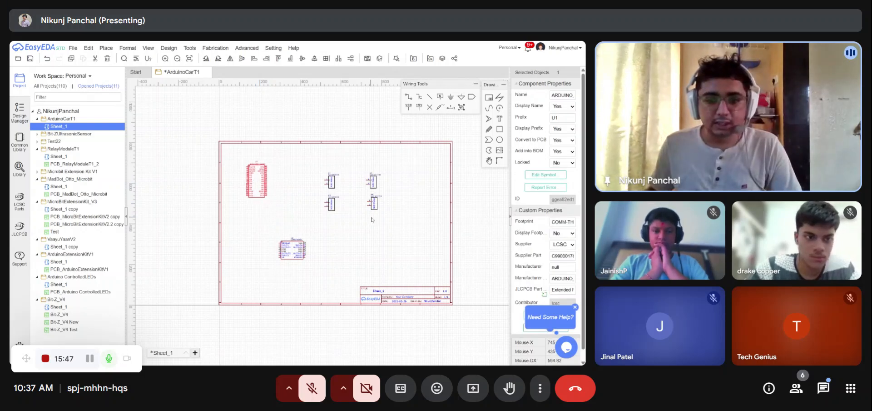
- Rearrange the schematic, moving the four motor symbols right and the L293D driver left on the sheet
click(340, 185)
drag(316, 166, 391, 217)
drag(331, 182, 371, 170)
drag(289, 251, 256, 255)
click(303, 228)
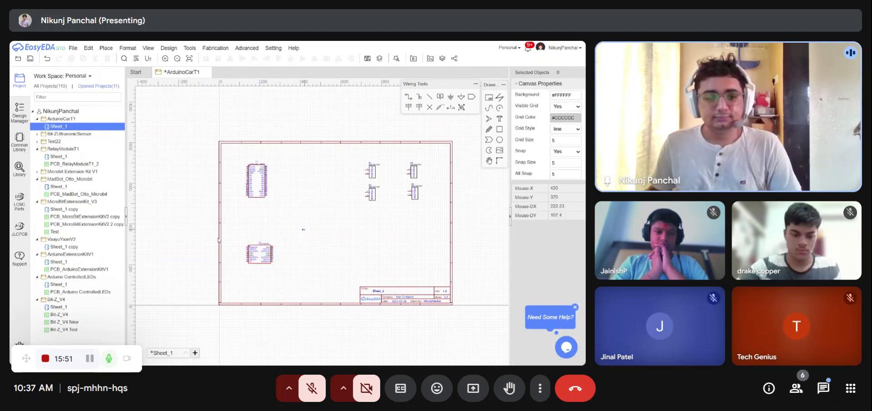
- Zoom in on the L293D driver, then open a new browser tab and search the web for l293d pinout
scroll(248, 270, up, 2)
scroll(261, 279, up, 5)
scroll(227, 205, down, 3)
scroll(304, 213, up, 1)
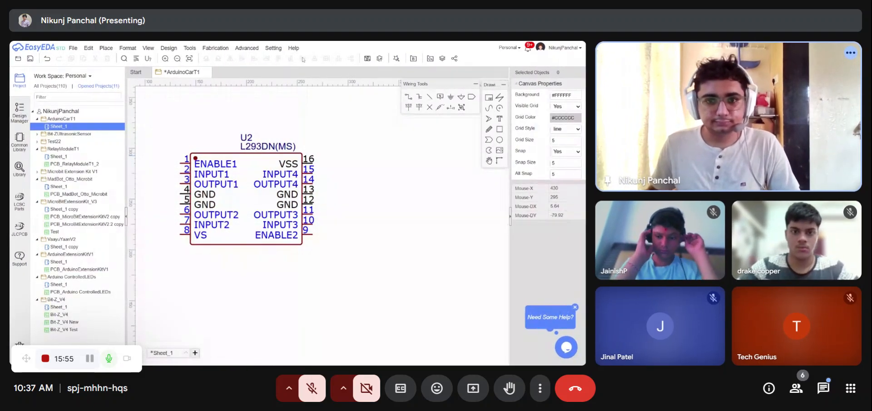
key(F11)
key(ctrl+t)
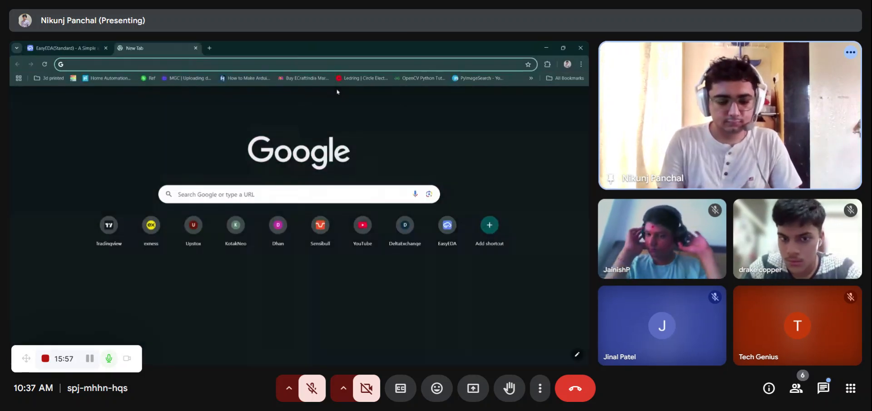
text(l293d)
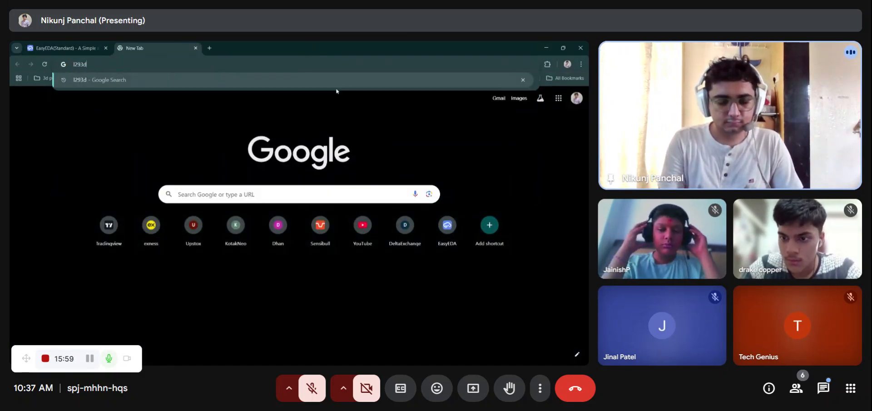
text( pinout)
key(Return)
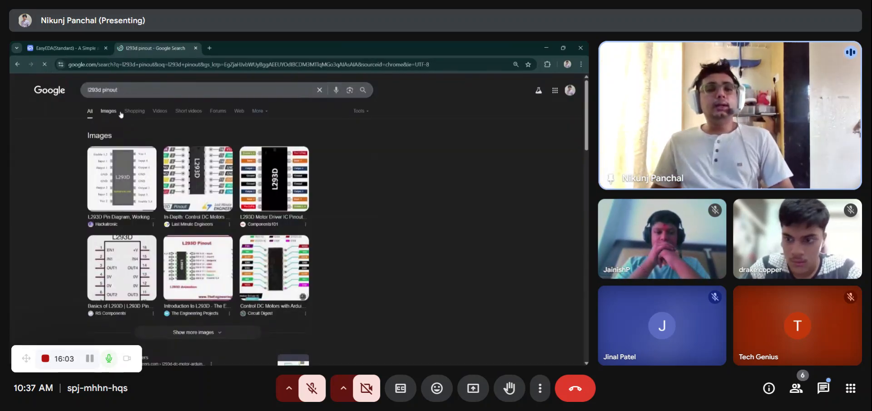
- Open an L293D pinout diagram from the image search results
click(122, 114)
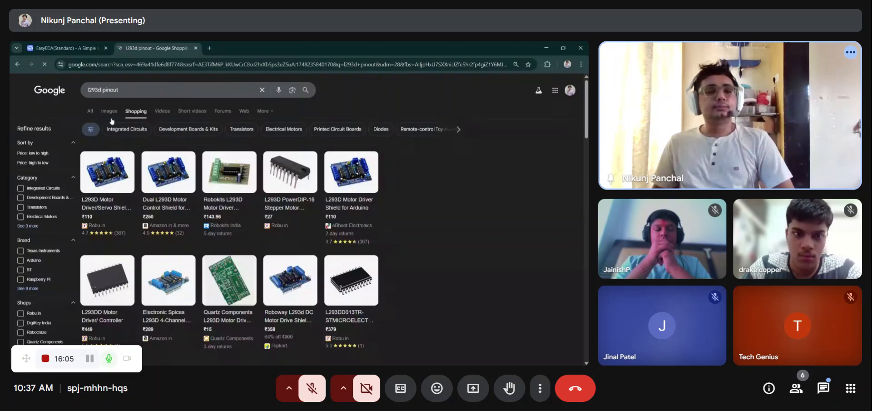
click(107, 113)
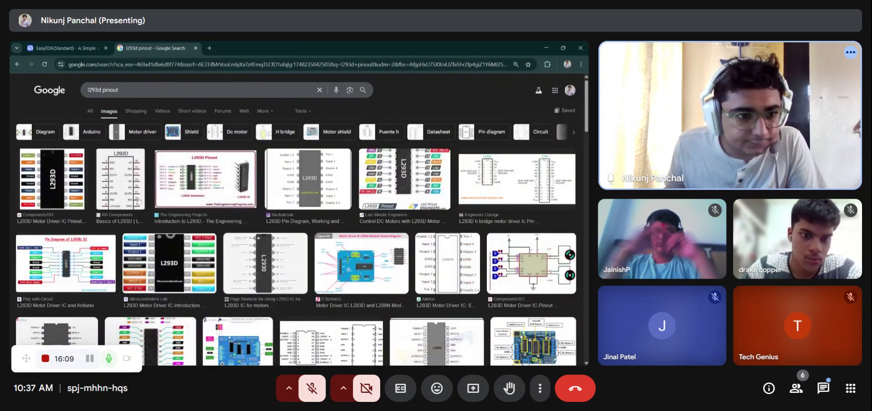
click(36, 166)
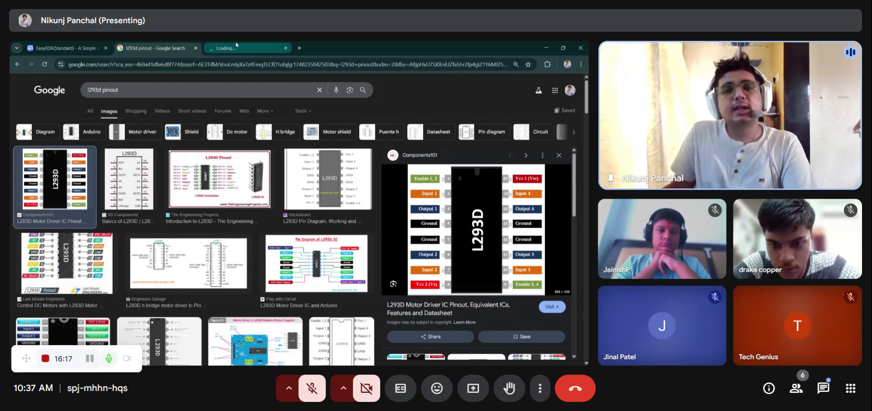
click(238, 46)
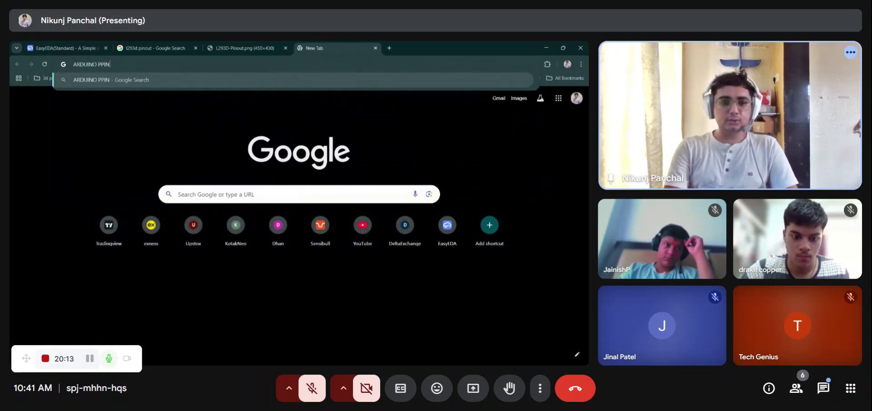
- Search the web for arduino pinout in a new tab
key(BackSpace)
key(BackSpace)
key(BackSpace)
key(BackSpace)
key(BackSpace)
key(BackSpace)
key(BackSpace)
key(BackSpace)
key(BackSpace)
key(BackSpace)
key(BackSpace)
key(BackSpace)
text(arduin)
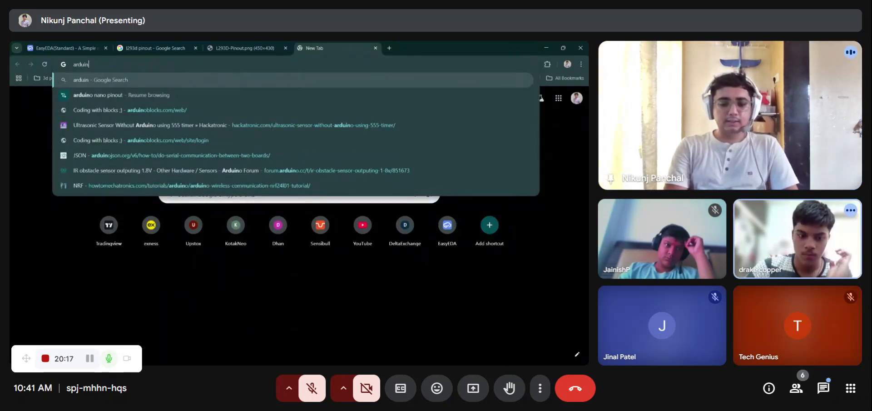
text(o pin)
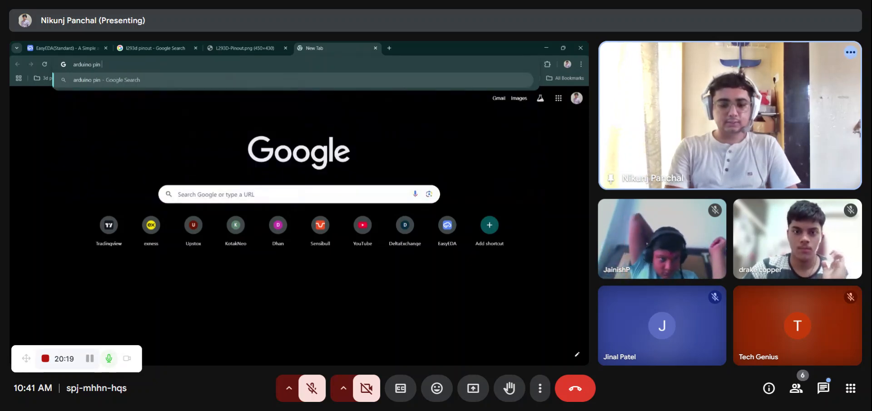
text(out)
key(Return)
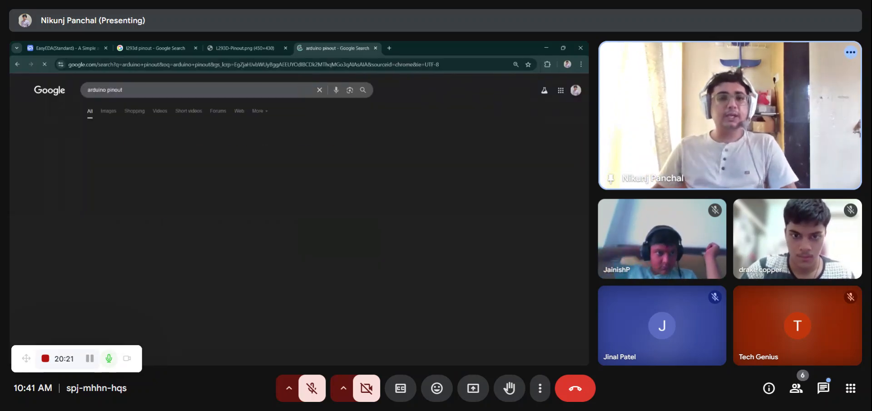
- Open an Arduino Nano pinout diagram from the image search results
click(109, 111)
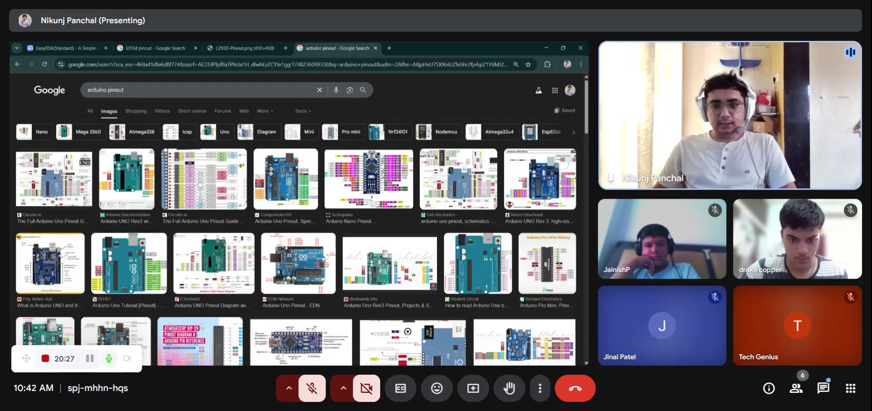
click(395, 163)
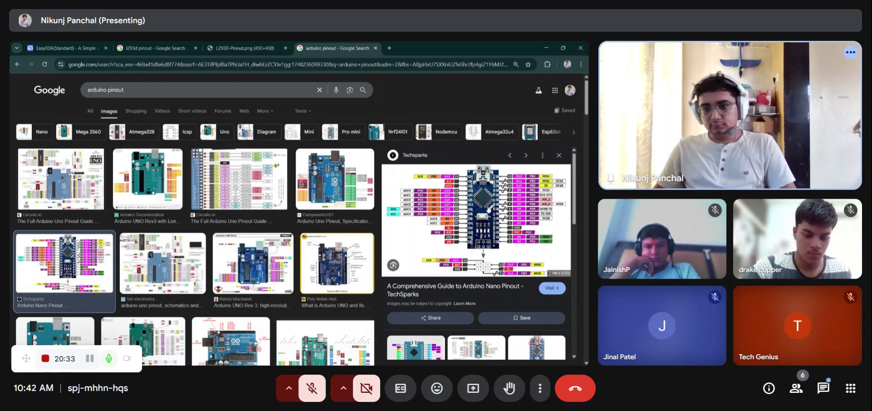
click(437, 48)
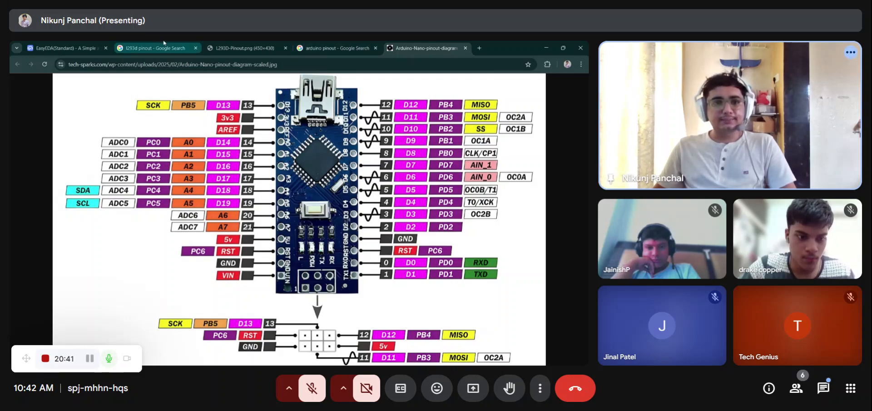
- Return to the schematic and reposition a pair of net ports onto the Arduino Nano's D5 and D6 pins
click(63, 48)
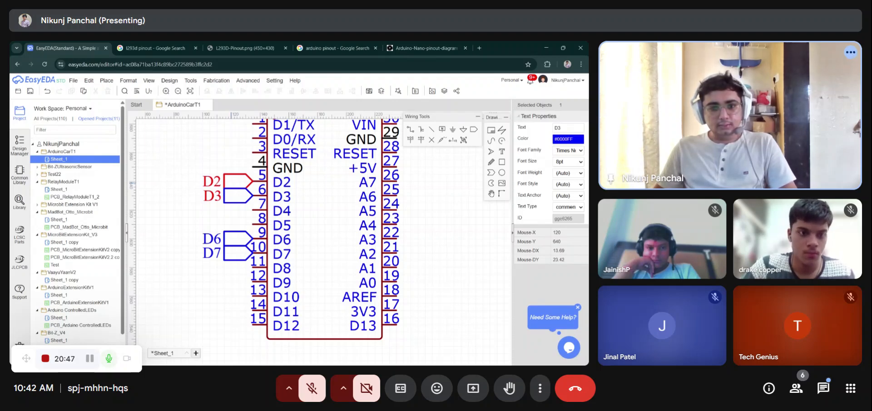
click(237, 195)
ctrl+click(243, 239)
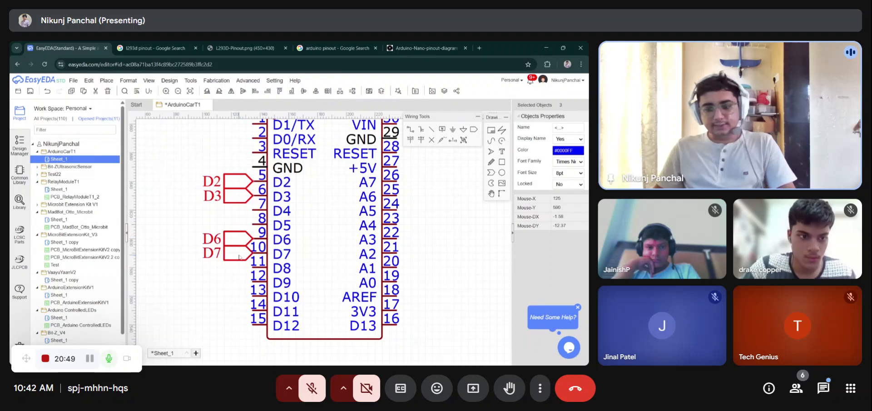
click(392, 137)
click(466, 131)
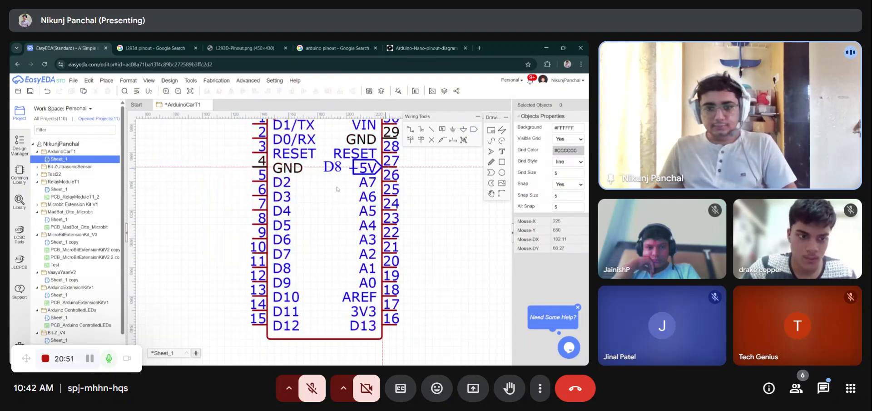
click(252, 224)
click(253, 238)
key(Escape)
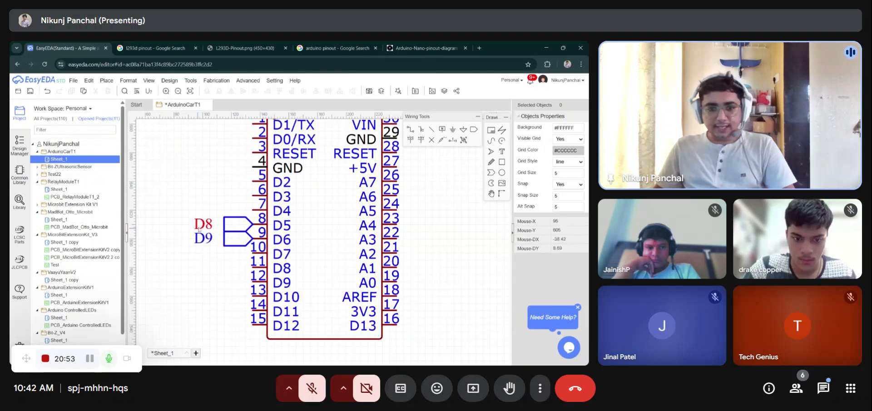
- Rename those two net ports D5 and D6
double_click(203, 225)
click(171, 253)
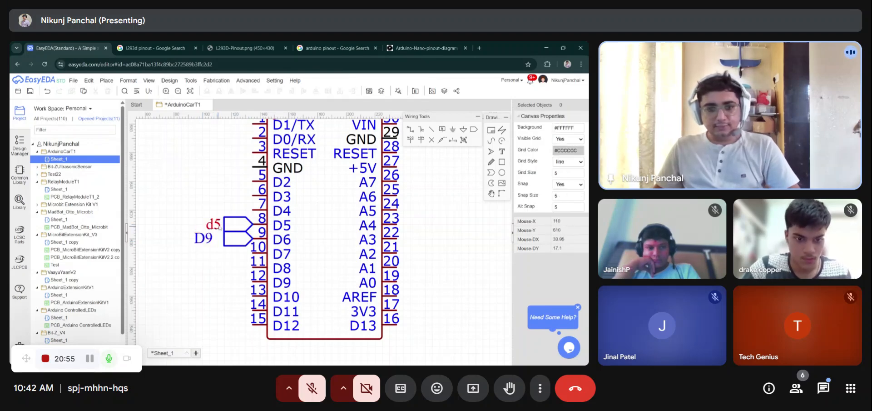
double_click(220, 226)
click(210, 243)
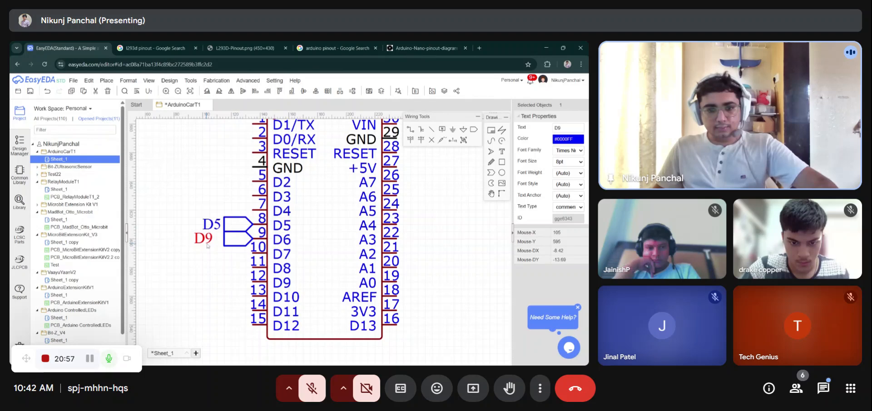
double_click(208, 241)
click(168, 238)
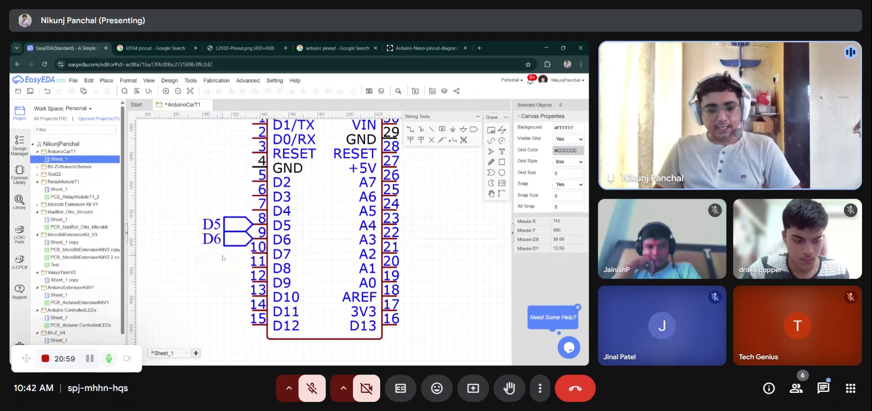
- Paste two net ports and attach them to the Arduino Nano's D9 and D10 pins
key(ctrl+v)
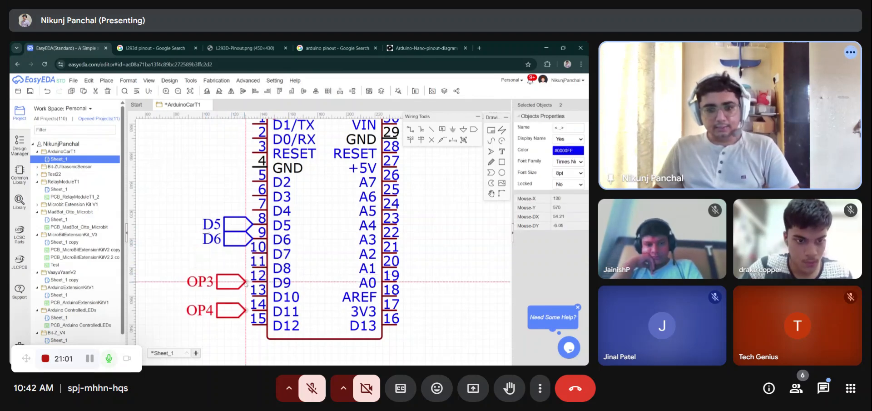
click(225, 282)
drag(211, 283, 238, 284)
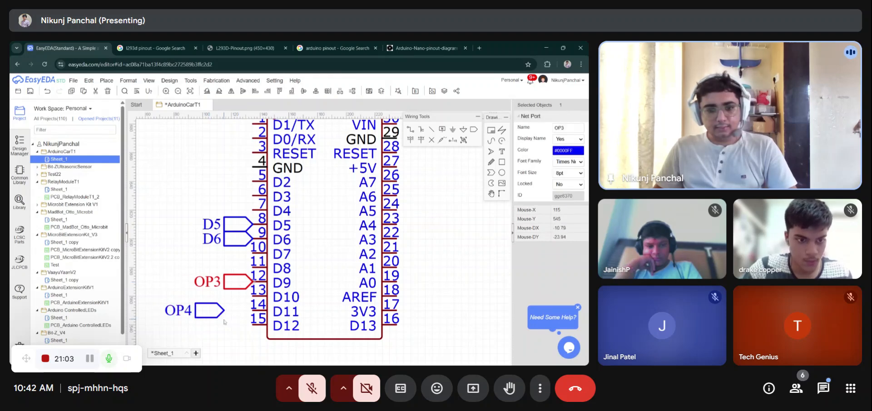
drag(217, 312, 245, 297)
- Rename the pasted net ports D9 and D10
double_click(205, 286)
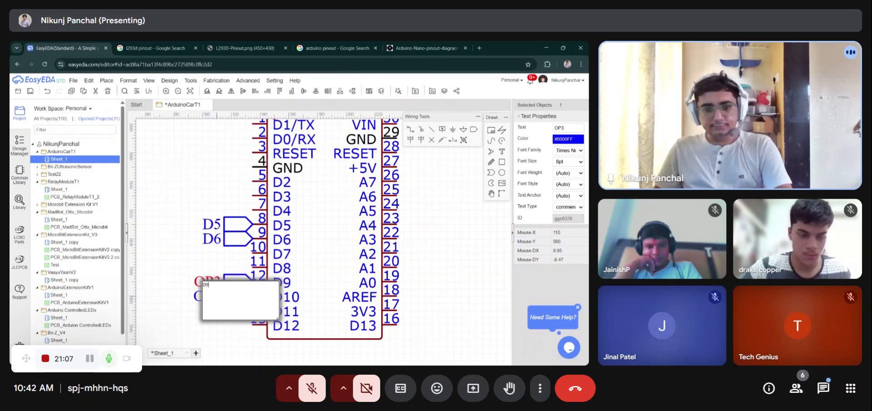
text(D9)
click(193, 292)
double_click(203, 297)
text(D)
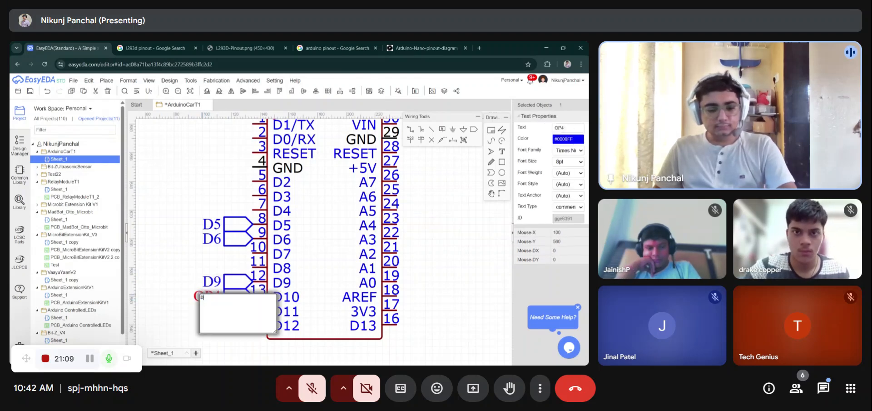
text(10)
click(176, 253)
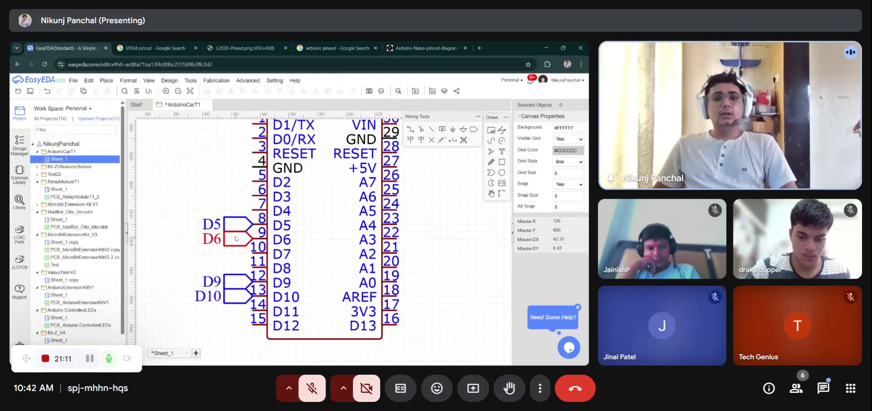
- Copy the D5 and D6 ports and attach them to the L293D driver's INPUT1 and INPUT2 pins
scroll(202, 221, down, 3)
scroll(201, 221, down, 2)
scroll(202, 213, up, 2)
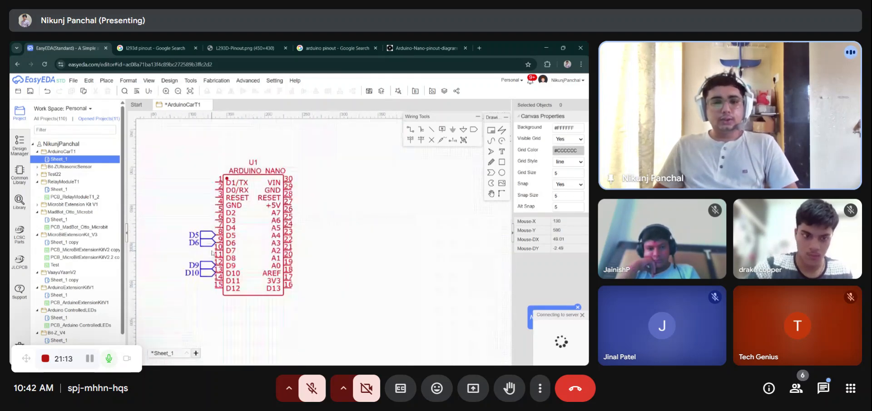
scroll(212, 200, down, 1)
click(207, 210)
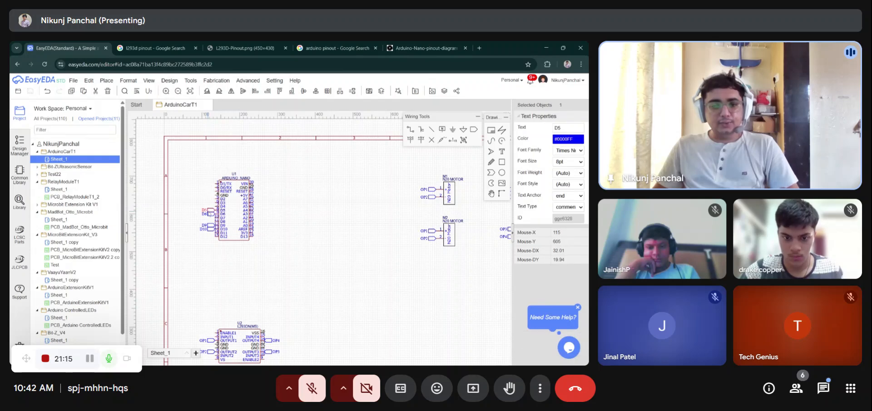
ctrl+click(210, 214)
scroll(210, 213, down, 2)
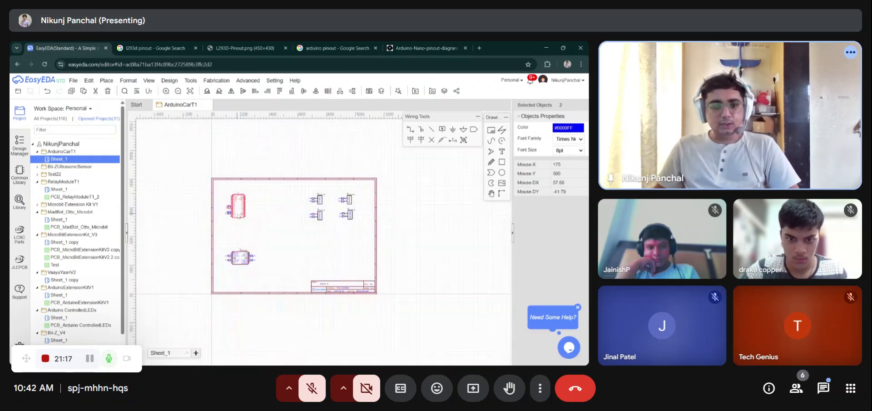
scroll(240, 187, up, 4)
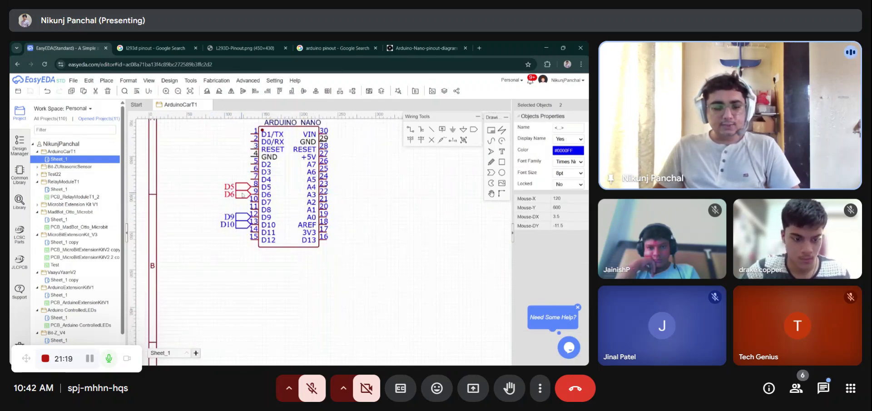
scroll(240, 186, down, 4)
scroll(272, 256, up, 4)
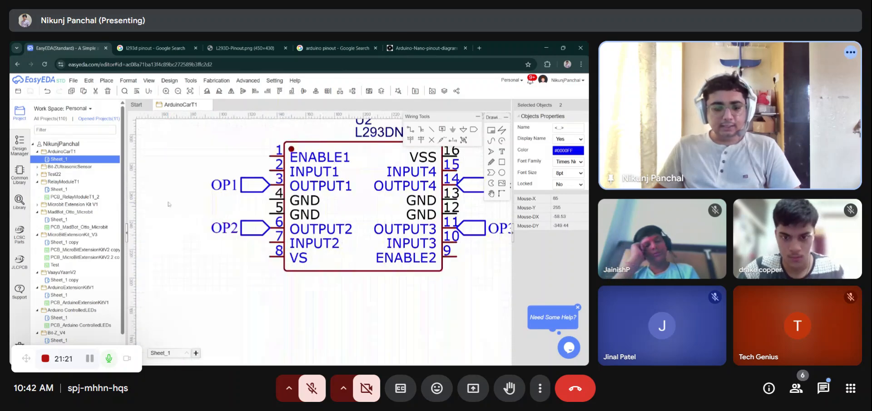
click(207, 195)
click(233, 204)
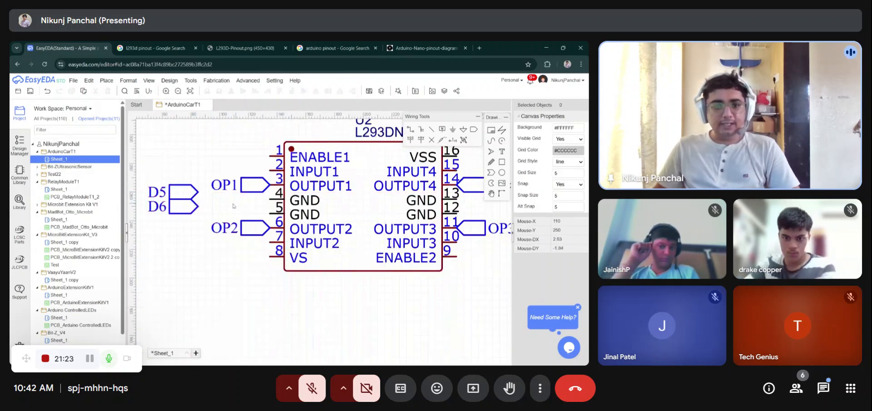
drag(190, 195, 261, 173)
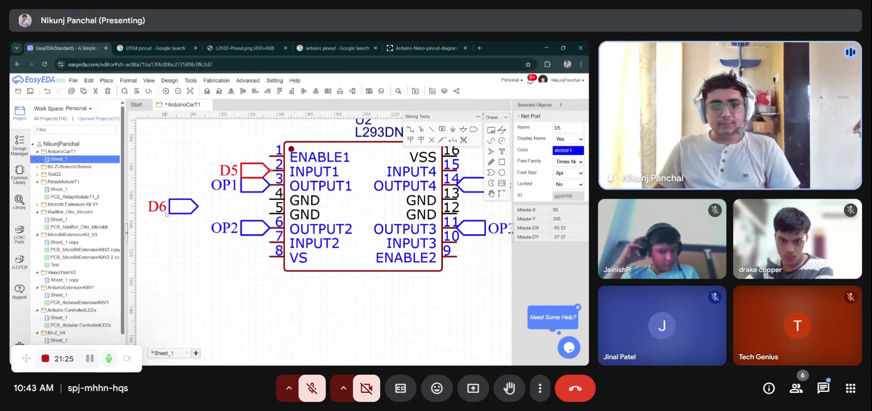
drag(172, 206, 243, 244)
scroll(243, 244, down, 1)
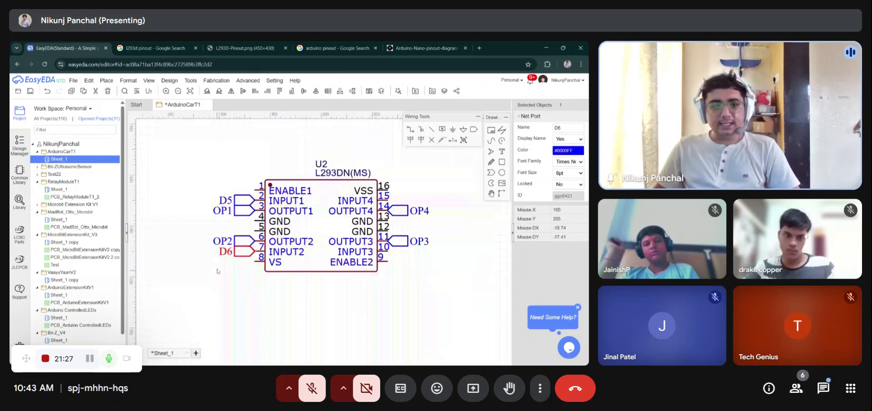
- Paste two net ports, attach one to the L293D's INPUT3 pin and rename it D9
key(ctrl+v)
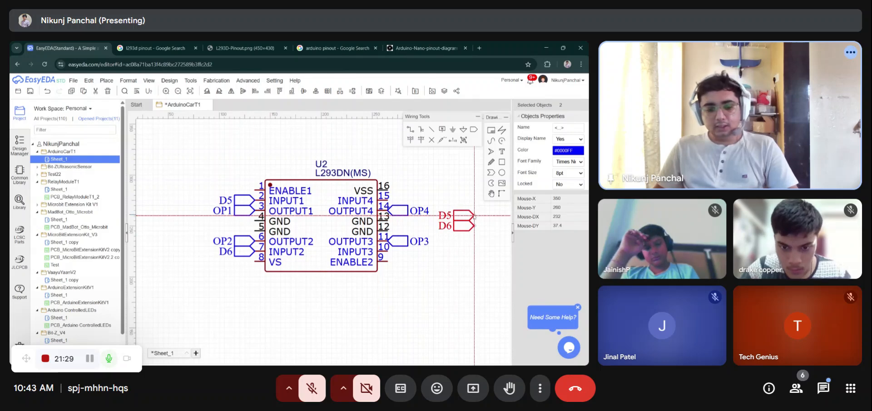
click(459, 218)
right_drag(465, 252, 425, 257)
drag(429, 220, 357, 256)
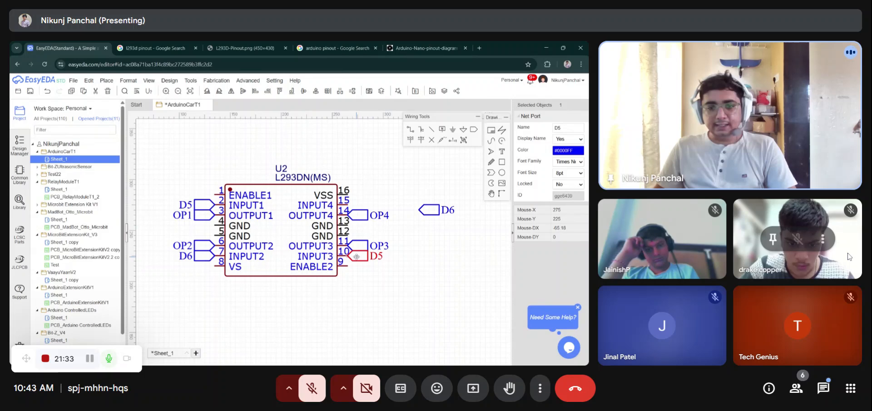
double_click(376, 256)
text(D9)
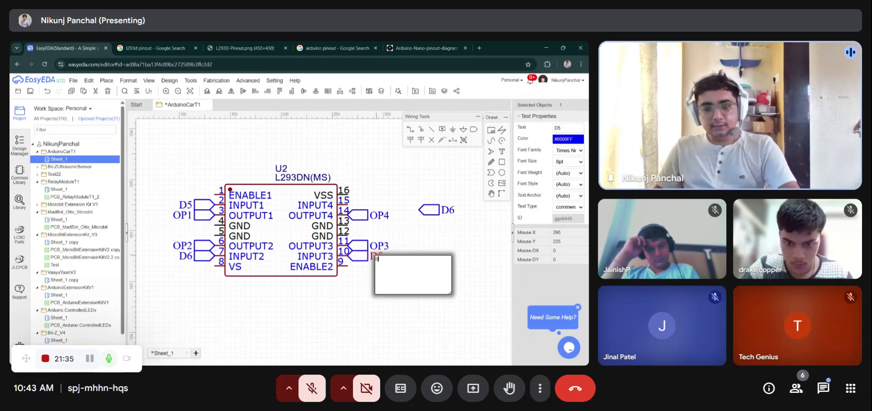
- Attach the other pasted port to the L293D's INPUT4 pin and rename it D10
click(433, 235)
drag(429, 209, 351, 200)
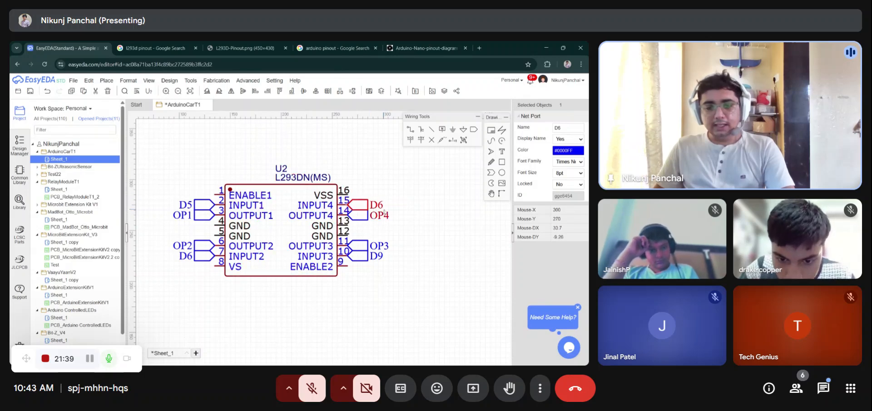
double_click(380, 215)
click(400, 201)
double_click(375, 204)
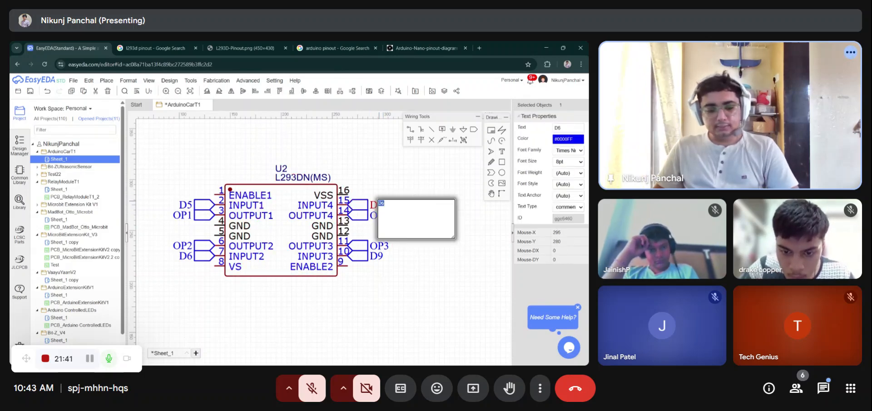
text(D10)
click(386, 200)
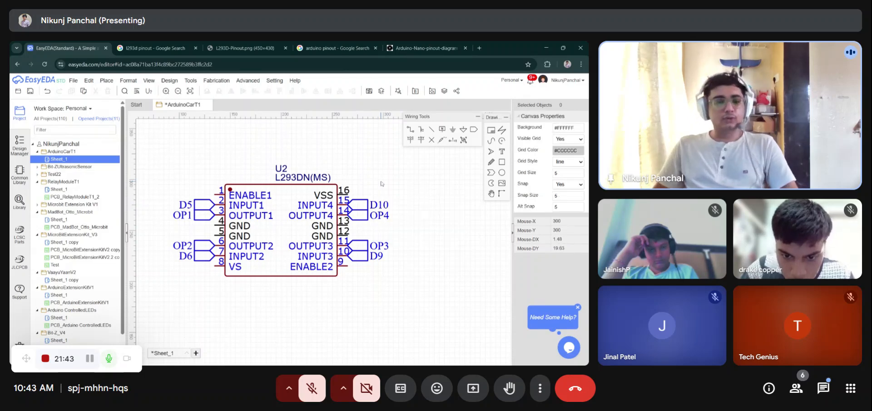
- Rename the net port on the Arduino Nano's GND pin 4 to GND
scroll(295, 188, down, 3)
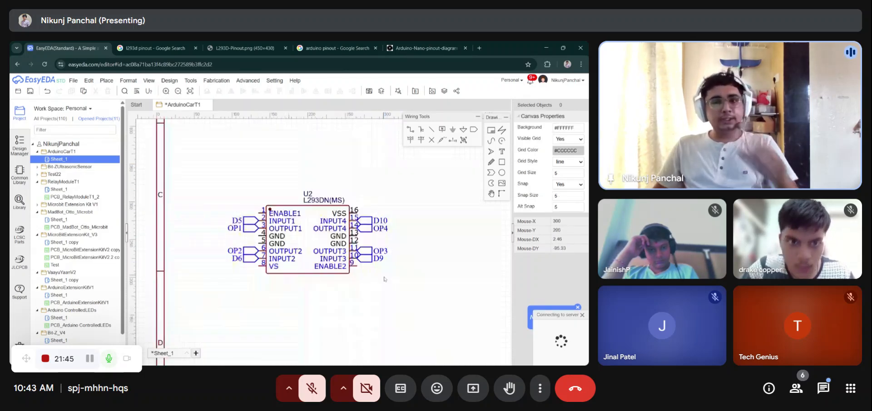
scroll(298, 190, down, 2)
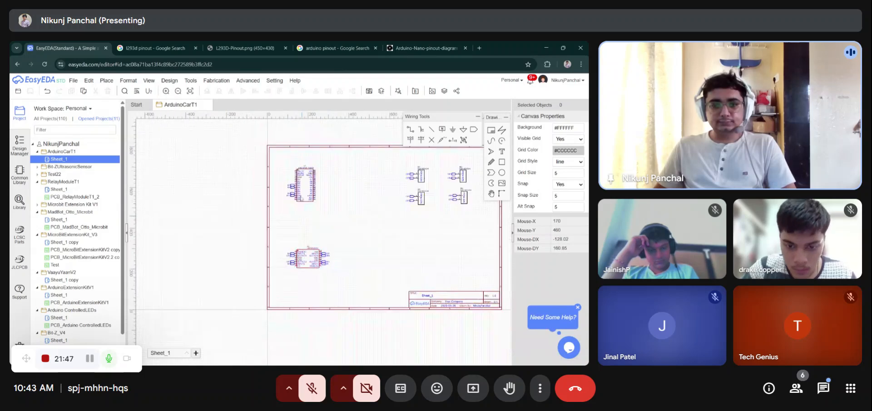
scroll(301, 198, up, 5)
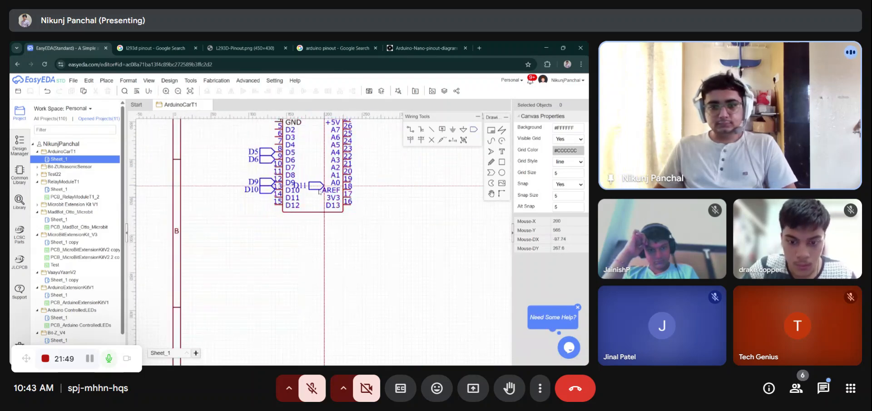
scroll(297, 151, down, 2)
scroll(297, 151, up, 5)
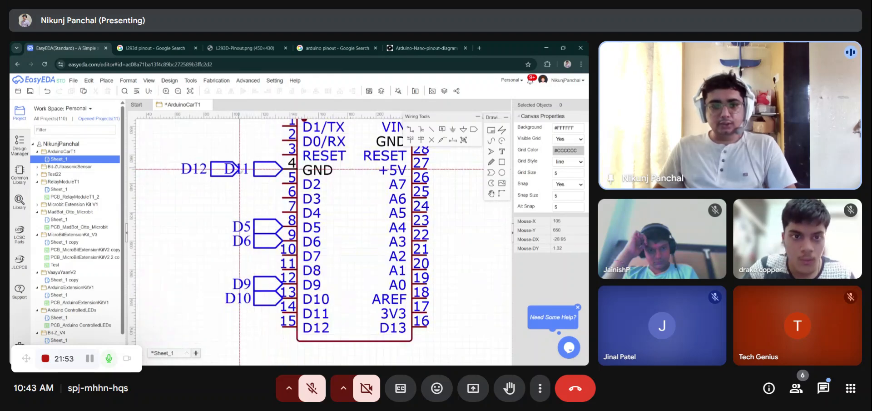
double_click(238, 169)
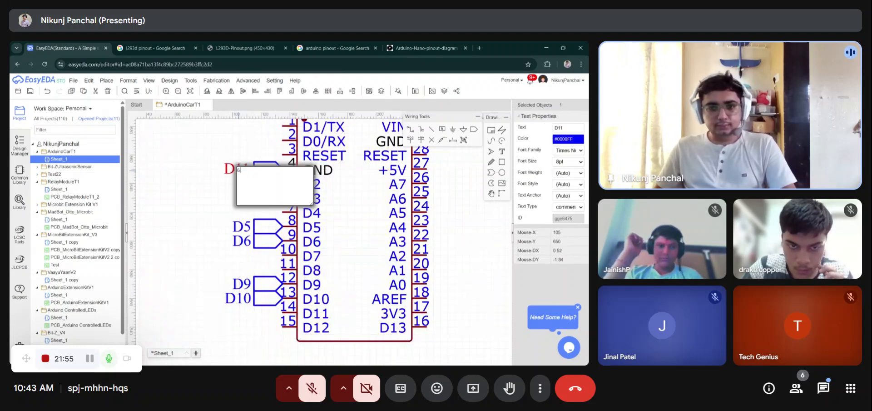
text(GND)
key(Return)
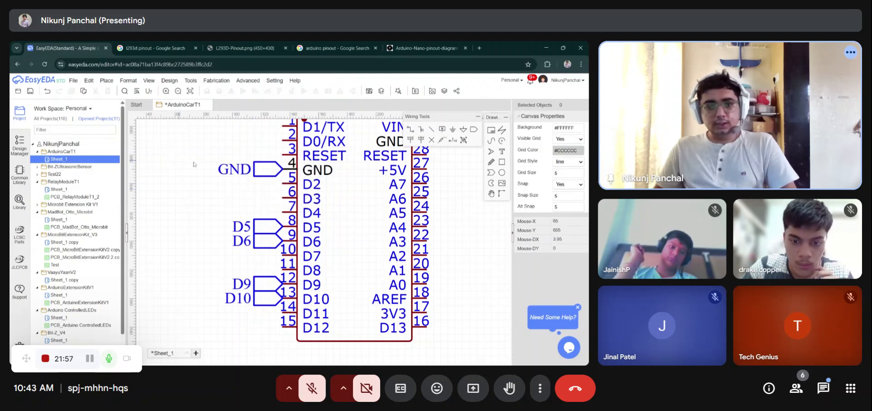
- Copy the GND port and attach copies to the L293D driver's four GND pins
click(268, 170)
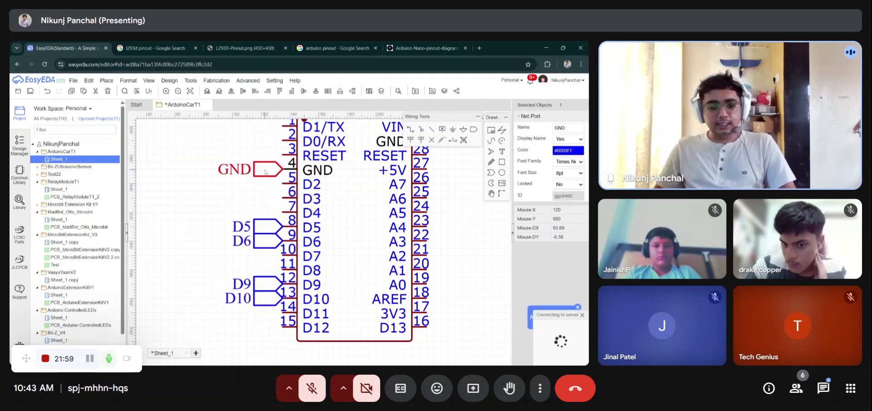
scroll(295, 168, down, 5)
scroll(294, 281, up, 1)
scroll(293, 281, up, 6)
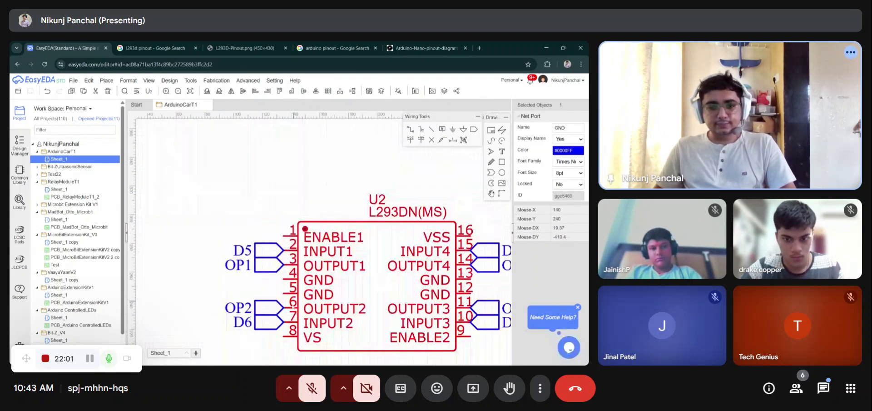
key(ctrl+v)
click(282, 296)
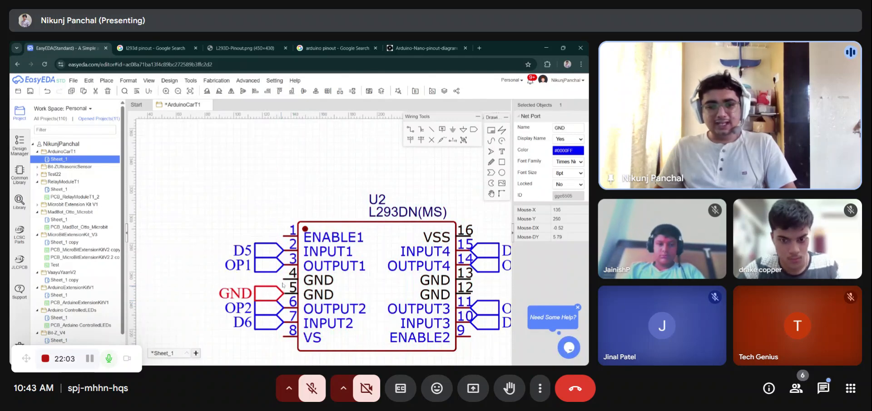
key(ctrl+v)
click(282, 279)
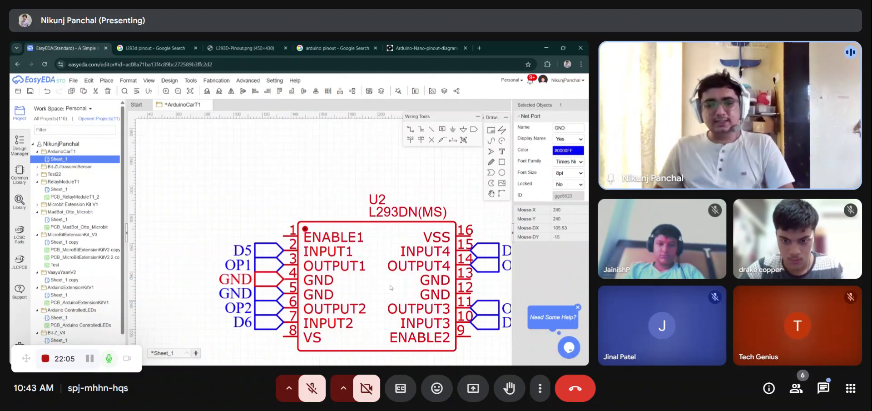
scroll(390, 287, down, 3)
key(ctrl+v)
scroll(323, 254, up, 6)
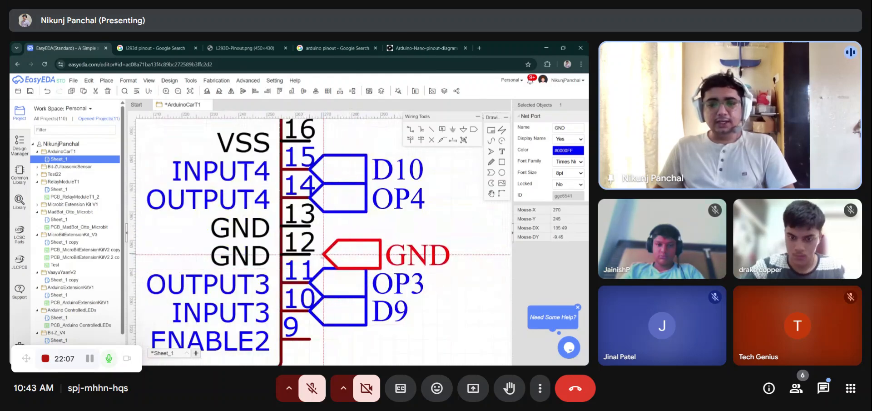
click(319, 255)
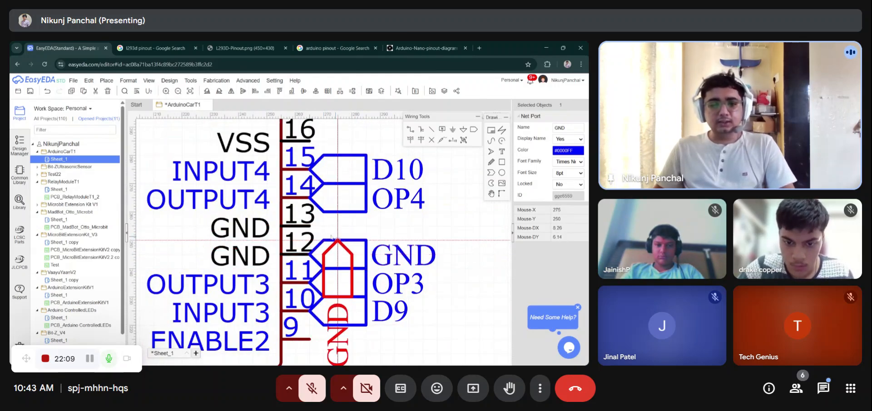
scroll(402, 233, down, 6)
key(Escape)
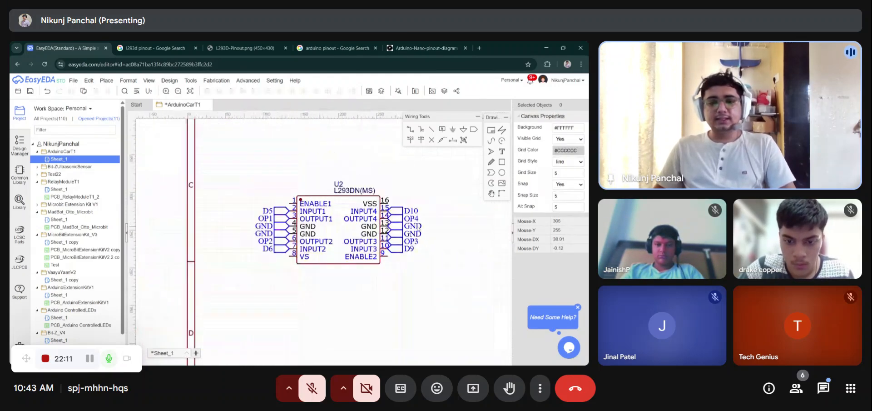
- Save the schematic
scroll(426, 234, up, 1)
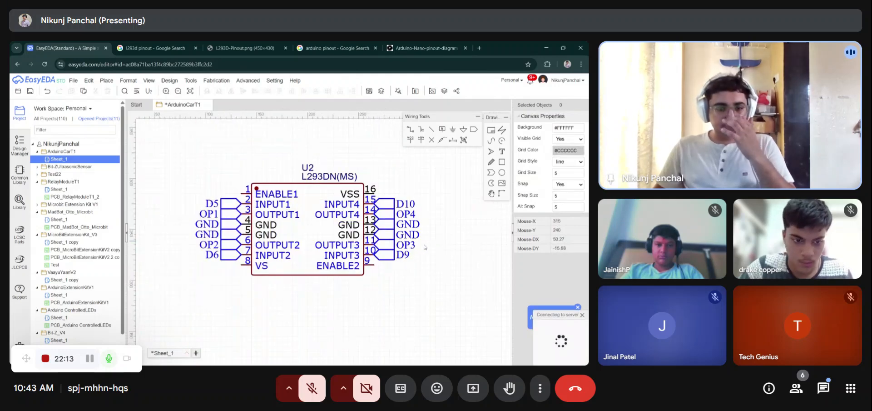
key(ctrl+s)
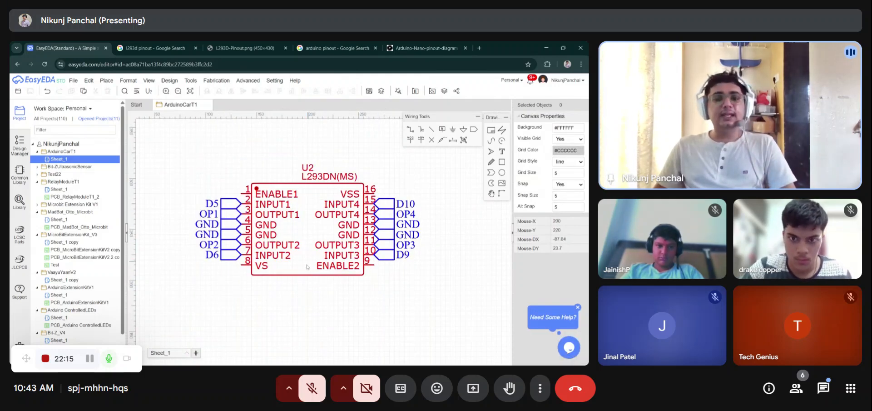
scroll(214, 223, down, 1)
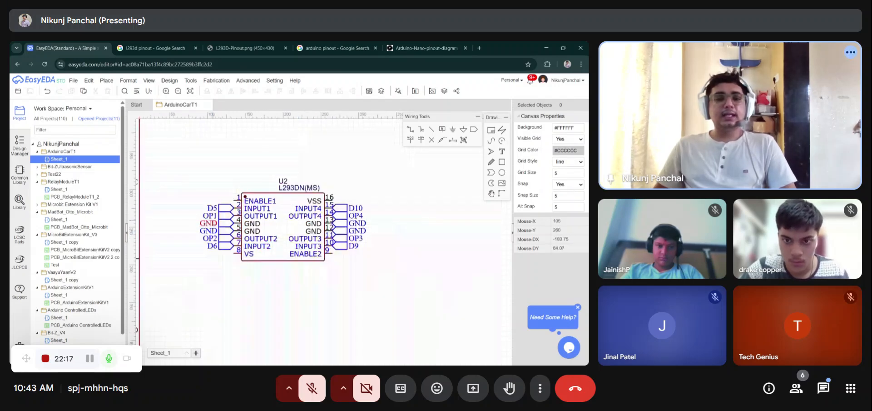
scroll(233, 212, down, 3)
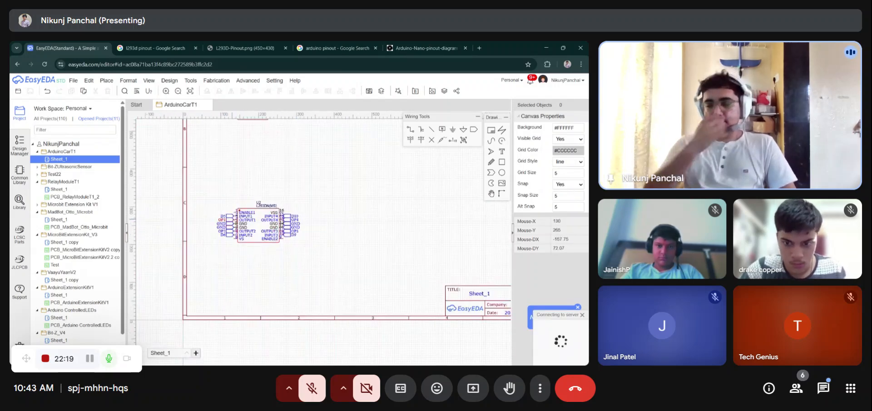
key(ctrl+s)
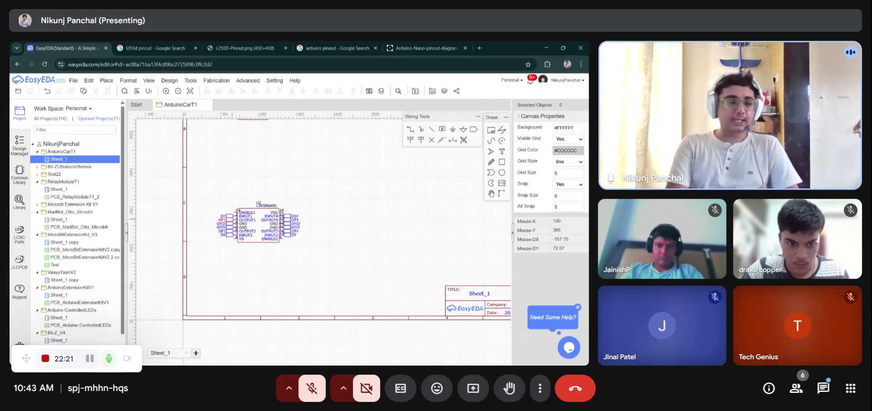
scroll(253, 232, up, 4)
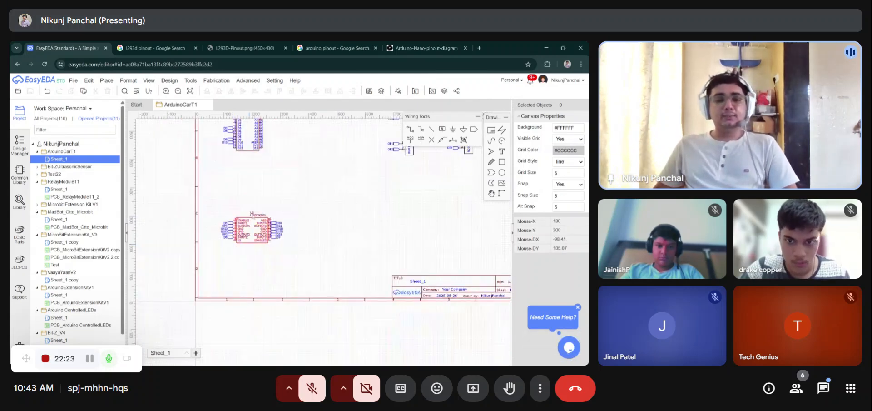
- Add a text label reading Motor Driver above the L293D driver
click(502, 152)
click(268, 175)
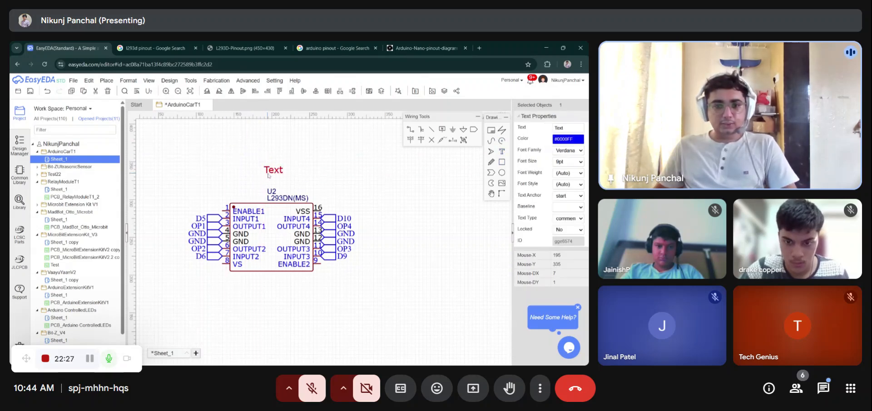
double_click(271, 171)
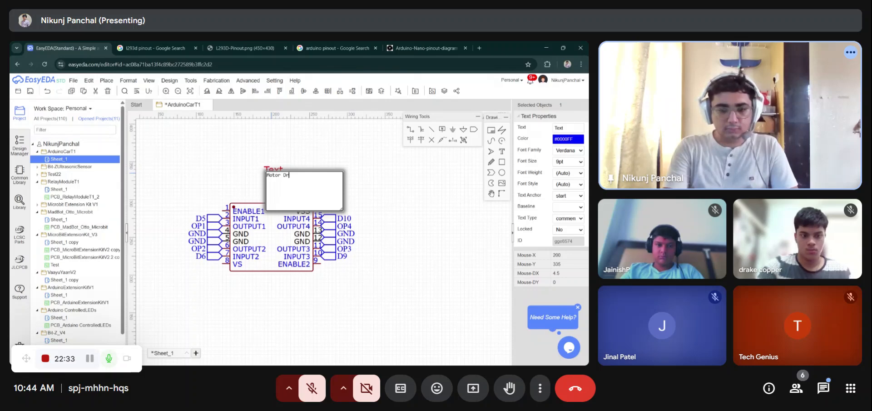
text(Motor Drive)
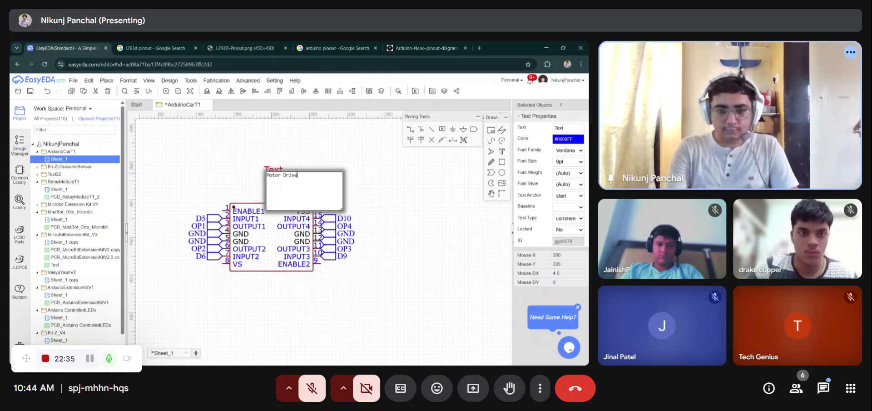
text(r)
key(Return)
drag(272, 176, 250, 173)
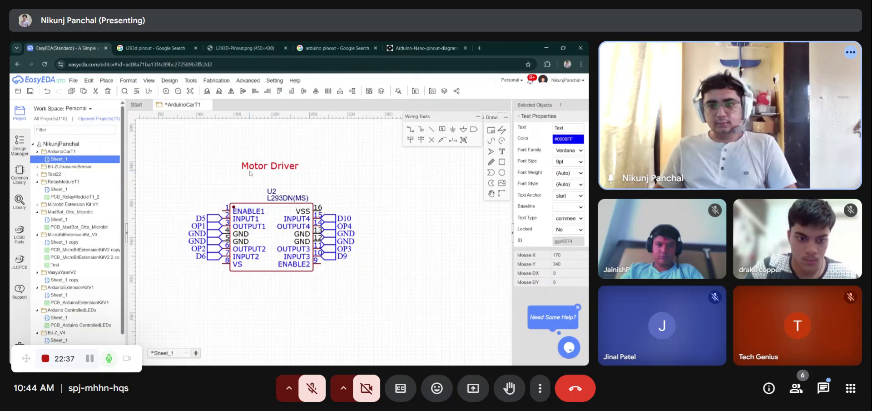
- Set the Motor Driver label's font size to 16pt, make it bold, and center it above the chip
click(580, 161)
click(565, 199)
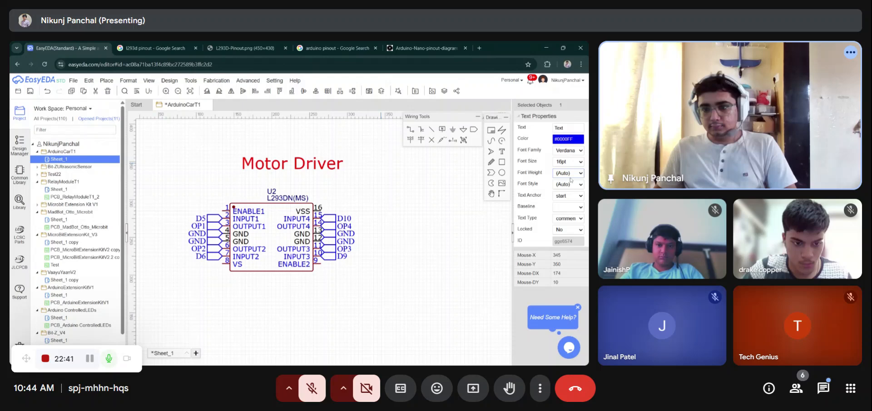
click(569, 206)
click(404, 197)
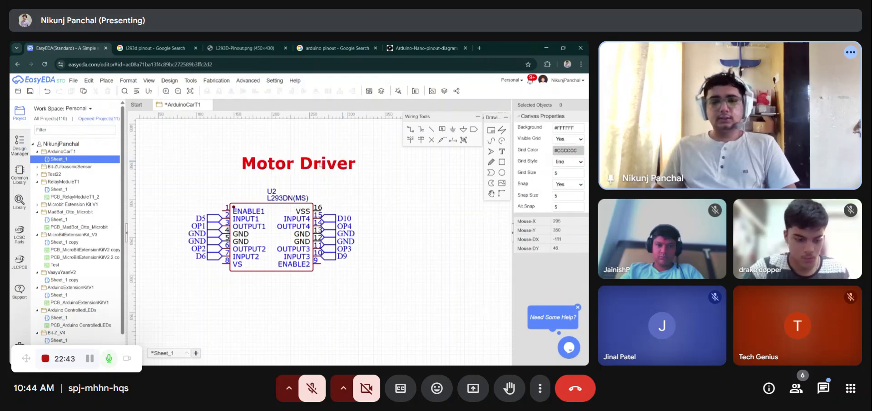
drag(341, 162, 315, 166)
- Draw a rectangle enclosing the Motor Driver section and save the schematic
scroll(358, 169, down, 3)
click(394, 167)
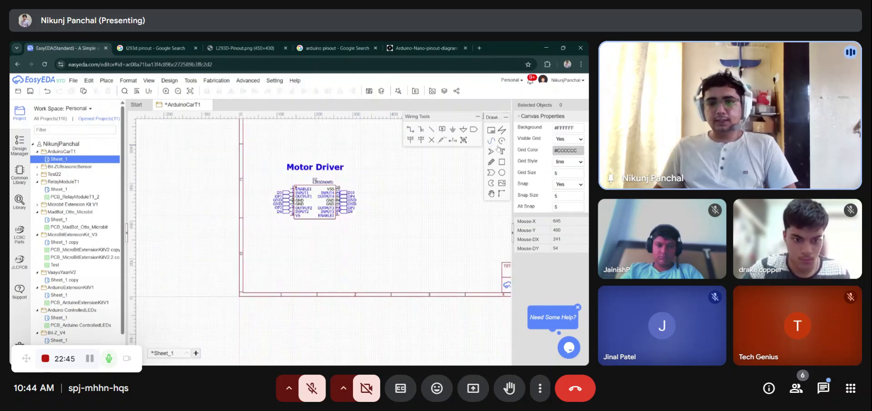
click(503, 162)
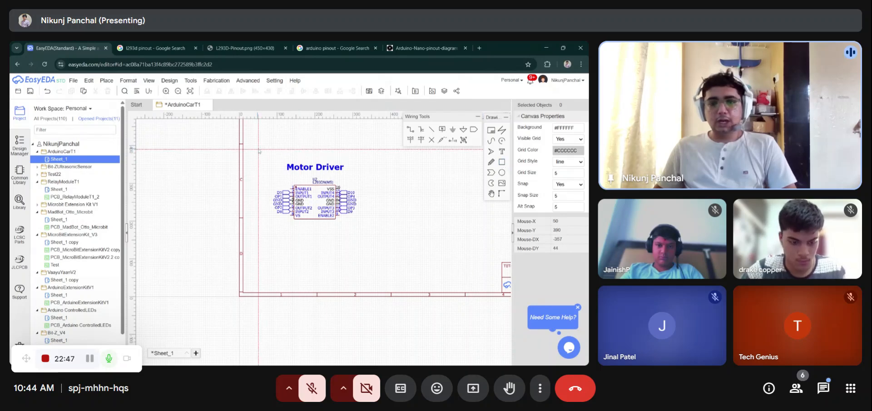
drag(268, 155, 364, 226)
key(ctrl+s)
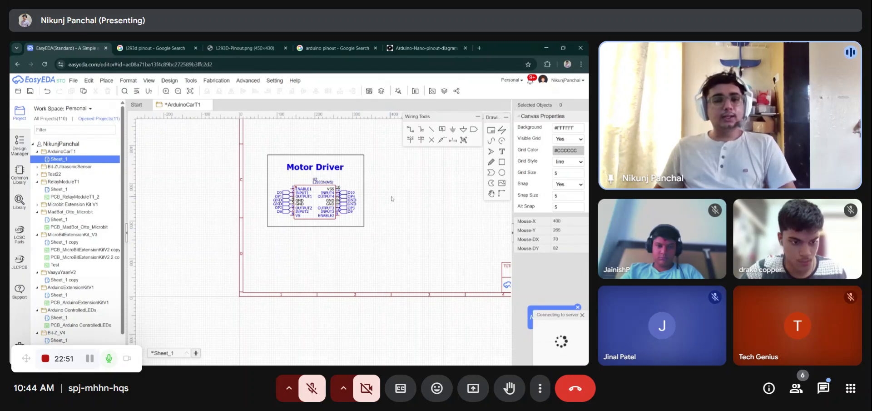
right_drag(392, 191, 312, 273)
scroll(312, 273, down, 2)
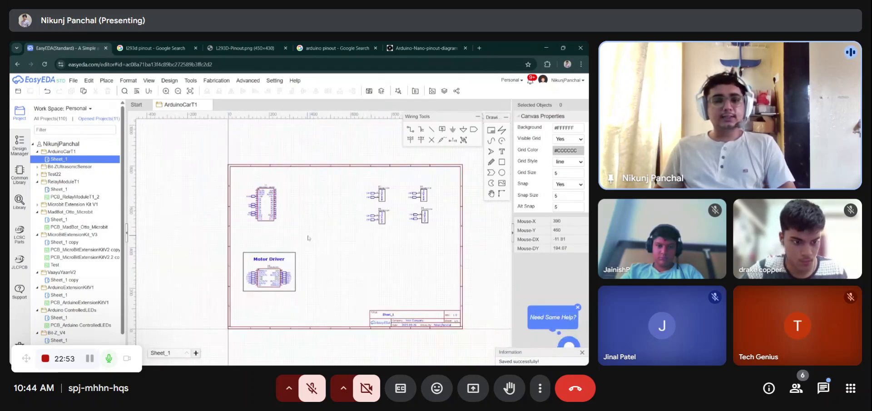
- Copy the Motor Driver label, place the copy above the Arduino Nano, and rename it Microcontroller
scroll(308, 237, up, 1)
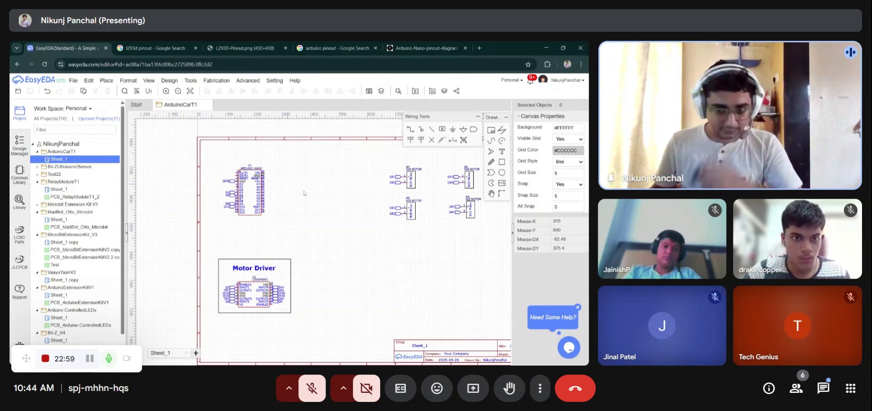
click(270, 268)
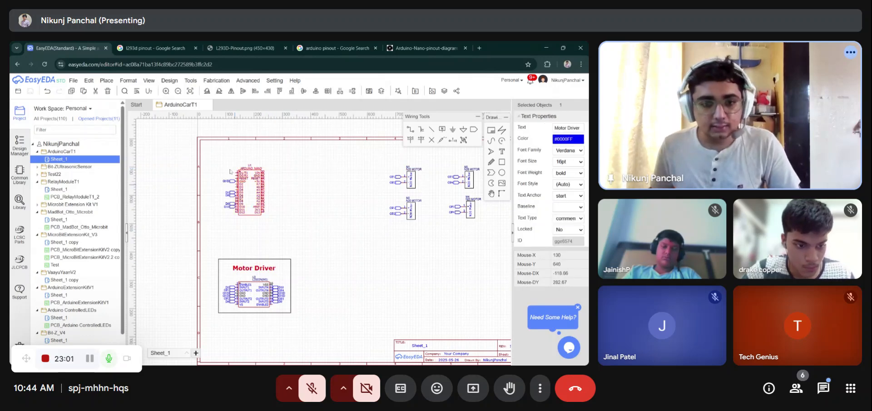
key(ctrl+c)
key(ctrl+v)
click(231, 159)
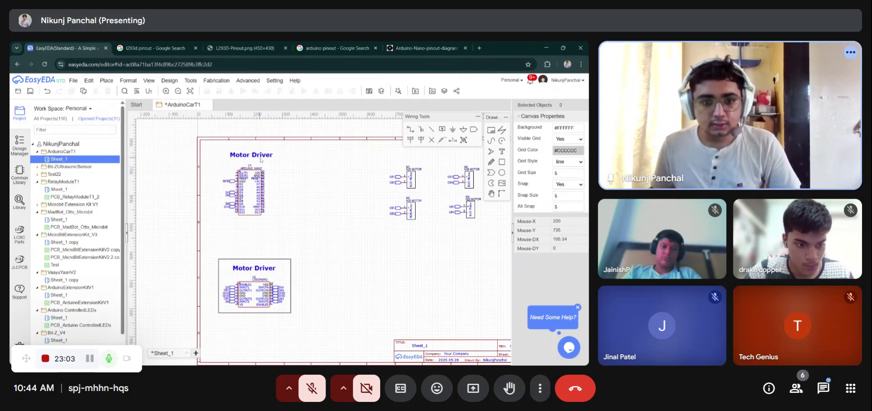
double_click(270, 156)
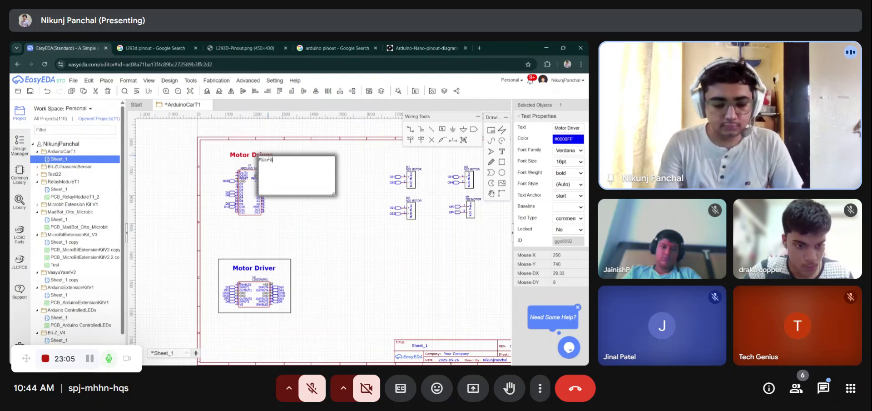
text(Microvontroller)
key(Return)
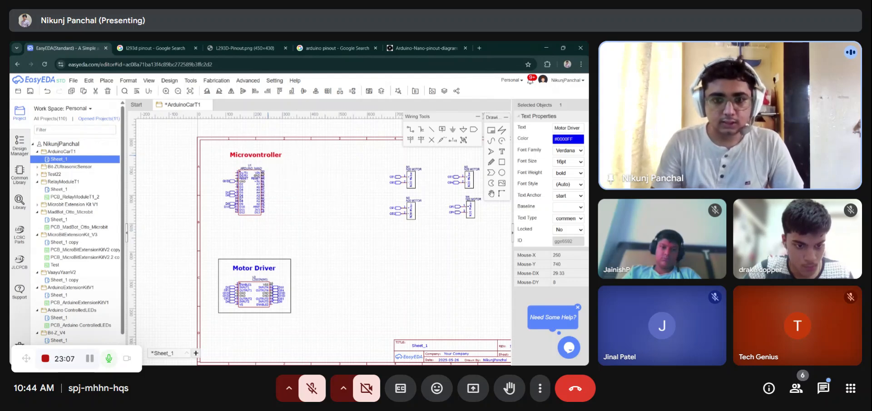
double_click(268, 157)
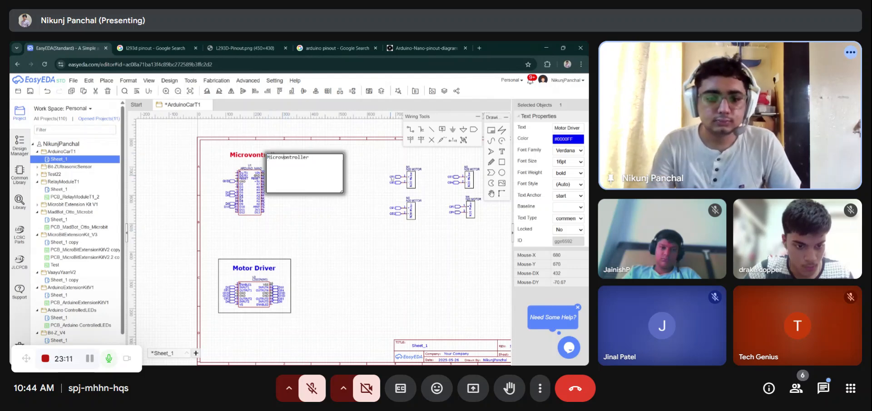
key(Return)
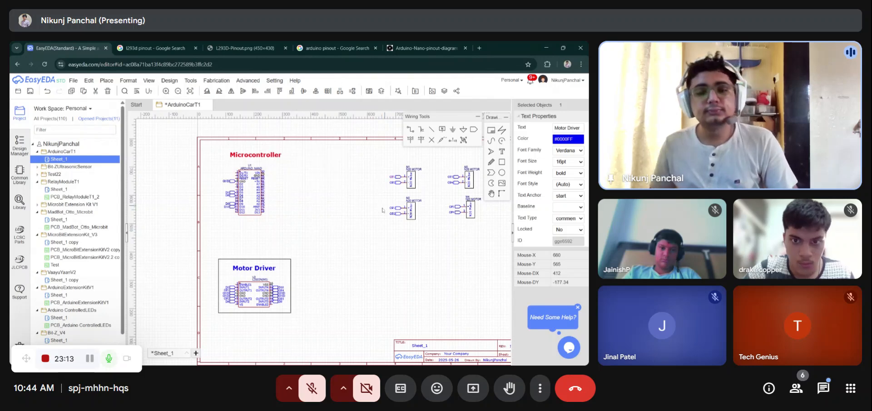
- Nudge the Microcontroller label and draw a rectangle enclosing the Microcontroller section
drag(258, 159, 253, 160)
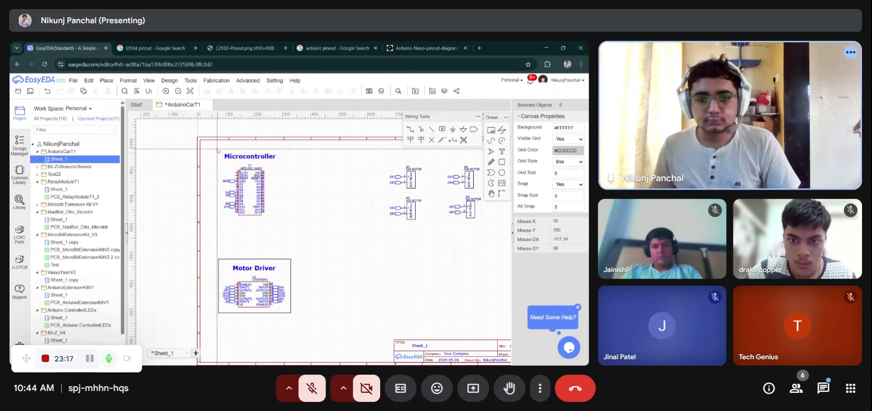
drag(217, 150, 279, 216)
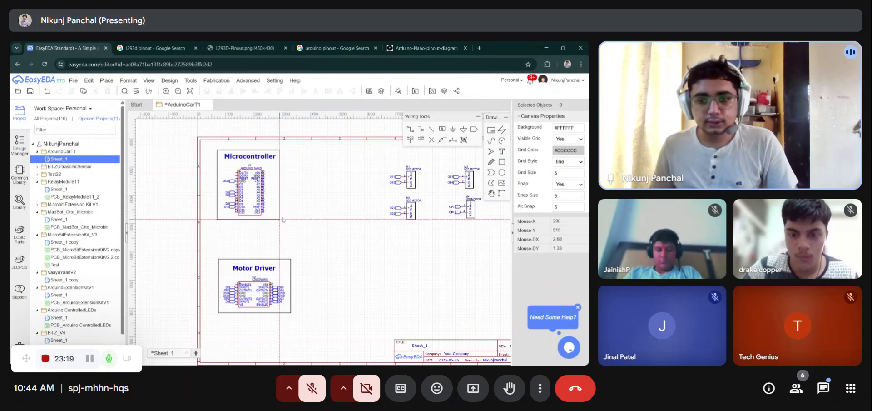
scroll(230, 180, down, 2)
scroll(409, 178, up, 1)
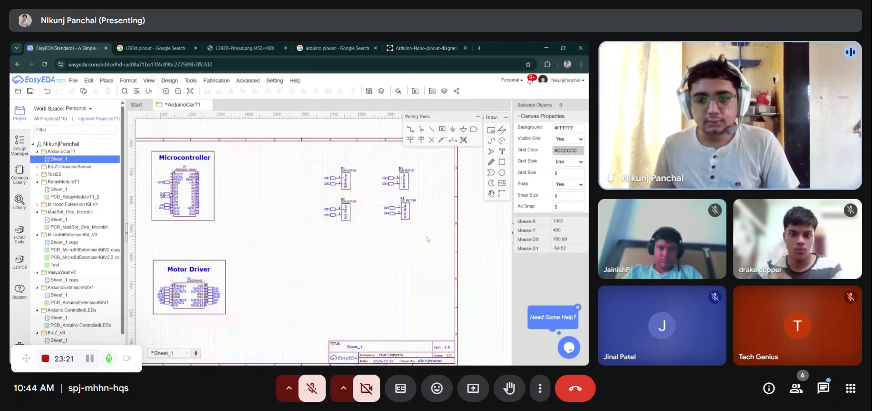
- Select the right column of N20 motor blocks and move it closer to the left column, twice
click(388, 184)
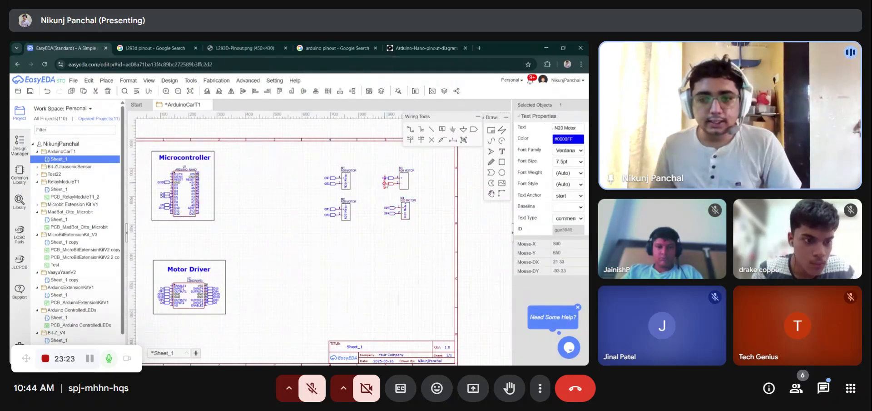
drag(424, 158, 287, 243)
drag(408, 186, 394, 186)
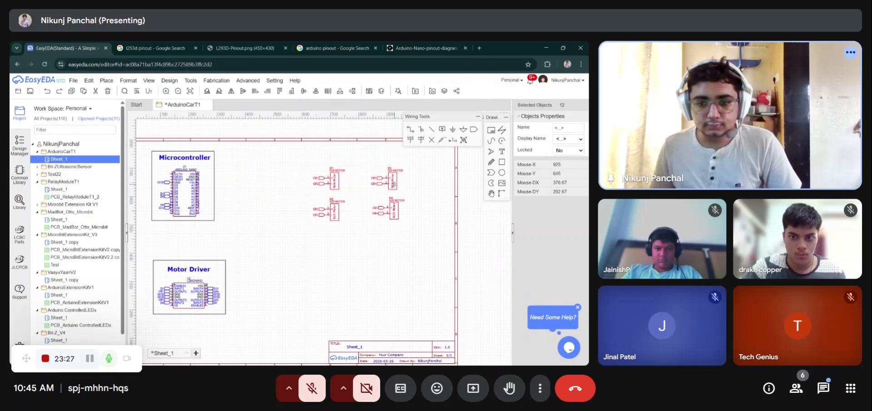
click(421, 181)
drag(418, 158, 353, 226)
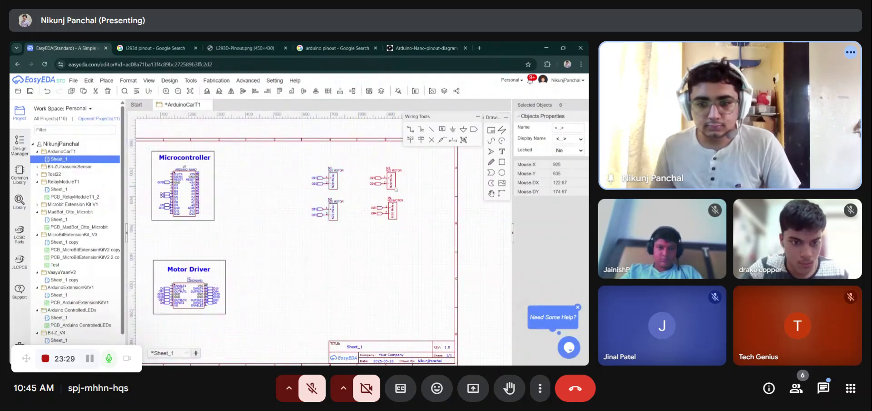
drag(394, 187, 375, 185)
click(408, 223)
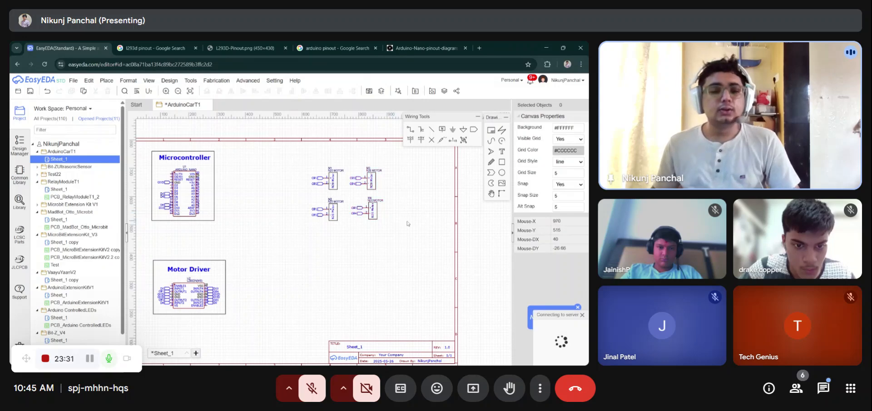
- Convert the schematic to a PCB without checking nets, applying the mm, 2-layer, rectangular 180 × 120 mm board settings
scroll(328, 165, down, 2)
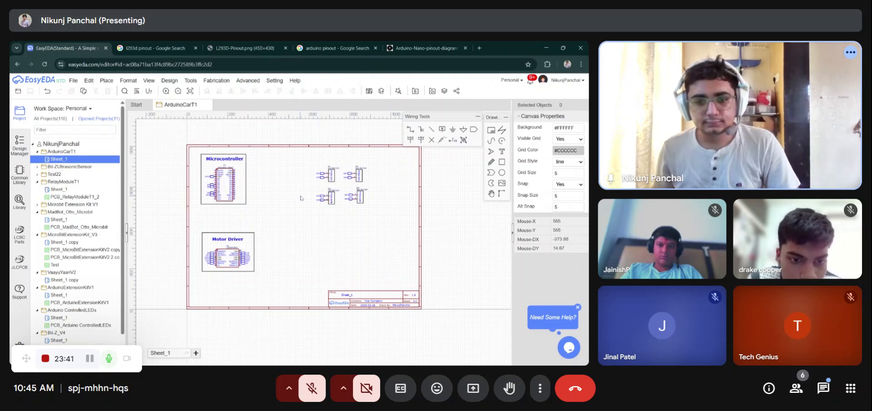
scroll(301, 199, down, 2)
scroll(259, 225, up, 3)
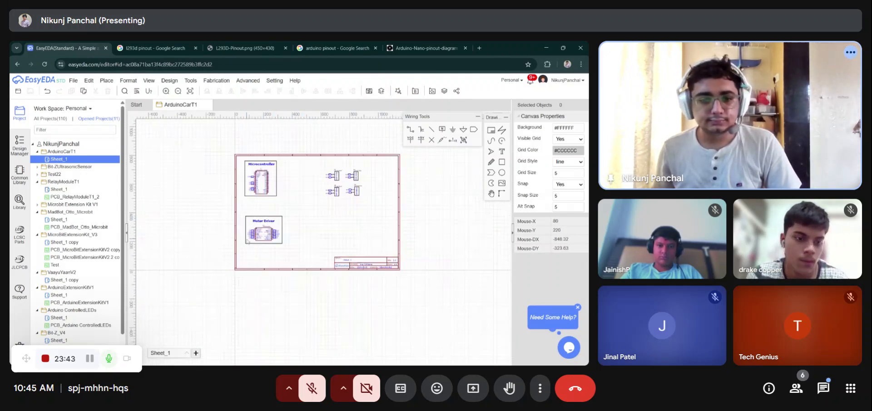
right_drag(349, 199, 318, 229)
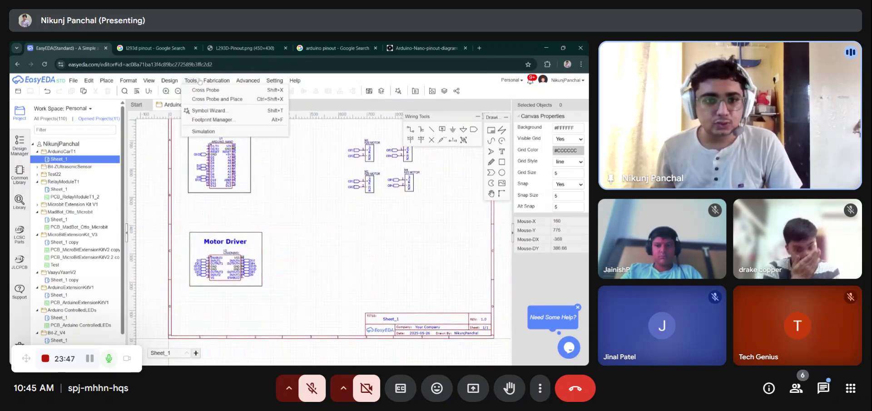
mouse_move(212, 82)
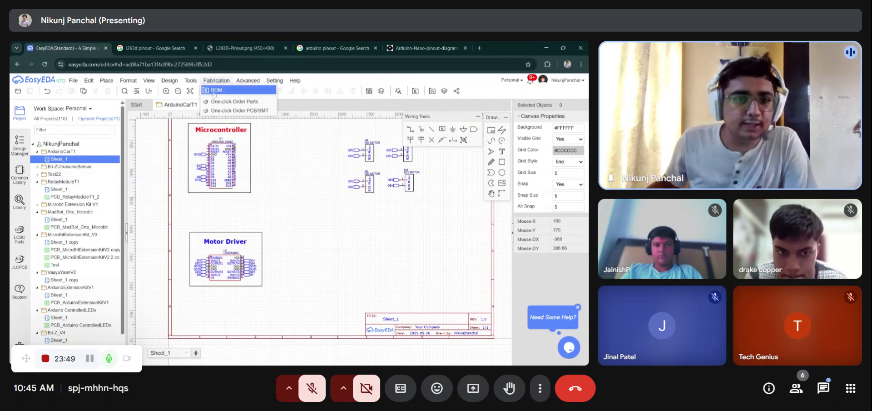
mouse_move(176, 82)
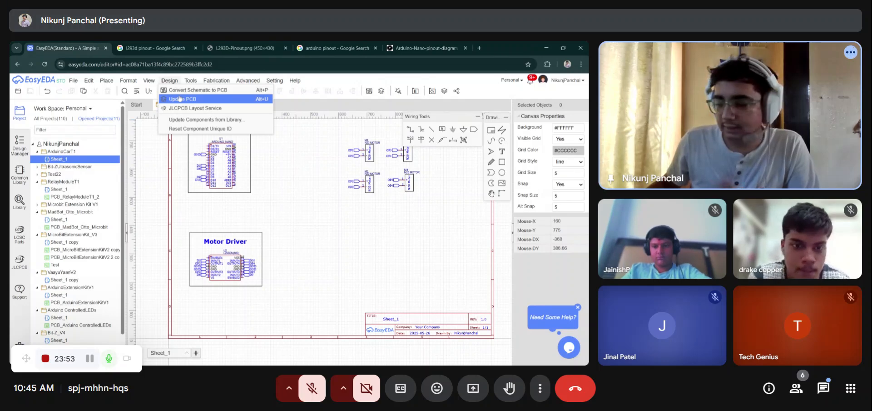
click(191, 98)
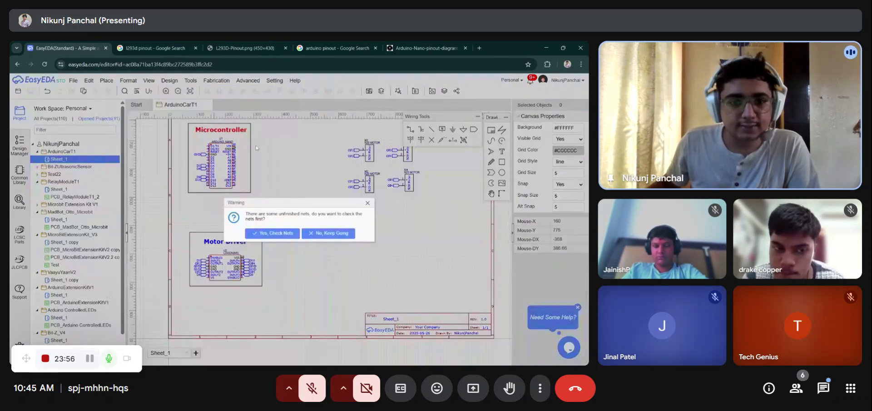
click(318, 233)
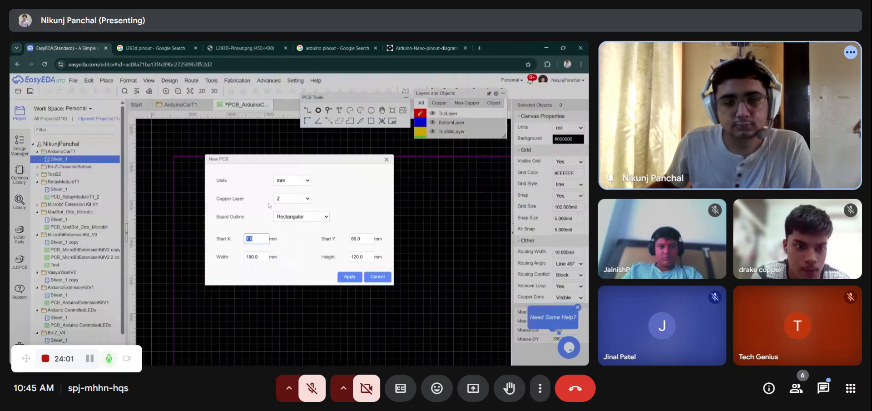
key(Return)
- Delete the rectangular board outline
scroll(212, 176, down, 3)
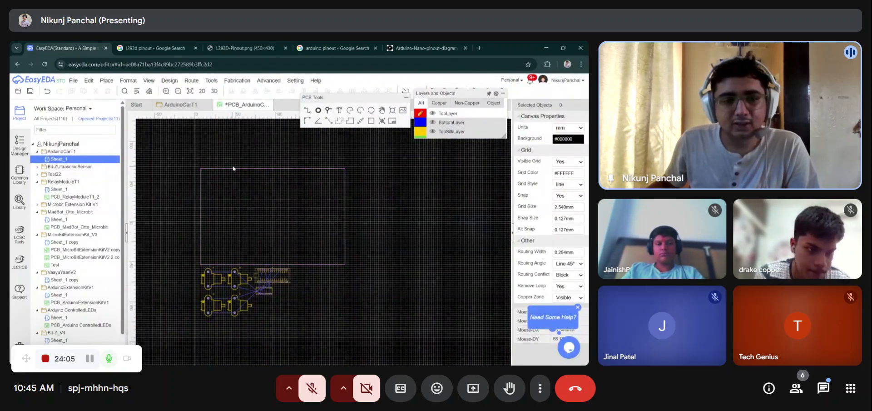
drag(233, 171, 226, 156)
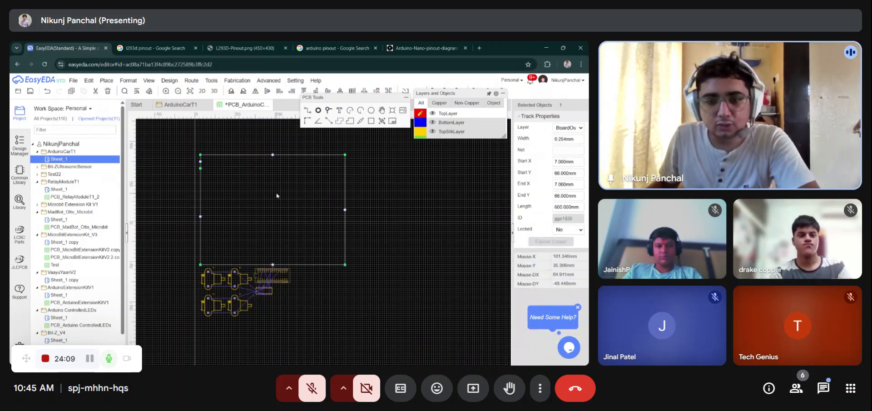
key(Delete)
- Select all the footprints and move them up into the board area
drag(308, 325, 171, 259)
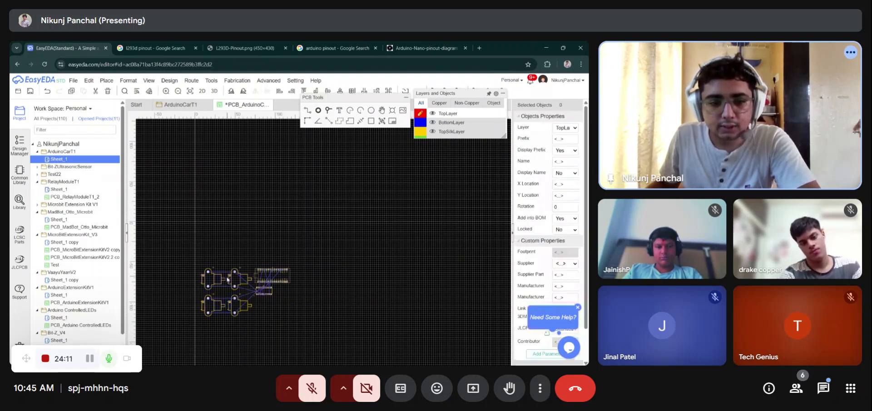
drag(220, 279, 240, 179)
click(309, 249)
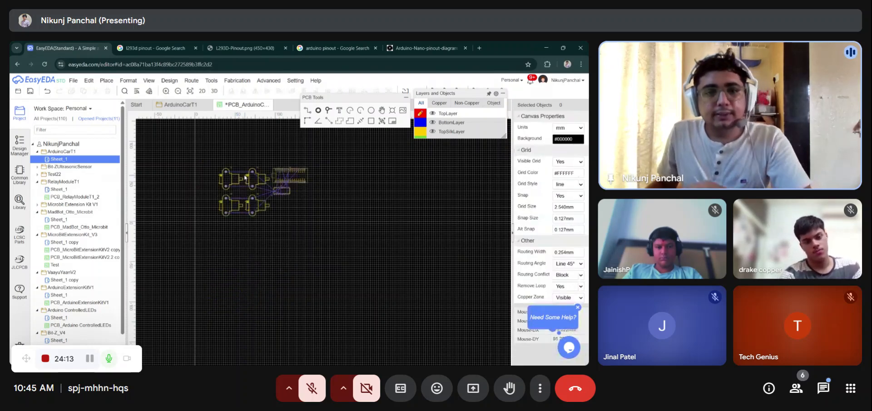
- Hide the Ratlines layer
scroll(244, 174, up, 3)
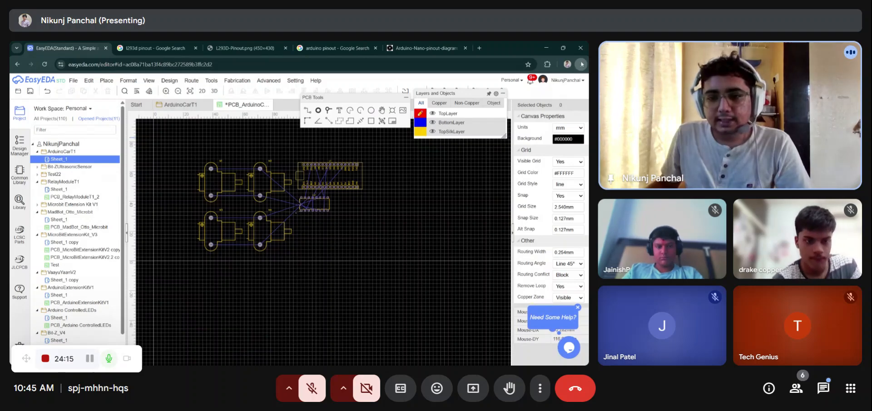
scroll(278, 230, down, 3)
scroll(238, 211, up, 3)
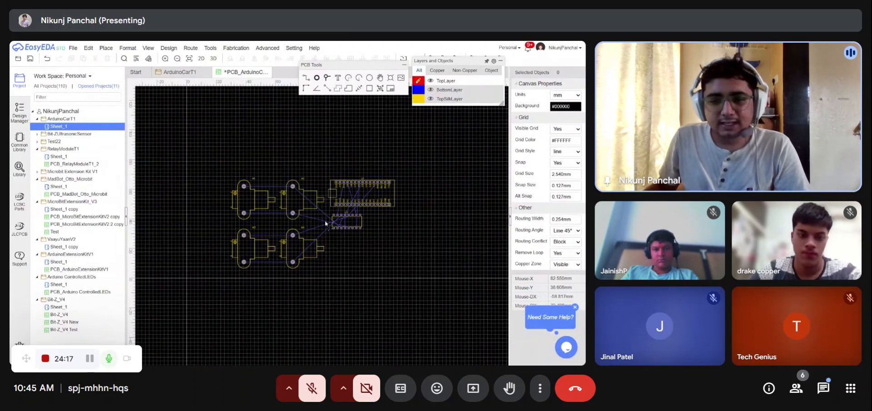
mouse_move(433, 101)
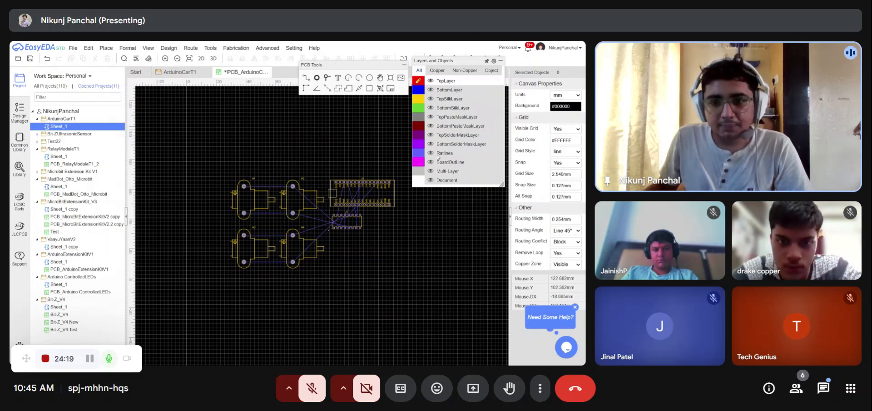
click(431, 153)
click(431, 153)
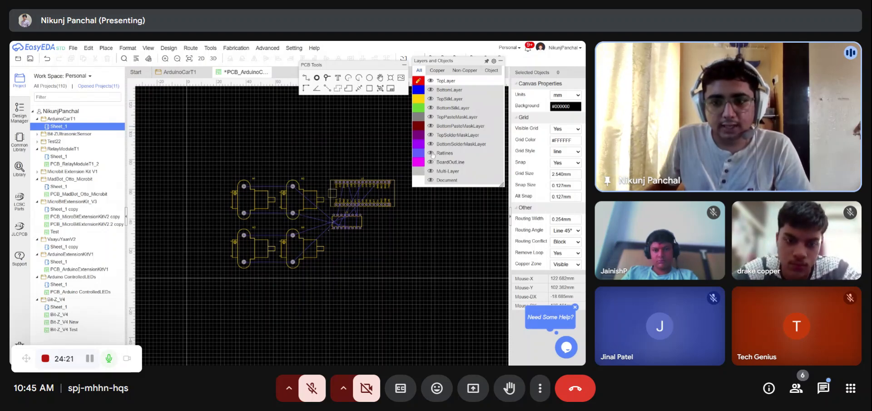
click(431, 153)
- Move and rotate two N20 motor footprints to the top-left and bottom-left of the board area
drag(253, 200, 224, 139)
key(space)
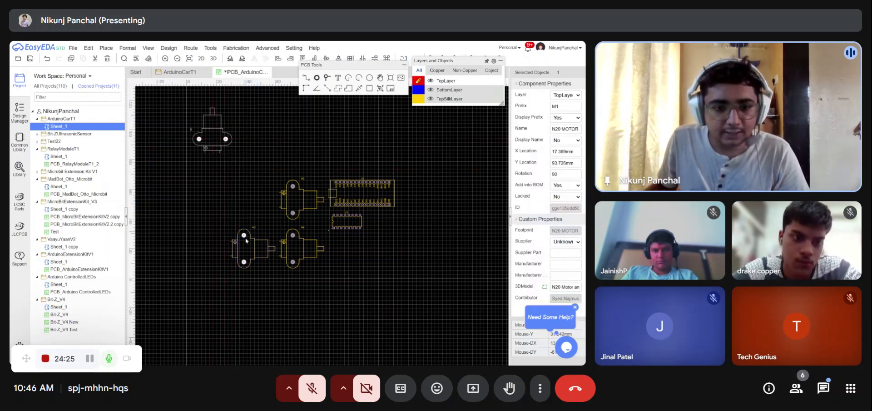
key(space)
drag(235, 249, 206, 263)
click(236, 236)
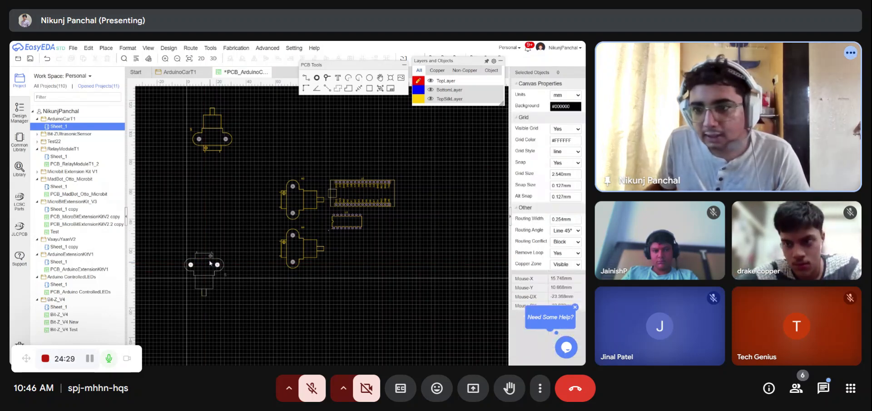
click(211, 263)
- Move a third motor footprint to the top and rotate it to match the others
click(303, 251)
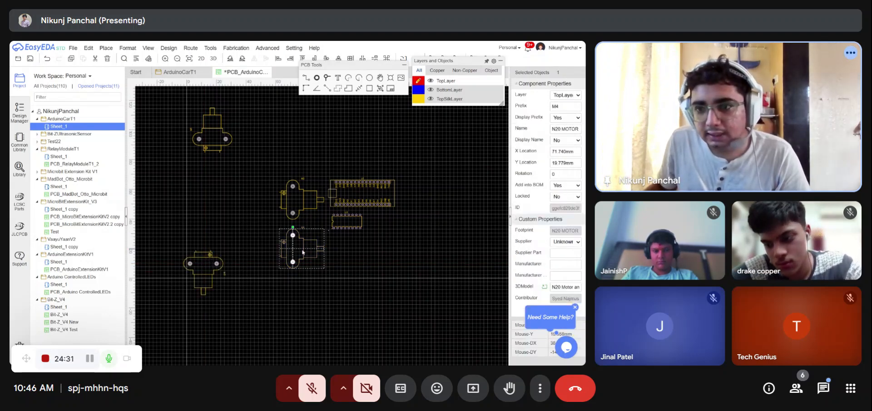
drag(302, 250, 309, 128)
key(space)
key(space)
key(space)
- Rearrange the remaining motor footprints, rotating them so all four sit at the corners facing outward
key(space)
key(space)
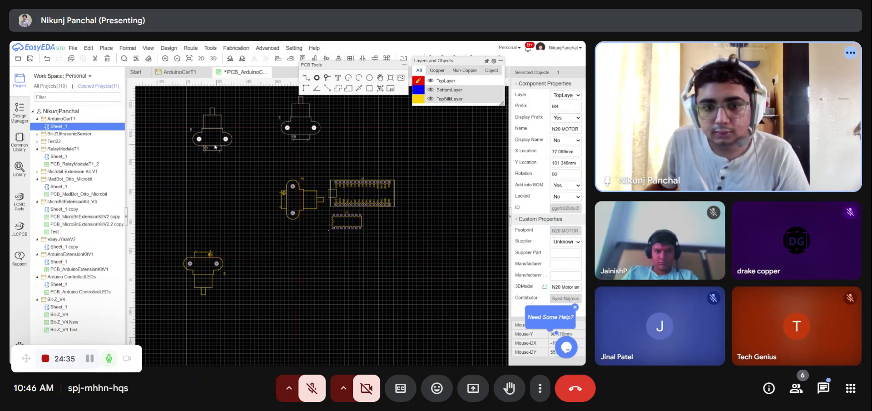
drag(215, 146, 297, 304)
drag(196, 267, 205, 132)
key(space)
key(space)
drag(294, 200, 304, 237)
key(space)
key(space)
drag(290, 294, 203, 262)
key(space)
key(space)
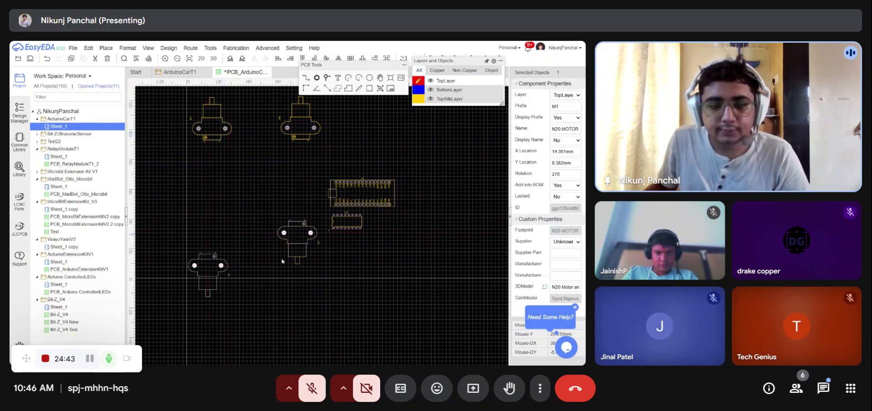
drag(283, 261, 282, 266)
- Move the Arduino Nano and L293D footprints into the middle between the motors
drag(350, 190, 213, 192)
drag(351, 221, 292, 206)
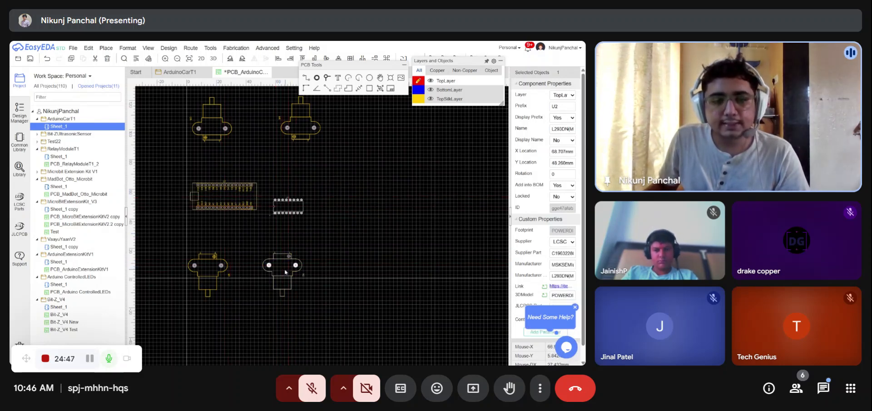
- Tighten the layout by shifting the top motors, Arduino Nano and L293D footprints down toward the bottom motors
drag(285, 270, 331, 266)
drag(239, 202, 238, 230)
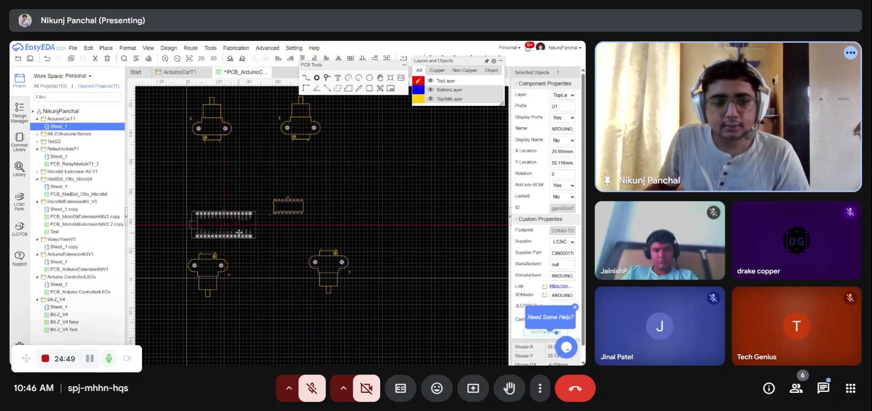
drag(290, 212, 294, 231)
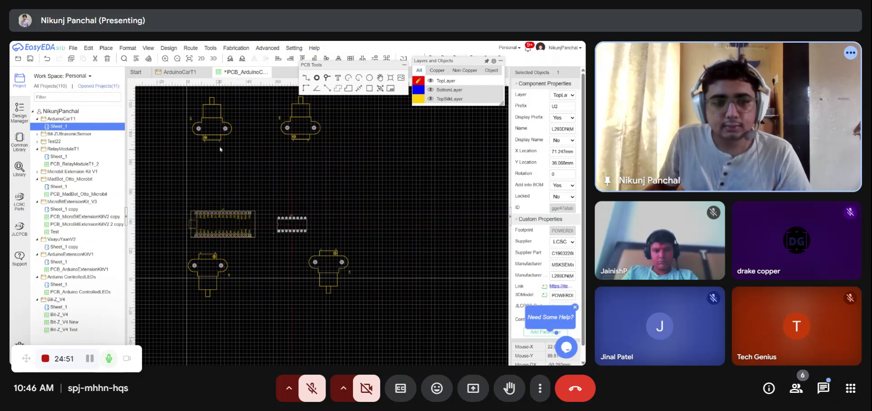
drag(212, 129, 211, 180)
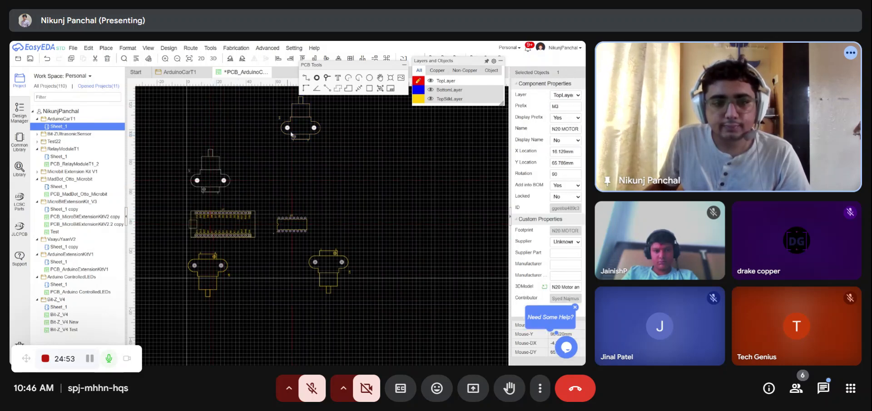
drag(299, 128, 311, 182)
drag(336, 255, 324, 255)
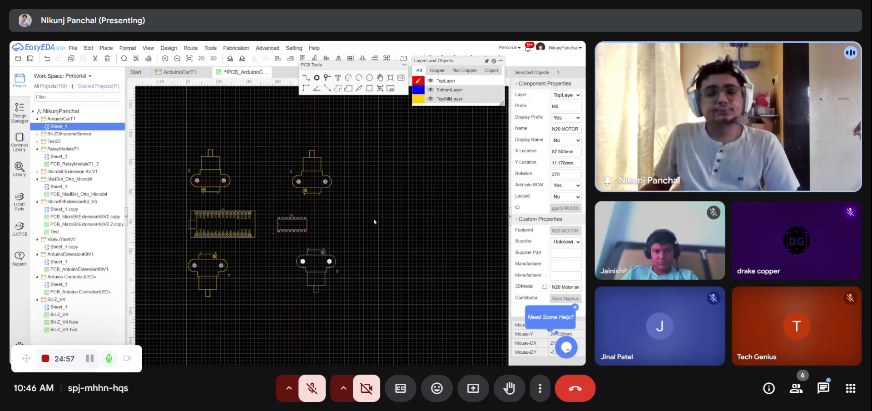
click(371, 223)
scroll(273, 216, up, 1)
scroll(427, 165, down, 1)
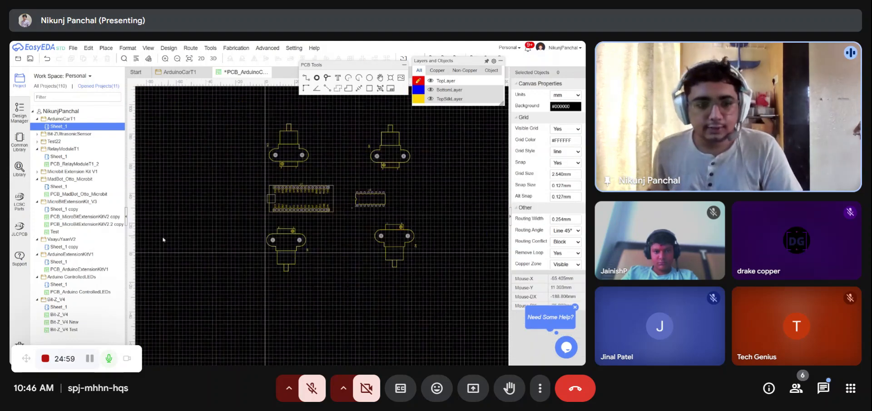
- Hide the project panel and draw a horizontal board outline line from the origin beneath the bottom motors
click(126, 225)
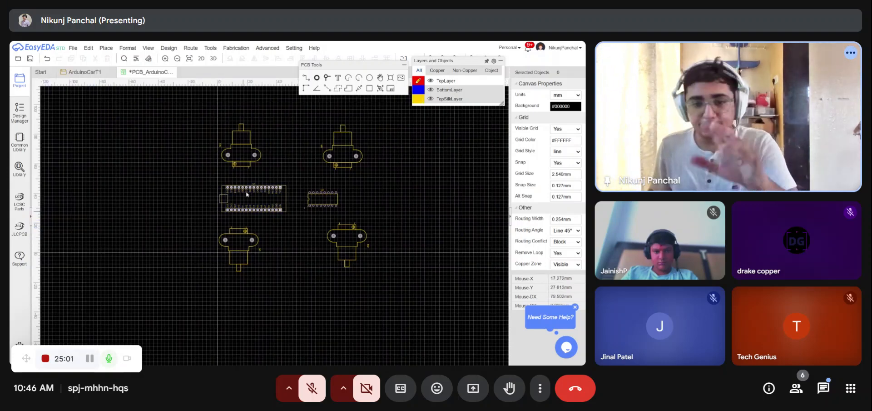
scroll(245, 173, down, 2)
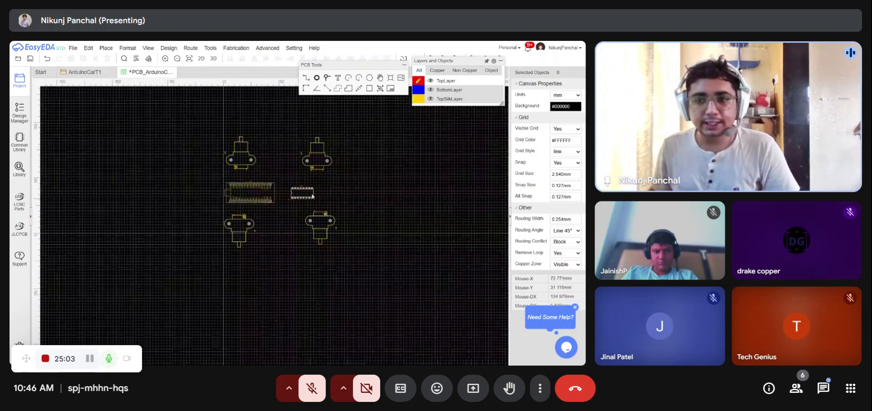
mouse_move(436, 84)
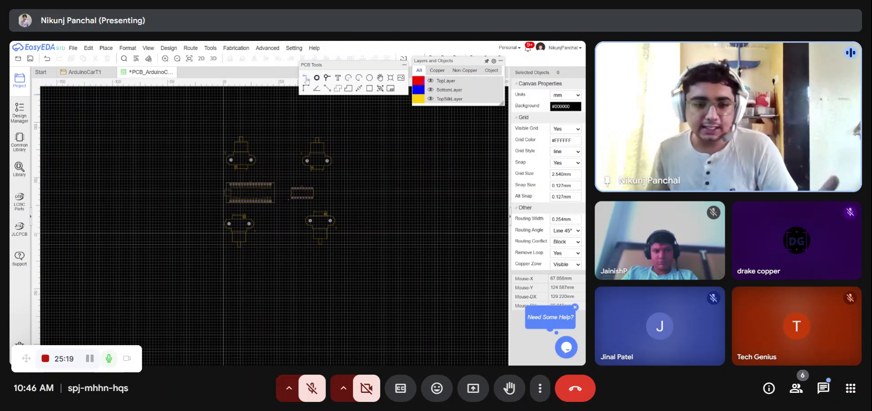
scroll(262, 221, up, 1)
scroll(262, 221, up, 3)
scroll(112, 228, down, 5)
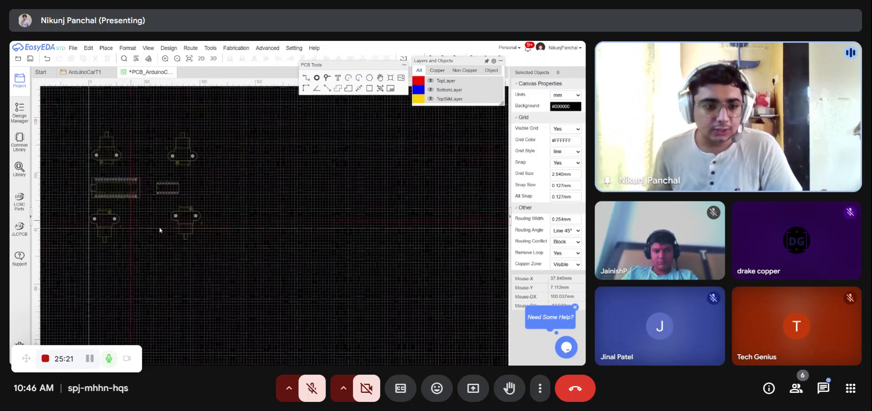
scroll(115, 231, up, 6)
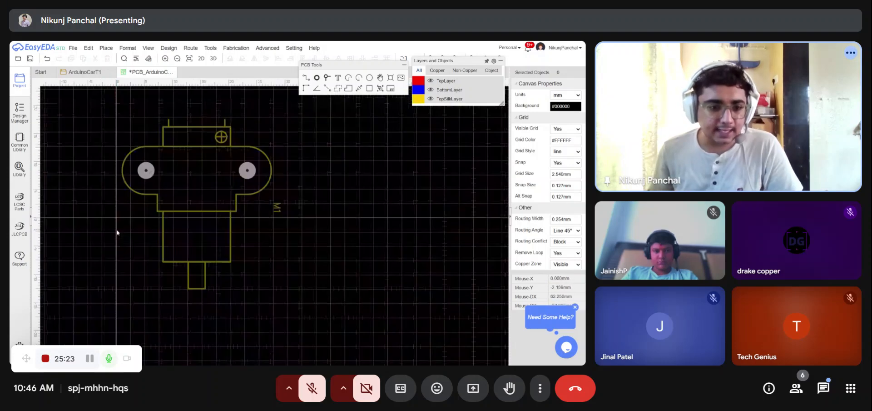
scroll(138, 221, down, 3)
scroll(233, 226, down, 2)
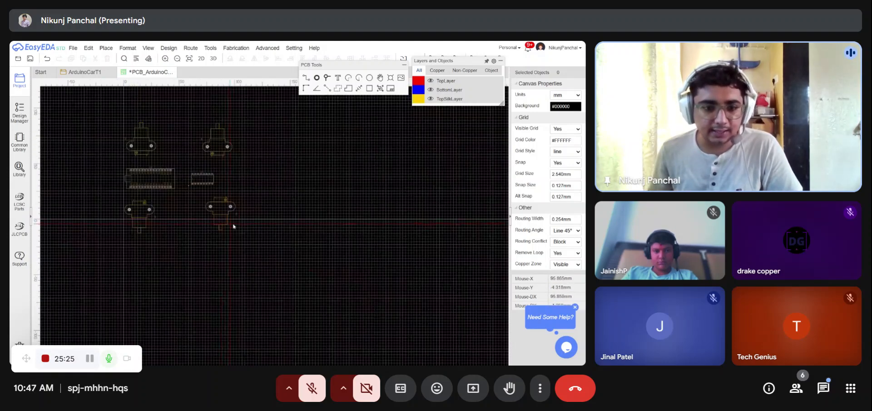
scroll(241, 223, up, 2)
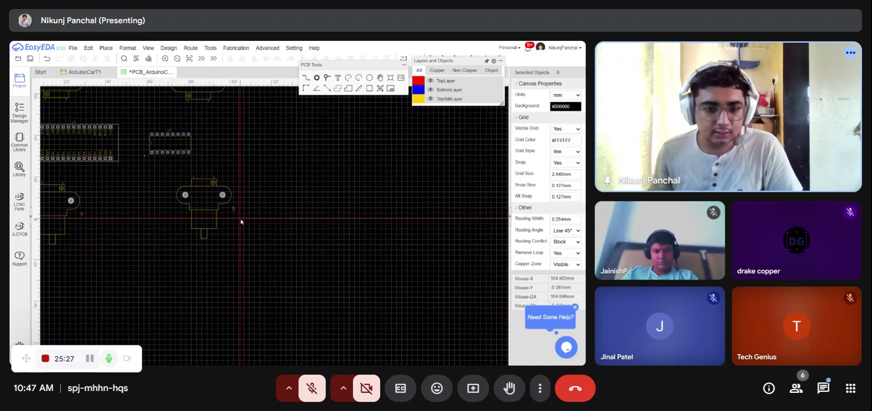
scroll(313, 238, down, 4)
scroll(247, 251, up, 5)
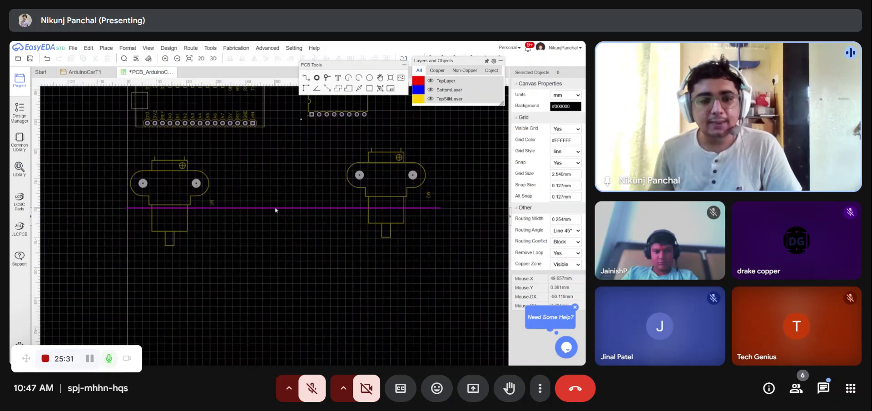
- Set the bottom outline line's end X to 100 mm
click(275, 208)
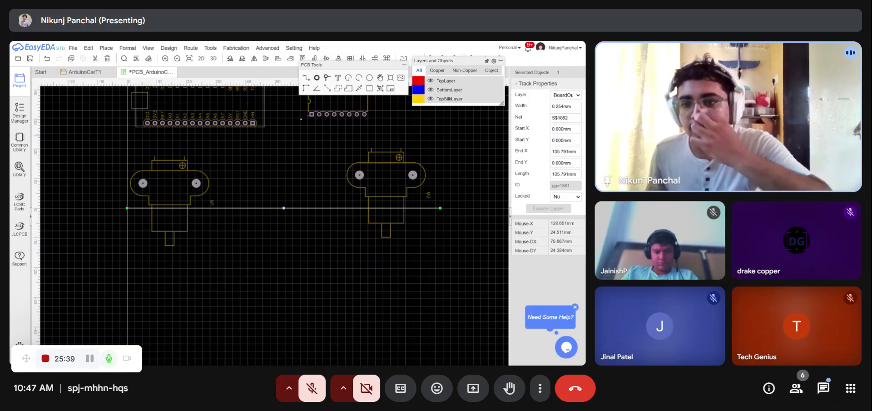
click(565, 152)
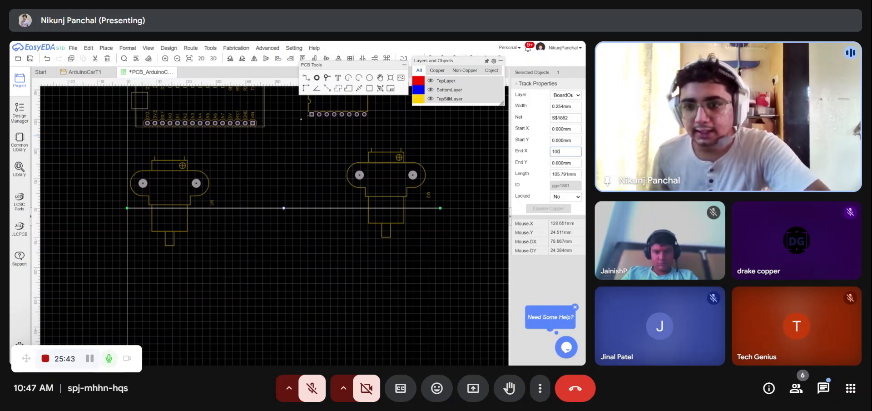
text(100)
click(497, 157)
scroll(435, 246, down, 2)
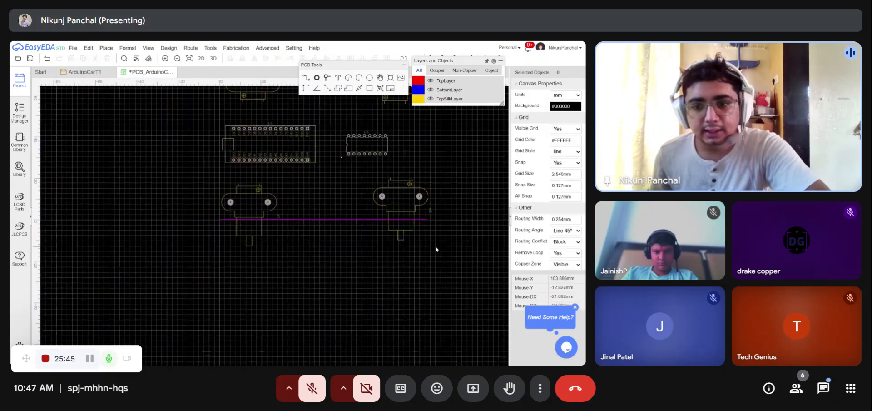
- Nudge the bottom-right motor footprint slightly and draw a vertical board outline line up from the origin
drag(410, 210, 398, 204)
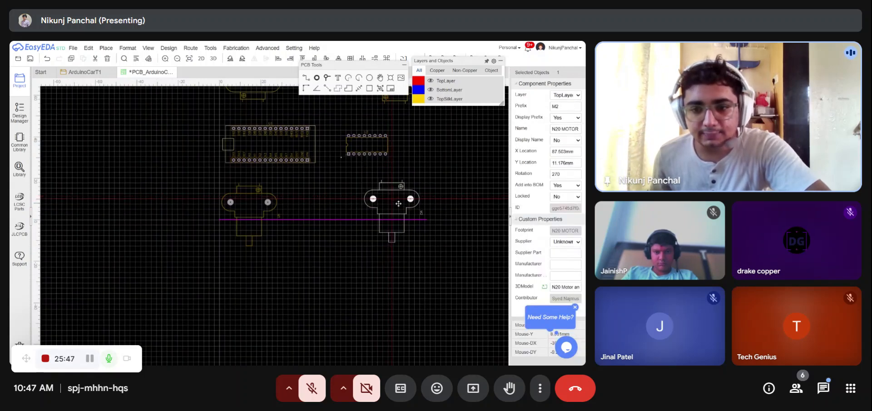
click(329, 200)
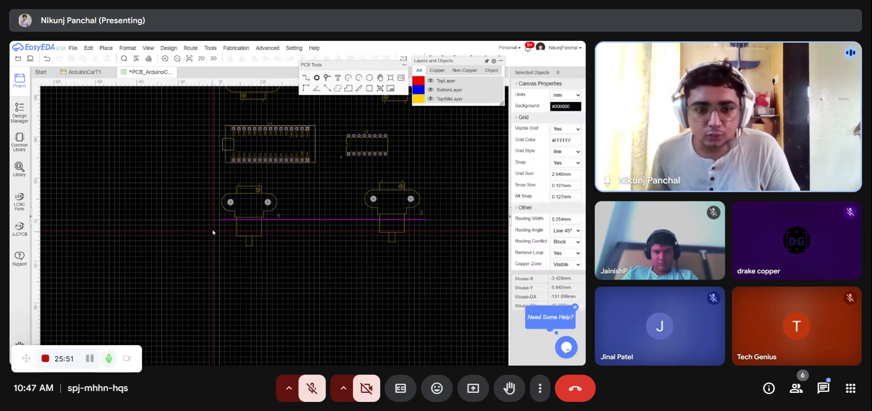
scroll(218, 224, up, 5)
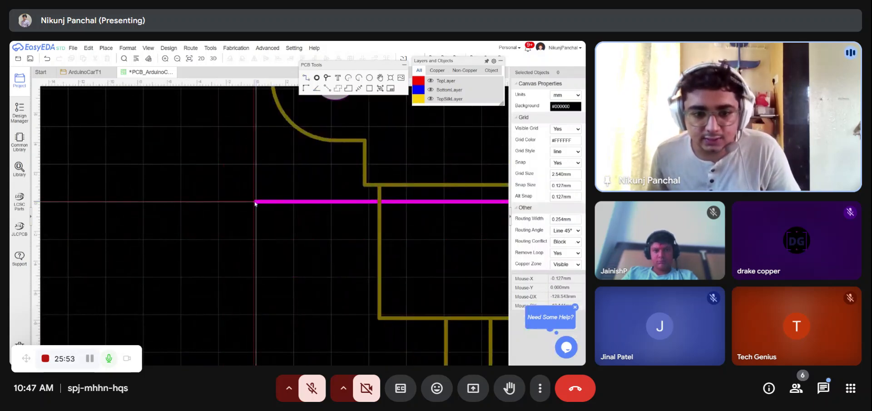
scroll(262, 272, down, 5)
scroll(264, 283, up, 5)
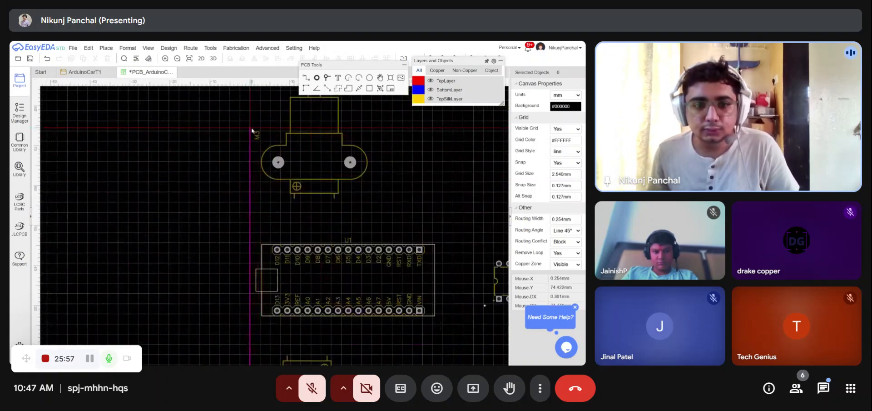
- Set the left outline line's end Y to 70 mm
click(249, 157)
click(565, 163)
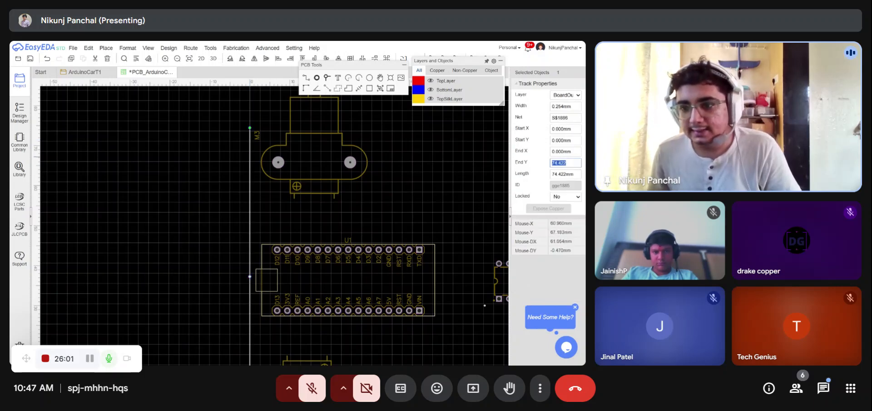
scroll(373, 146, down, 2)
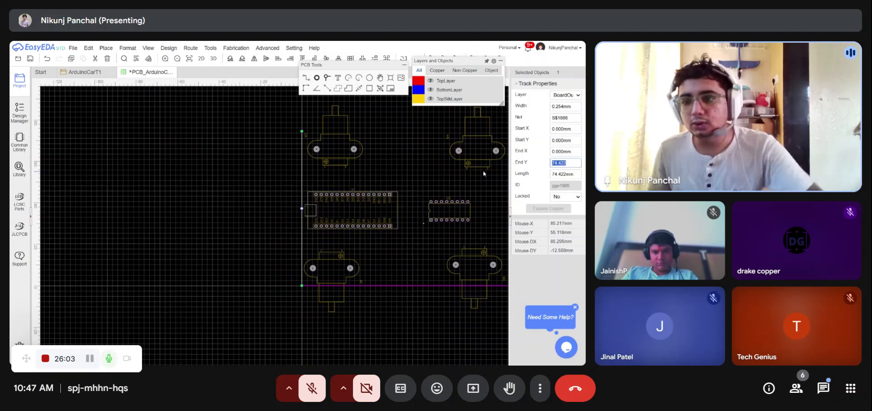
text(70)
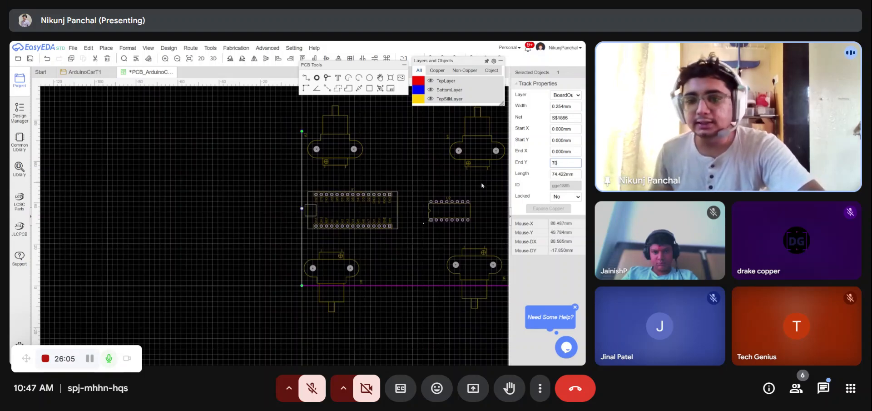
click(477, 184)
- Move the top-left motor footprint slightly down inside the outline
scroll(335, 153, up, 2)
drag(338, 156, 340, 169)
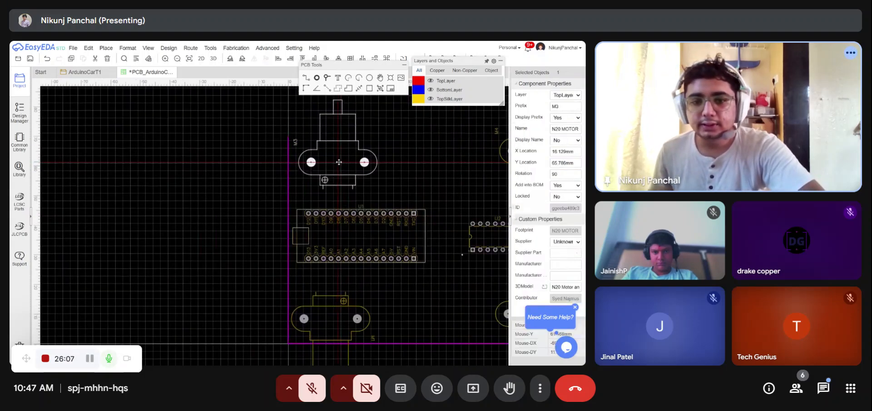
scroll(181, 139, down, 3)
scroll(229, 213, up, 3)
scroll(229, 212, up, 2)
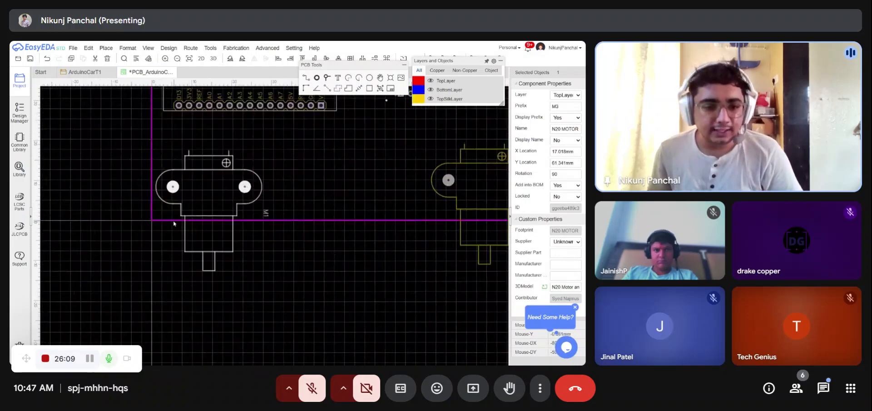
- Copy the bottom outline line and place the copy as the top edge from (0, 70) to (100, 70)
click(171, 220)
key(ctrl+c)
click(170, 220)
key(ctrl+v)
scroll(190, 233, down, 3)
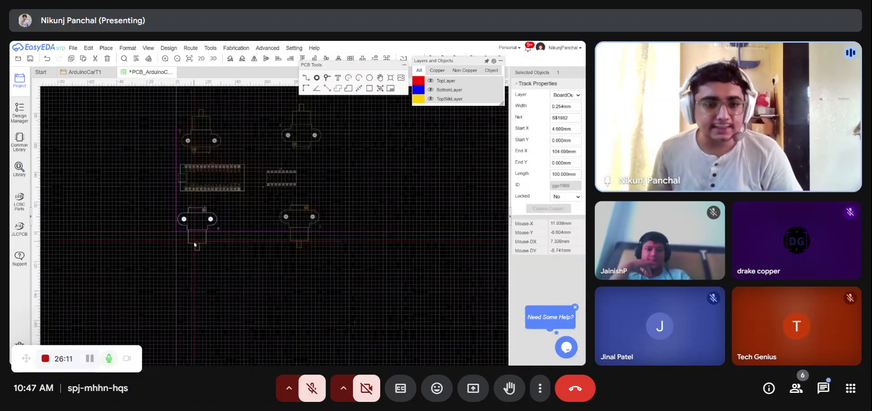
scroll(179, 143, up, 6)
scroll(196, 195, down, 5)
scroll(194, 166, up, 8)
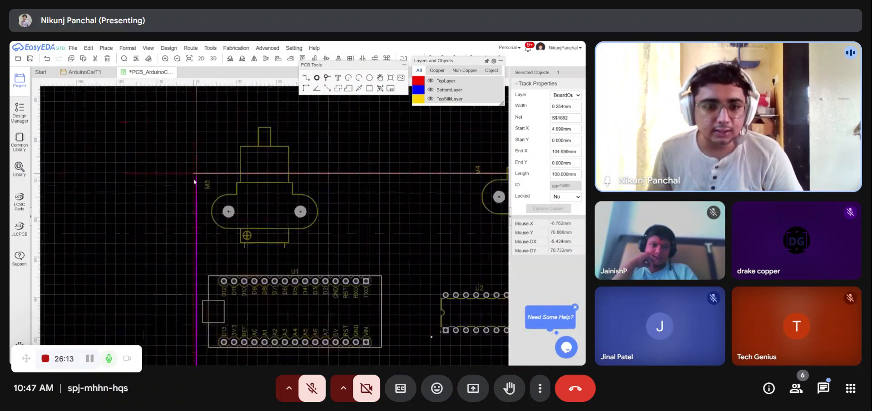
click(205, 169)
scroll(135, 158, down, 3)
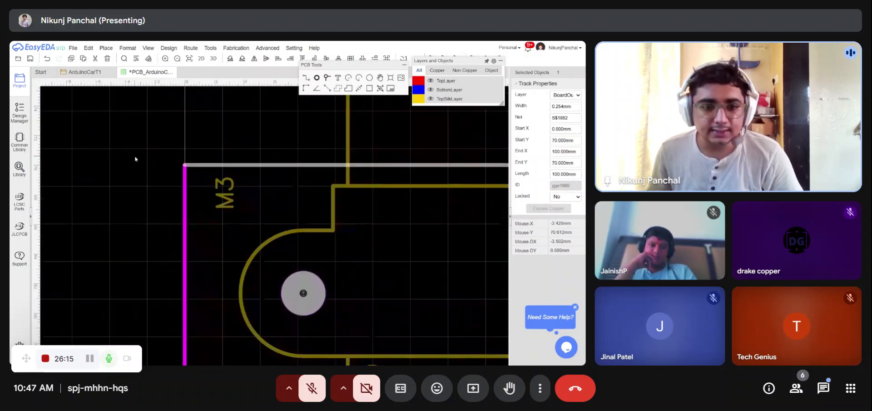
click(180, 164)
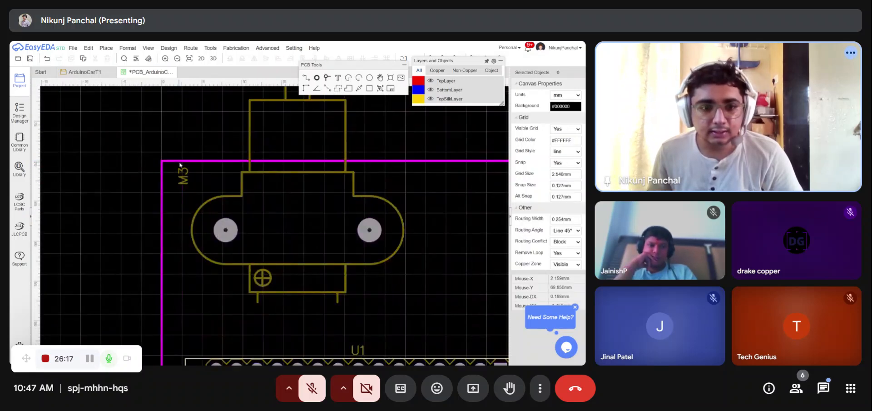
click(182, 161)
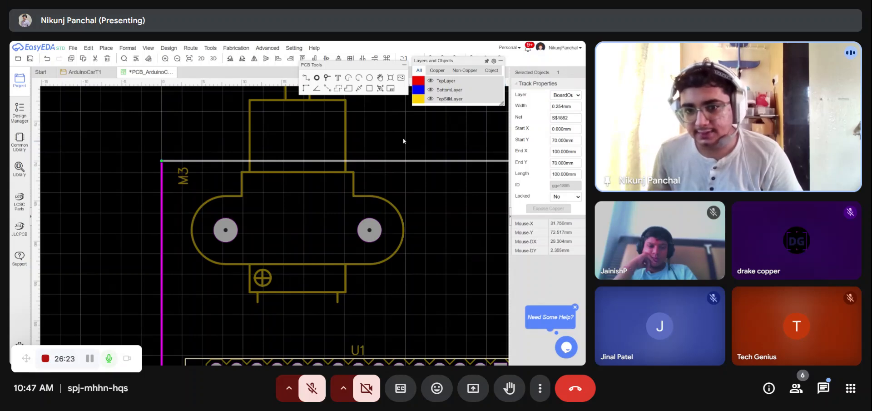
- Copy the left outline line and place it as the right edge from (100, 0) to (100, 70), closing the board outline
scroll(402, 139, down, 5)
scroll(423, 170, up, 4)
click(426, 171)
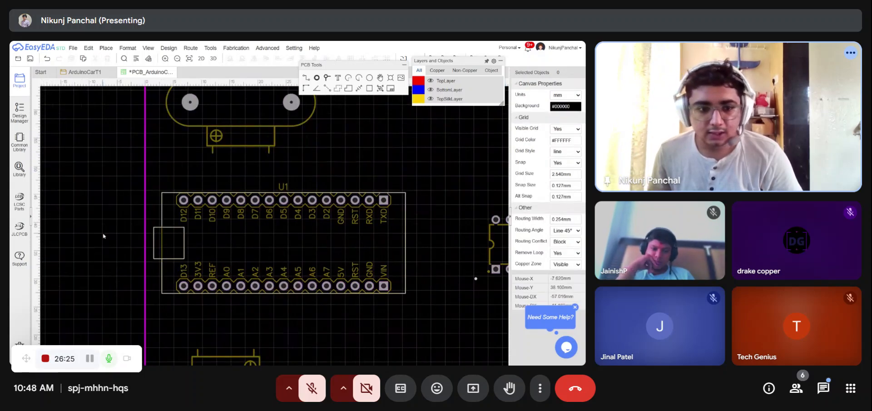
click(145, 225)
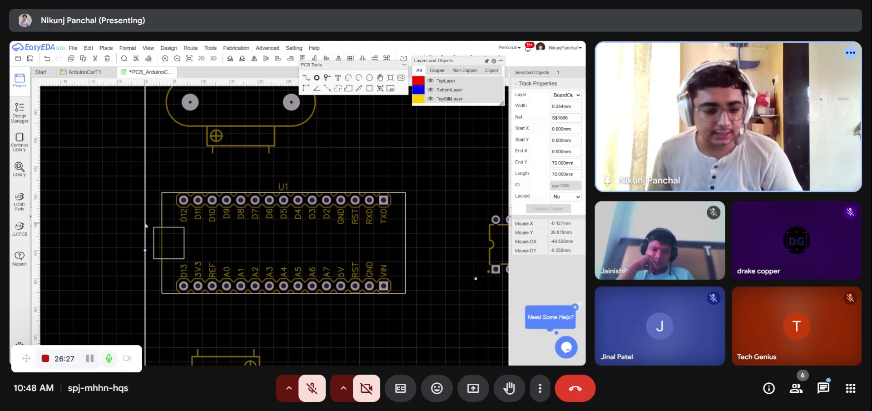
scroll(145, 225, down, 5)
scroll(283, 278, up, 10)
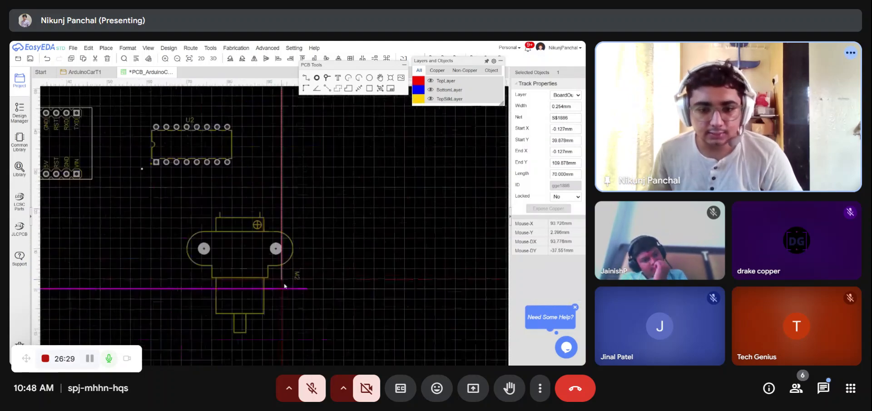
click(314, 273)
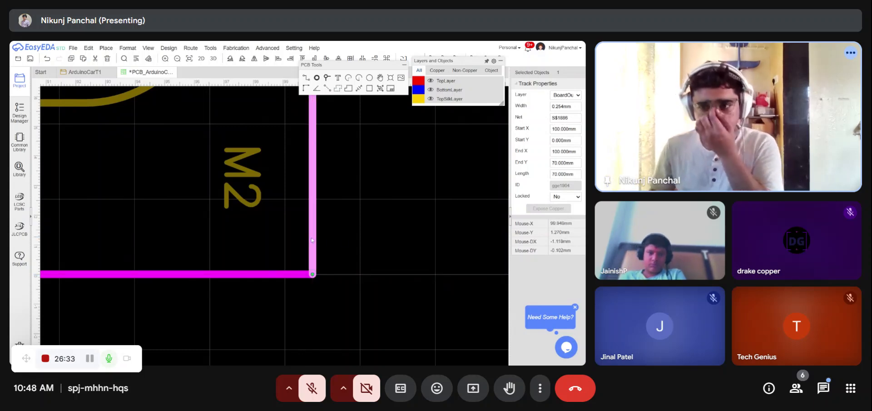
click(343, 242)
scroll(342, 242, down, 10)
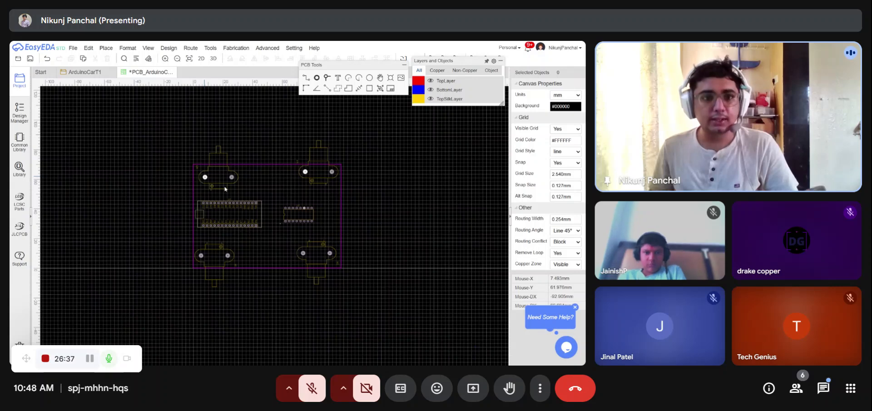
- Open the 3D preview of the board, orbiting and zooming to inspect the motors and wheels, and return to the PCB layout
click(213, 59)
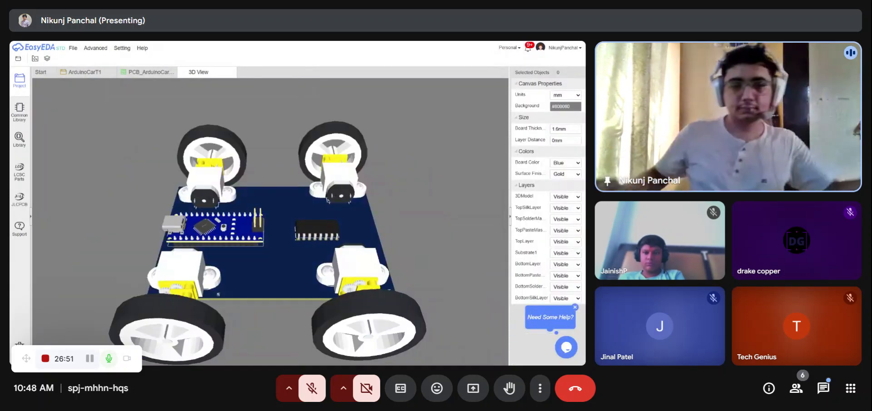
drag(327, 260, 251, 217)
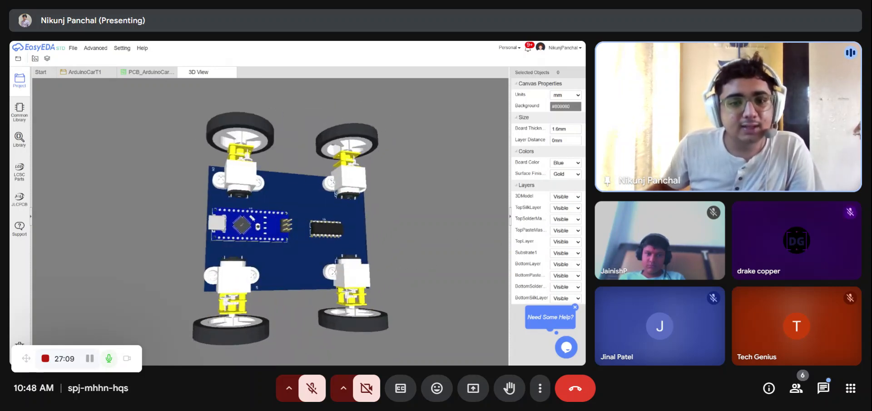
drag(275, 241, 390, 322)
drag(186, 252, 297, 262)
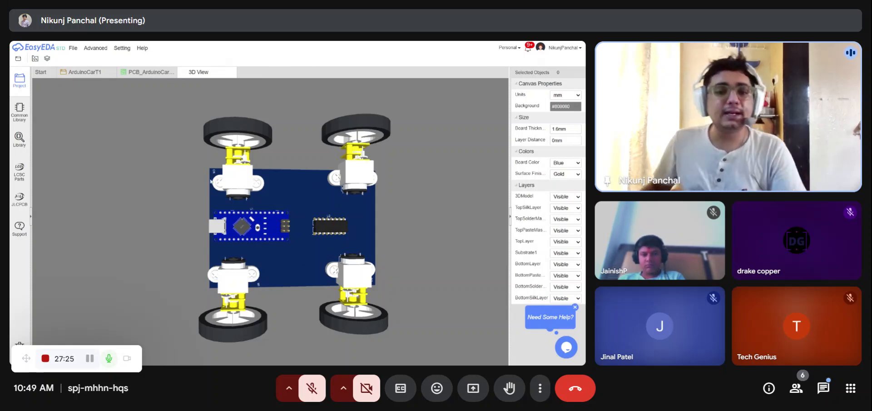
scroll(212, 182, up, 5)
scroll(263, 247, down, 5)
right_drag(286, 217, 318, 290)
scroll(293, 186, up, 10)
drag(326, 256, 375, 278)
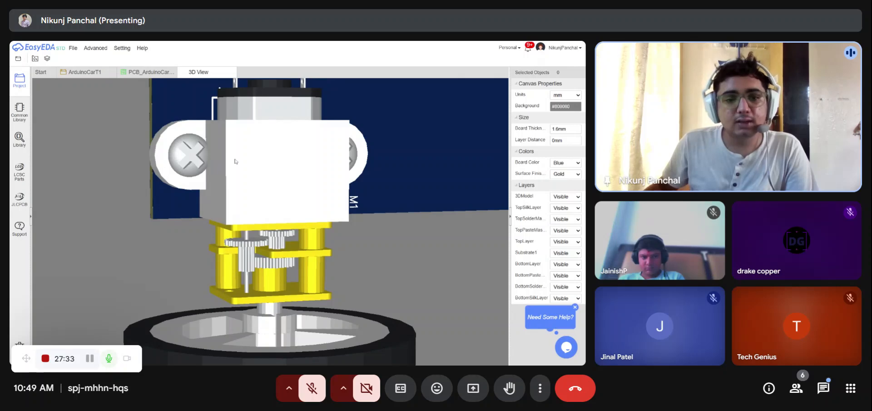
scroll(235, 160, down, 3)
scroll(224, 218, up, 2)
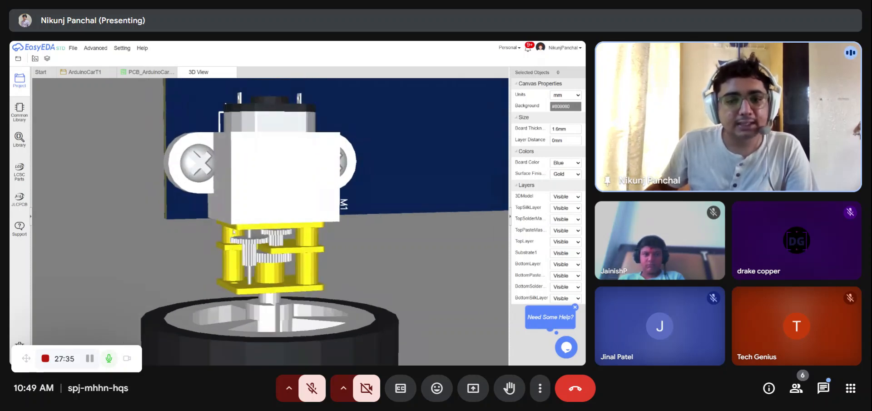
scroll(227, 207, down, 3)
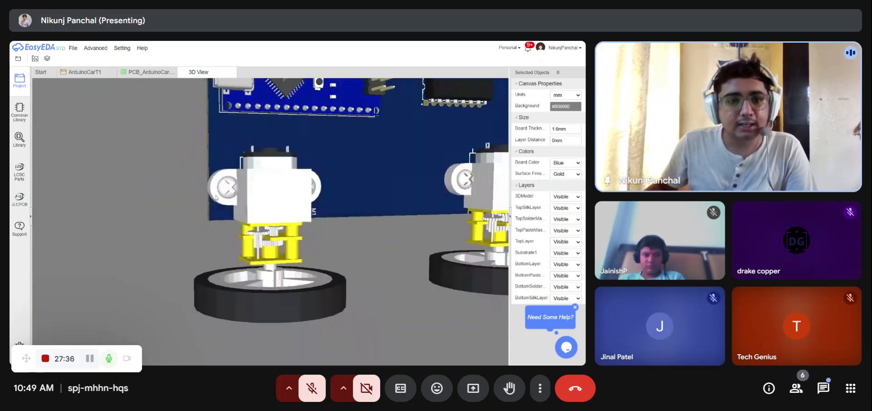
click(141, 73)
scroll(203, 276, up, 5)
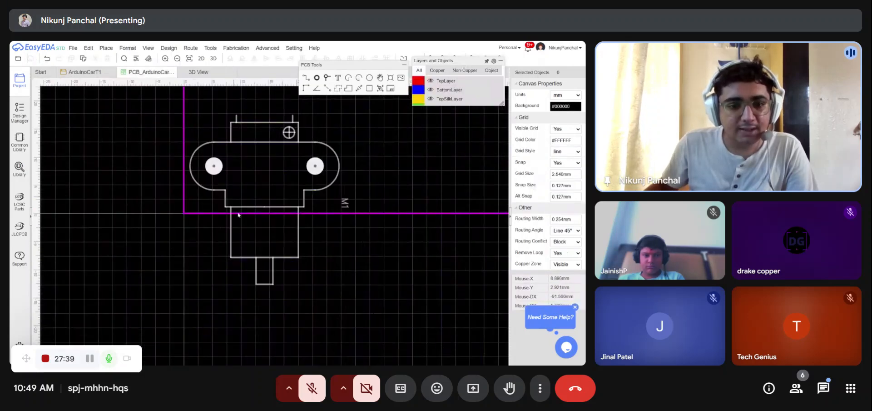
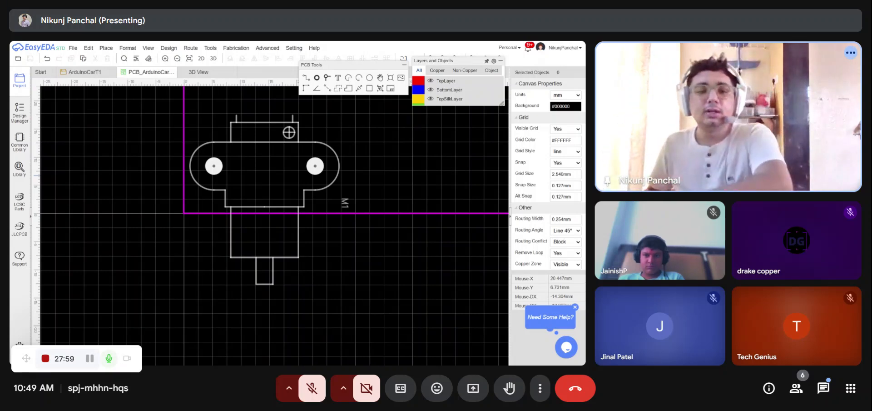
- Nudge the top-left motor footprint slightly down and to the right
drag(293, 176, 297, 182)
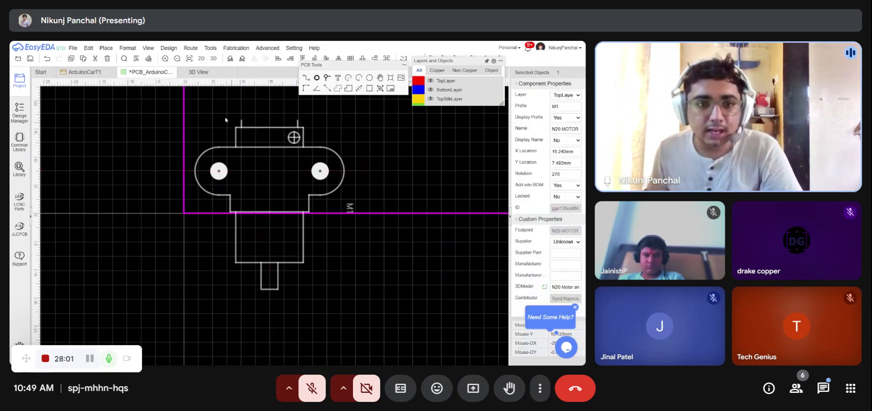
- Open the 3D view, orbit around the car to inspect the board, motors and wheels, and close it
click(198, 71)
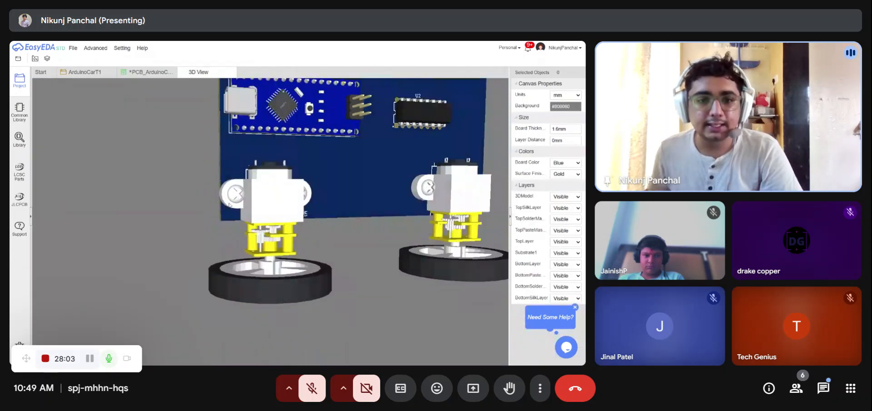
drag(353, 193, 301, 195)
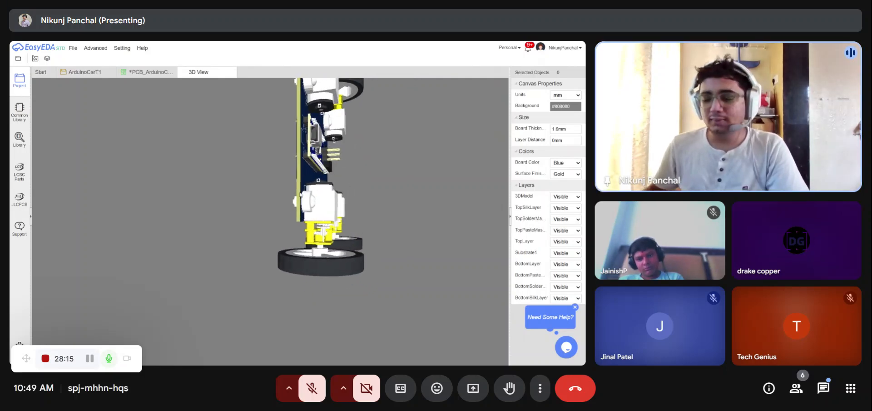
drag(351, 154, 158, 188)
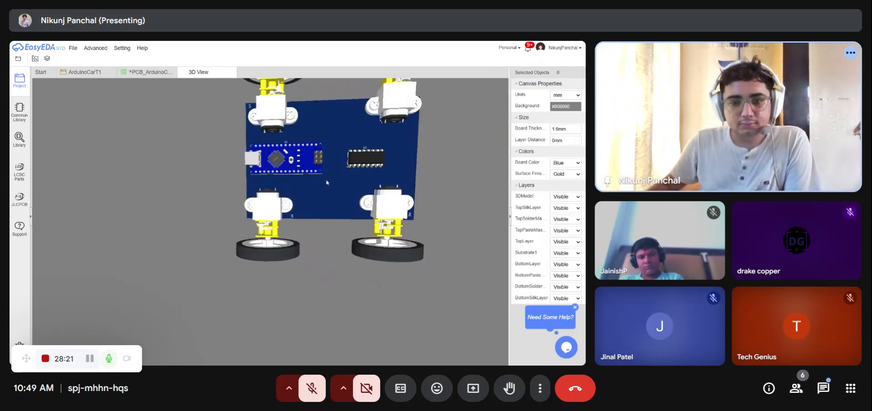
drag(326, 182, 413, 230)
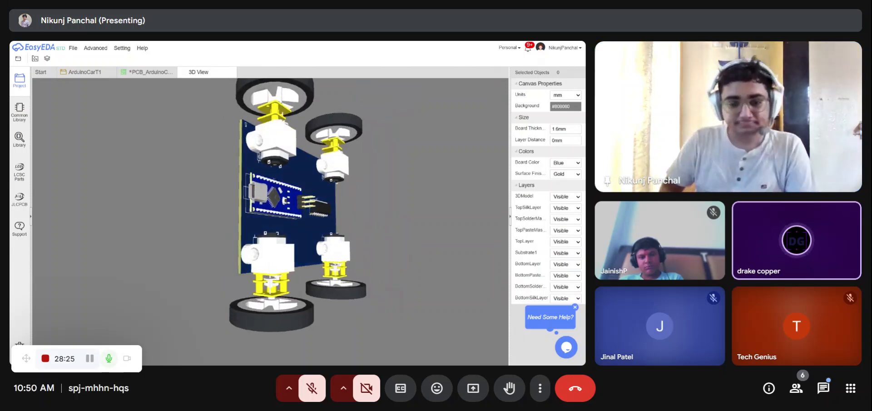
drag(374, 251, 272, 295)
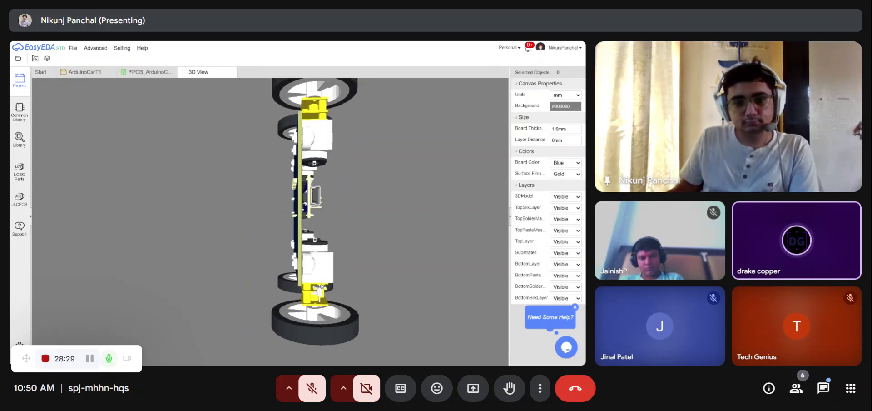
drag(322, 285, 289, 281)
drag(261, 259, 203, 249)
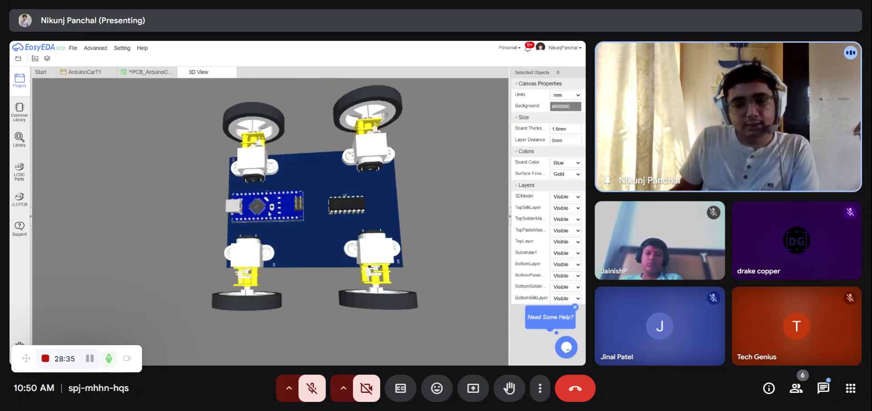
drag(268, 213, 270, 285)
drag(238, 263, 447, 302)
drag(297, 224, 288, 191)
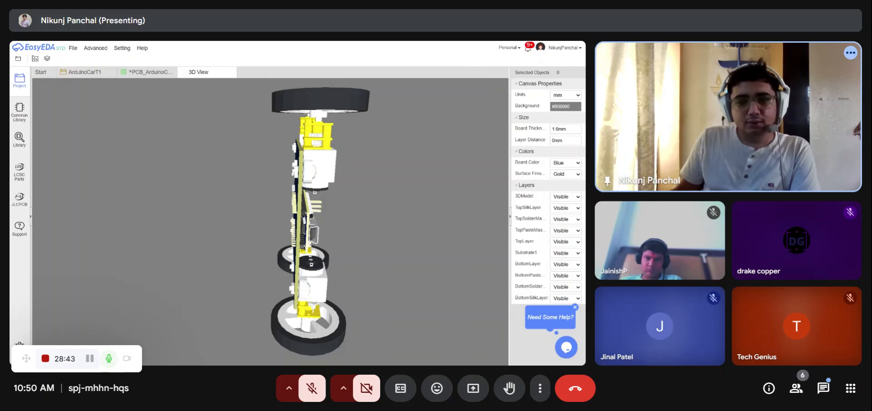
drag(298, 155, 253, 132)
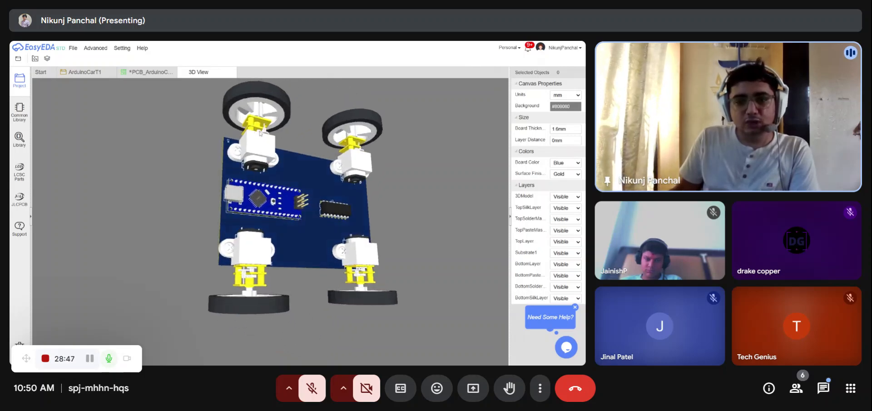
drag(303, 248, 269, 256)
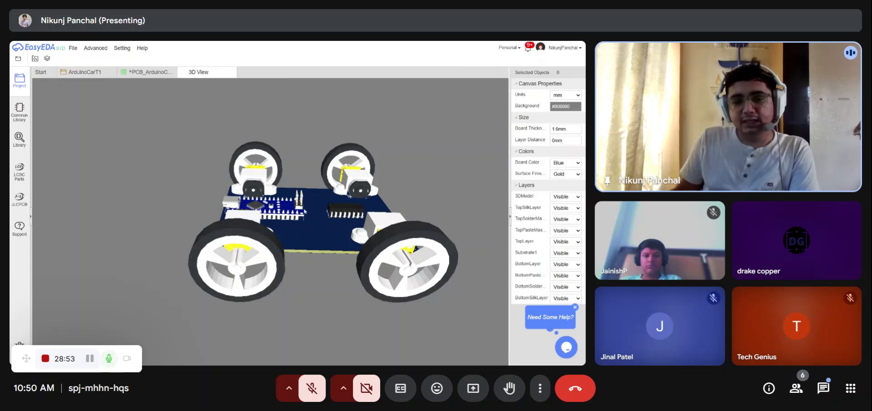
drag(305, 211, 297, 236)
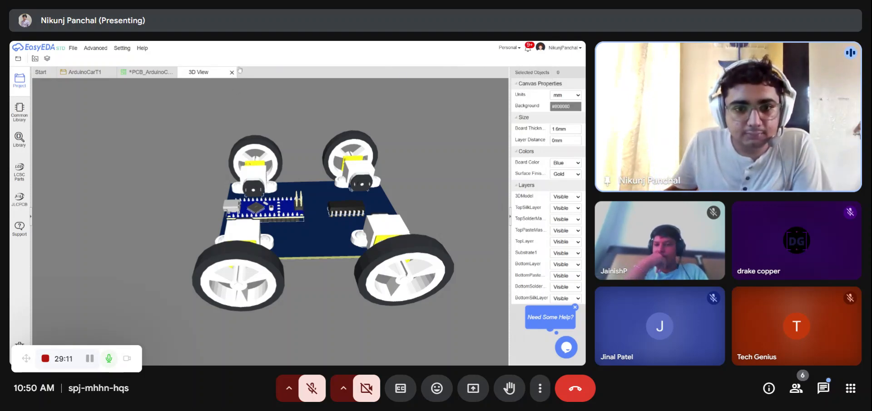
click(232, 72)
- Select all four motor footprints and flip them to the bottom layer
scroll(249, 129, down, 3)
scroll(248, 129, up, 3)
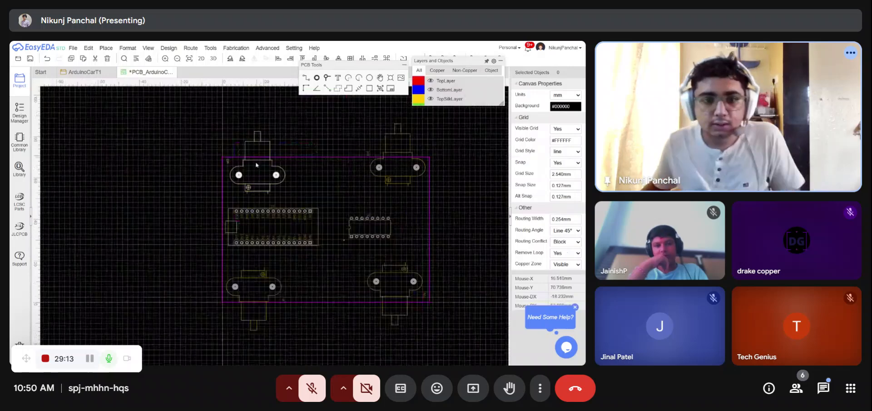
scroll(215, 167, down, 3)
scroll(216, 166, up, 1)
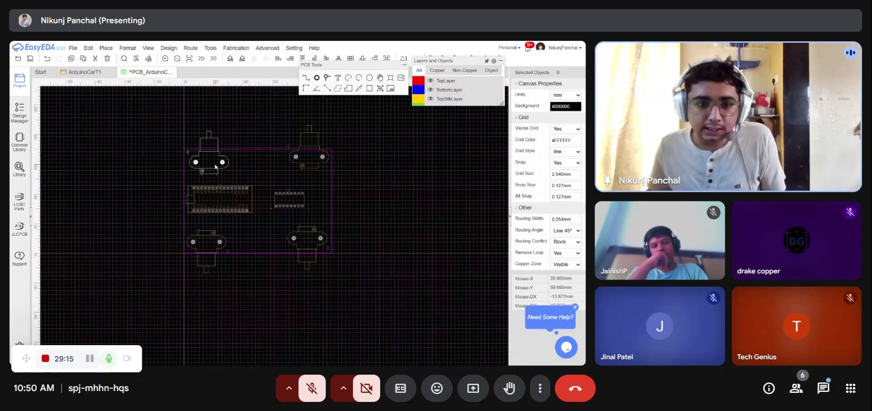
click(222, 164)
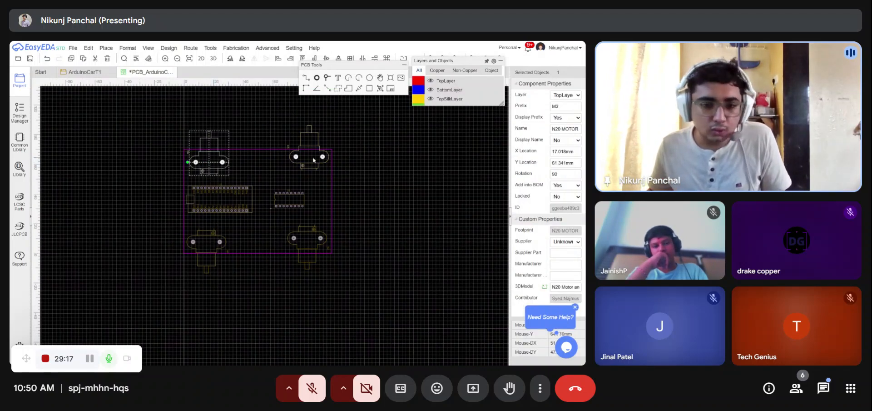
ctrl+click(303, 237)
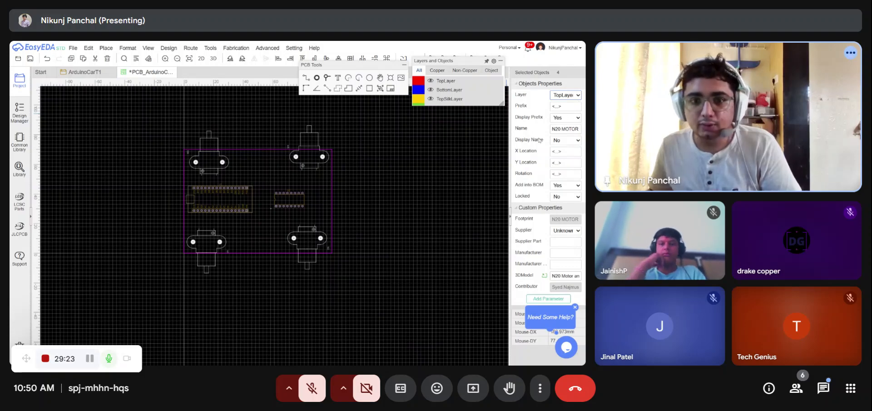
key(l)
click(457, 202)
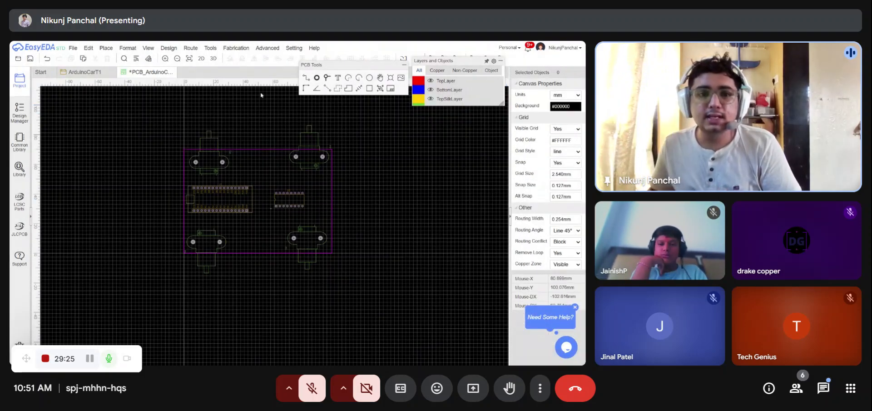
- Open the 3D view to check the motors under the board, orbit it, and close it
click(213, 59)
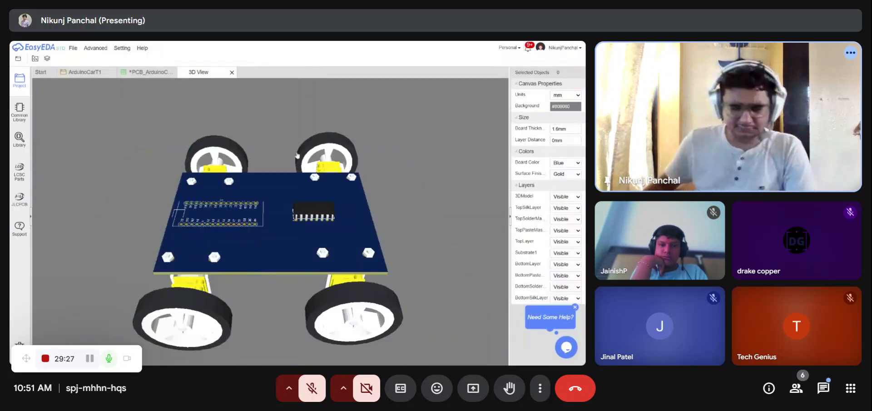
drag(293, 141, 224, 241)
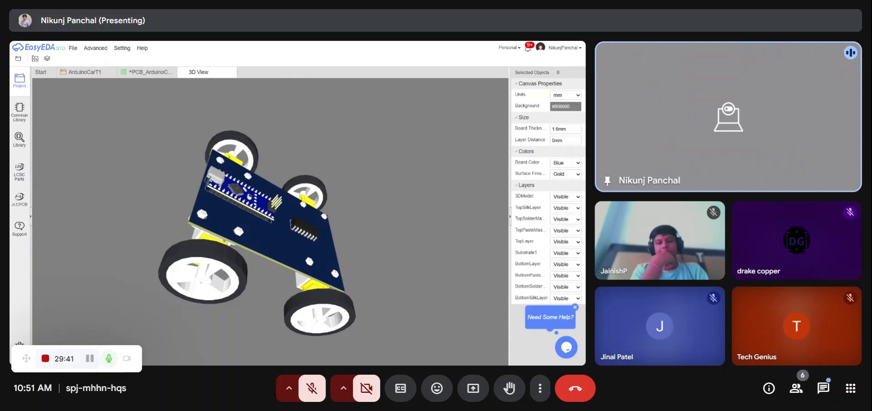
drag(255, 230, 284, 257)
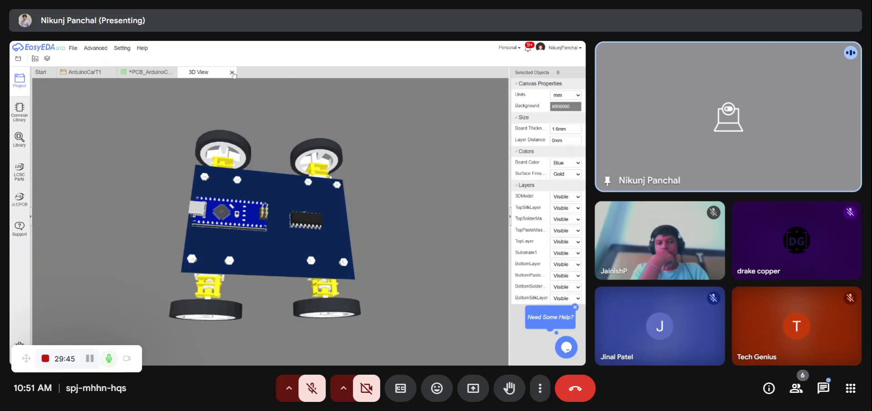
click(232, 72)
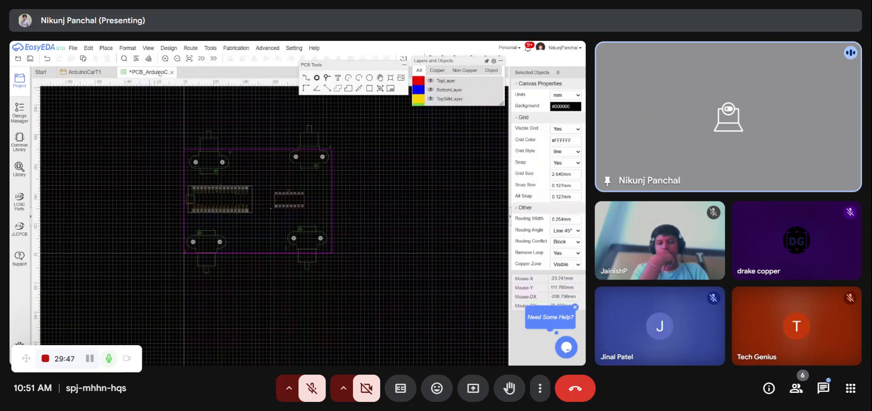
- Shift the top-left motor footprint slightly left and up within the board outline
mouse_move(428, 83)
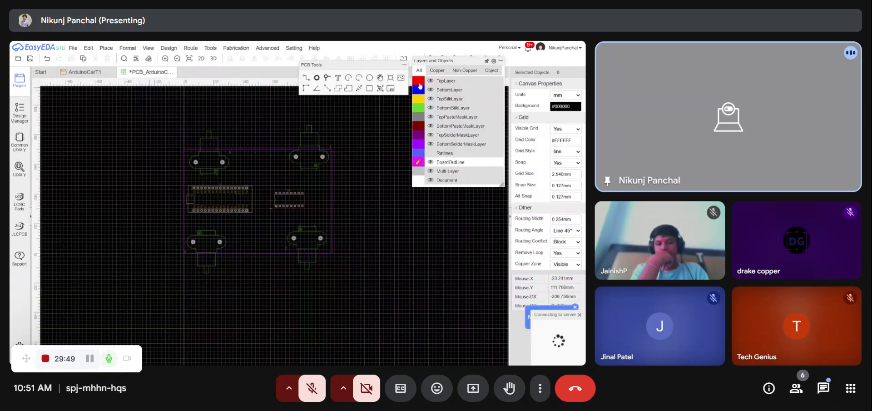
scroll(205, 154, up, 3)
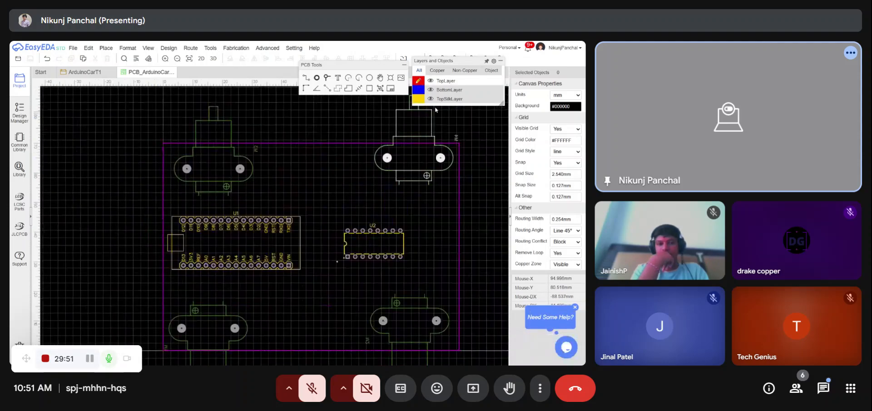
scroll(297, 147, down, 4)
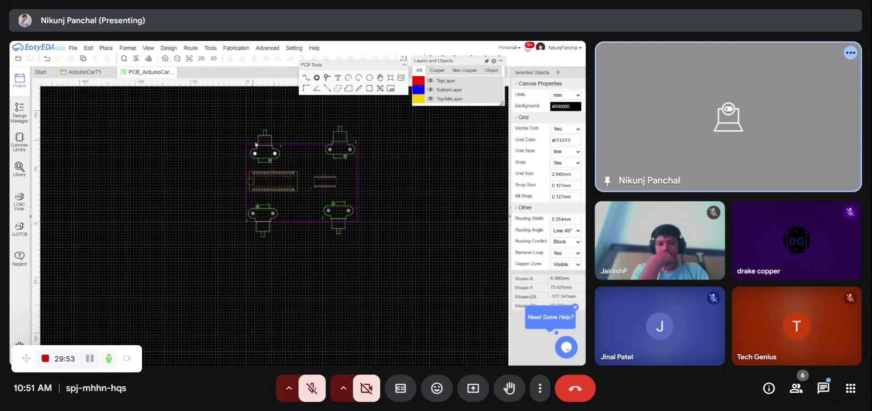
scroll(255, 145, up, 5)
drag(293, 173, 282, 170)
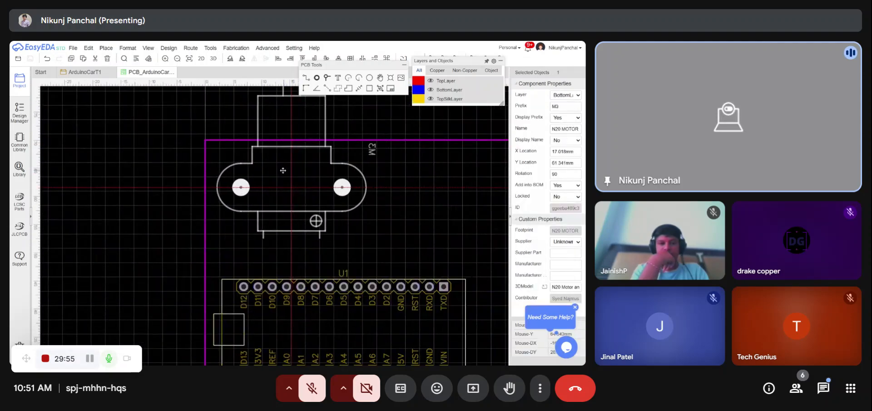
scroll(282, 170, up, 5)
drag(331, 193, 311, 177)
scroll(240, 191, down, 3)
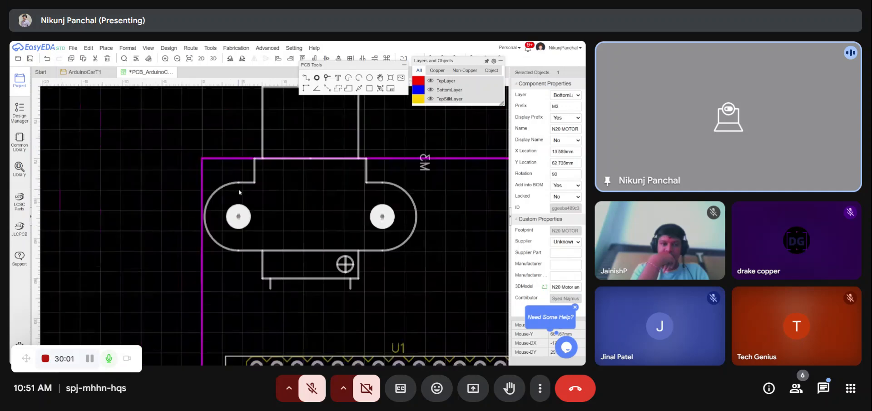
- Shift the bottom-left motor footprint slightly left against the board edge
scroll(245, 196, down, 6)
scroll(247, 230, up, 8)
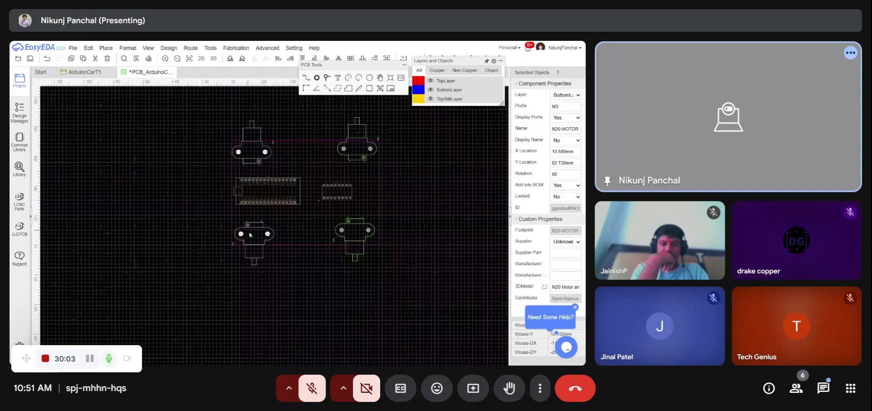
drag(343, 237, 340, 237)
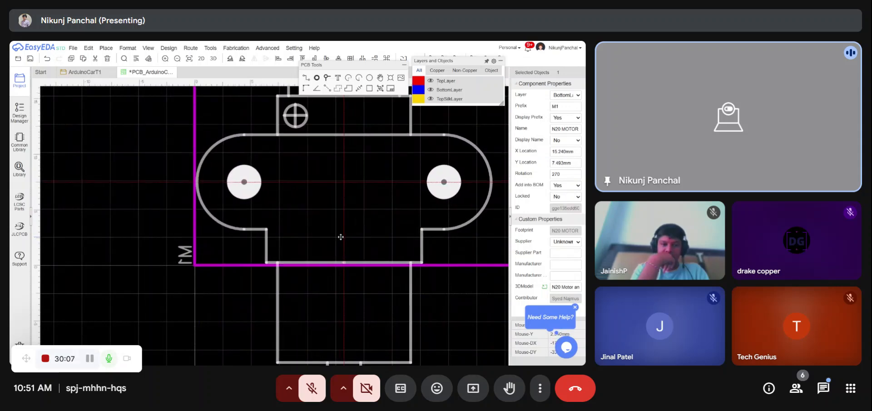
scroll(253, 232, down, 5)
scroll(318, 234, up, 6)
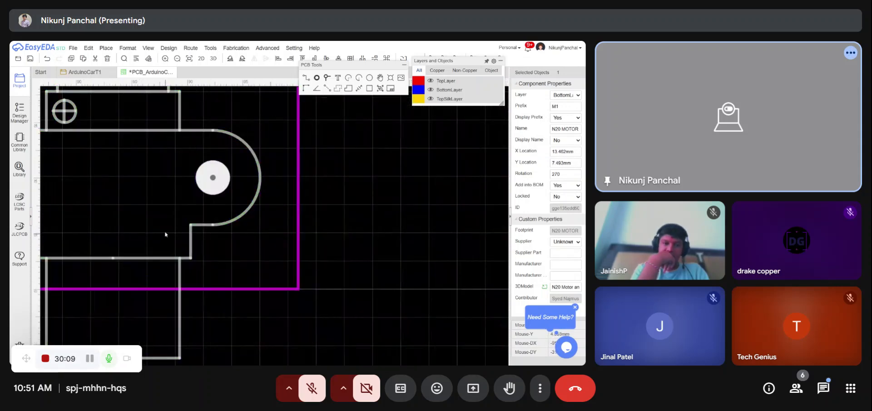
click(224, 250)
drag(224, 250, 197, 258)
scroll(201, 258, down, 3)
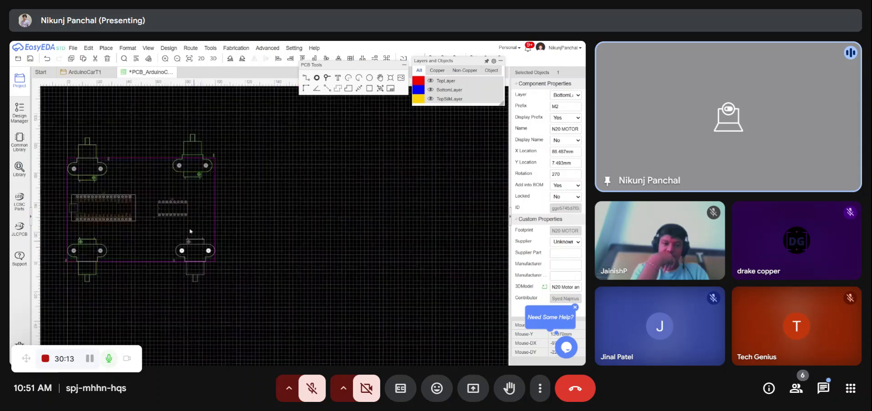
- Move the top-right motor footprint slightly right and down
scroll(224, 212, up, 3)
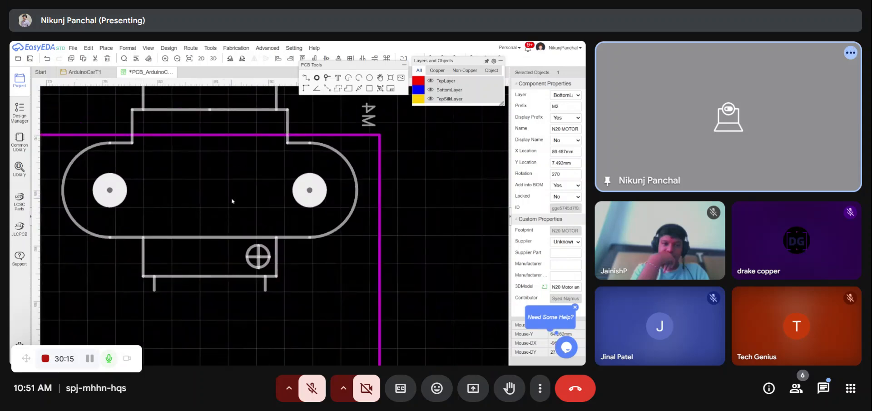
drag(232, 201, 252, 227)
scroll(370, 206, down, 3)
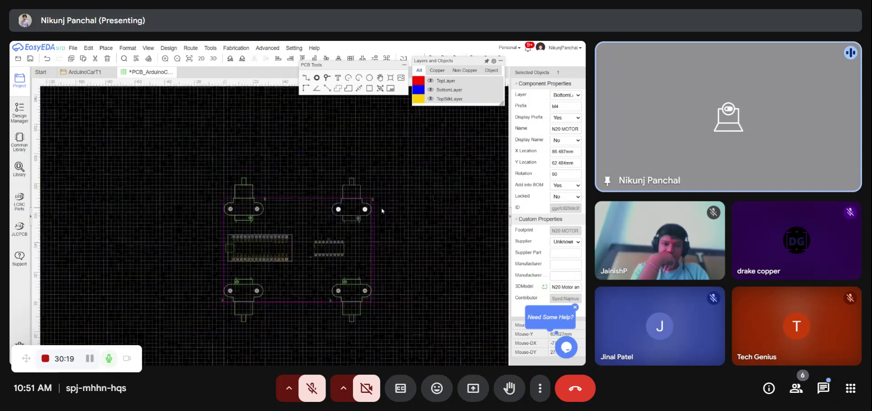
click(388, 211)
- Move the M4 label inside the board outline and rotate it horizontal
scroll(376, 199, up, 3)
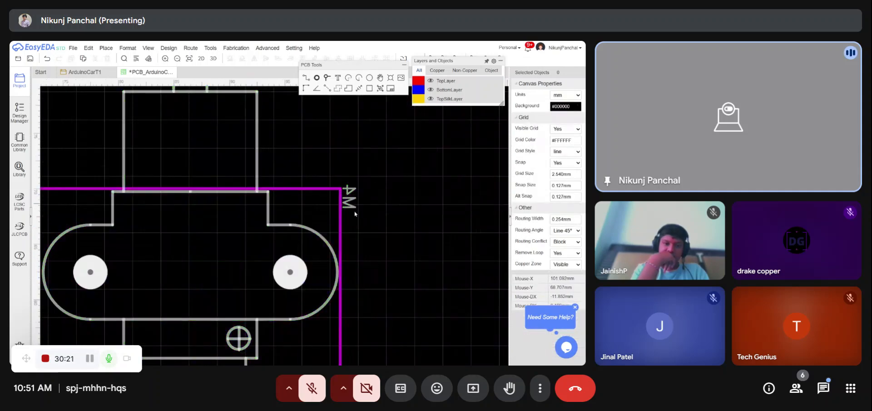
drag(354, 211, 332, 210)
key(space)
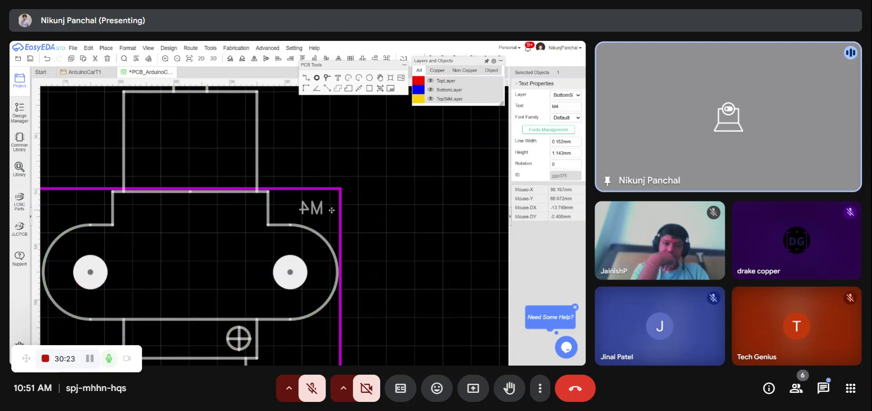
- Move the M2 motor label to a new position and rotate it
scroll(382, 166, down, 6)
scroll(377, 284, up, 5)
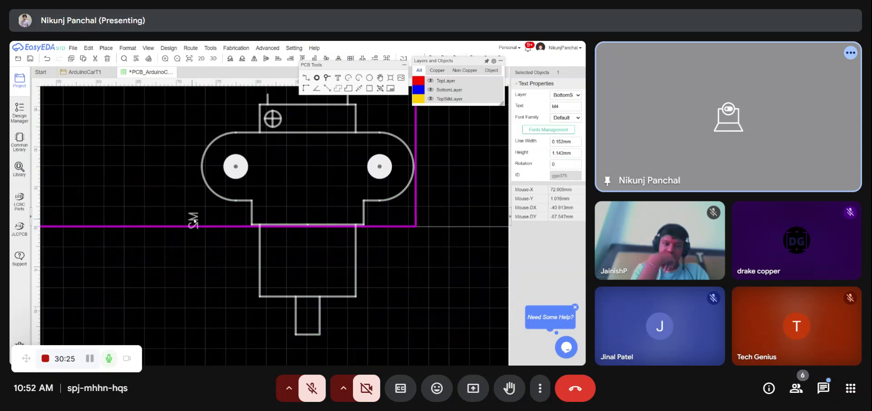
drag(193, 221, 404, 227)
key(space)
scroll(478, 227, down, 5)
scroll(329, 217, up, 8)
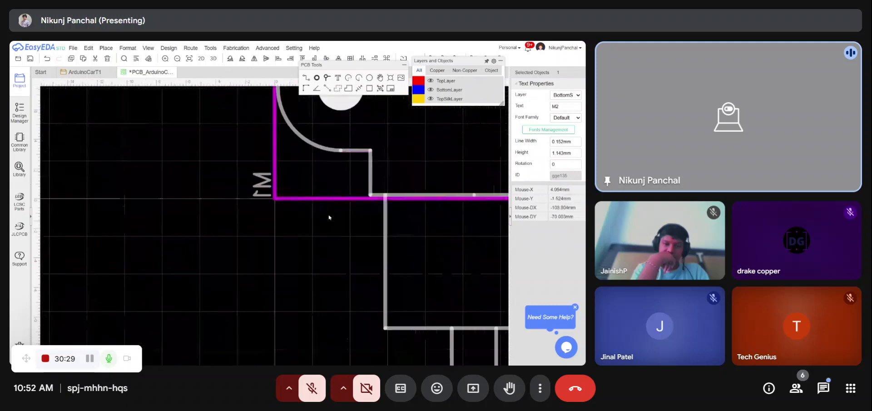
- Nudge the M2 label along the board edge and rotate it once more
click(311, 191)
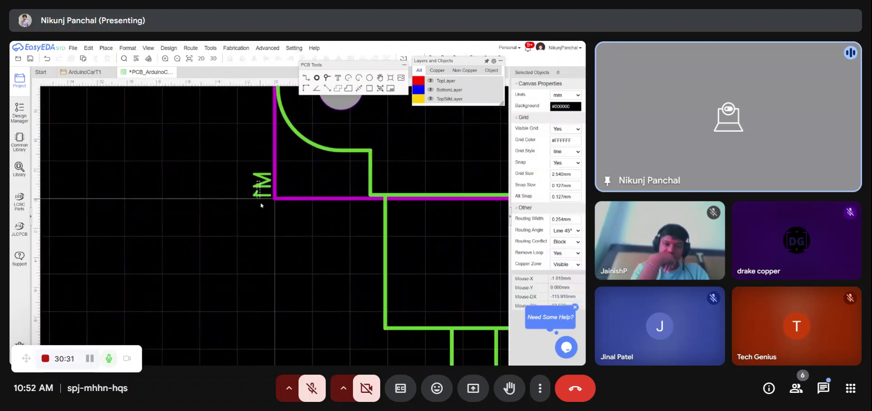
mouse_move(267, 186)
mouse_down()
mouse_move(271, 223)
mouse_move(324, 182)
mouse_move(297, 206)
mouse_up()
key(space)
scroll(249, 191, down, 4)
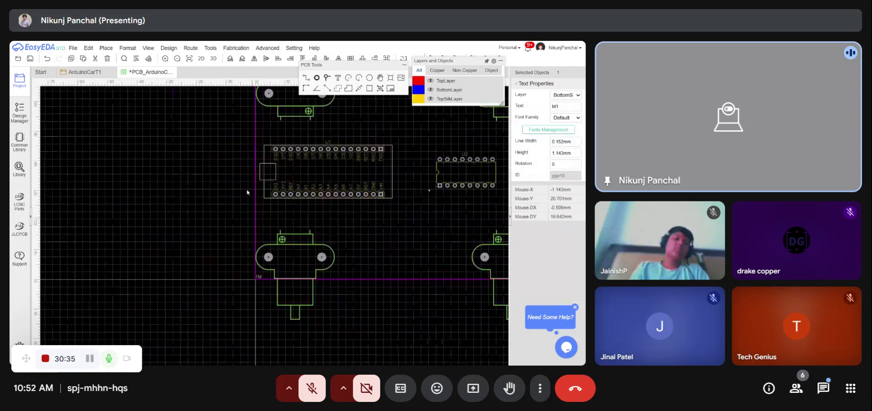
- Rotate the M3 label horizontal and move it inside the top-left corner of the board outline
scroll(281, 138, up, 5)
scroll(281, 138, up, 2)
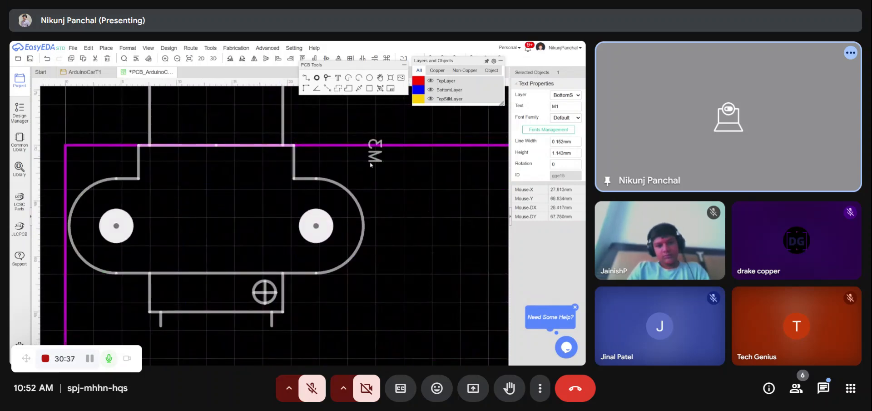
key(space)
drag(372, 150, 101, 161)
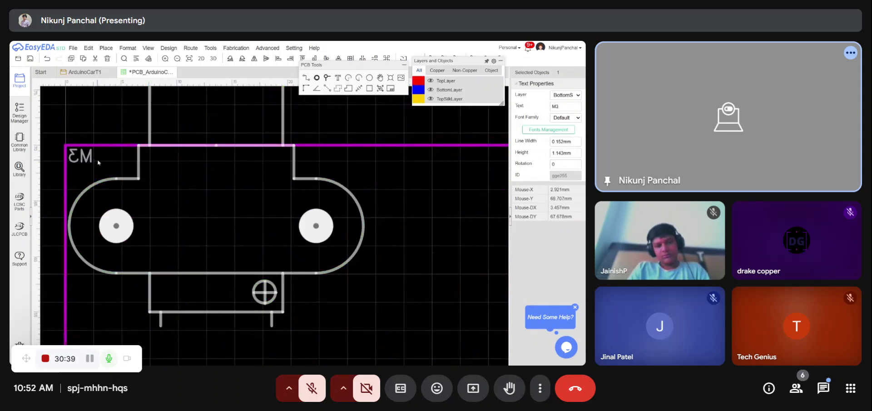
scroll(101, 163, down, 5)
click(194, 89)
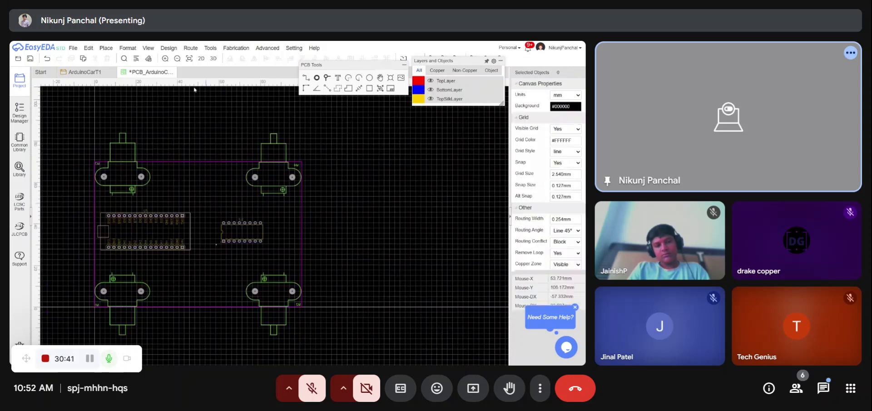
- Preview the board in 3D view, orbiting it, and close the 3D tab
click(213, 58)
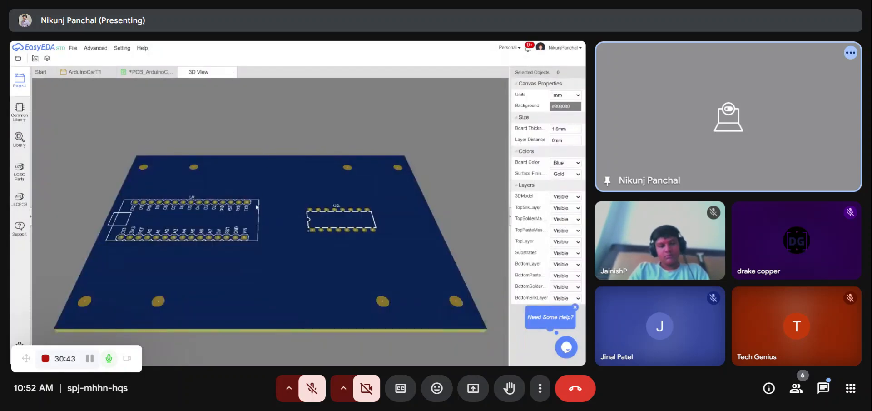
scroll(257, 207, down, 3)
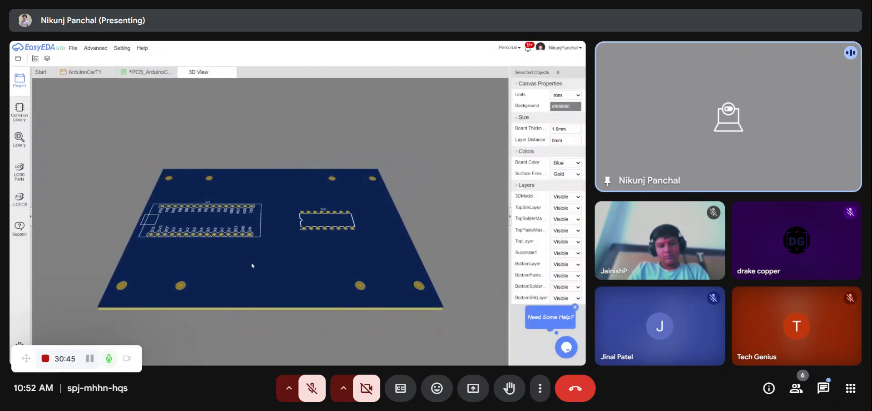
drag(251, 265, 269, 296)
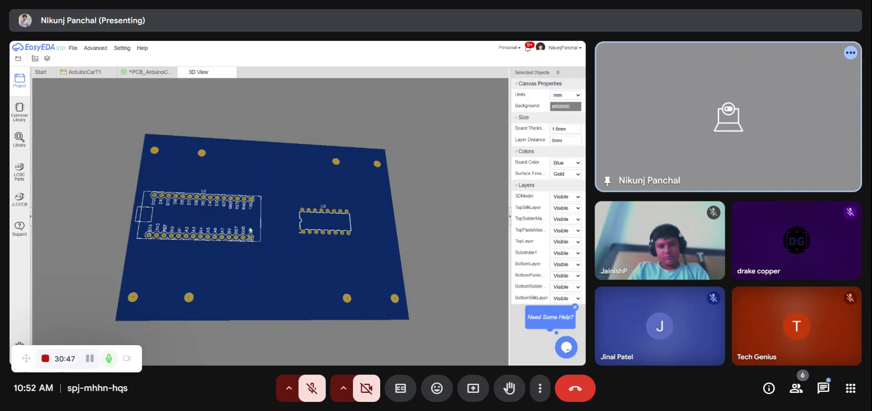
drag(269, 236, 234, 254)
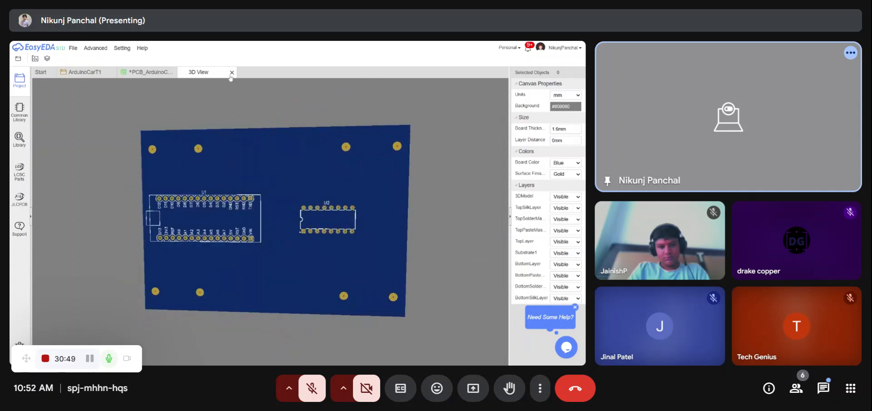
click(232, 73)
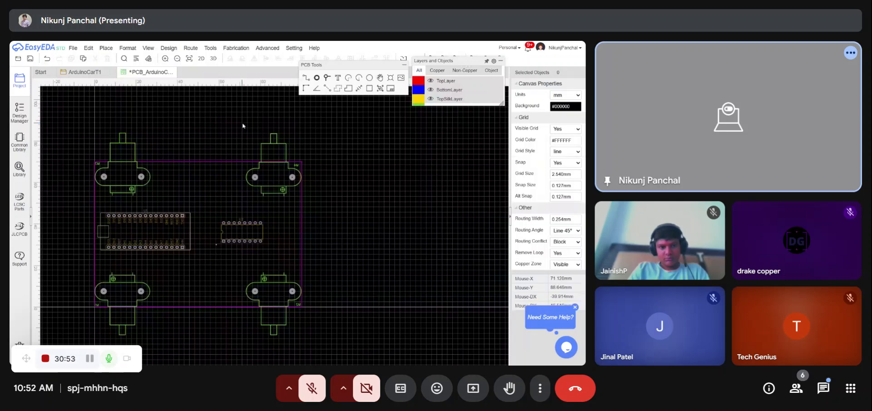
- Save the PCB and inspect the board with its motors and wheels in 3D view before closing it
key(ctrl+s)
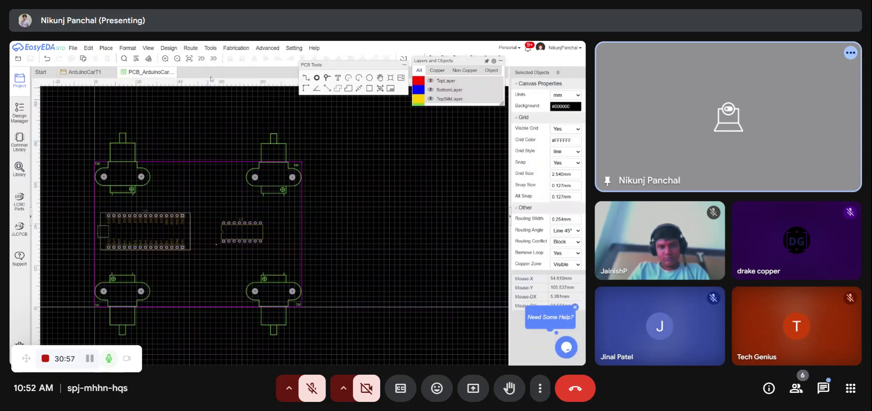
click(213, 58)
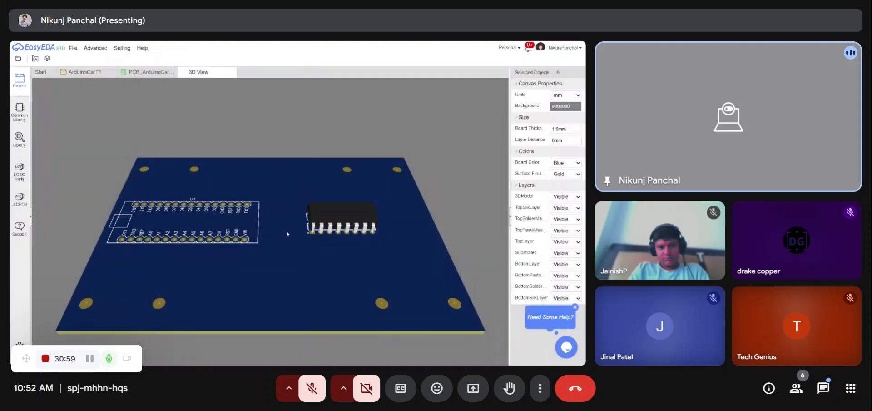
drag(286, 234, 426, 266)
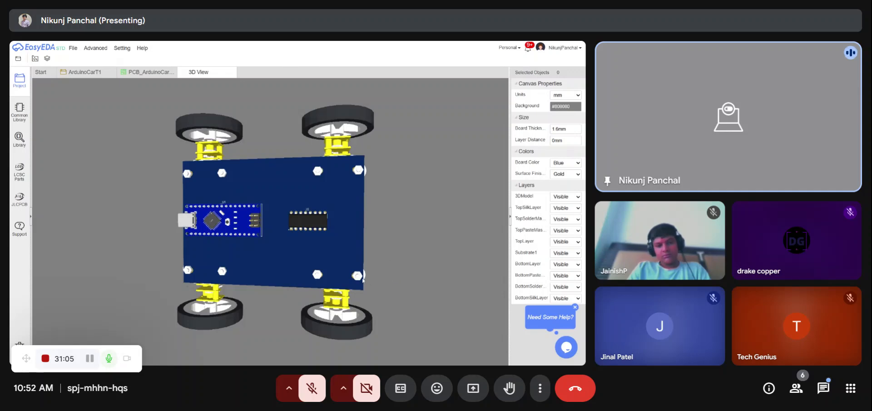
drag(363, 279, 117, 219)
drag(197, 228, 291, 239)
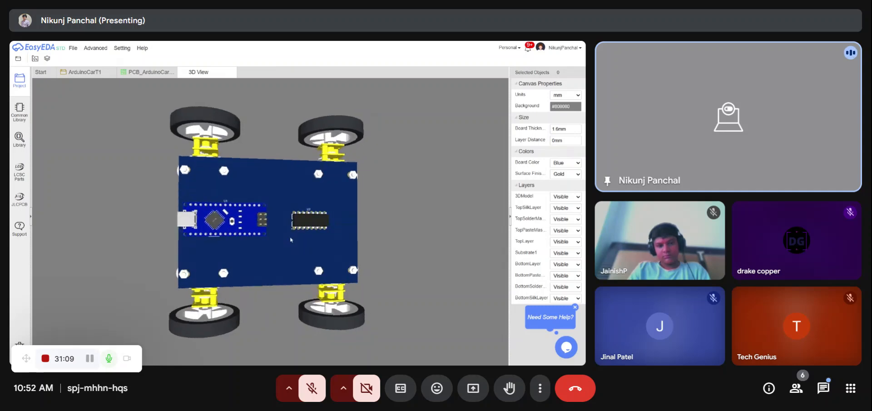
click(231, 72)
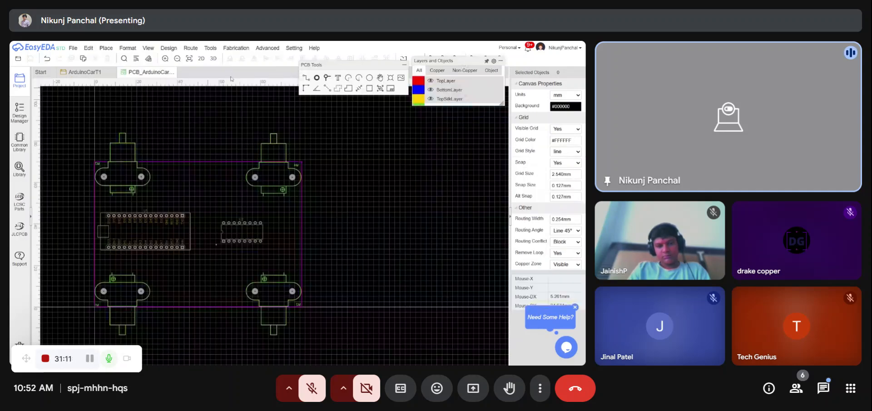
- Switch to the schematic sheet and view the whole drawing
click(85, 72)
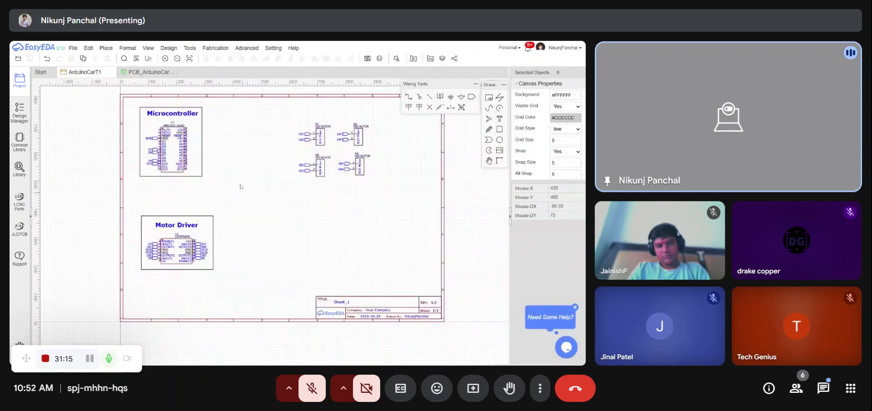
scroll(219, 167, down, 3)
scroll(219, 167, up, 1)
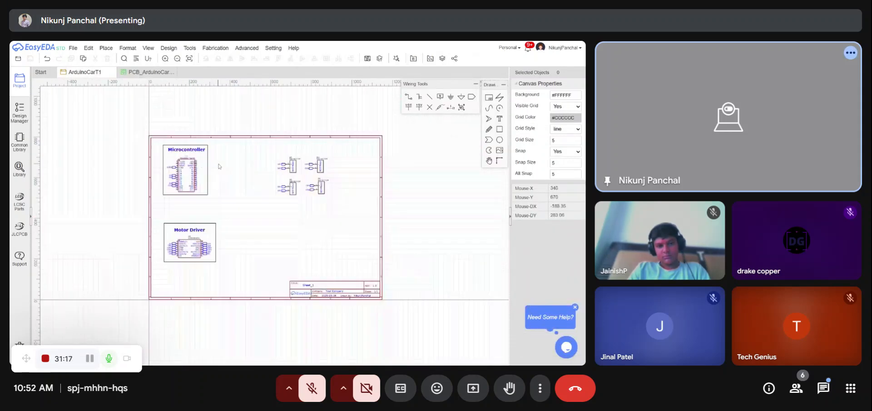
scroll(219, 166, up, 2)
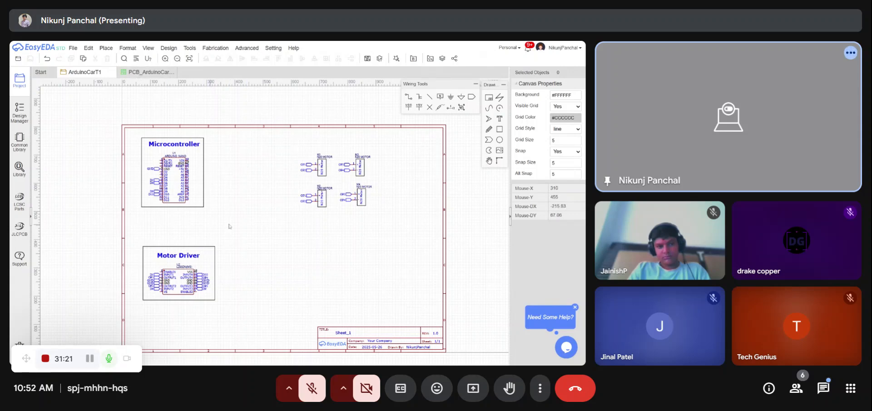
- Reopen the PCB in 3D view and examine the underside and motor mounts closely, then close it
click(150, 72)
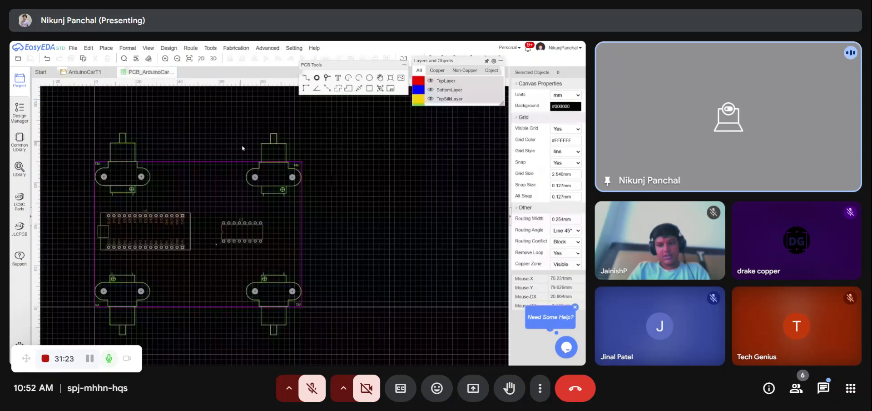
click(213, 59)
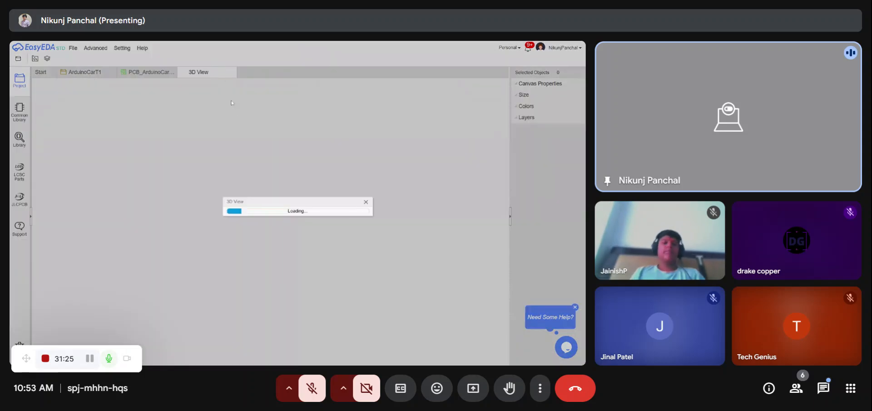
scroll(213, 221, down, 2)
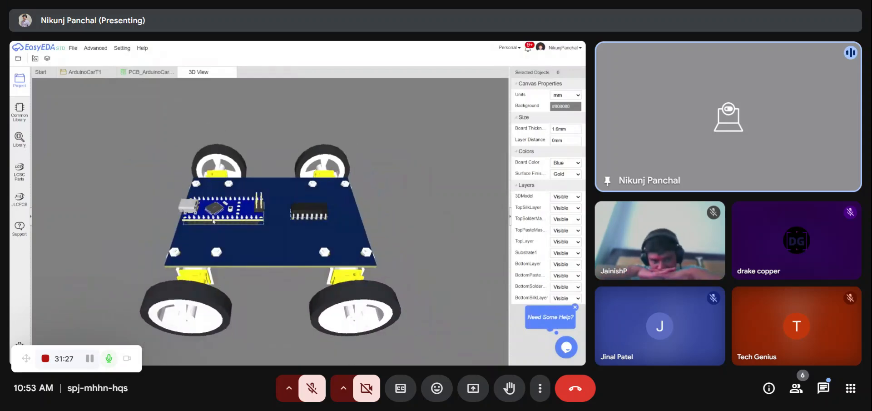
drag(213, 221, 386, 289)
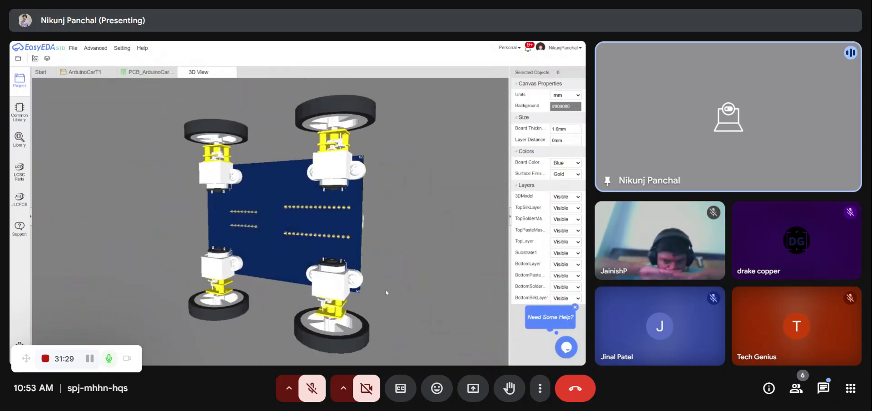
scroll(385, 290, up, 4)
scroll(300, 267, up, 2)
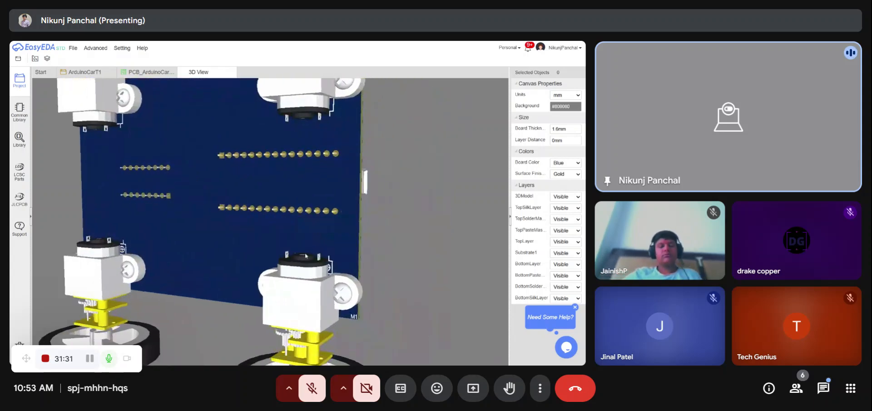
drag(305, 255, 293, 271)
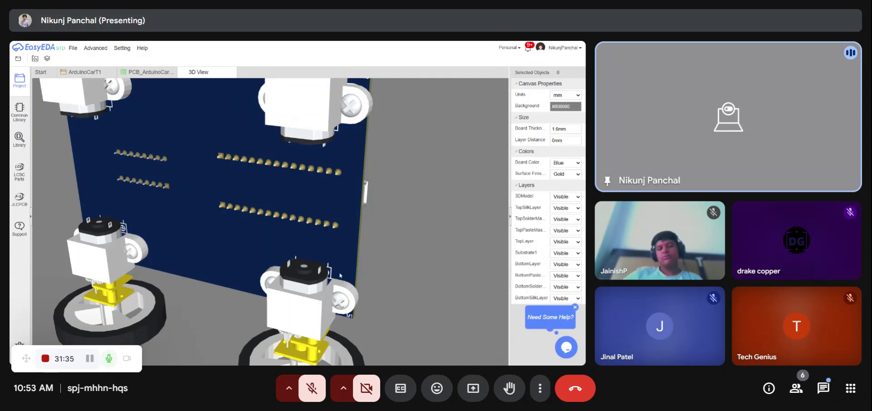
scroll(340, 275, down, 6)
mouse_move(291, 261)
mouse_down()
mouse_move(234, 244)
mouse_move(273, 261)
mouse_up()
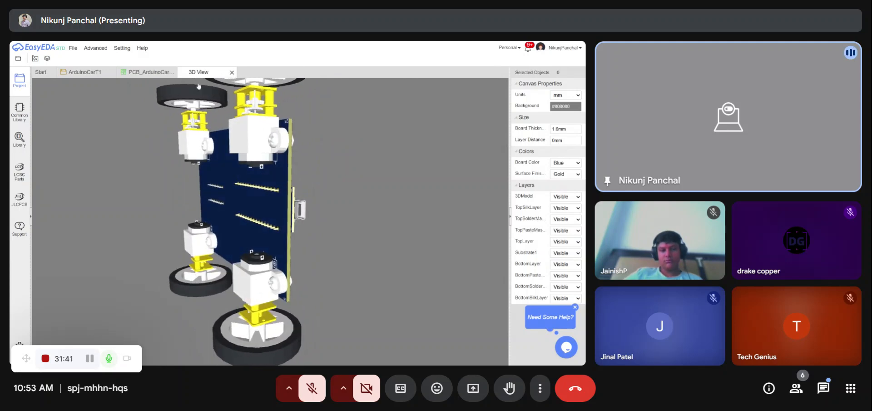
click(232, 72)
- In the schematic, search the part library for "2 pin jst" among User Contributed symbols
click(84, 72)
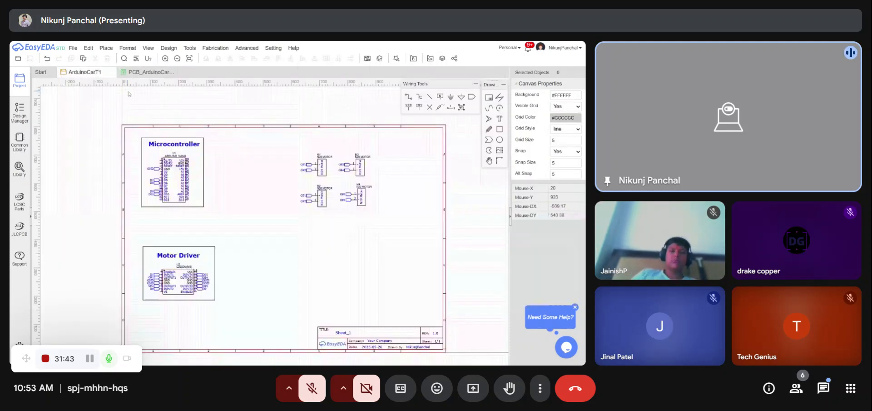
click(21, 168)
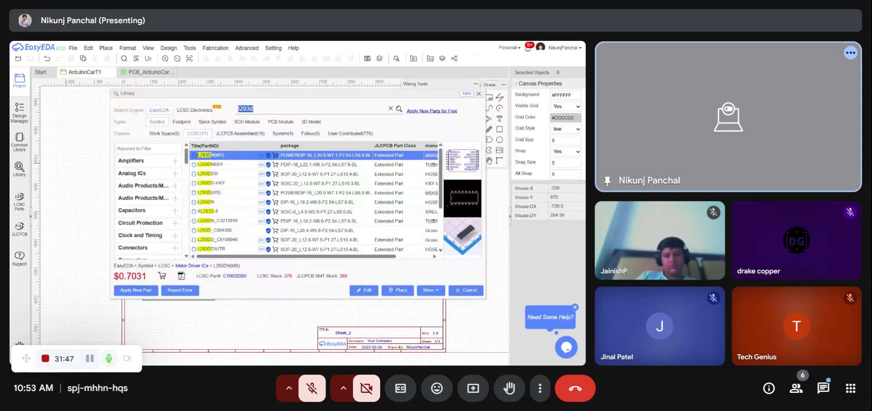
text(2 pin jst)
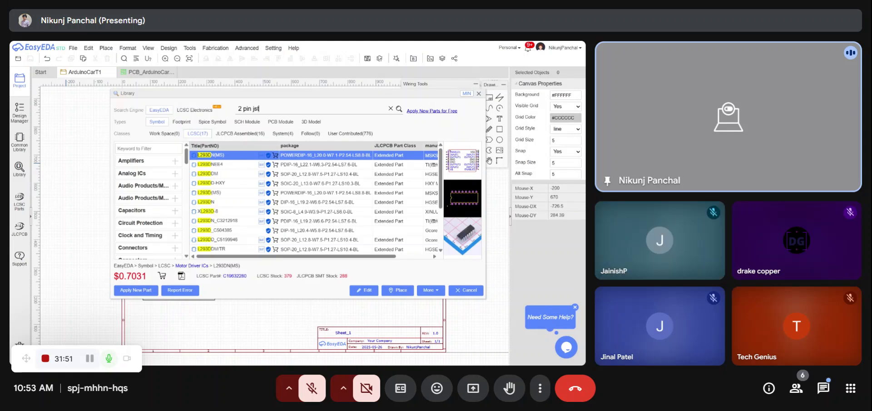
key(Return)
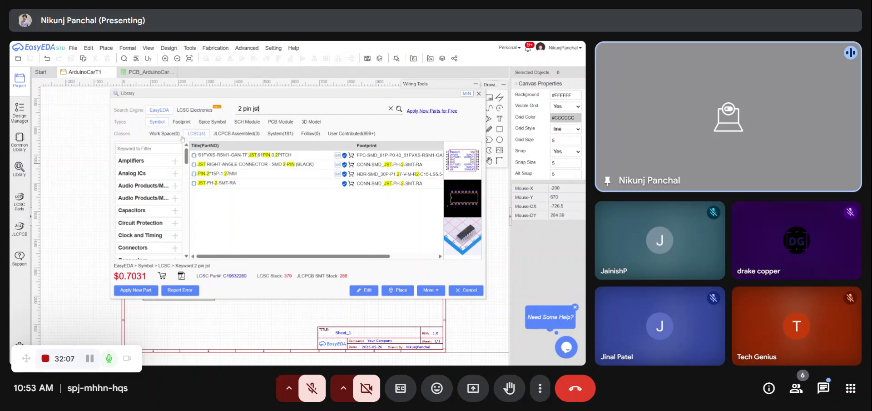
click(349, 135)
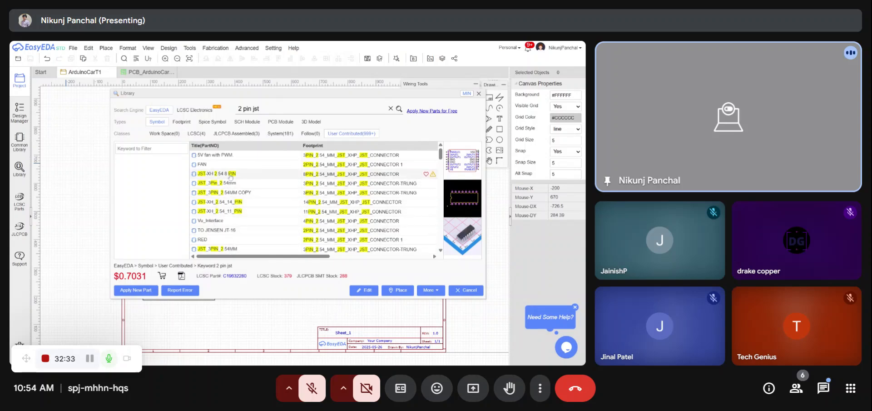
- Browse the results and select the "2 pin connector" symbol
scroll(228, 187, down, 3)
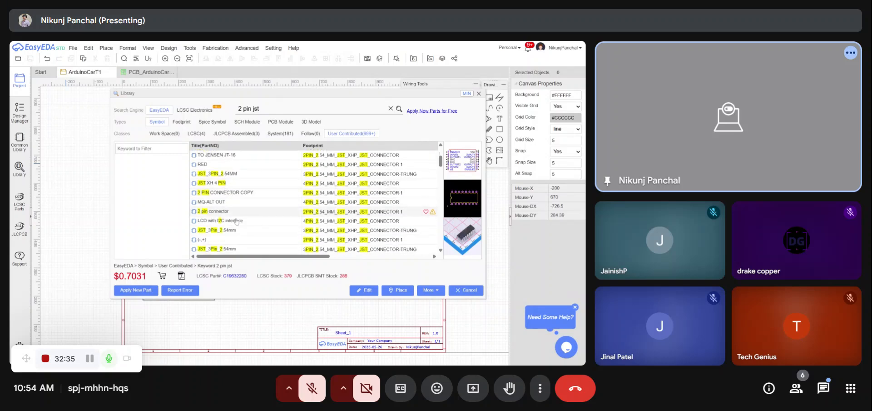
scroll(246, 217, up, 2)
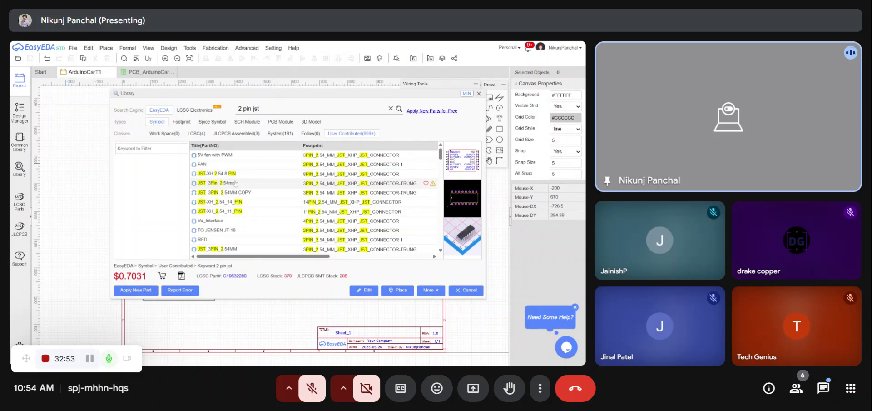
scroll(226, 215, down, 2)
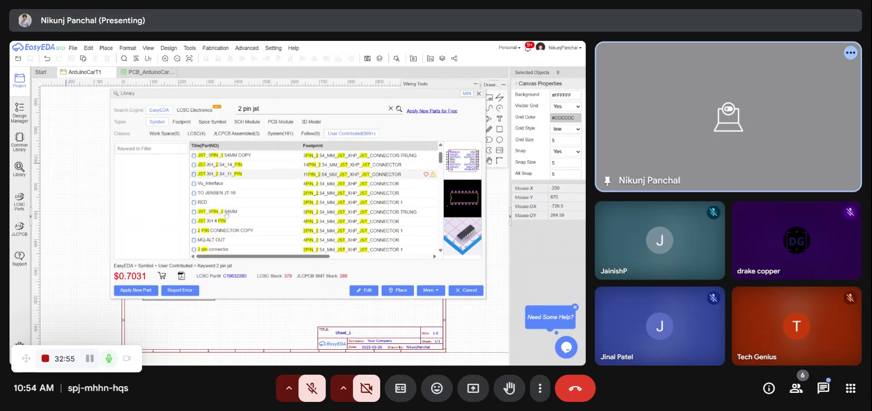
scroll(227, 213, down, 2)
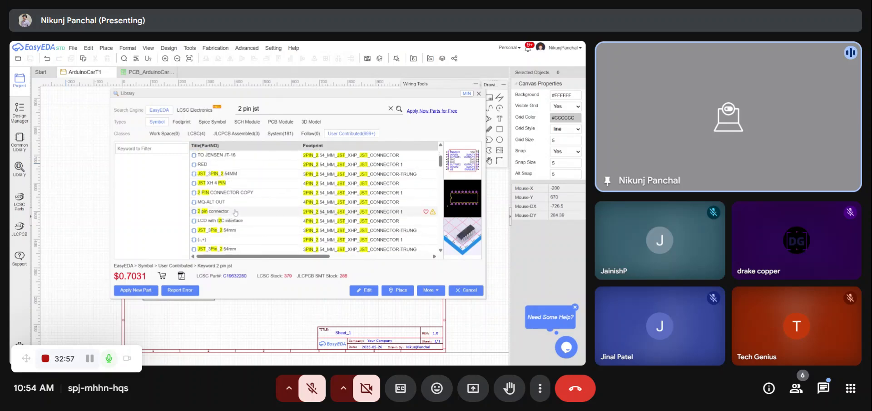
click(230, 213)
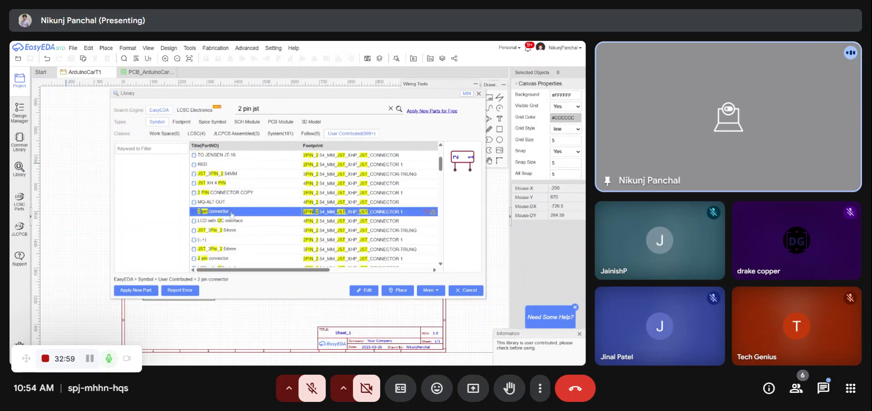
- Pick the "2 PIN CONNECTOR COPY" symbol and place four connectors on the sheet below the motors
click(231, 194)
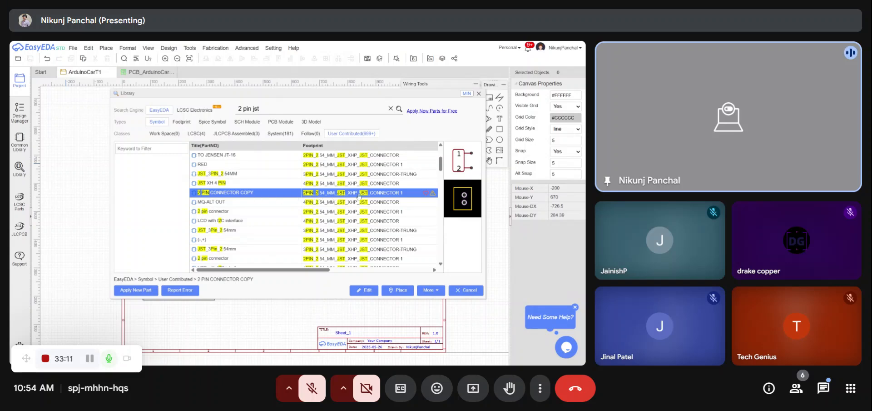
click(406, 288)
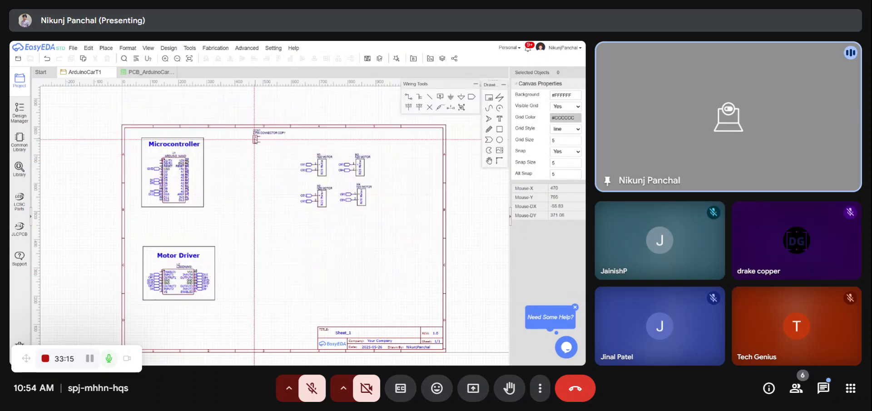
scroll(287, 174, up, 3)
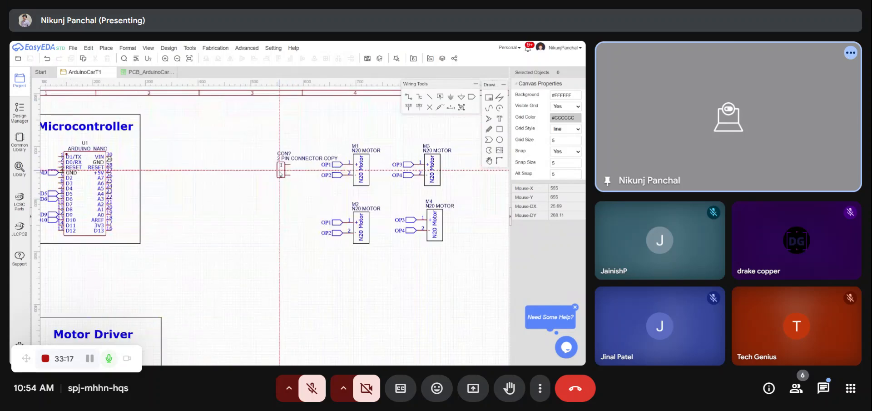
scroll(282, 173, down, 4)
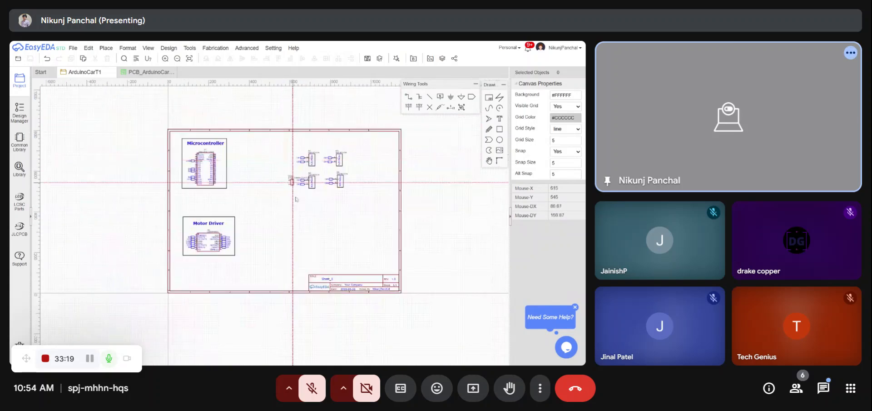
click(307, 213)
click(307, 235)
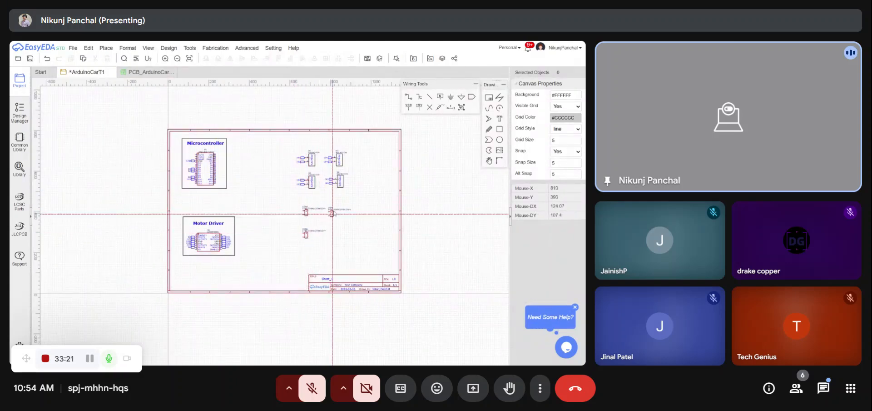
click(340, 210)
click(342, 235)
key(Escape)
- Move motor M1's OP1 and OP2 net ports onto connector CON1's pins
scroll(343, 214, up, 3)
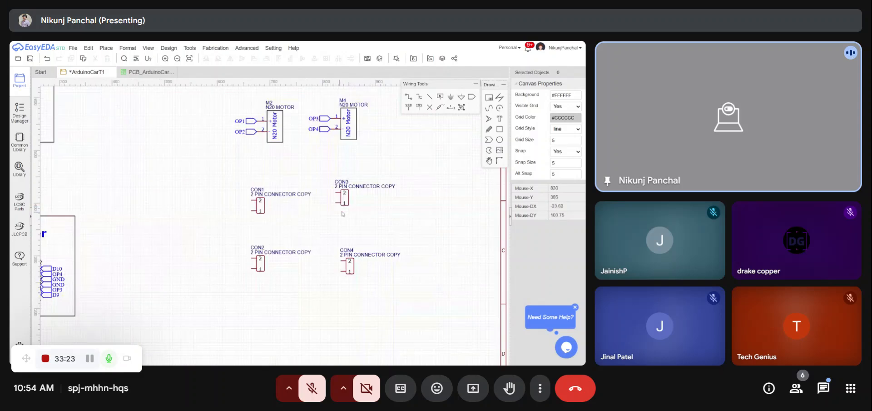
click(345, 207)
click(360, 210)
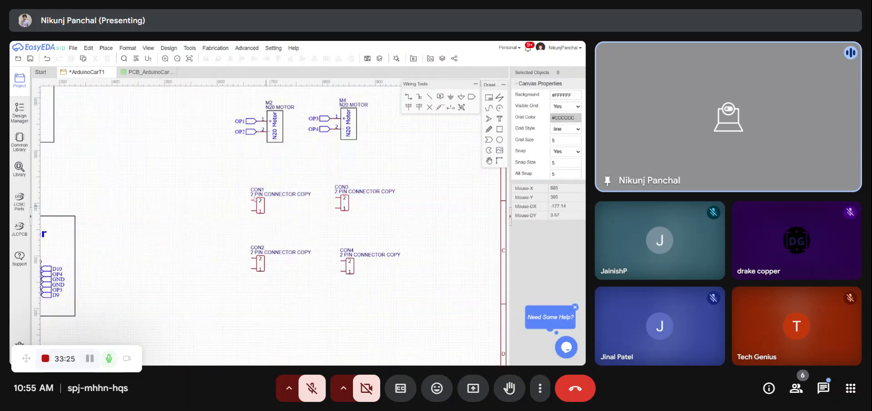
scroll(300, 205, down, 3)
scroll(275, 136, up, 3)
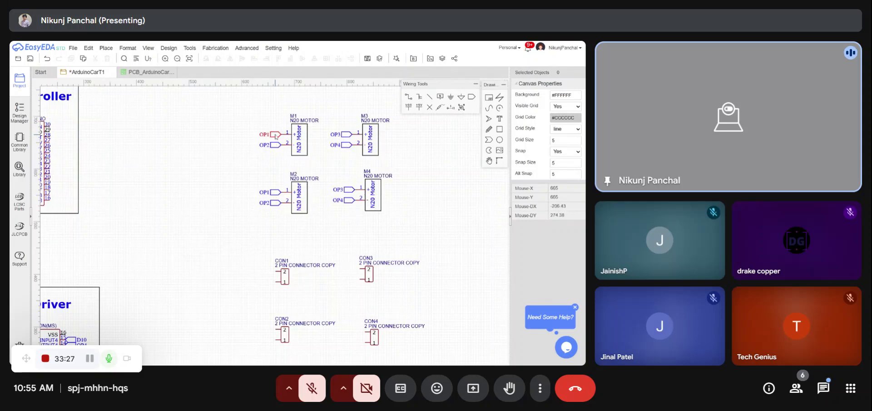
click(276, 136)
key(Delete)
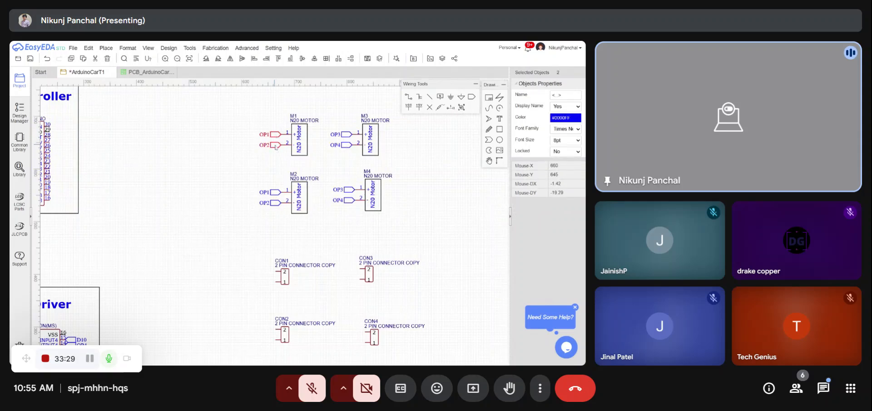
key(ctrl+v)
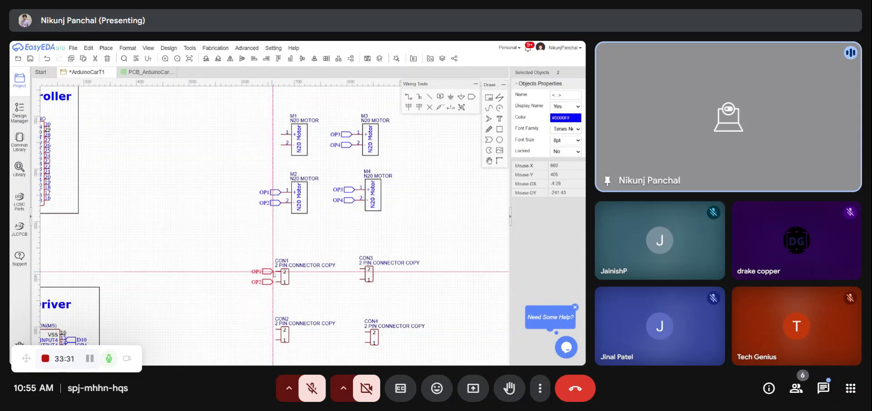
click(274, 272)
- Move motor M2's OP1 and OP2 net ports onto connector CON2's pins
click(278, 203)
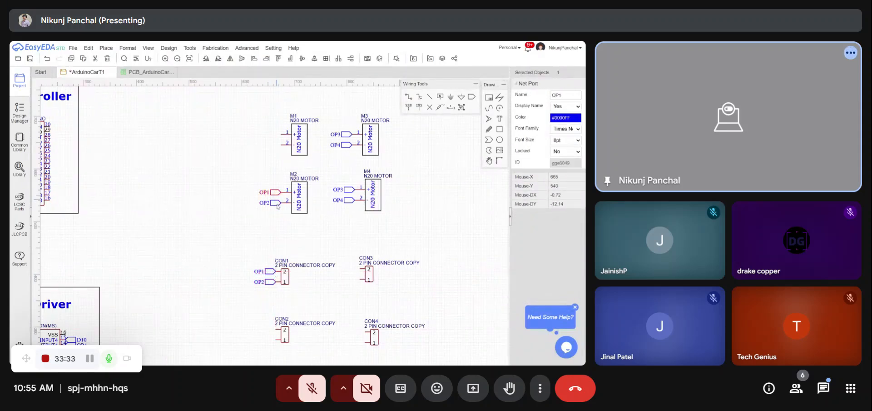
ctrl+click(276, 204)
key(ctrl+x)
key(ctrl+v)
scroll(266, 193, down, 5)
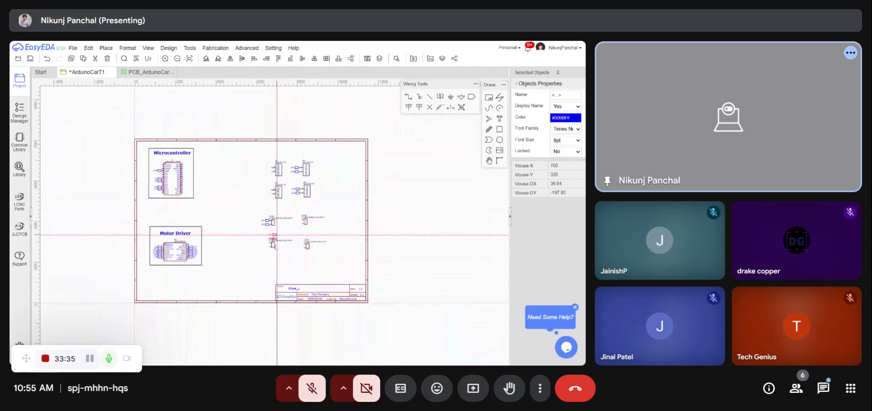
scroll(274, 240, up, 7)
click(265, 215)
scroll(273, 252, down, 3)
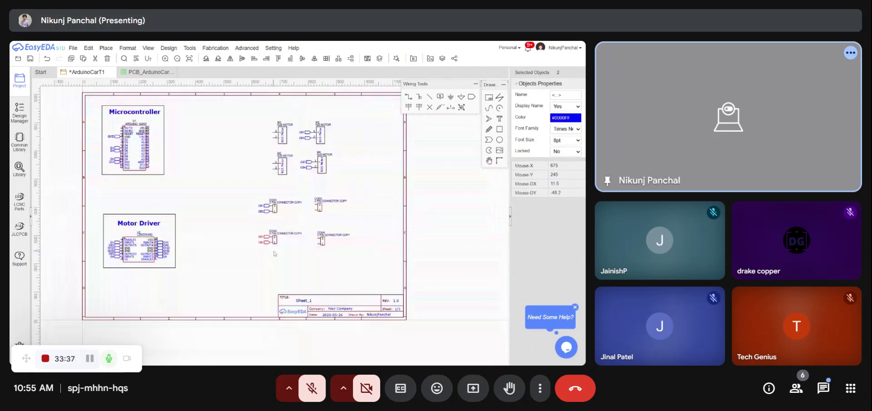
- Move motor M3's OP3 and OP4 net ports onto connector CON3's pins
click(305, 132)
ctrl+click(306, 137)
key(ctrl+x)
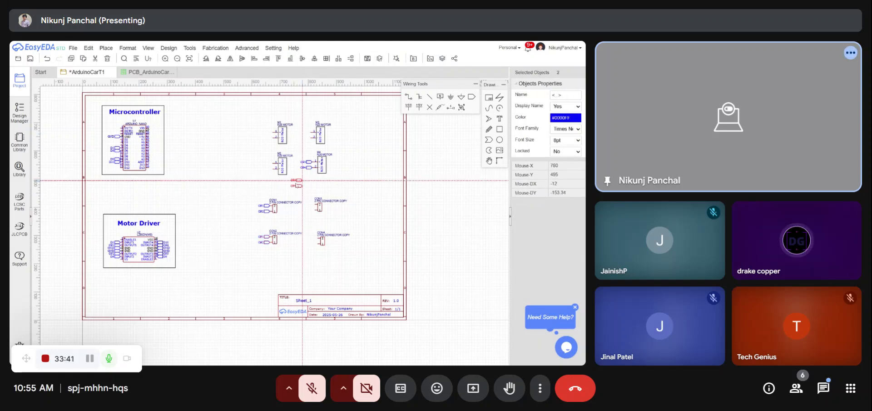
key(ctrl+v)
click(313, 204)
scroll(325, 213, up, 2)
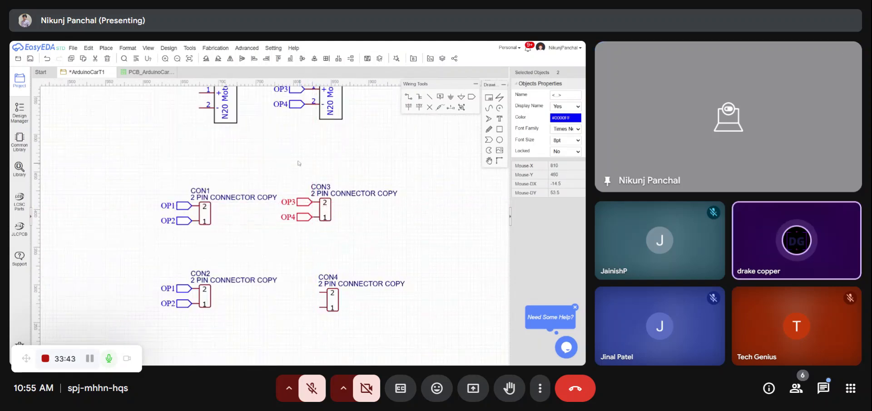
scroll(279, 159, down, 1)
- Move motor M4's OP3 and OP4 net ports onto connector CON4's pins
click(286, 123)
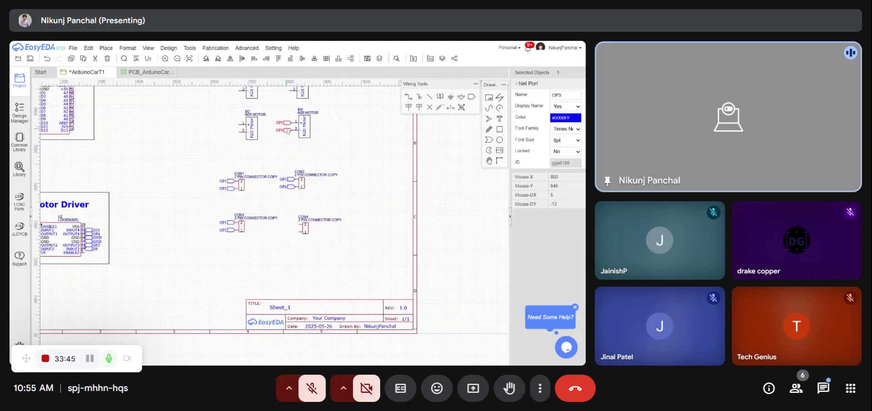
ctrl+click(287, 131)
key(ctrl+x)
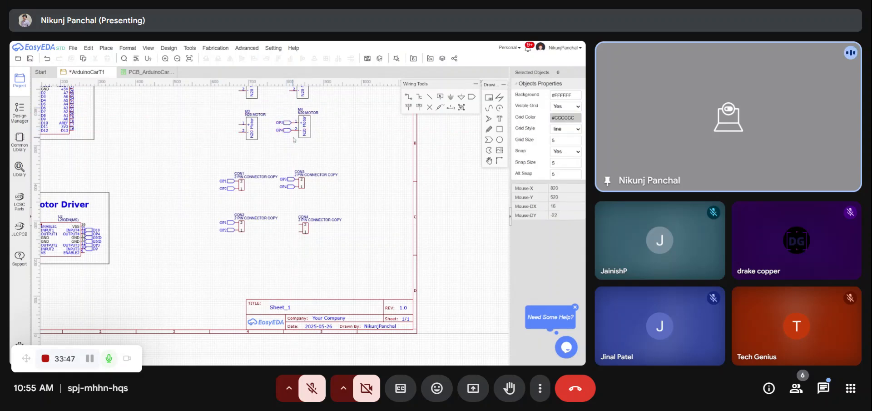
click(289, 124)
ctrl+click(287, 133)
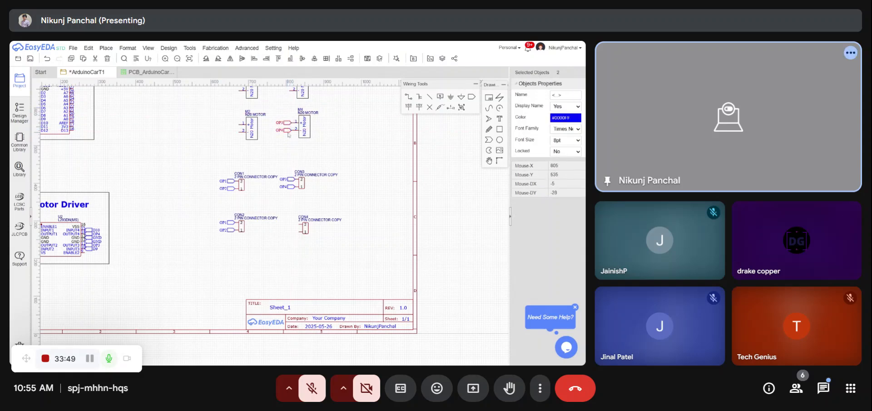
key(ctrl+x)
key(ctrl+v)
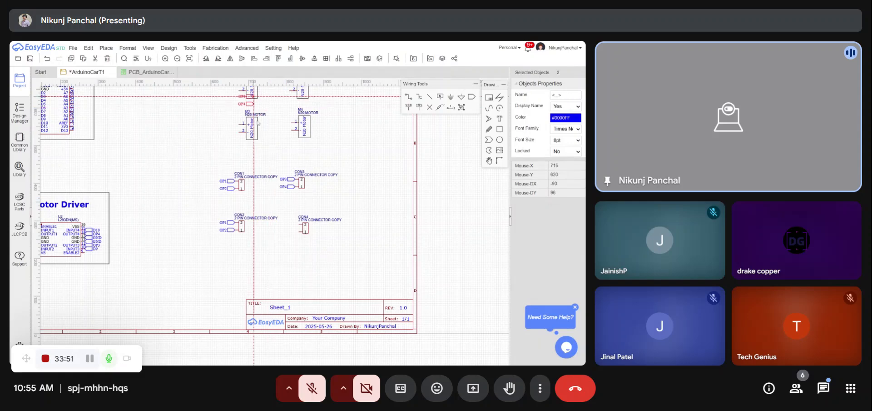
click(299, 225)
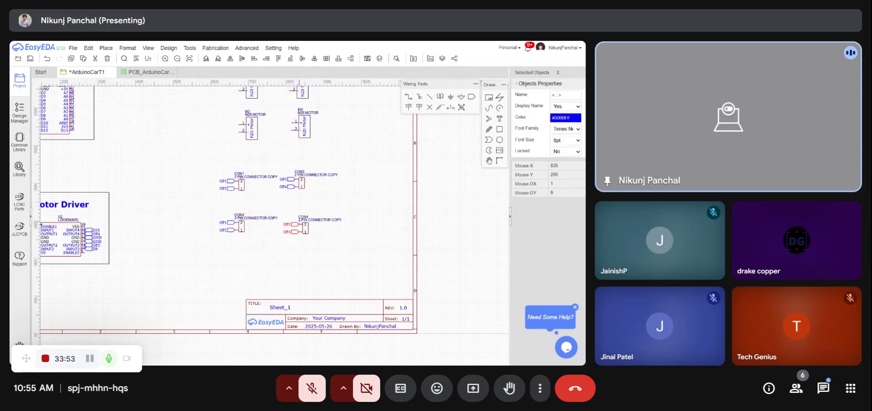
- Select all four connectors with their net ports and shift the group slightly down and right
click(327, 160)
scroll(327, 159, down, 3)
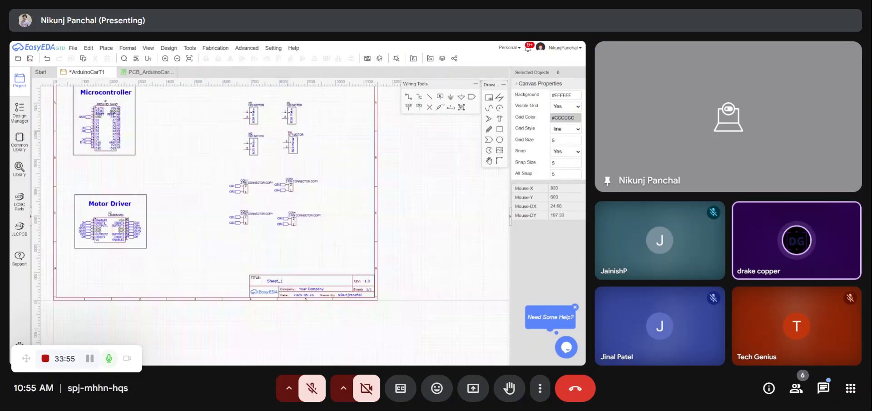
scroll(309, 302, up, 2)
drag(326, 219, 200, 131)
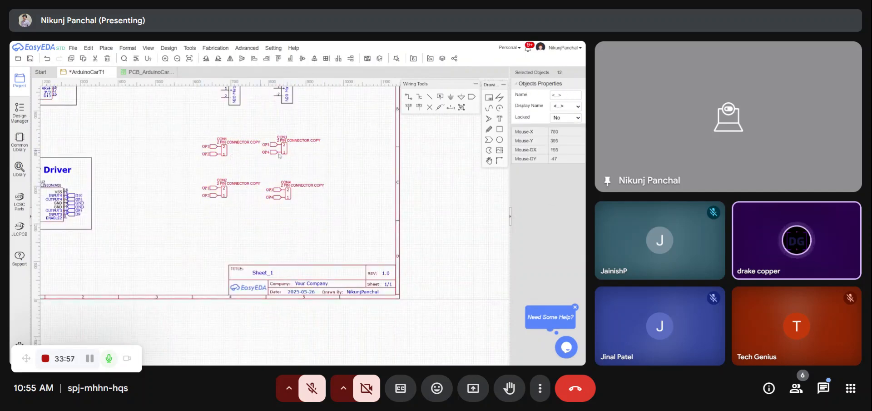
drag(286, 148, 298, 161)
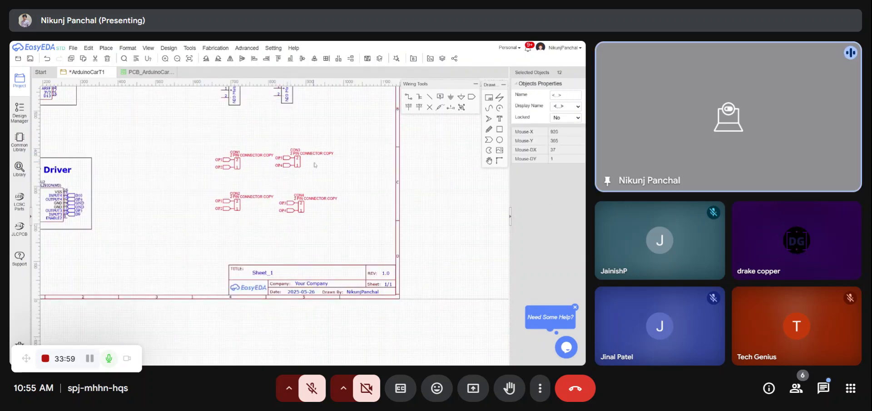
click(317, 166)
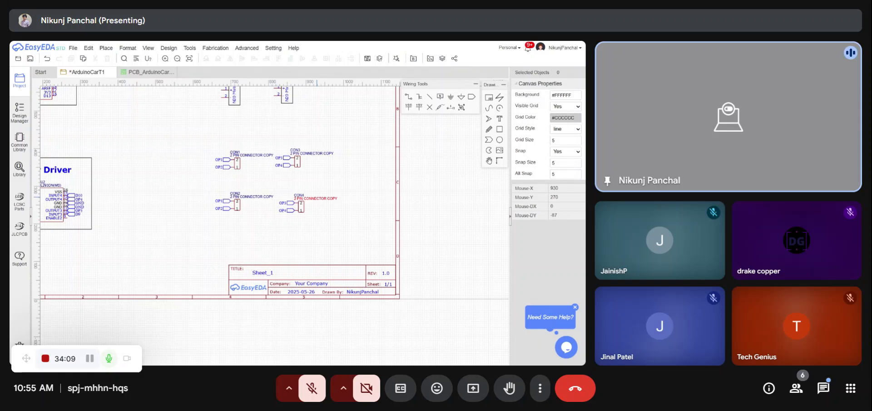
- Nudge connector CON4 and its net ports slightly upward to align with the others
scroll(252, 130, down, 4)
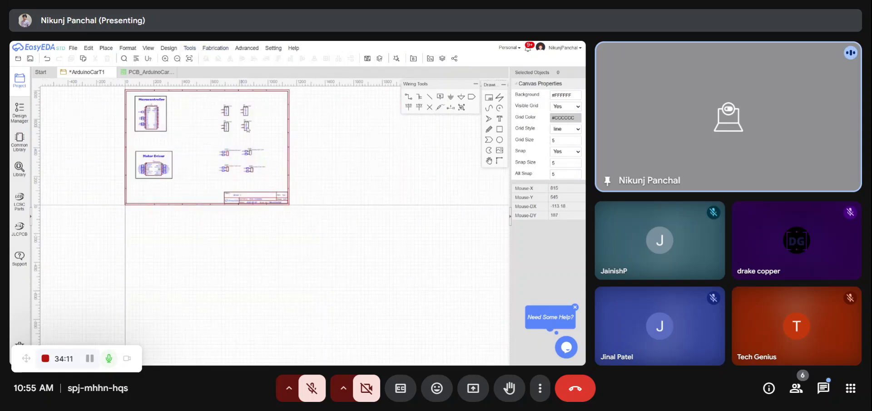
scroll(278, 202, down, 2)
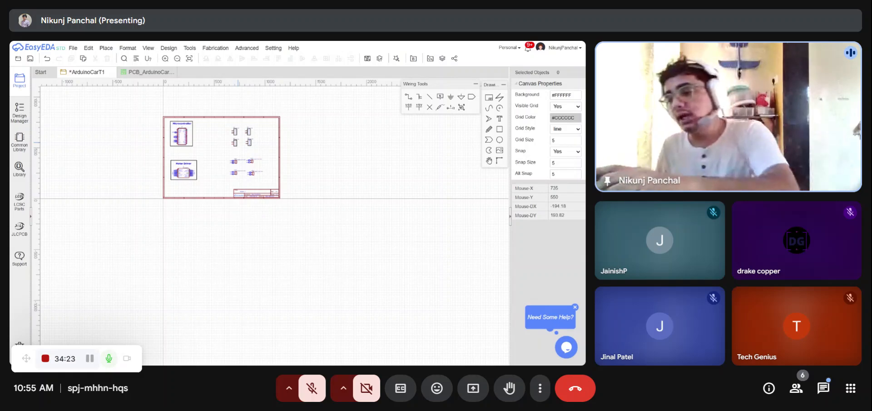
scroll(242, 156, up, 3)
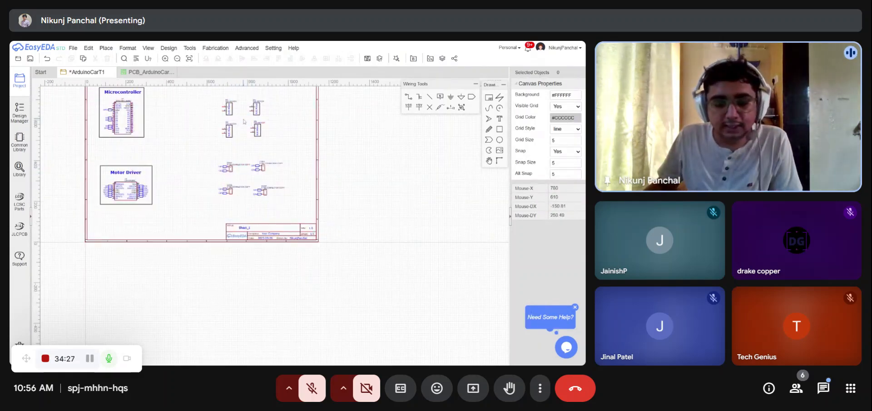
scroll(246, 177, up, 3)
drag(357, 239, 269, 184)
drag(293, 217, 295, 209)
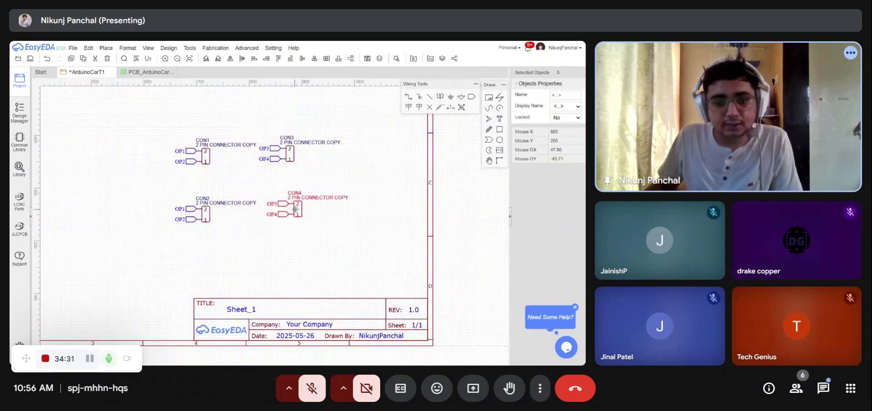
click(325, 228)
- Select the four motor symbols and move them to the right
scroll(325, 227, down, 3)
scroll(415, 228, up, 2)
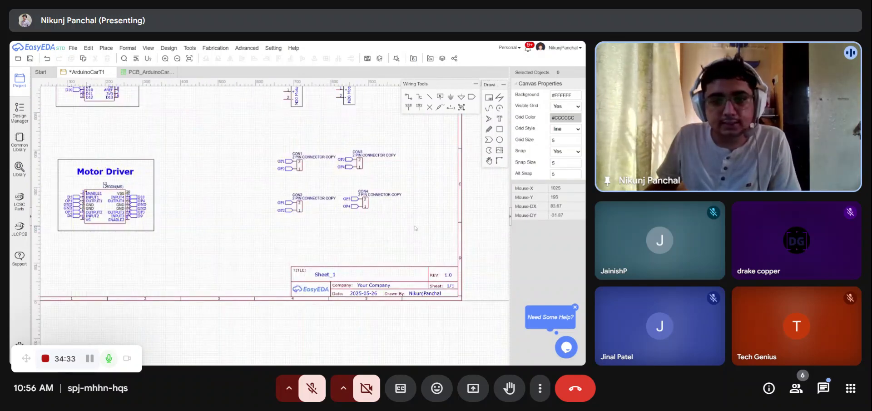
scroll(87, 186, down, 2)
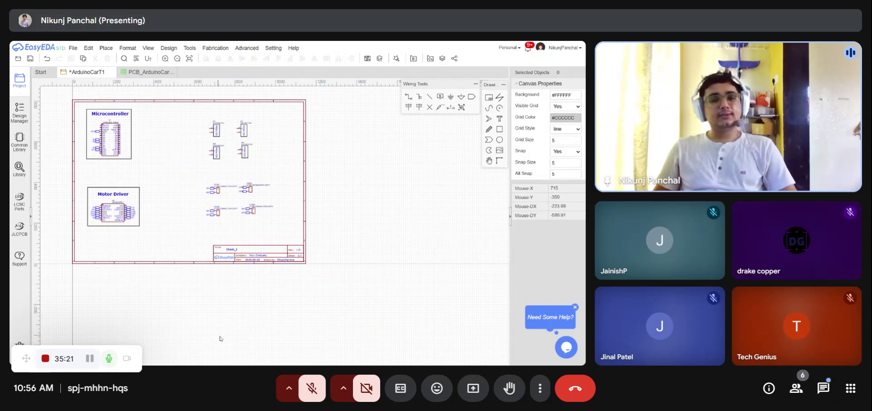
scroll(281, 340, up, 2)
scroll(268, 300, down, 4)
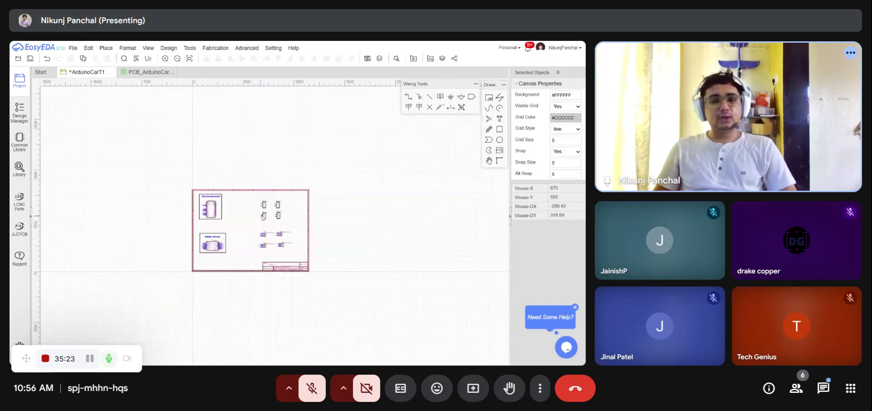
scroll(272, 214, up, 4)
drag(250, 195, 211, 162)
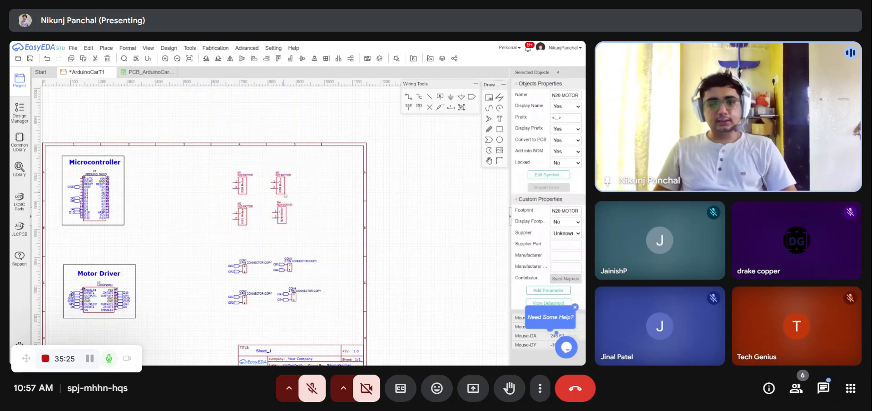
drag(285, 184, 337, 182)
click(405, 183)
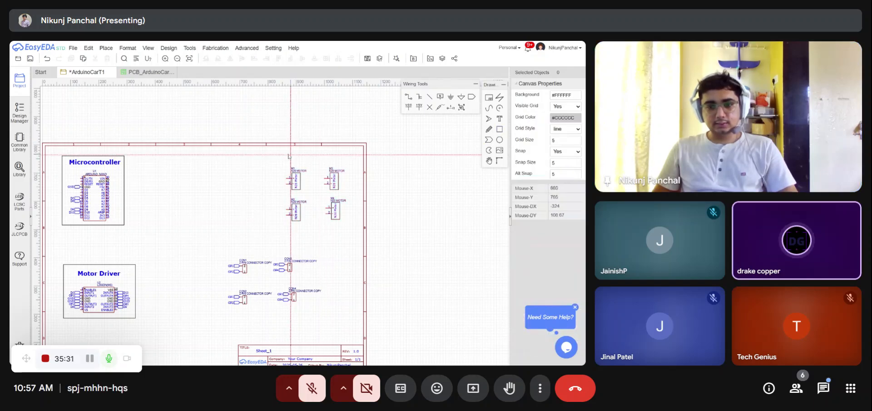
- Draw a rectangular frame around the four motor symbols
drag(276, 148, 352, 226)
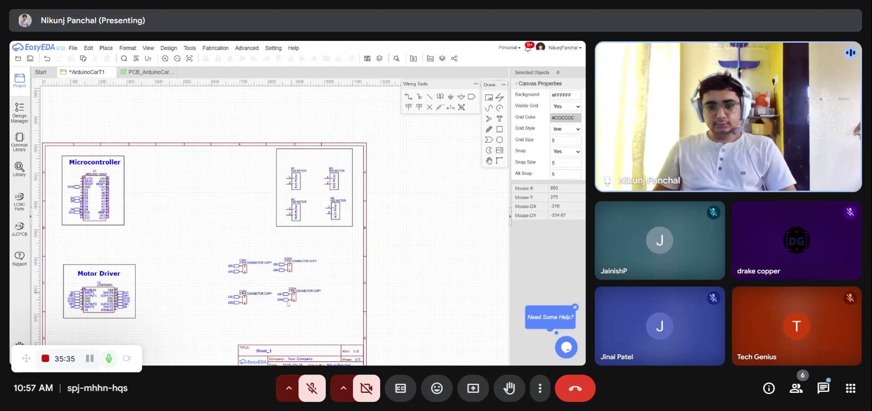
- Select the four connectors with their net ports and reposition the group toward the sheet's lower right area
drag(313, 316, 223, 248)
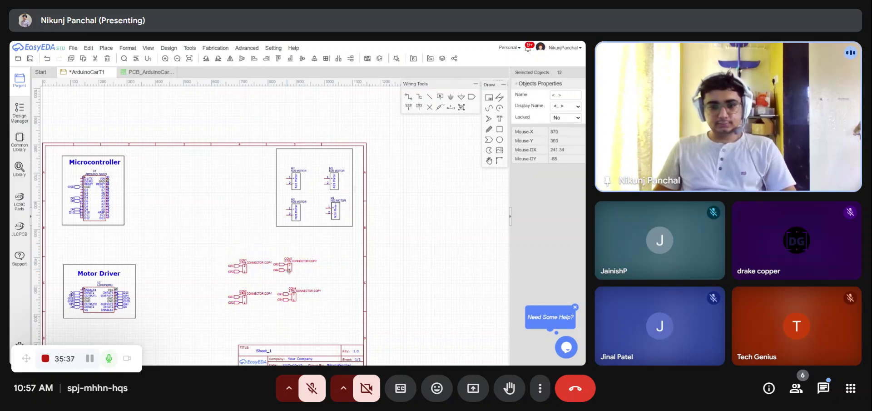
drag(288, 269, 322, 307)
scroll(334, 245, down, 3)
scroll(333, 279, up, 2)
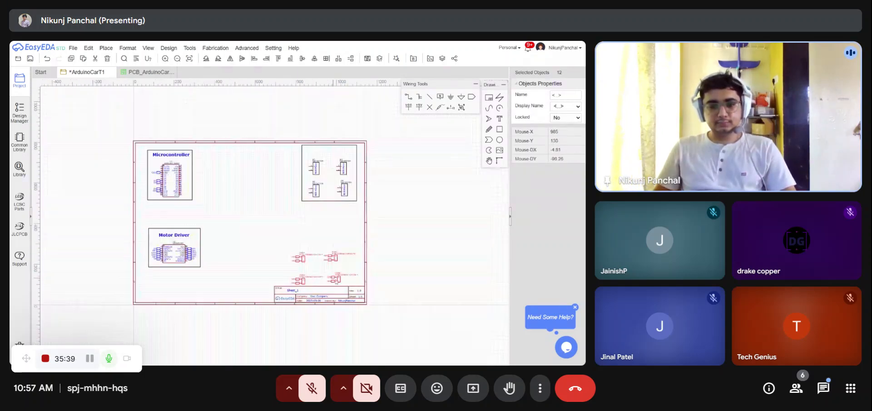
drag(338, 282, 333, 273)
click(405, 250)
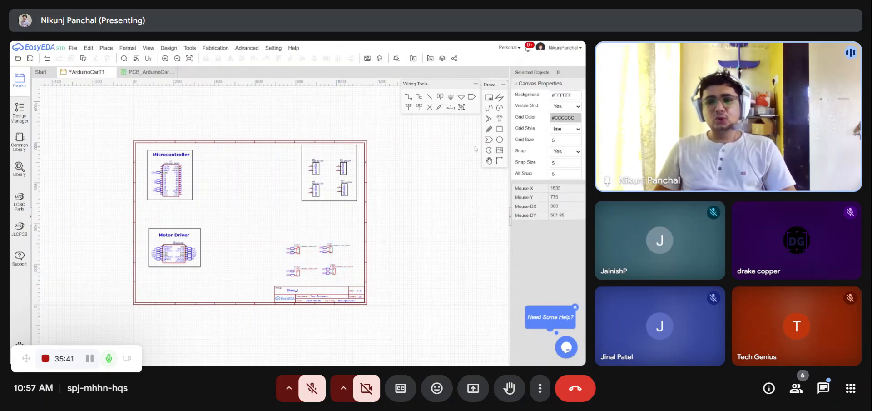
- Draw a rectangular frame around the four connector groups
click(500, 129)
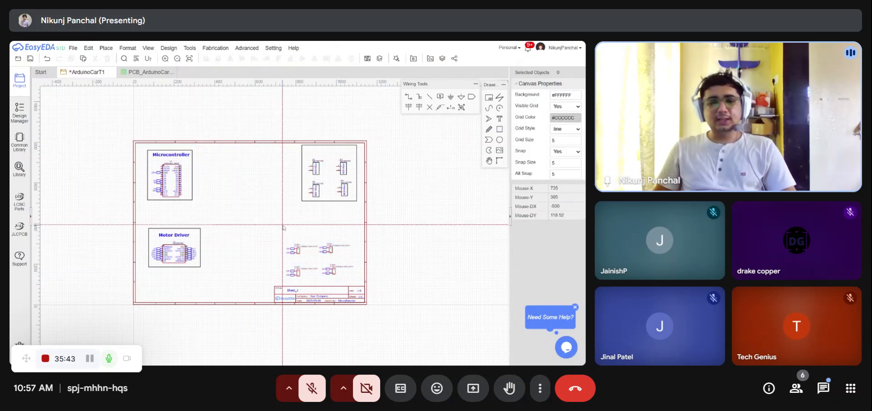
mouse_move(282, 224)
mouse_down()
mouse_move(319, 280)
mouse_move(358, 283)
mouse_up()
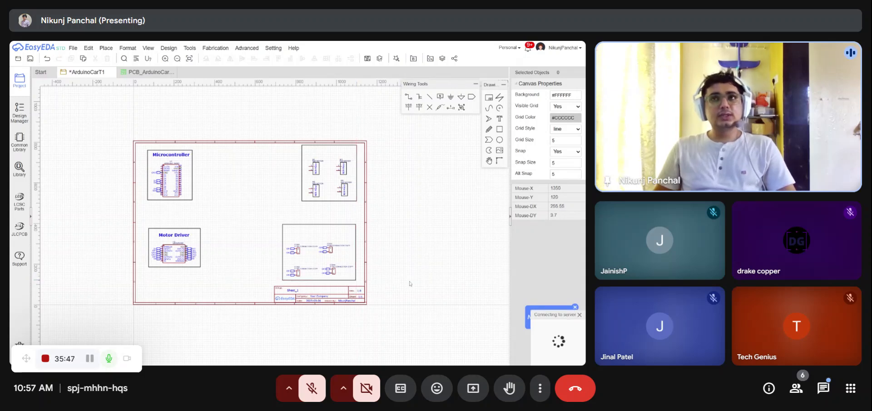
scroll(409, 288, down, 2)
scroll(410, 288, up, 2)
- Save the schematic
key(ctrl+s)
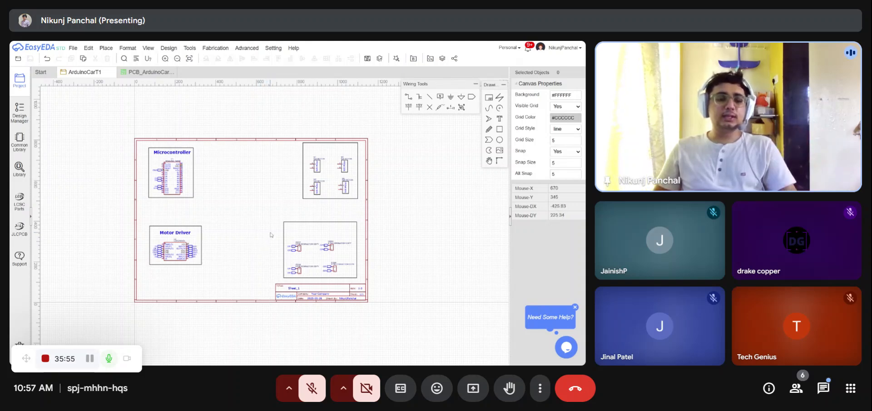
key(ctrl+s)
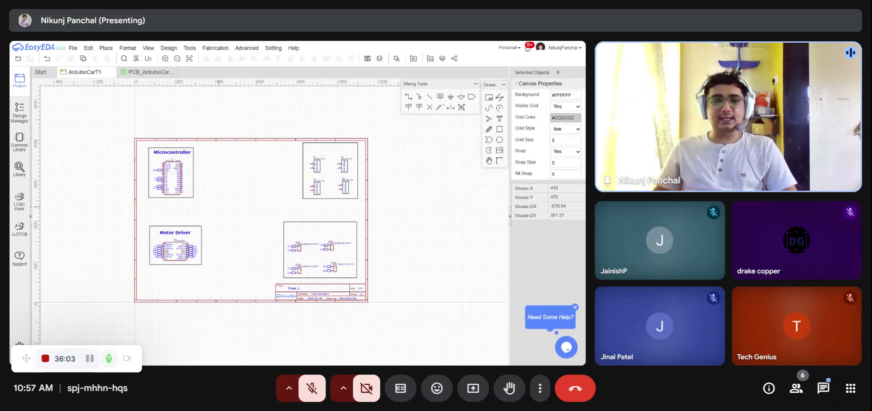
scroll(236, 159, down, 2)
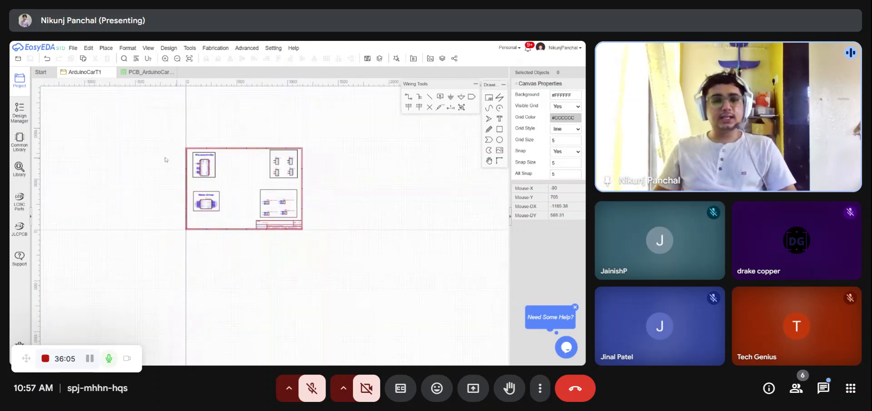
scroll(188, 173, up, 2)
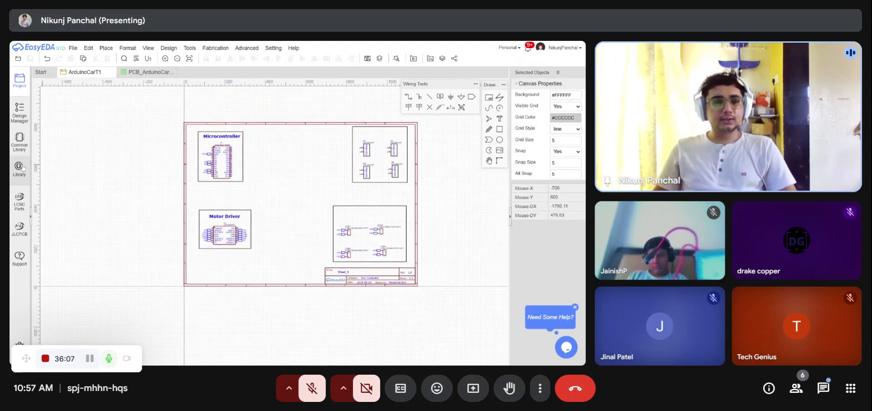
key(shift+f)
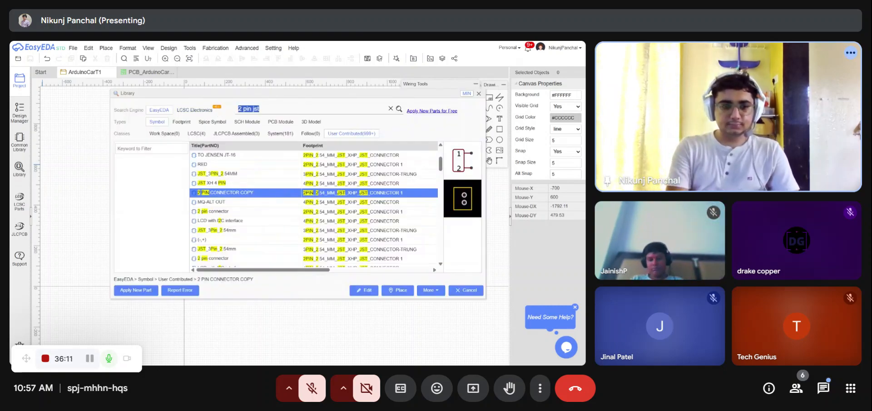
key(Escape)
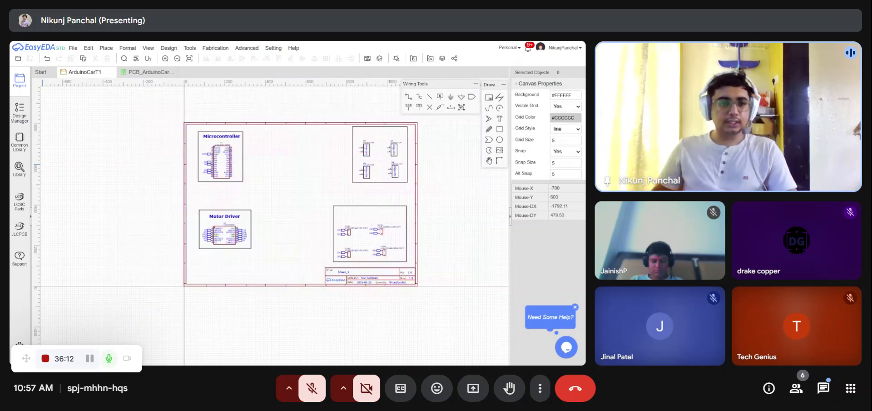
- Place a DC005-T20 DC power jack from the common library near the top of the sheet
click(20, 140)
scroll(92, 211, down, 5)
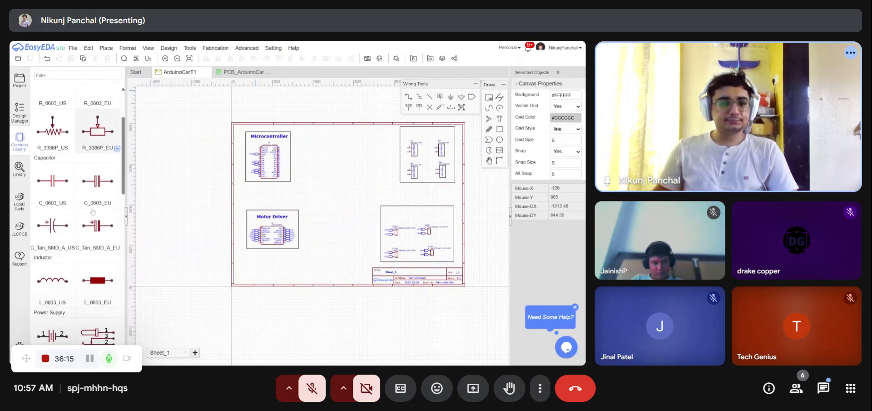
scroll(92, 211, down, 2)
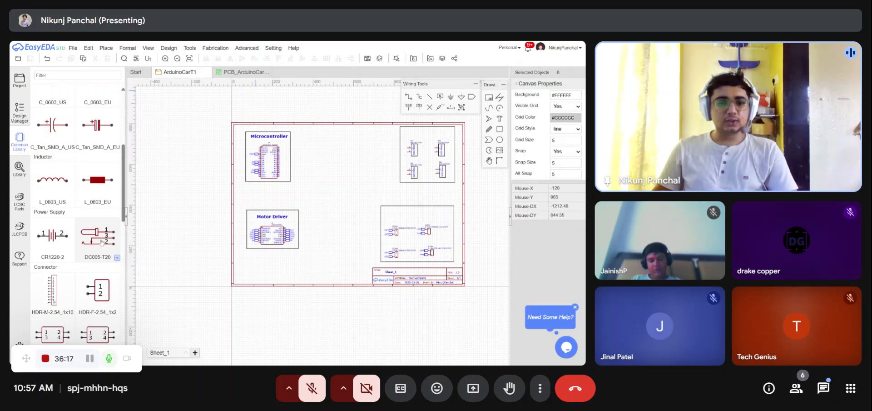
click(116, 233)
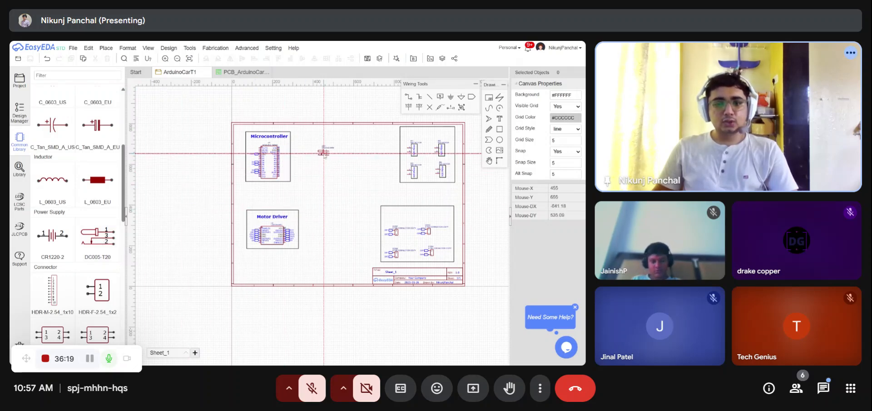
click(324, 152)
scroll(332, 161, up, 5)
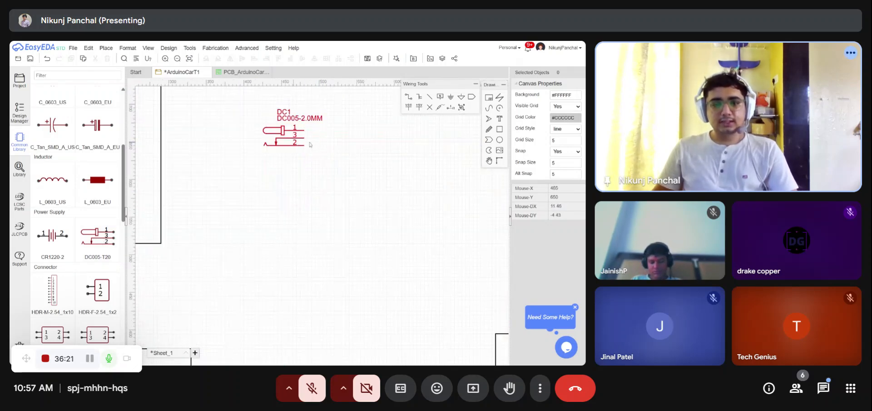
- Attach GND net ports to both pins of the DC jack
click(472, 97)
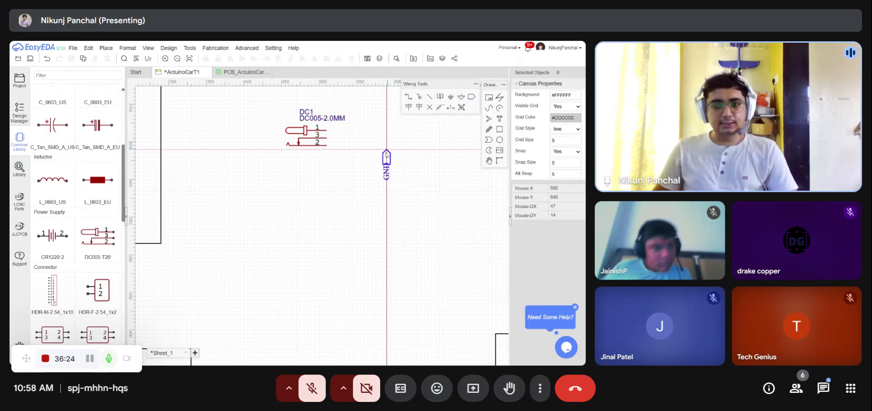
click(326, 145)
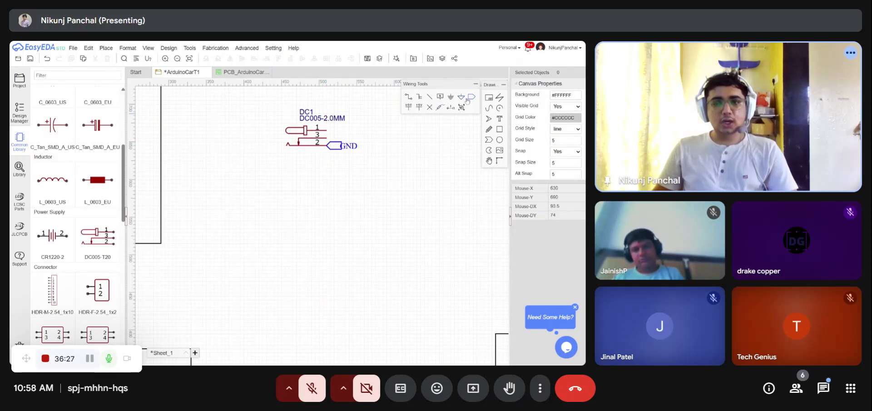
click(327, 130)
right_click(327, 130)
- Rename the net port on the jack's first pin to 12V
double_click(348, 131)
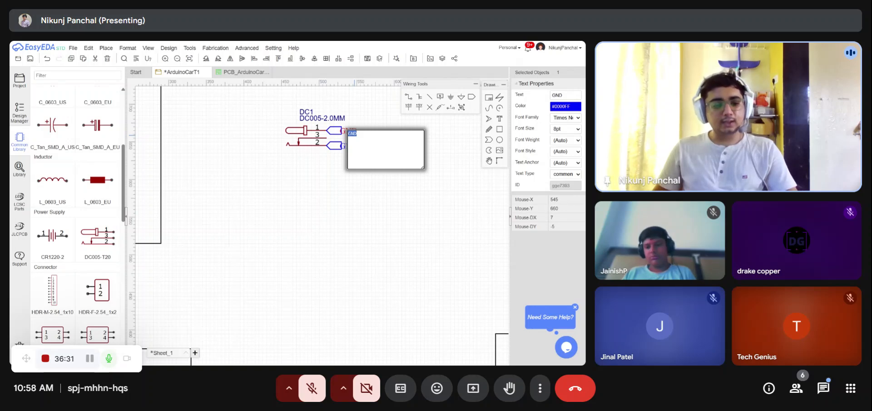
text(12V)
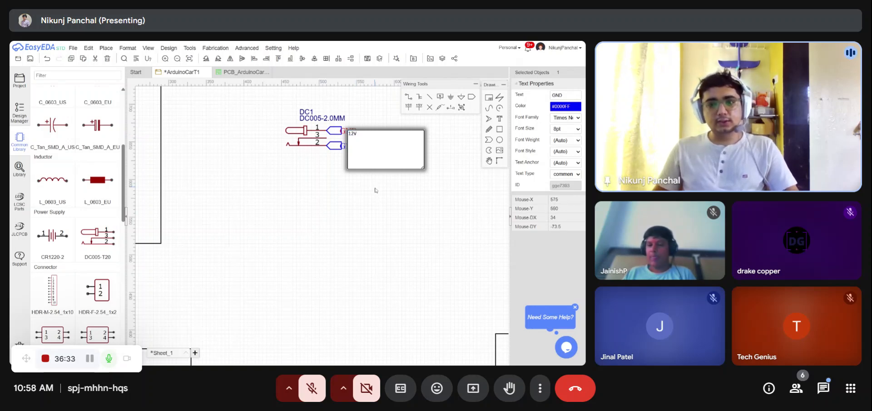
key(Return)
click(356, 147)
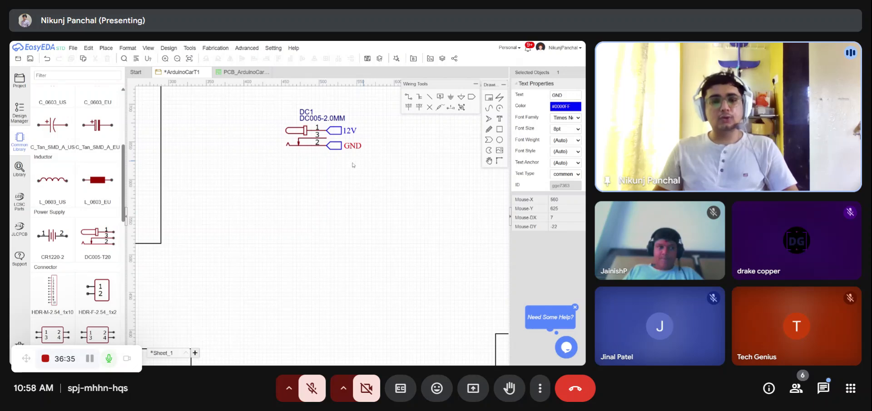
click(352, 164)
- Select the DC jack with its net ports and move it slightly upward
scroll(296, 154, down, 5)
scroll(320, 142, up, 2)
scroll(324, 141, up, 2)
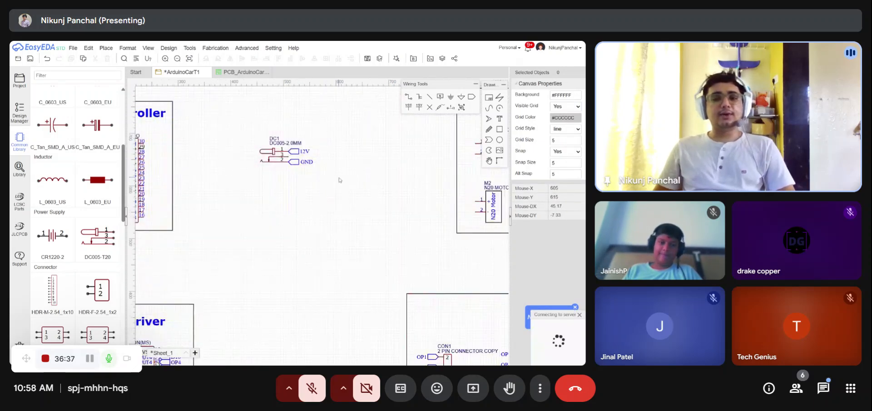
drag(339, 177, 253, 129)
drag(280, 159, 274, 140)
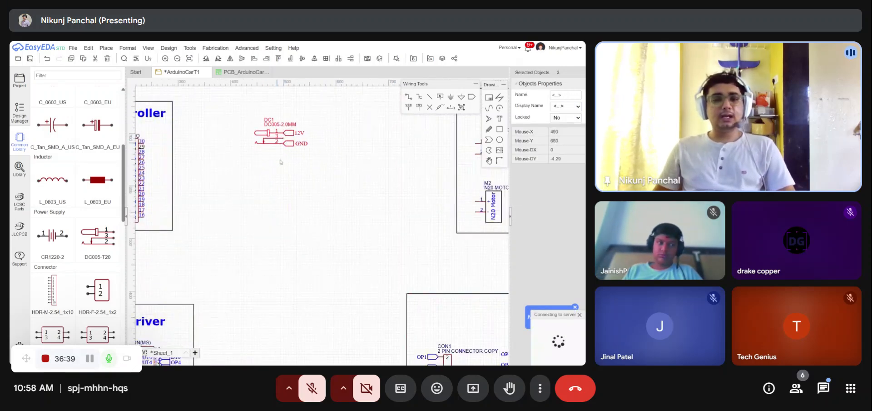
click(280, 168)
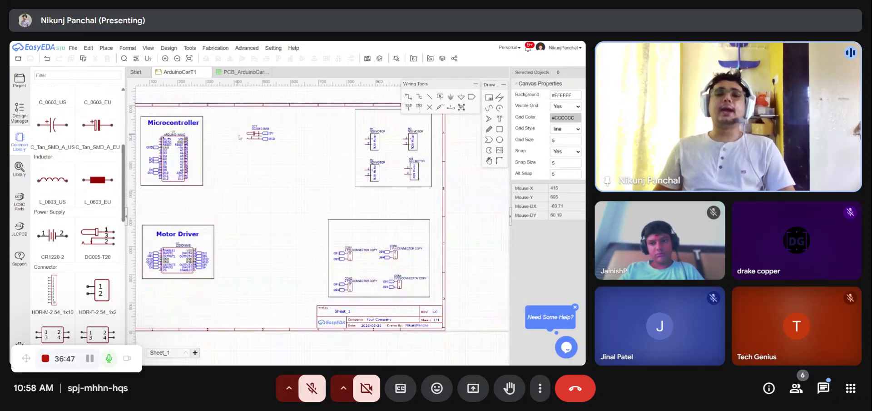
scroll(241, 136, down, 3)
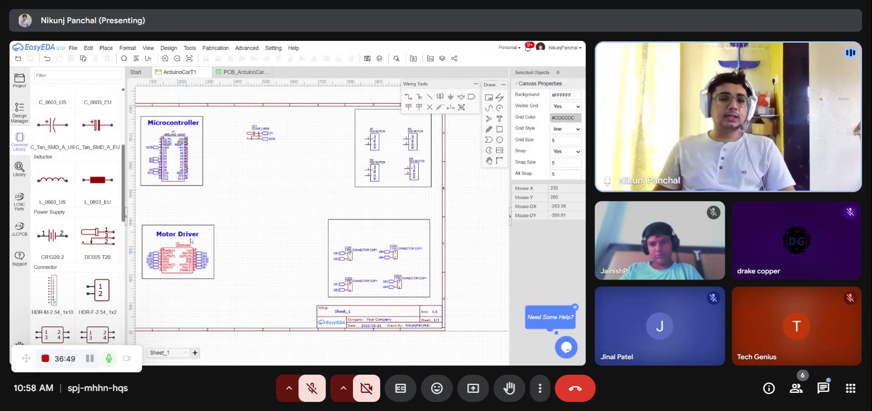
scroll(162, 143, up, 1)
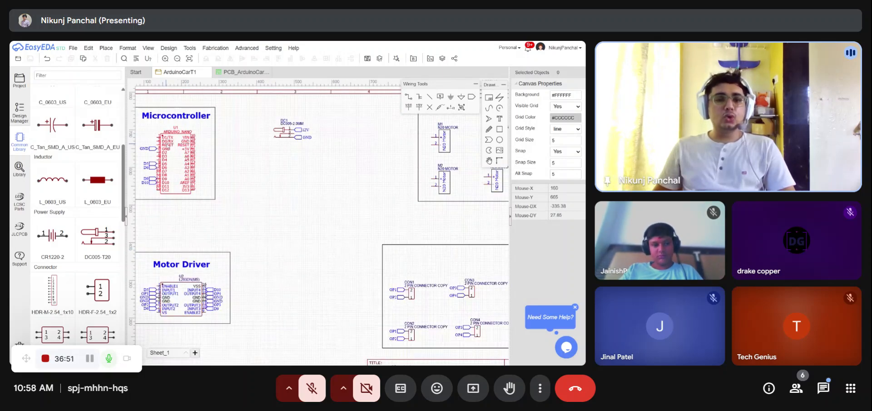
scroll(189, 167, down, 2)
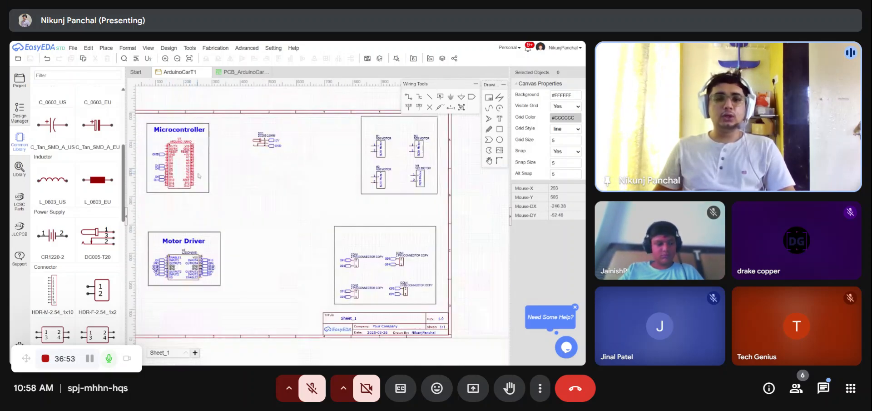
scroll(254, 145, up, 2)
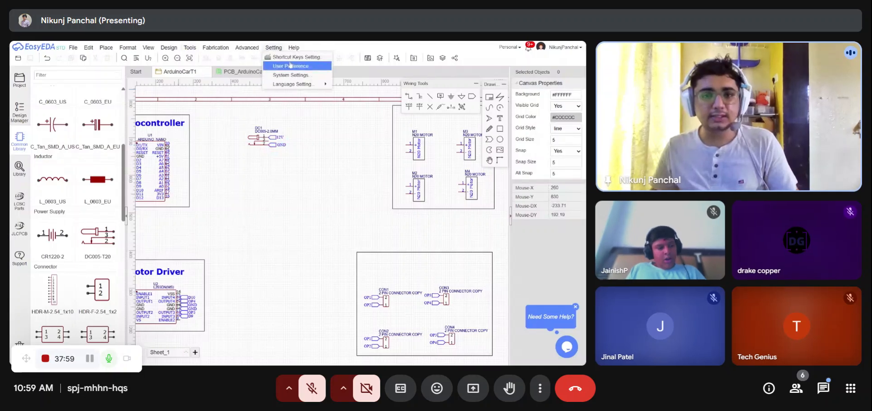
- Open a new browser tab and search Google for AMS1117
key(F11)
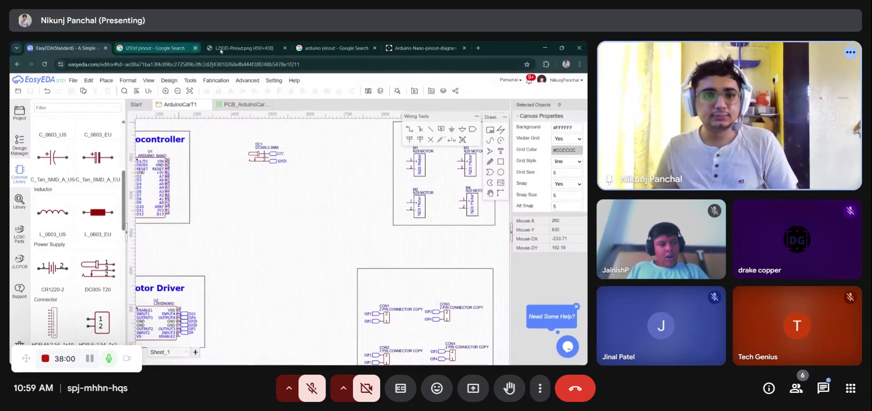
click(480, 47)
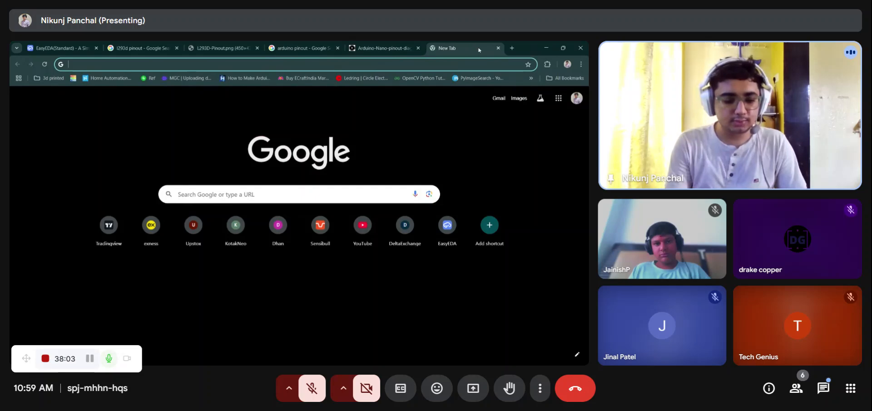
text(A)
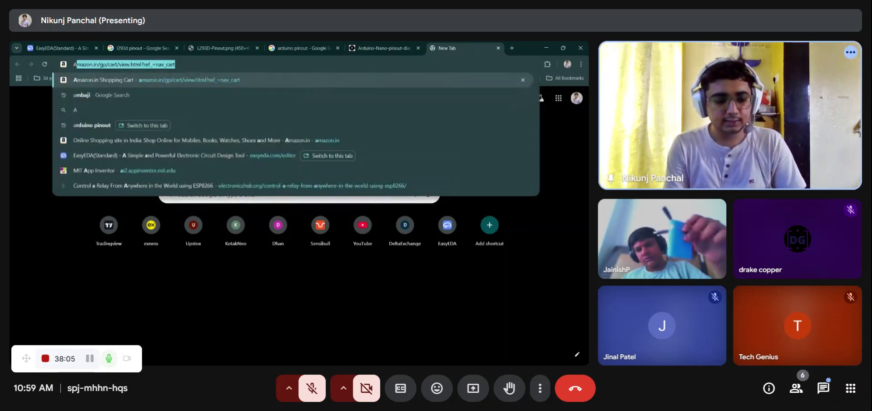
text(MS1117)
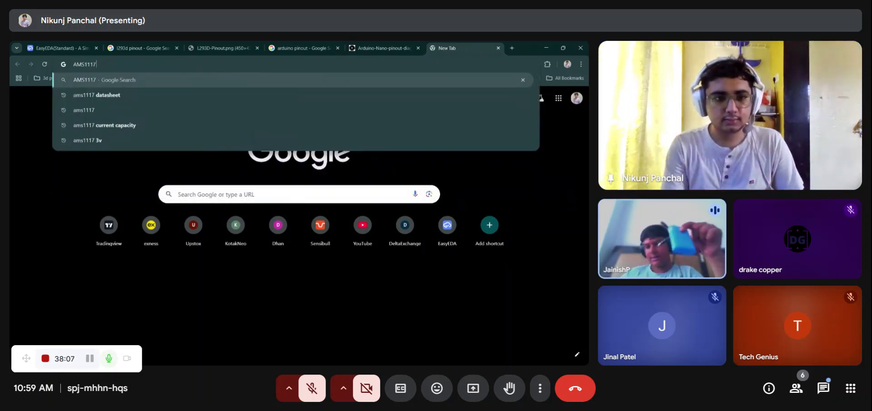
key(Return)
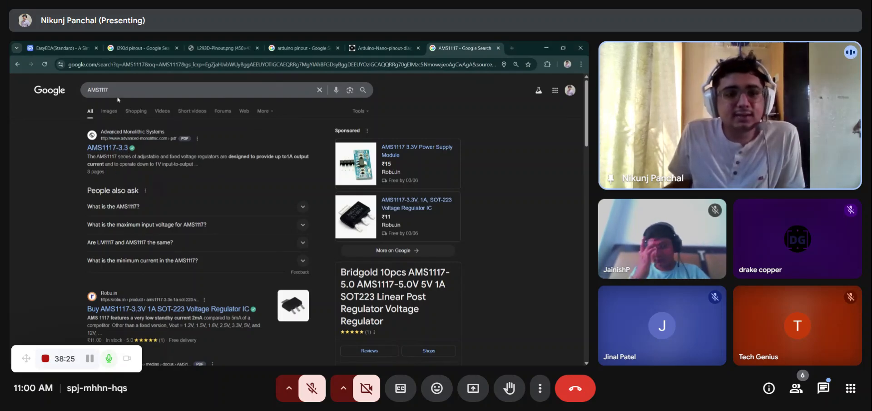
- Refine the search to ams1117 5v and view the image results
click(108, 90)
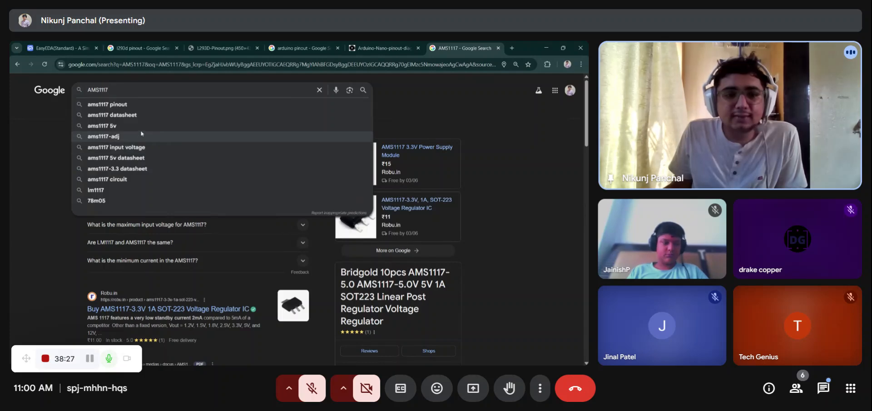
click(177, 126)
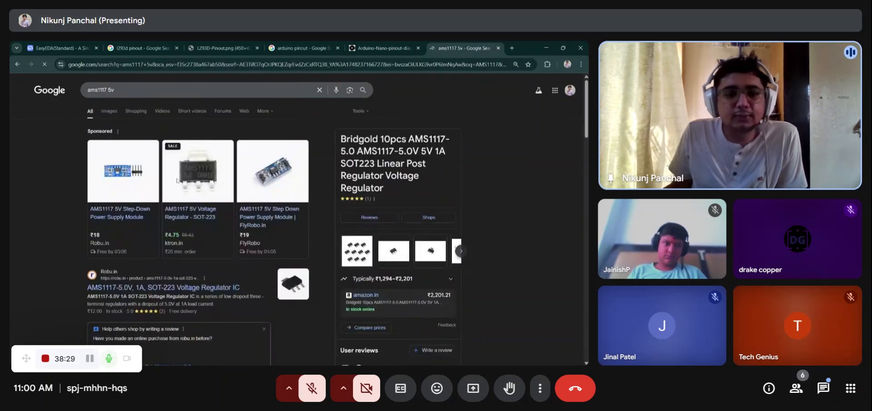
click(109, 111)
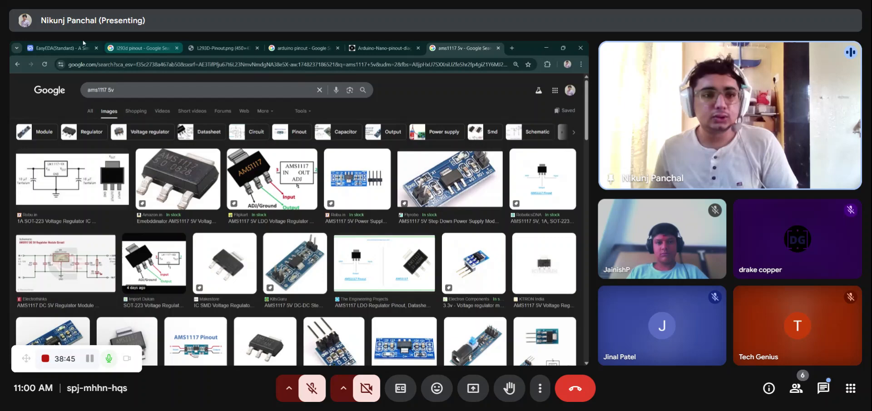
- Return to the EasyEDA schematic, open the component library and search it for ams1117
click(58, 48)
scroll(232, 170, down, 1)
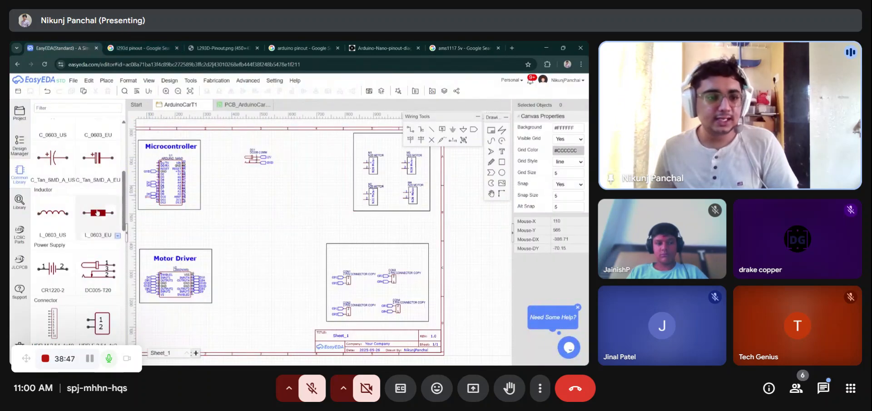
click(19, 200)
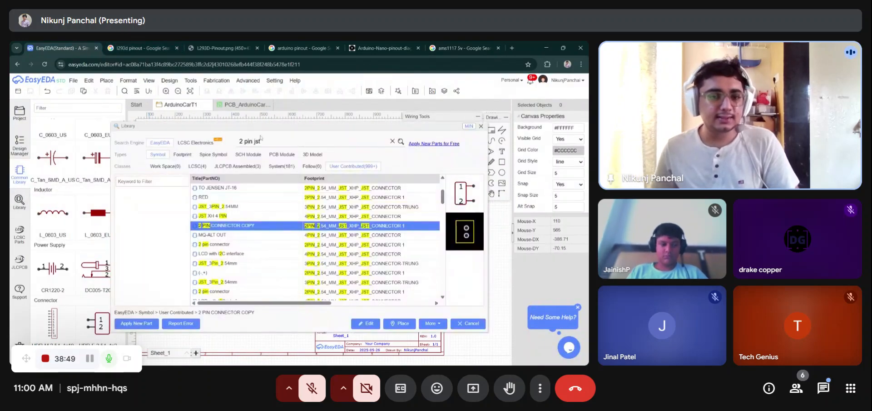
text(ams1117)
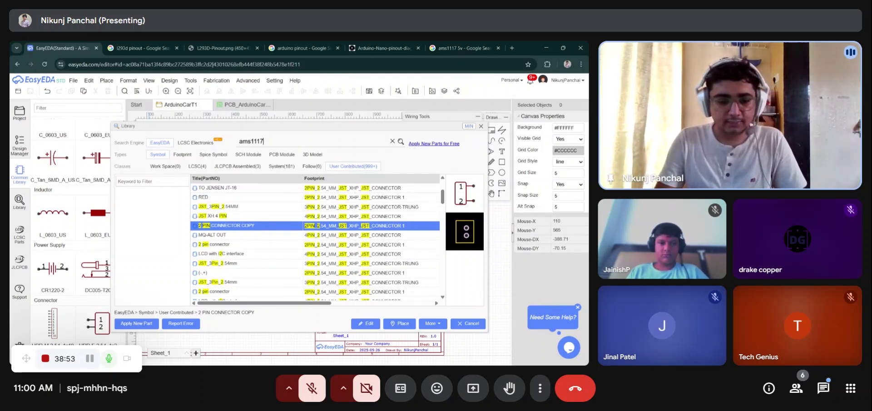
key(Return)
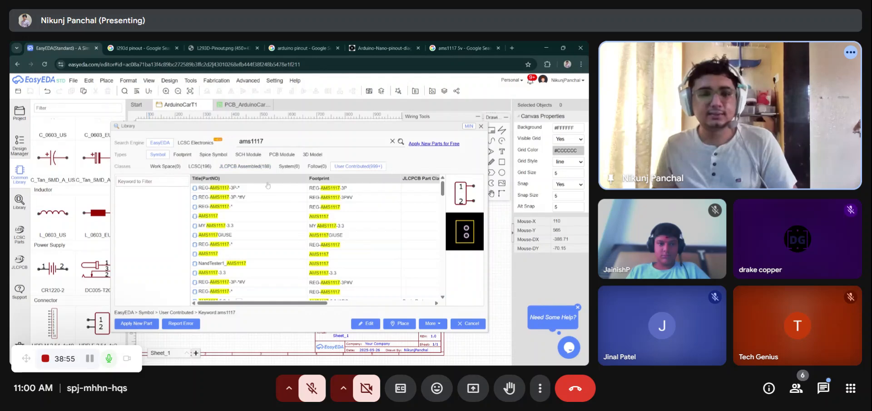
- Browse the user-contributed AMS1117 symbols, previewing several entries
click(240, 190)
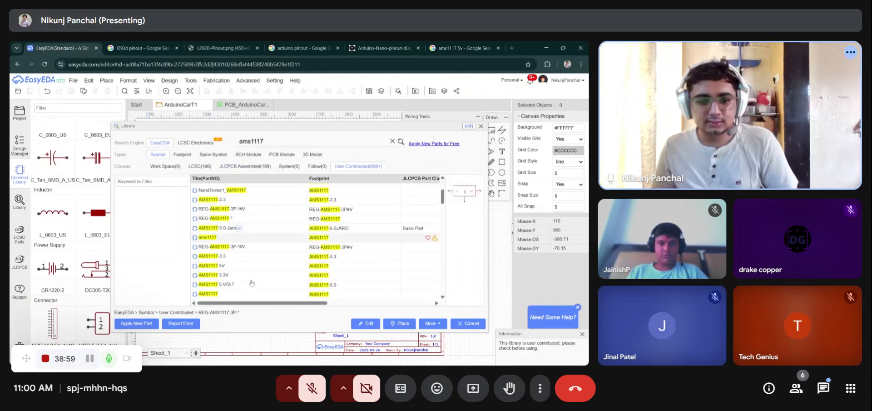
click(234, 216)
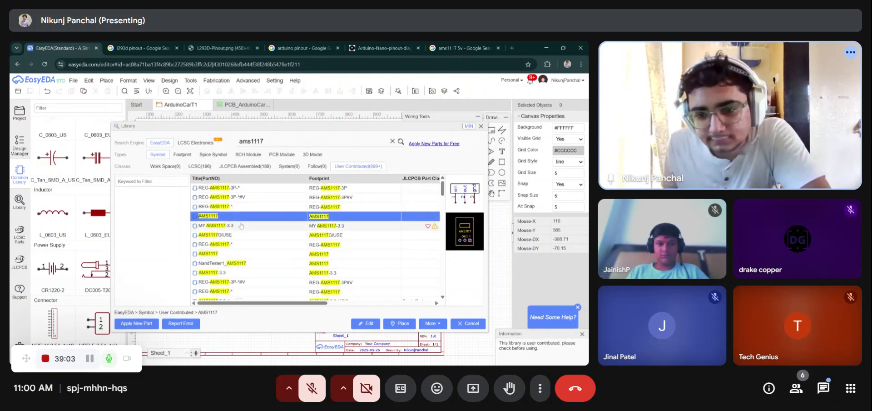
click(232, 237)
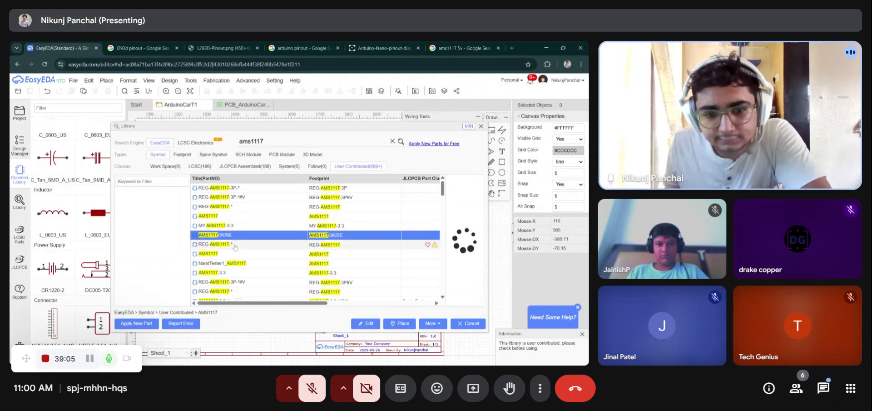
click(238, 255)
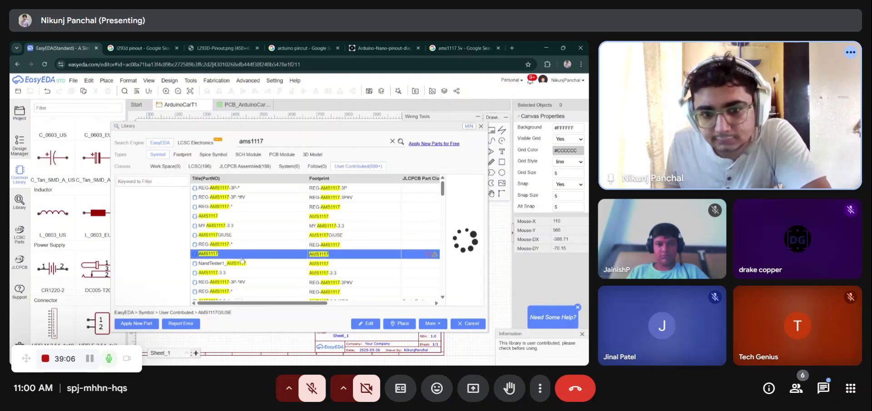
click(261, 188)
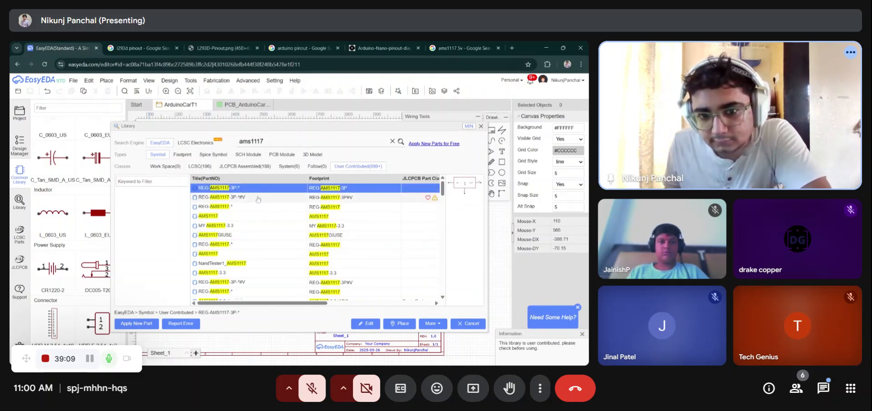
- Switch to LCSC parts and compare the AMS1117 regulator variants and their footprints
click(200, 166)
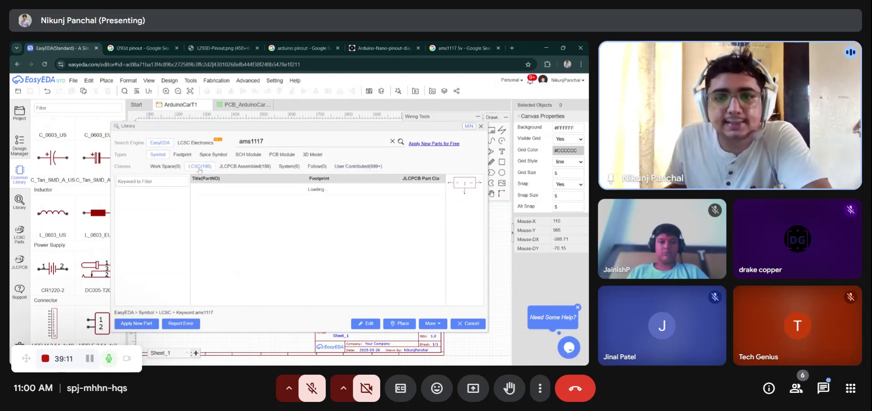
click(221, 189)
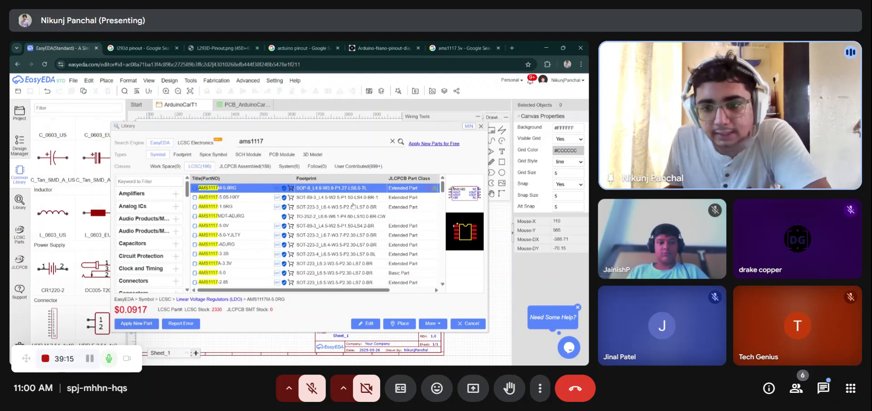
click(210, 197)
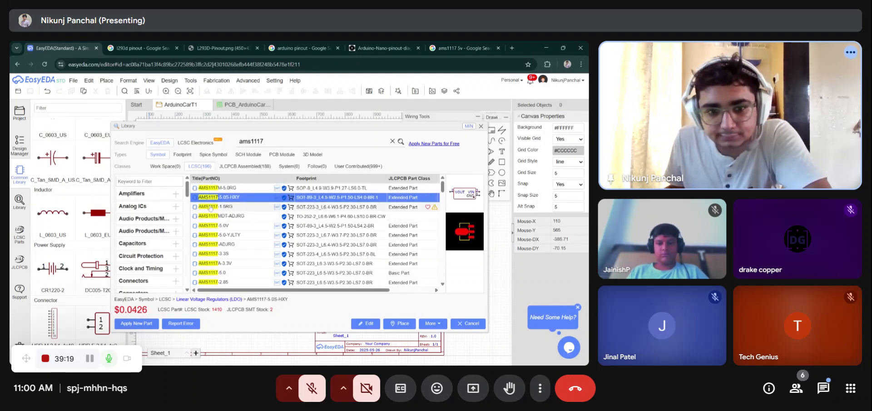
click(212, 207)
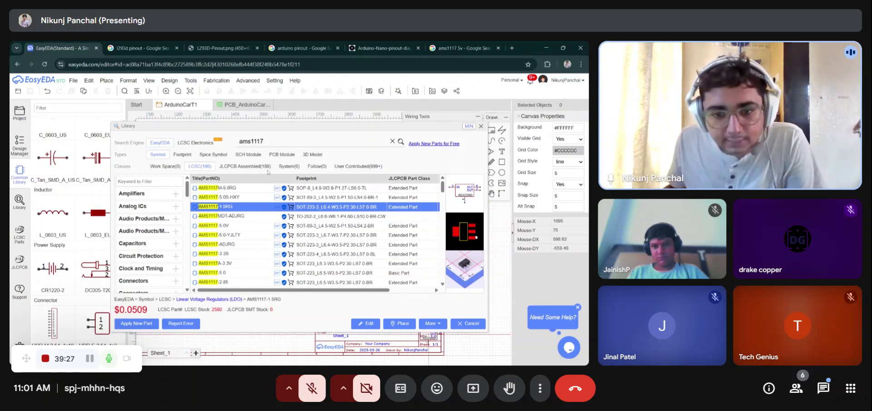
click(217, 217)
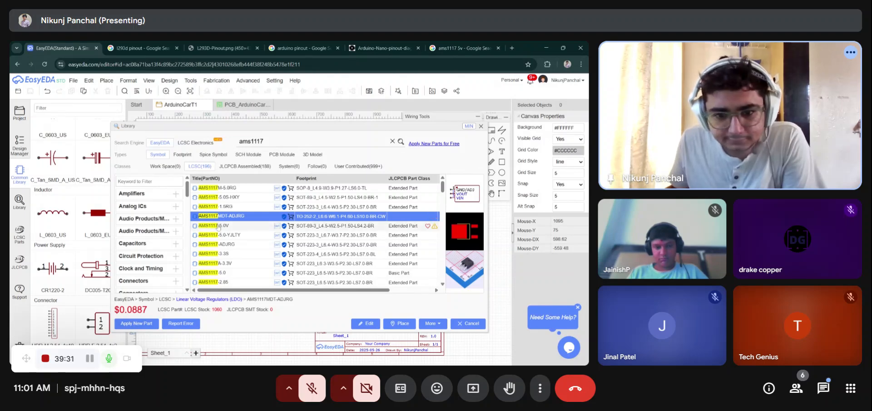
click(219, 227)
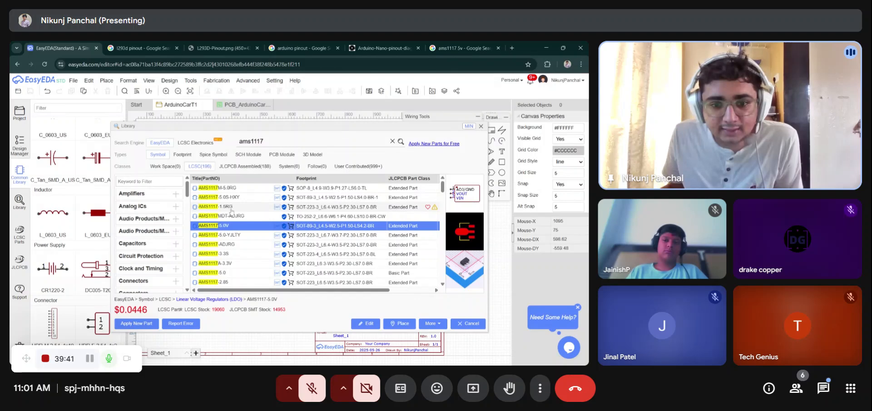
click(311, 207)
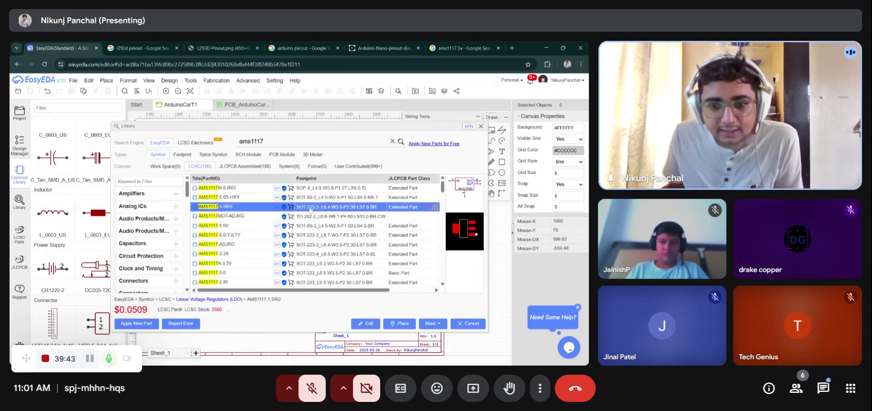
click(234, 226)
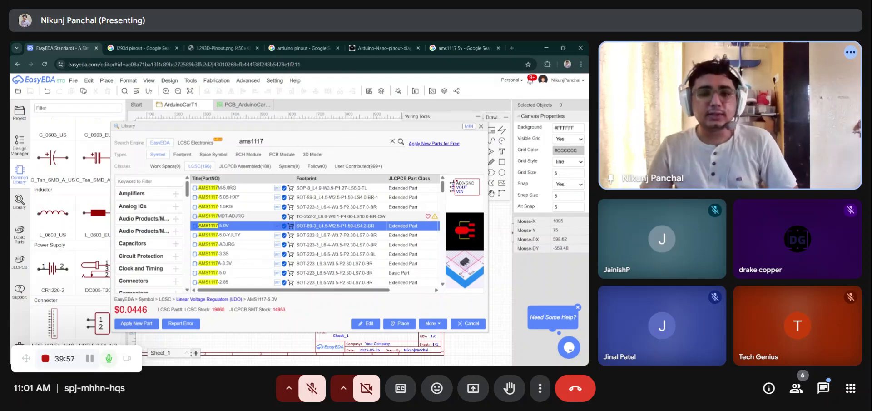
- Open sunrom.com in a new browser tab and search it for ams1117
key(alt+Tab)
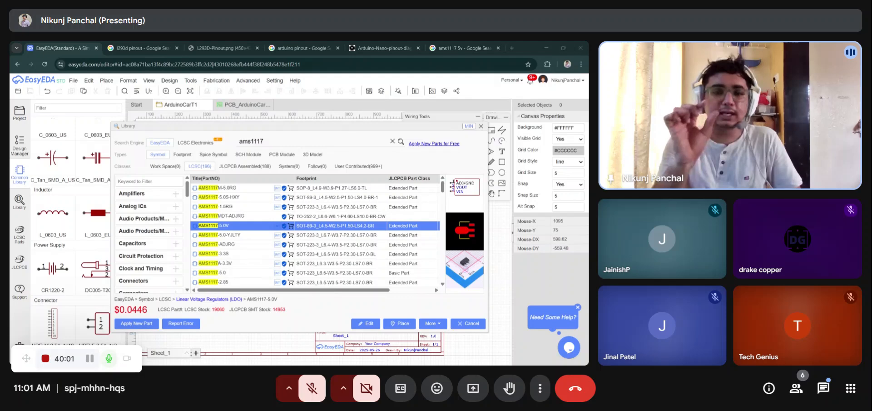
key(alt+Tab)
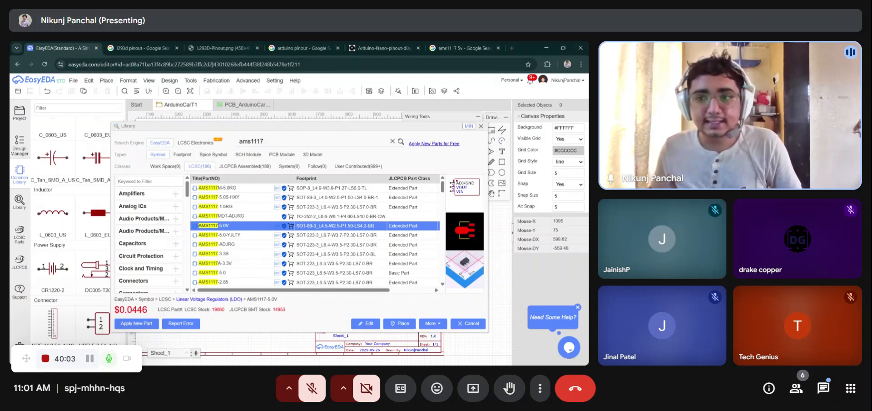
click(512, 47)
text(sunrom.com)
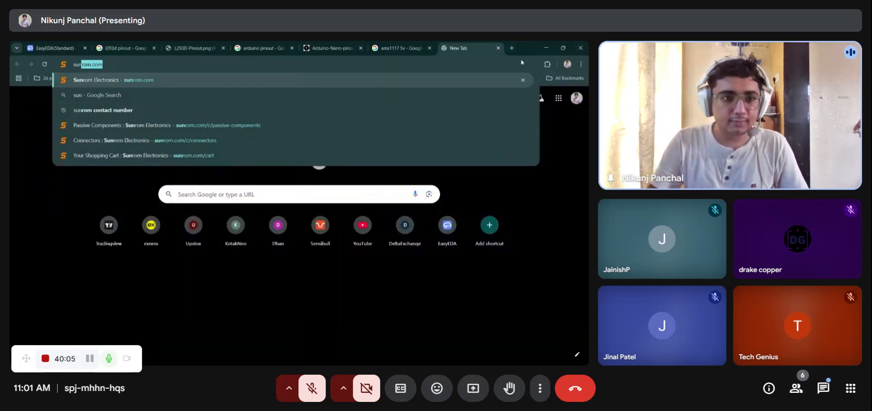
key(Return)
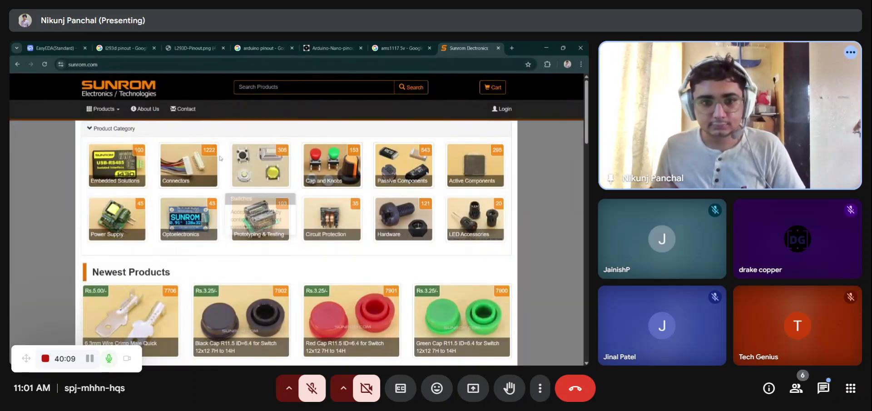
click(254, 87)
text(ams)
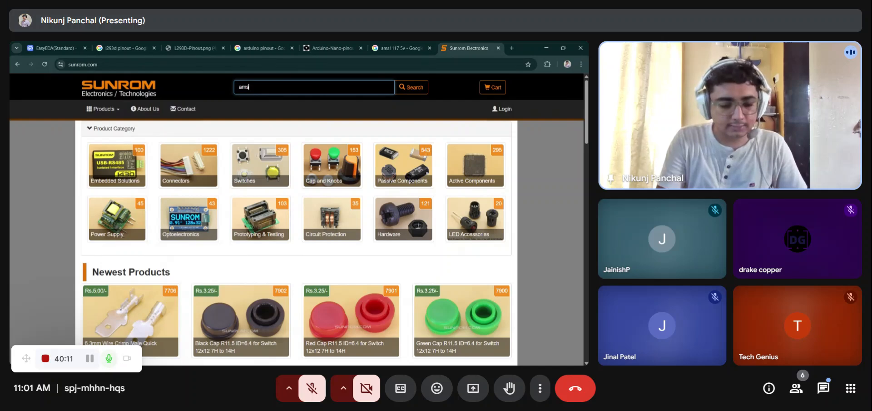
text(1117)
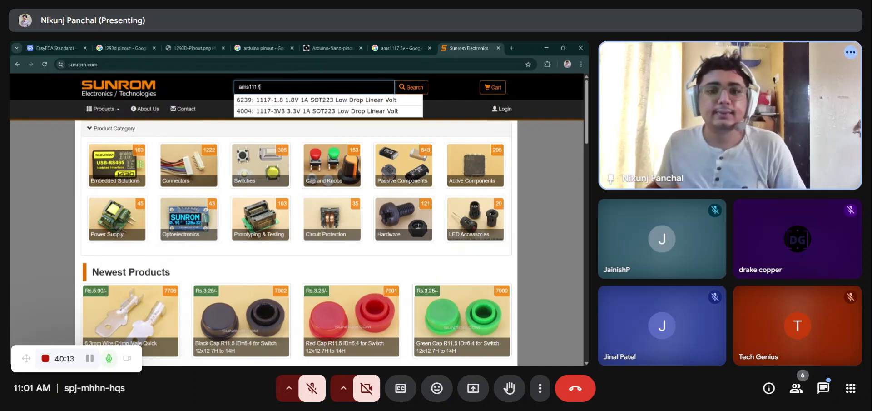
click(411, 87)
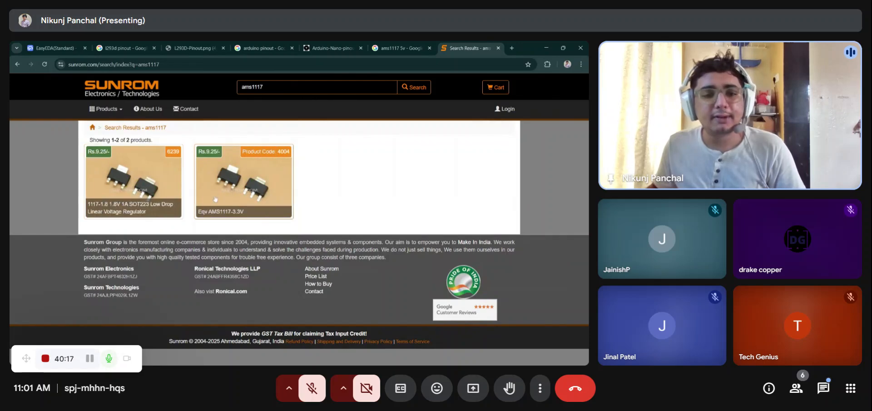
- Open the 1117-3V3 3.3V SOT223 regulator product page and review its package details
click(231, 182)
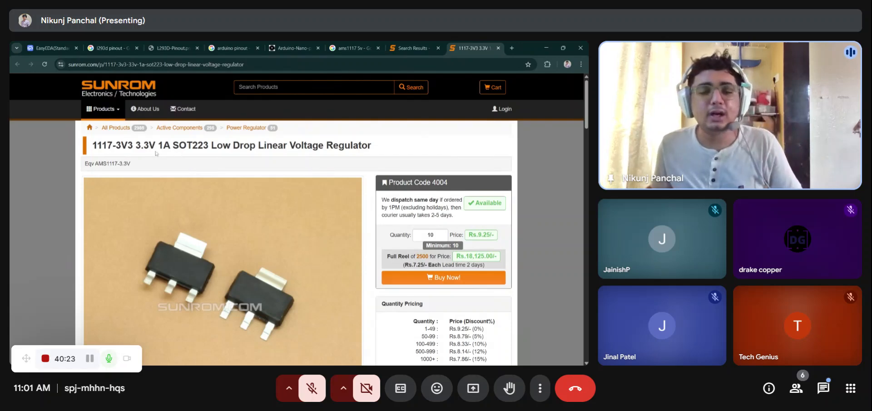
scroll(336, 178, down, 5)
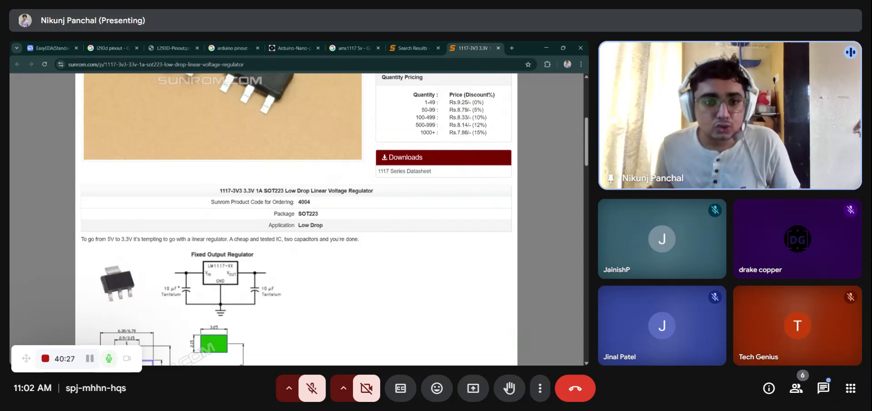
double_click(307, 213)
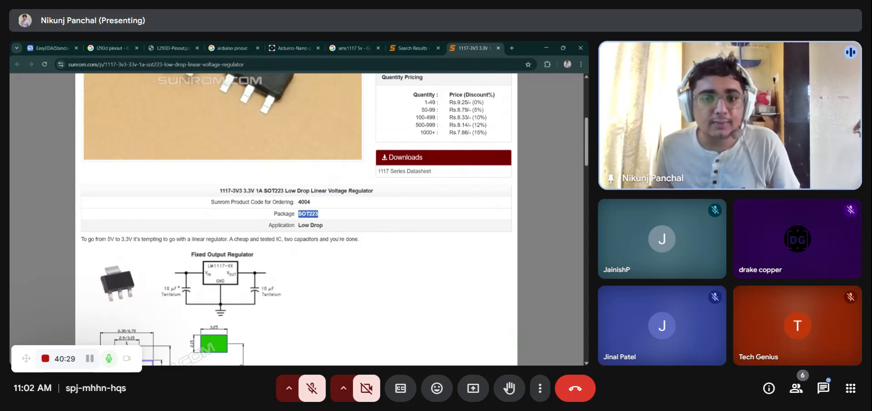
click(352, 218)
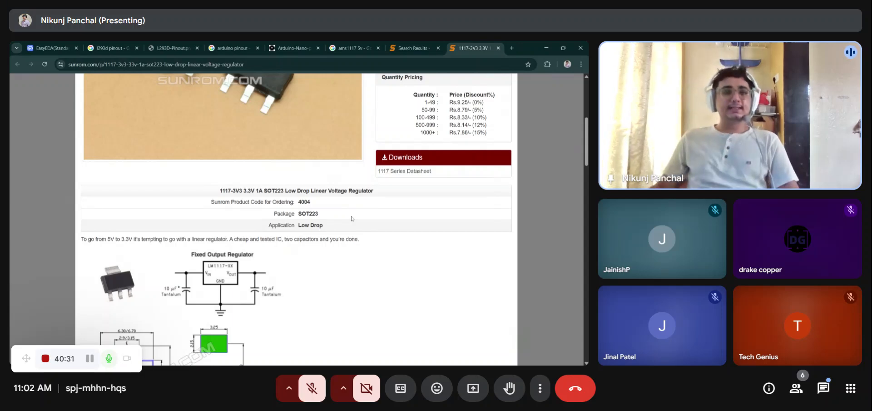
- Browse Sunrom's SMD resistors under Passive Components, filtering by the 1206 package
click(408, 48)
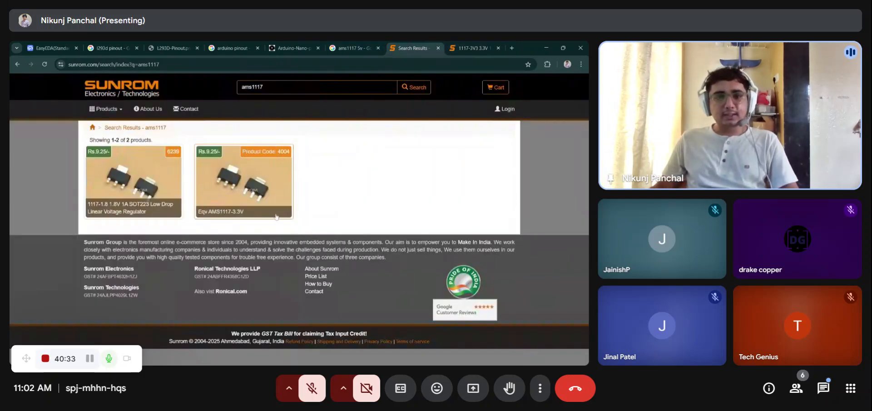
click(112, 85)
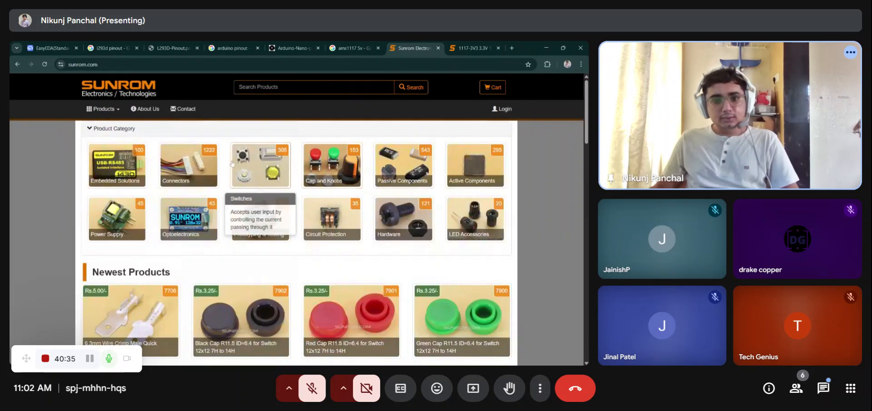
click(393, 168)
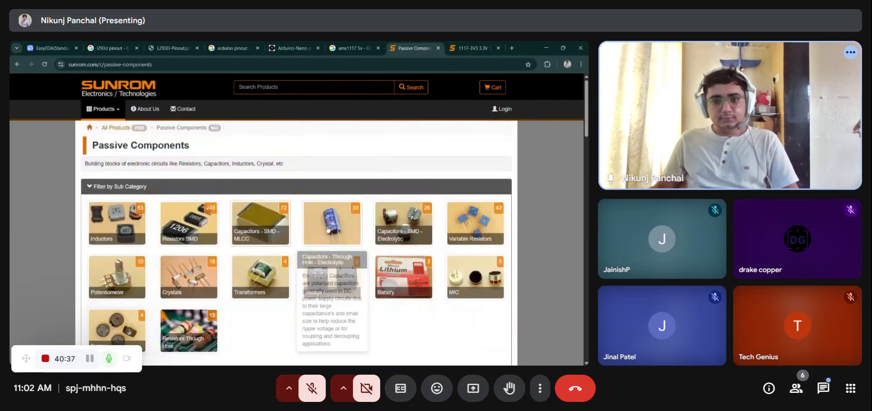
click(188, 221)
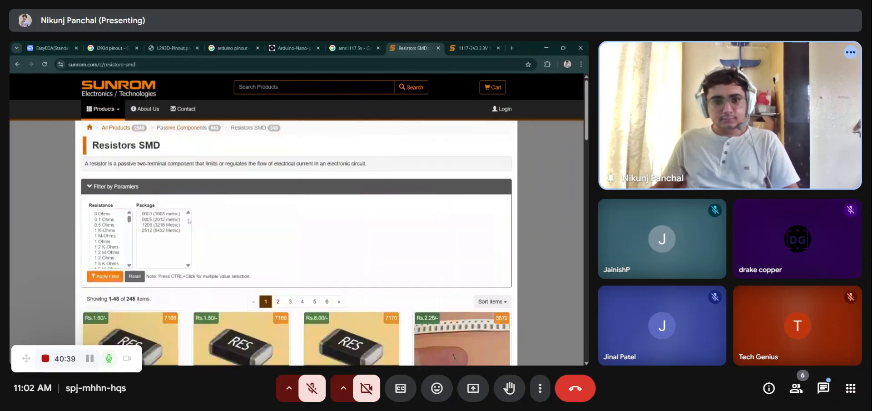
click(155, 225)
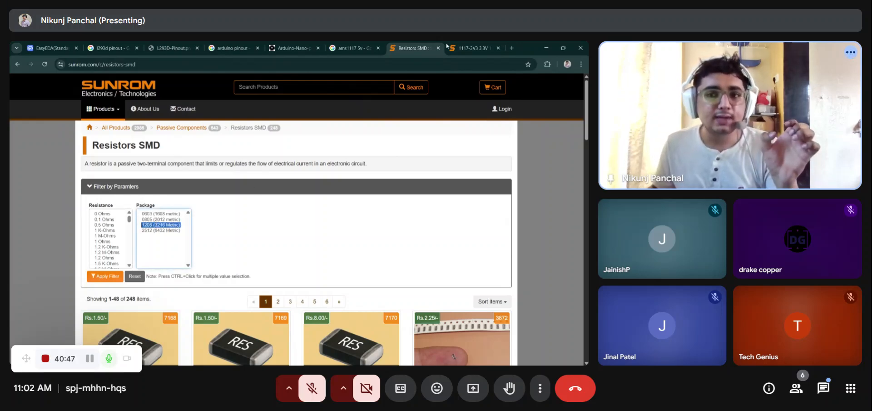
- Return to the 1117-3V3 regulator product page and review it
key(ctrl+Tab)
scroll(315, 121, up, 3)
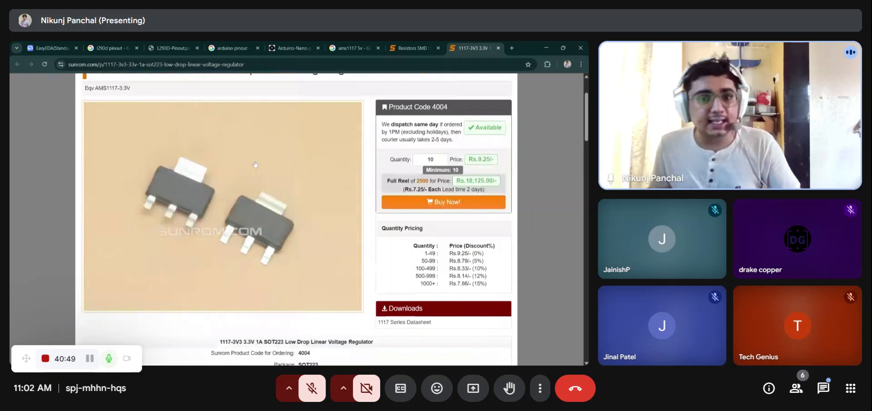
scroll(273, 172, down, 2)
scroll(259, 187, up, 1)
scroll(259, 187, up, 3)
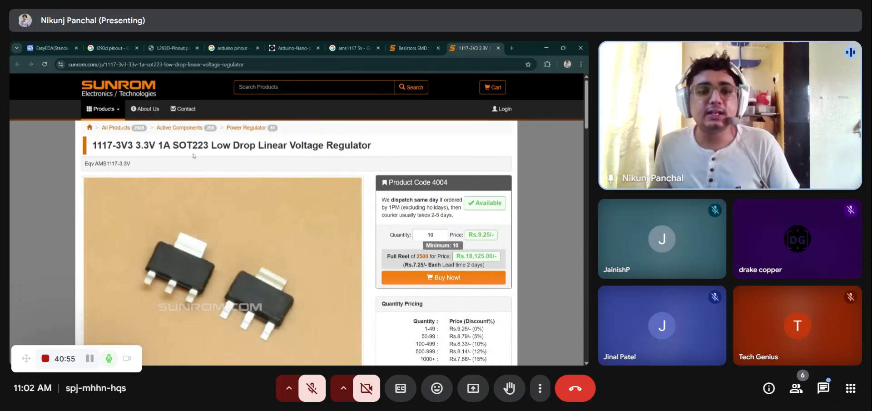
- Place the AMS1117-1.5RG regulator from the library beside the DC jack and save the schematic
scroll(180, 176, down, 3)
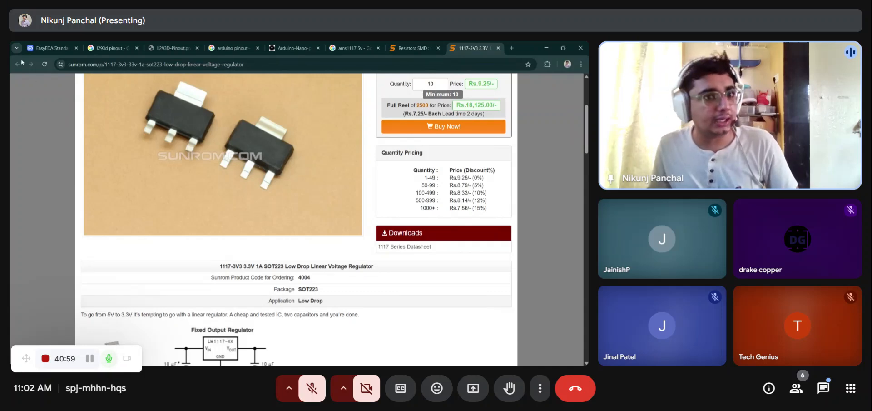
click(42, 48)
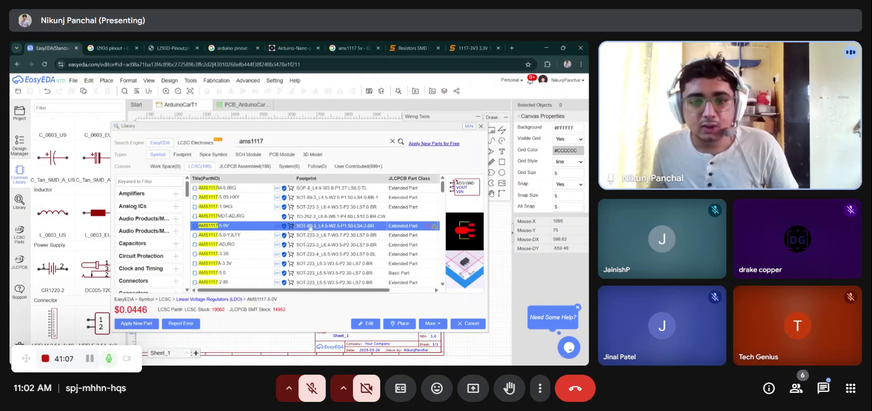
click(303, 208)
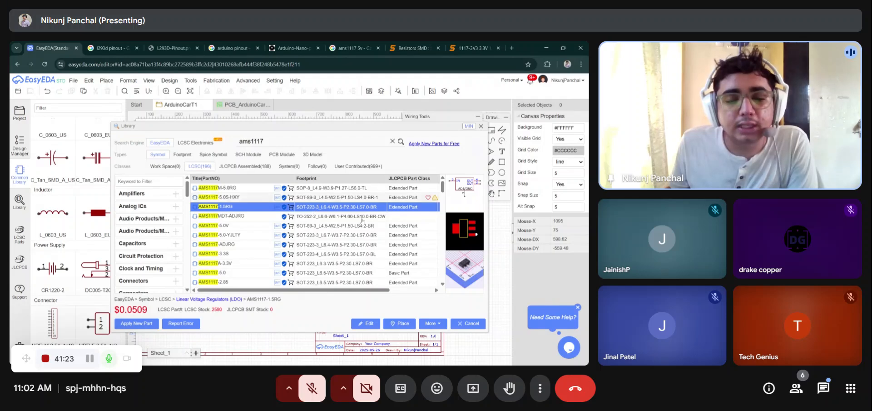
click(404, 323)
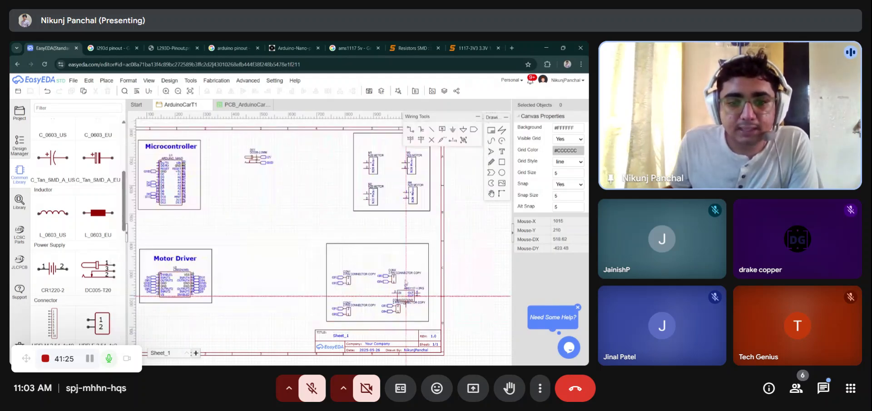
click(263, 189)
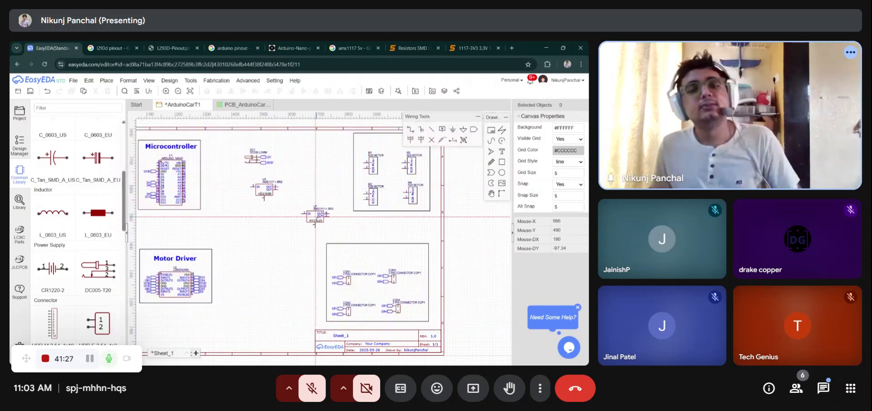
key(Escape)
scroll(302, 215, up, 2)
scroll(302, 215, down, 1)
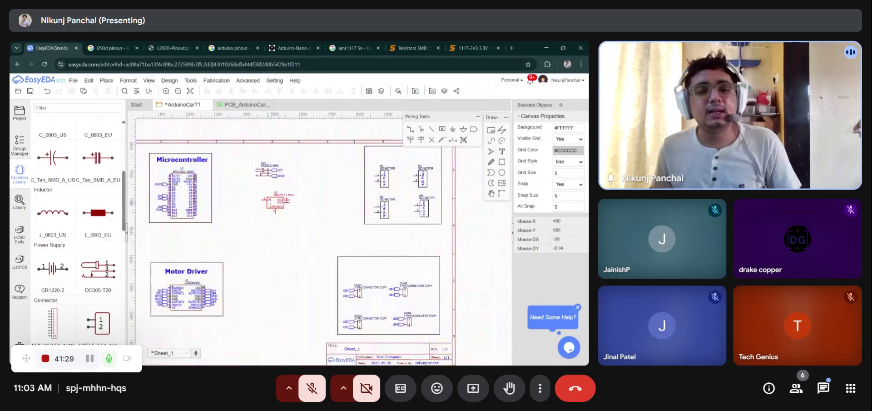
scroll(252, 194, up, 3)
scroll(282, 201, down, 3)
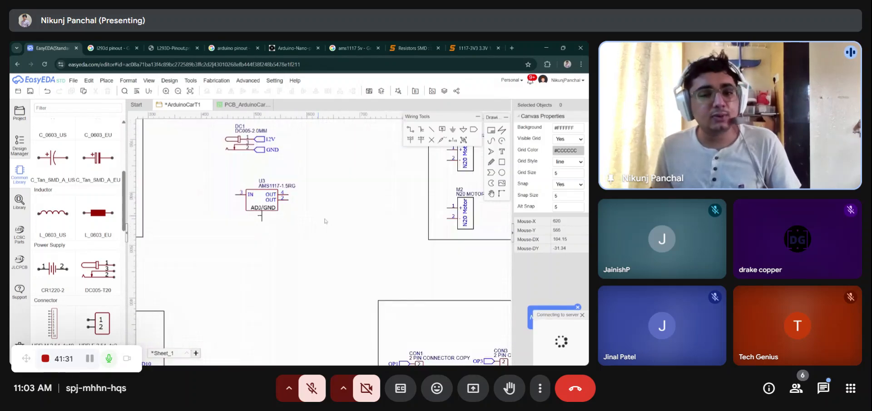
scroll(273, 200, up, 2)
key(ctrl+s)
scroll(273, 200, up, 1)
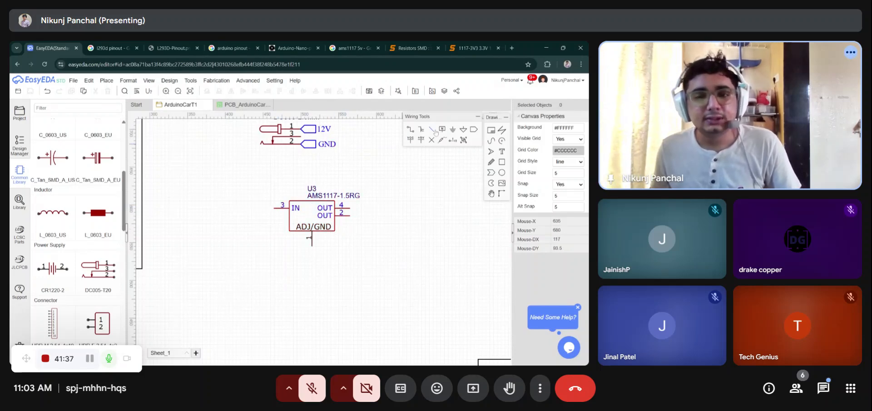
- Review the 1117-3V3 regulator product page again before returning to the schematic
click(455, 48)
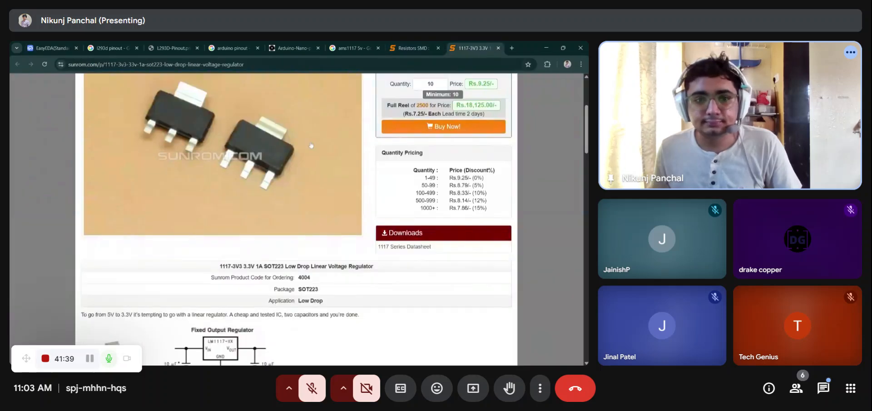
scroll(226, 207, up, 2)
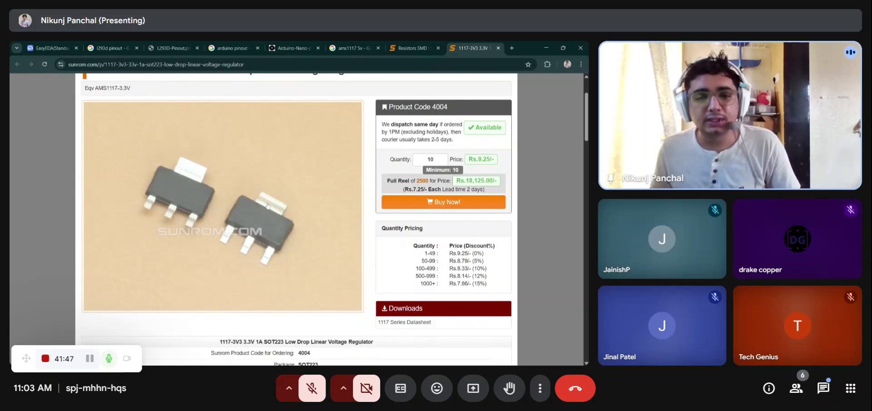
click(55, 48)
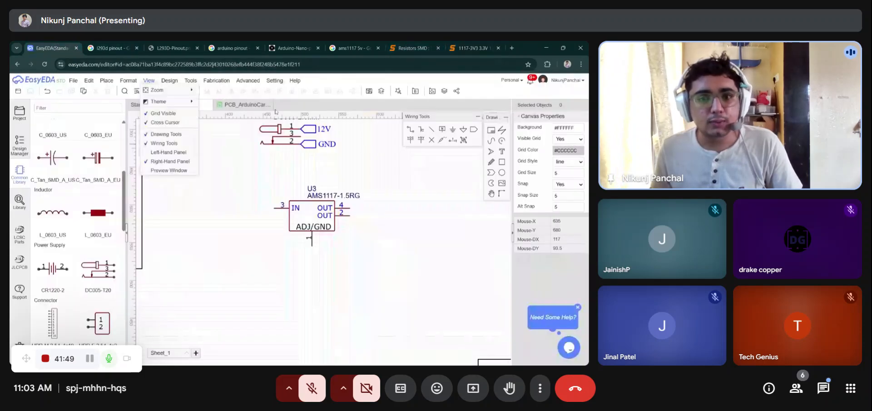
click(283, 172)
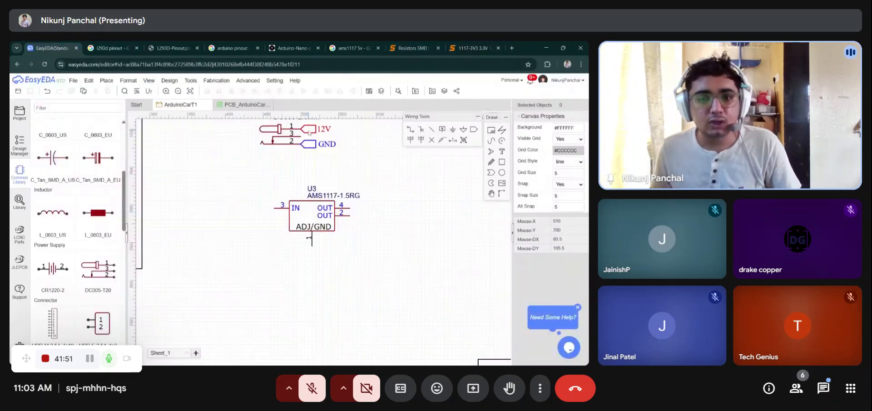
- Copy the 12V net port and attach the copy to the regulator's IN pin
click(309, 132)
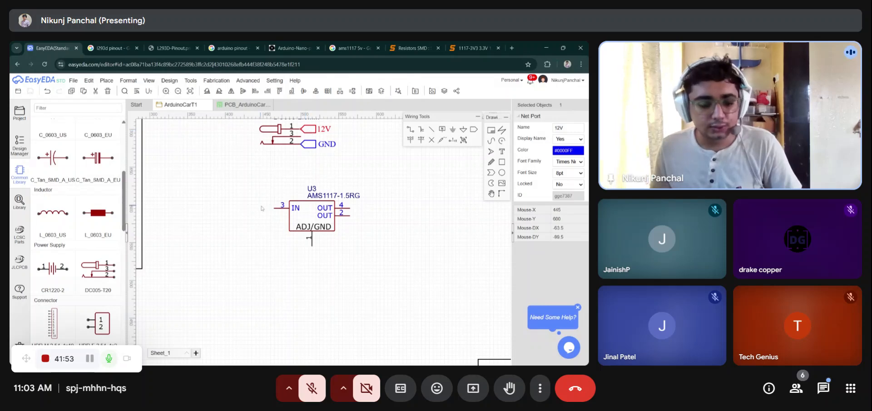
key(ctrl+c)
key(ctrl+v)
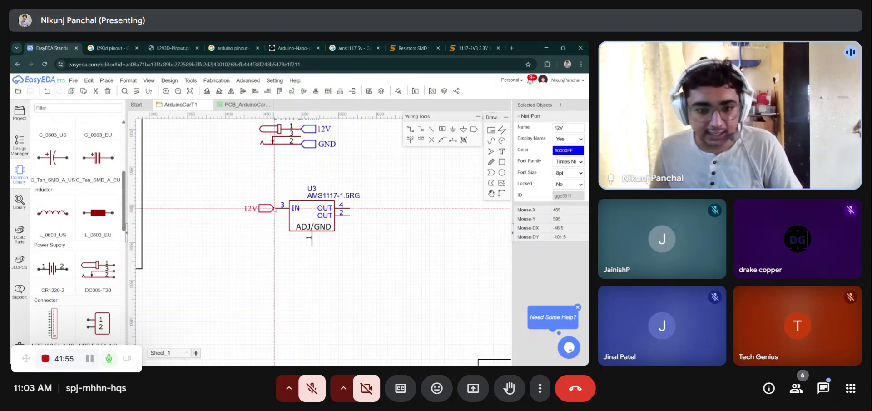
click(275, 208)
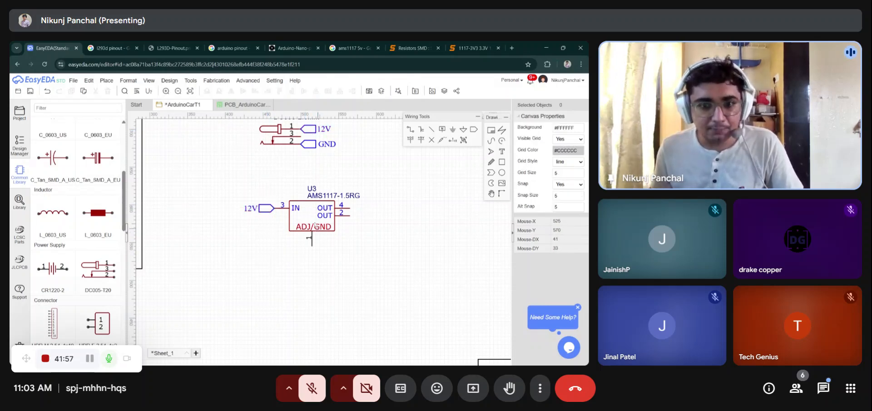
- Copy the GND net port, rotate it, and attach it to the regulator's ADJ/GND pin
click(313, 145)
key(ctrl+c)
key(ctrl+v)
key(space)
key(space)
key(space)
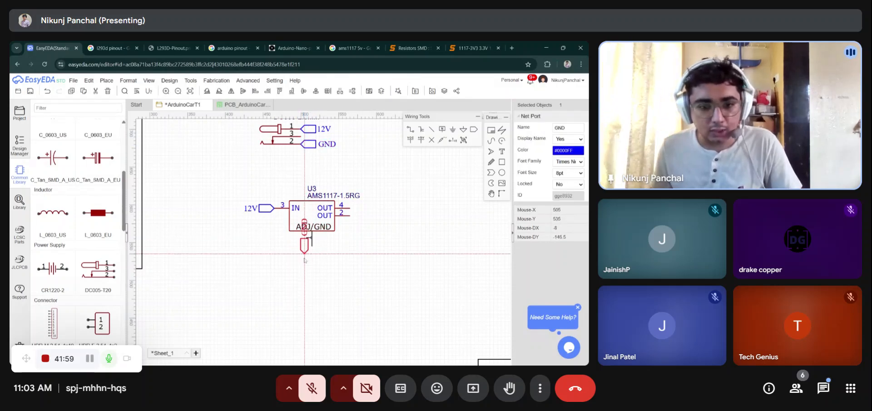
click(312, 246)
click(356, 246)
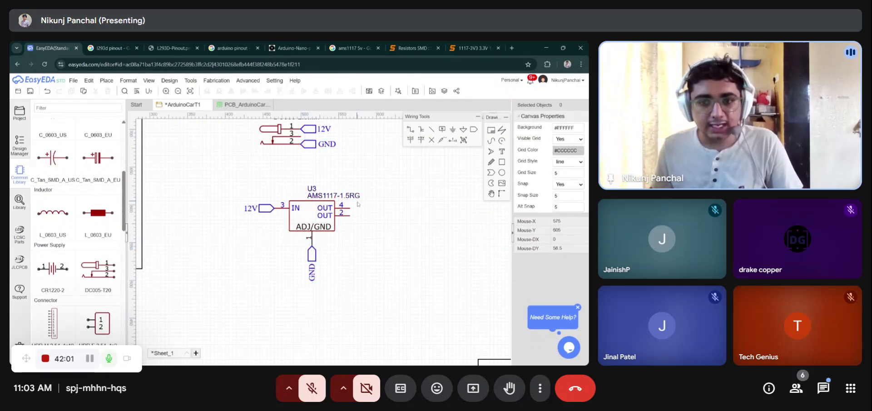
- Place a net port on the regulator's output pin 4 and rename it OUT
click(473, 129)
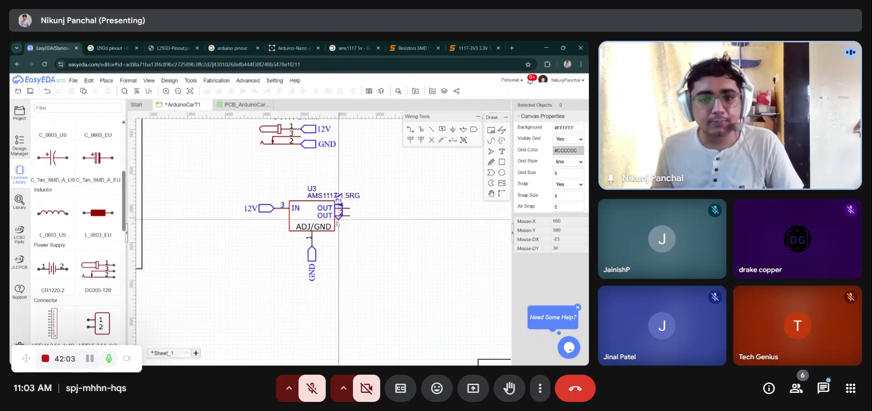
click(351, 209)
key(Escape)
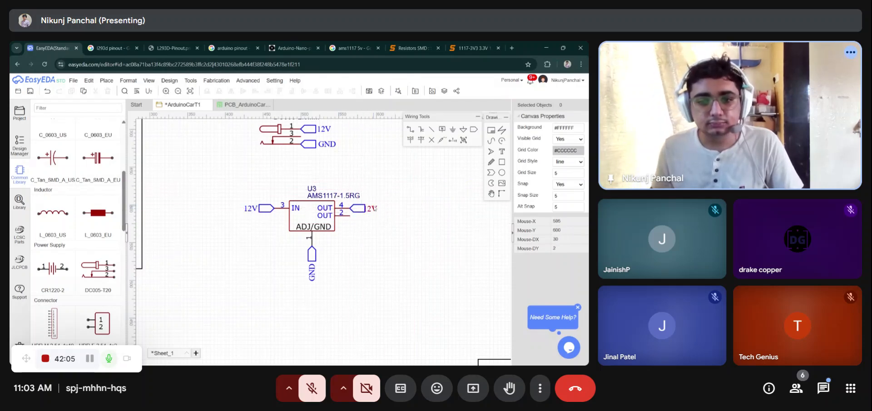
double_click(373, 208)
text(OUT)
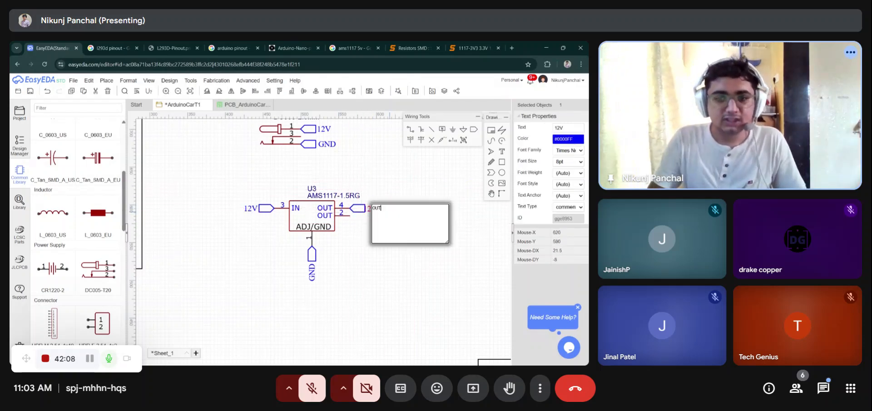
key(Return)
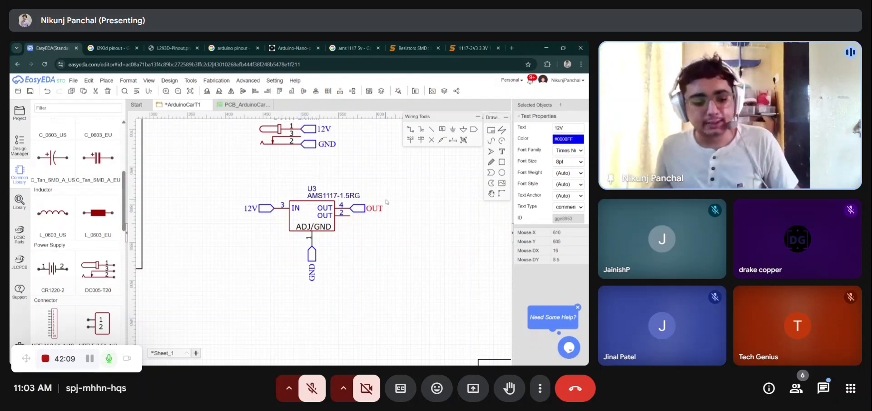
- Copy the OUT net port onto the regulator's second OUT pin and save the schematic
scroll(401, 204, down, 3)
scroll(386, 208, up, 3)
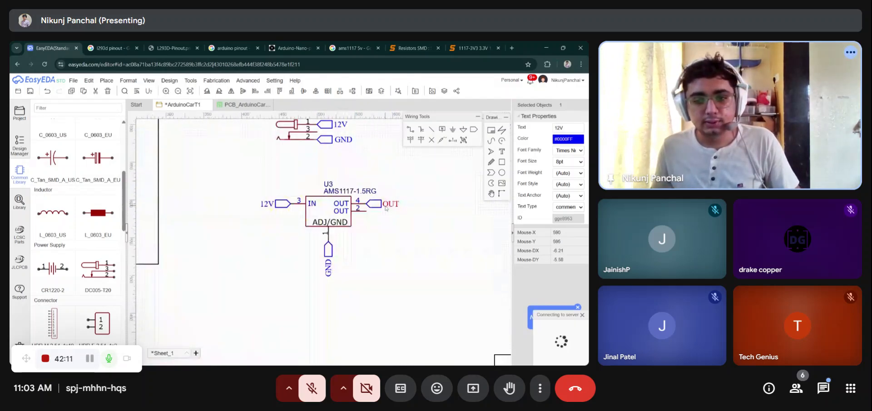
scroll(385, 208, down, 3)
scroll(391, 205, up, 5)
click(396, 203)
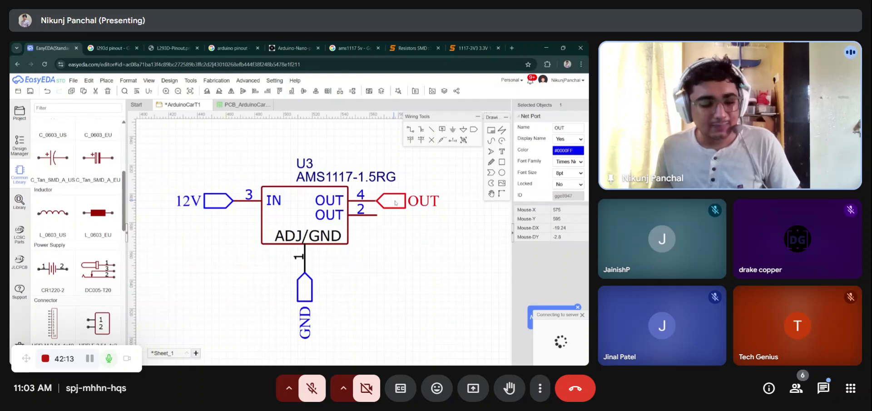
key(ctrl+c)
key(ctrl+v)
click(376, 218)
scroll(389, 223, down, 6)
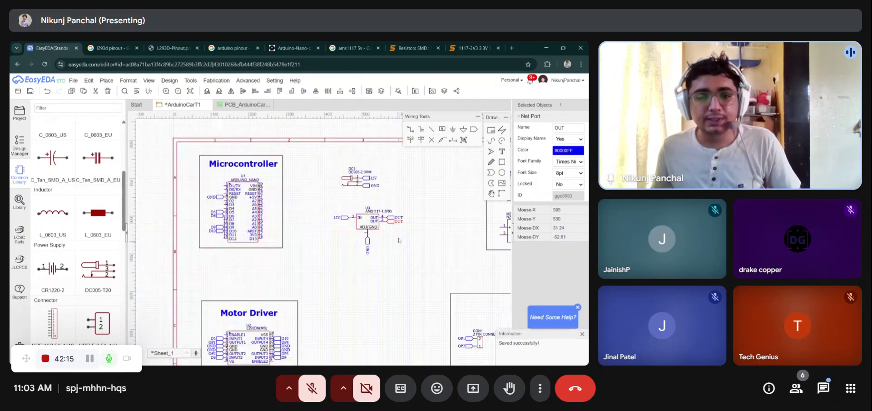
click(399, 240)
scroll(398, 240, down, 3)
scroll(391, 245, up, 6)
key(ctrl+s)
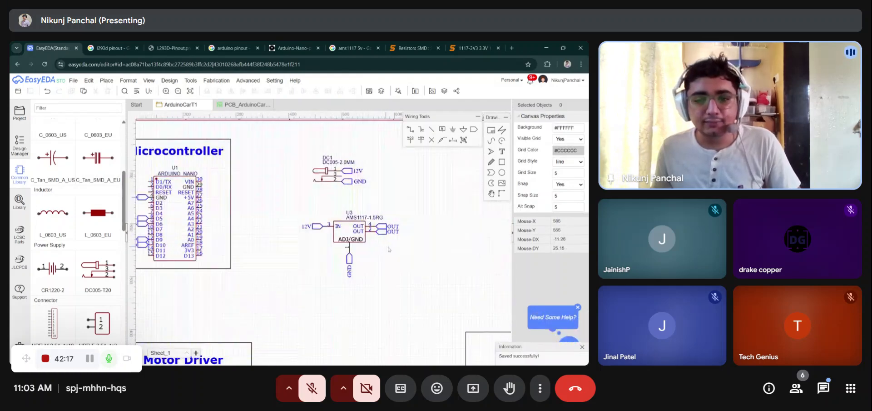
- Copy the OUT net port to the Arduino Nano's VIN pin and save
click(382, 233)
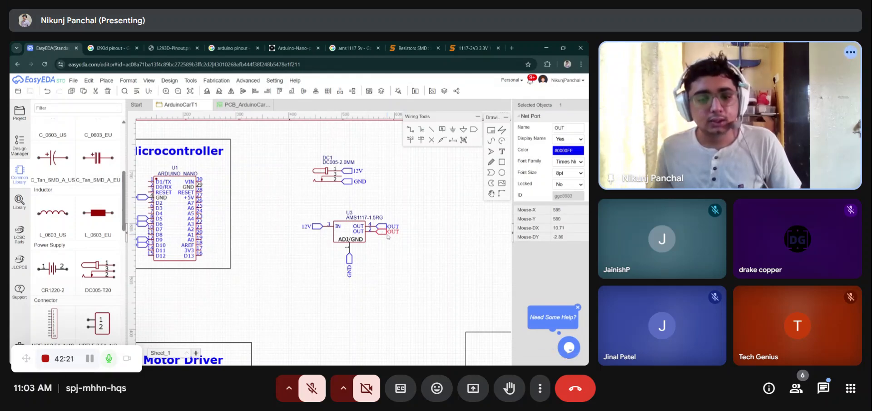
key(ctrl+c)
key(ctrl+v)
scroll(216, 193, up, 4)
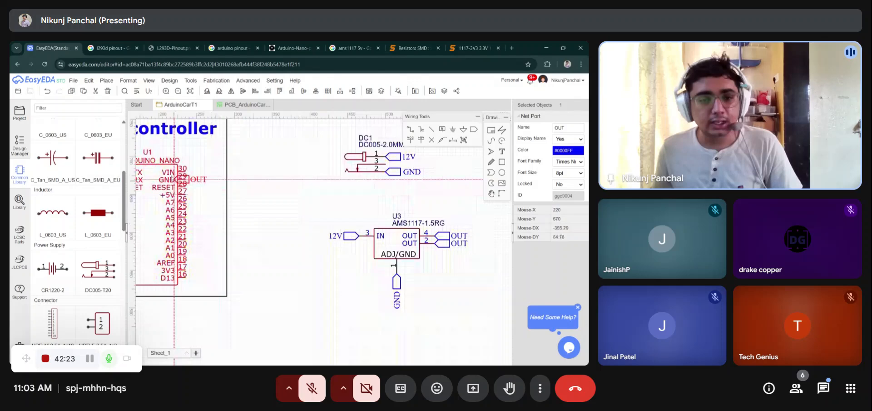
click(191, 171)
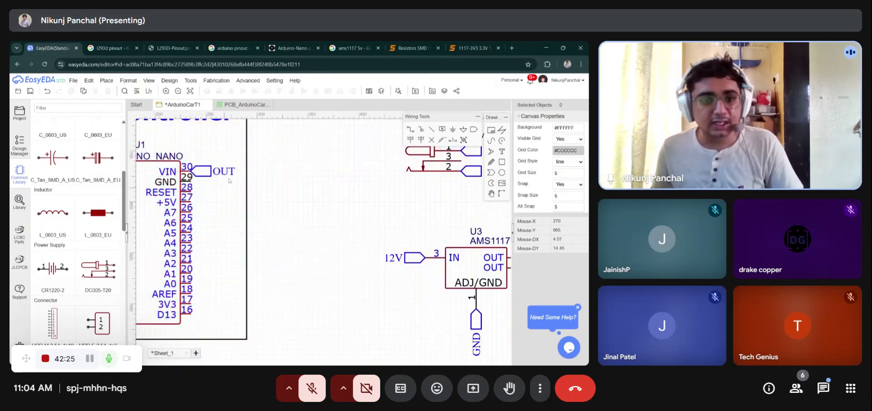
key(ctrl+s)
- Attach a copy of the OUT net port to the L293D driver's VSS pin
scroll(254, 173, down, 6)
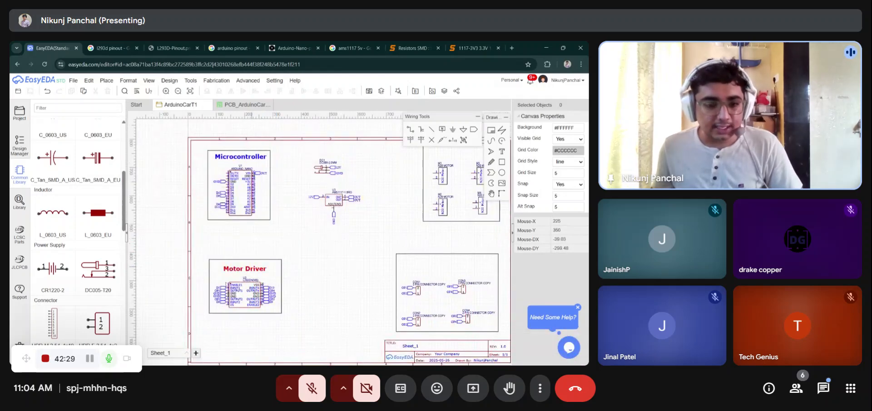
key(ctrl+v)
scroll(285, 293, up, 5)
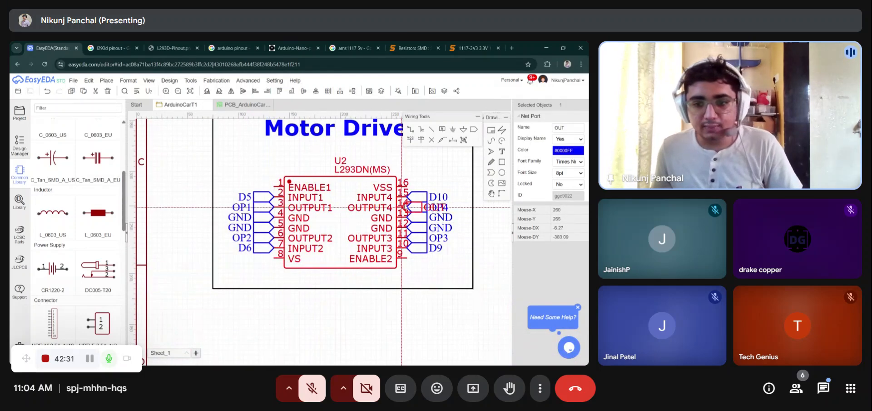
click(409, 187)
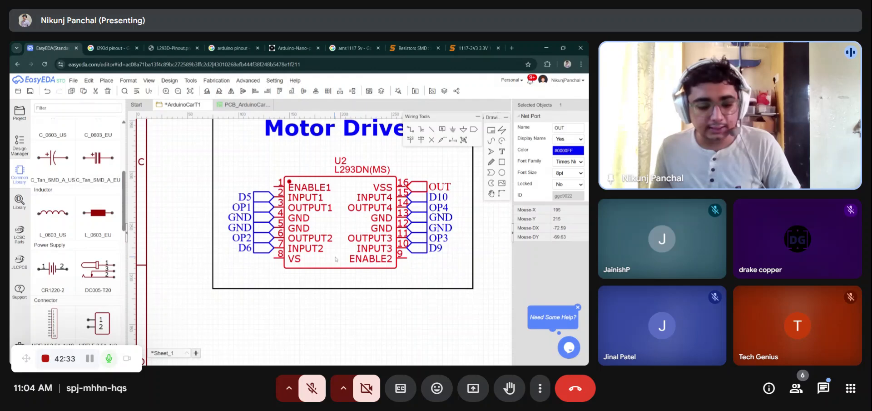
- Attach another OUT net port to the L293D driver's VS pin and save the schematic
key(ctrl+v)
key(t)
key(Escape)
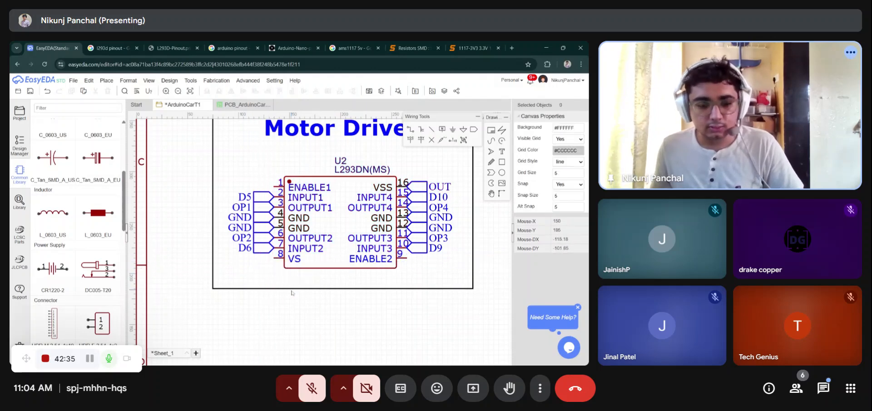
key(ctrl+v)
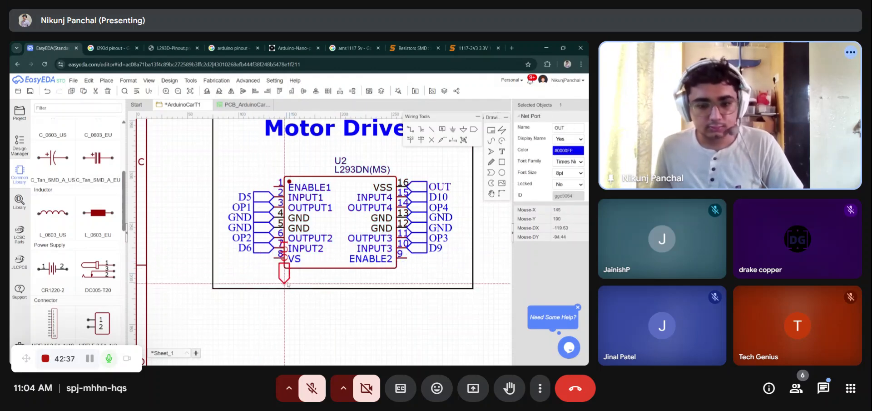
click(274, 259)
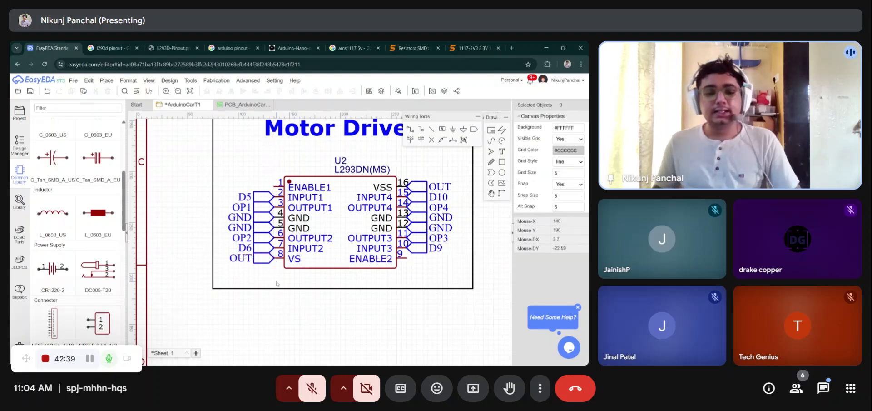
scroll(268, 267, down, 5)
key(ctrl+s)
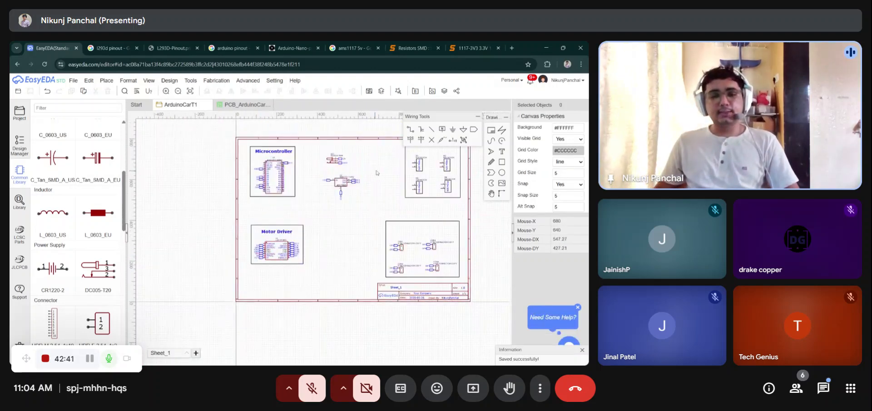
- Zoom in and out across the schematic sheet to review the regulator and power section
scroll(359, 173, up, 3)
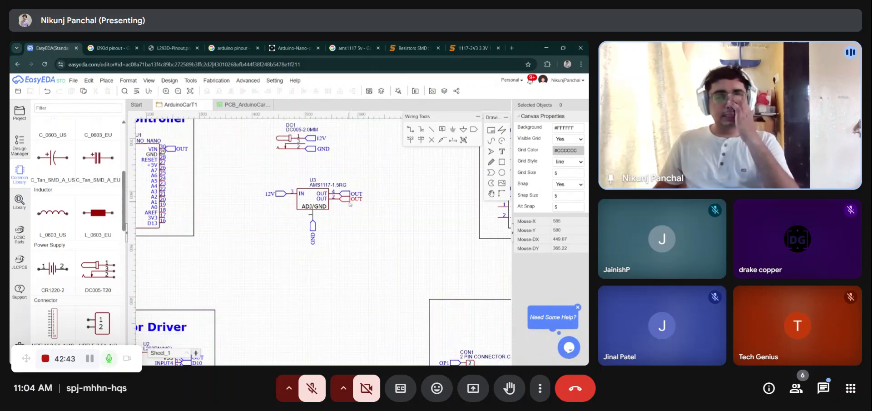
scroll(288, 180, down, 3)
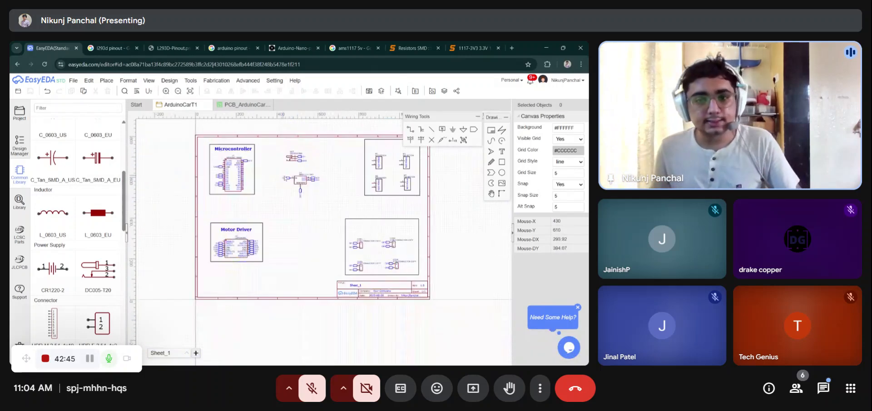
scroll(365, 196, down, 2)
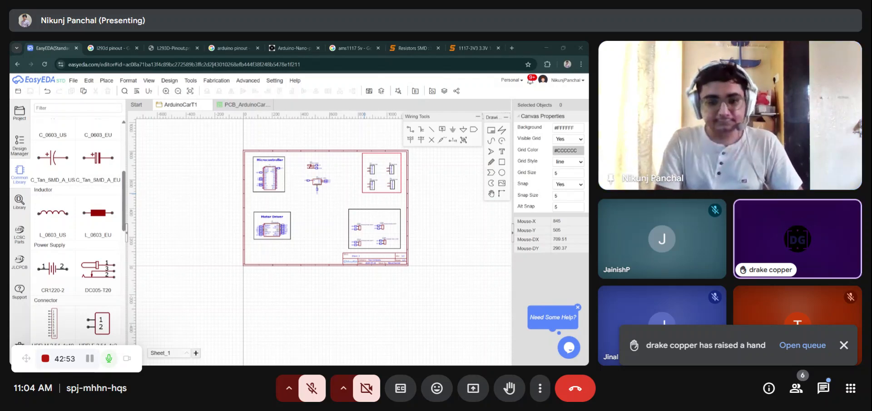
scroll(514, 261, up, 1)
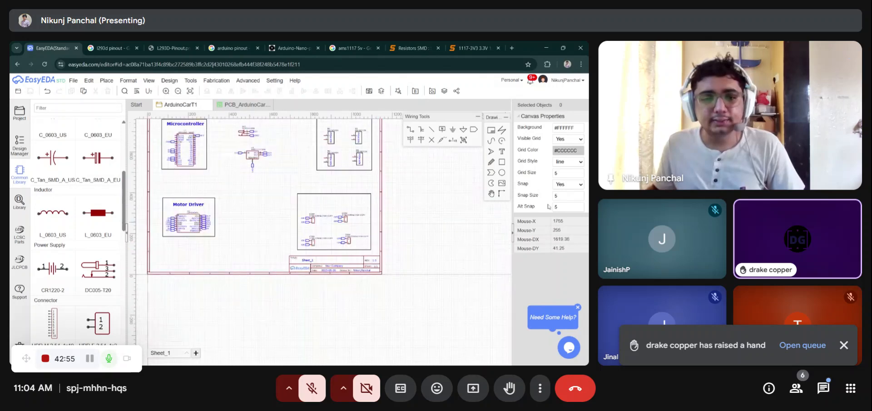
scroll(514, 262, down, 3)
scroll(354, 216, up, 5)
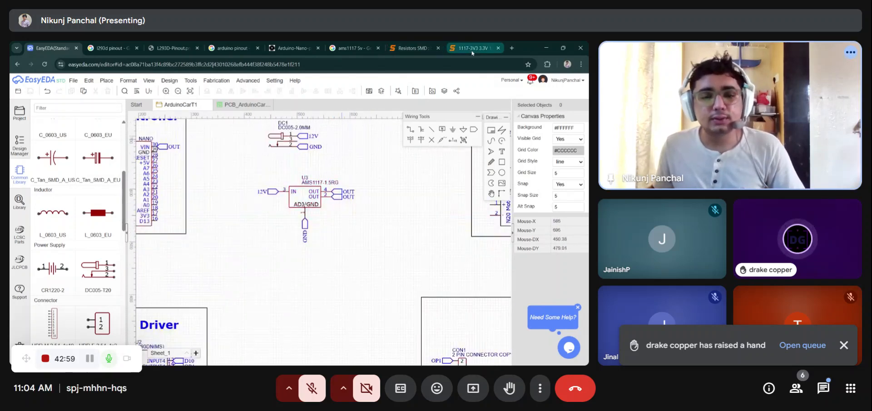
scroll(382, 178, down, 2)
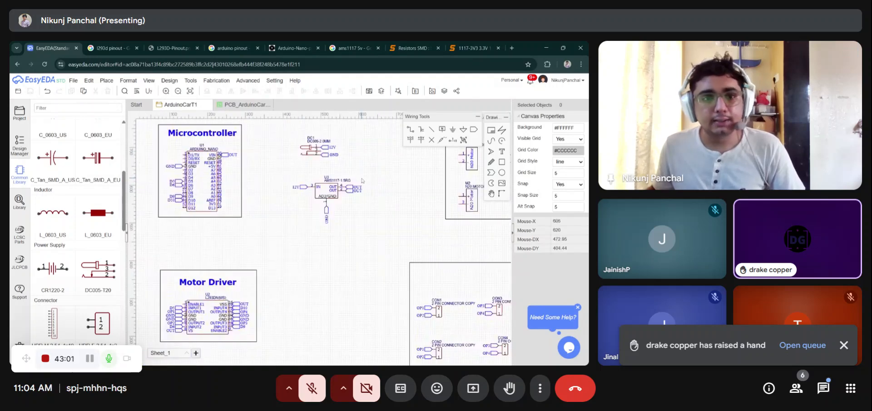
- Consult the AMS1117 5V reference images in the browser and review the whole schematic sheet
click(248, 81)
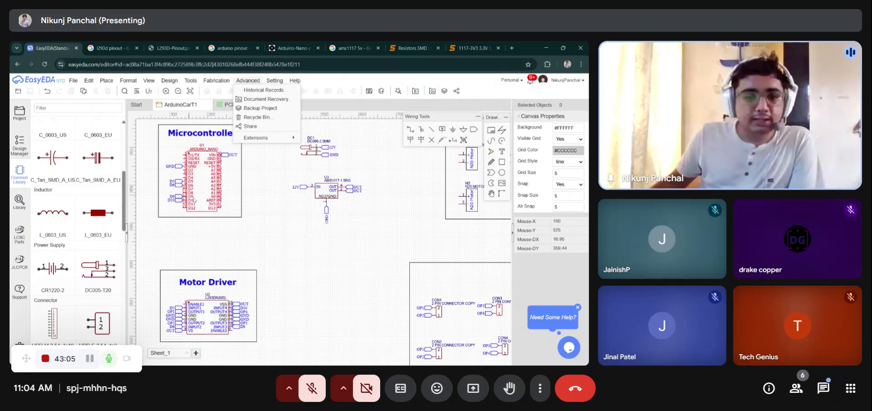
right_drag(376, 214, 354, 244)
click(367, 215)
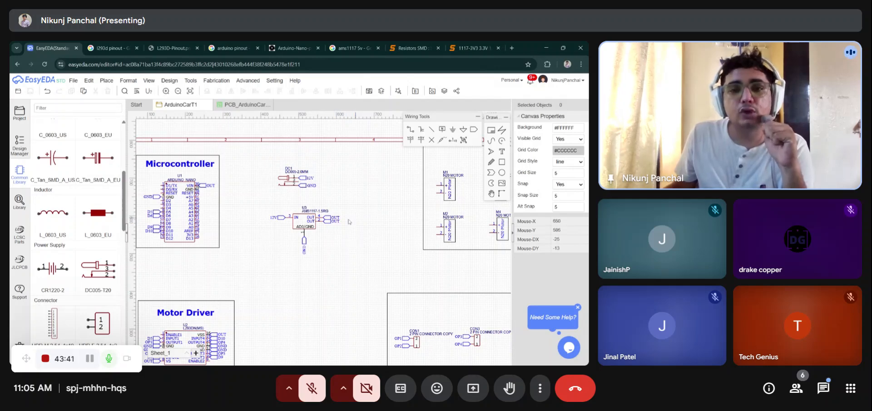
click(357, 48)
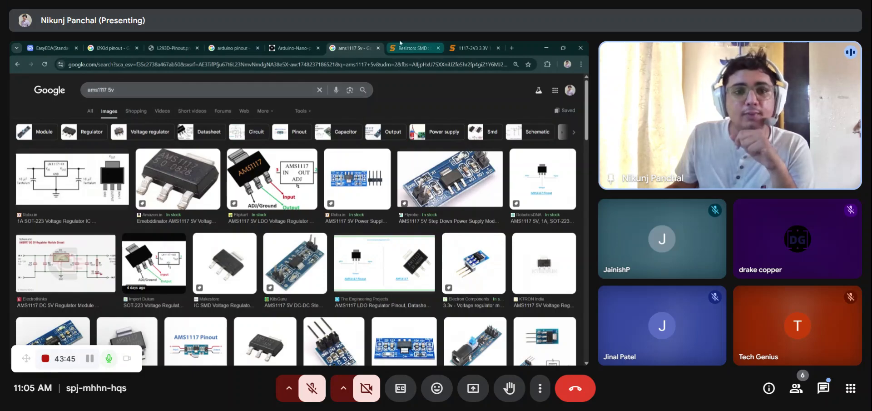
click(50, 47)
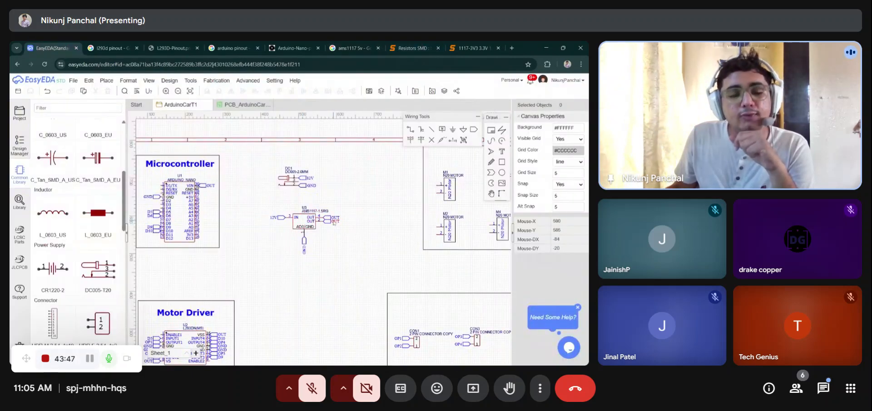
scroll(335, 222, down, 3)
scroll(249, 229, up, 3)
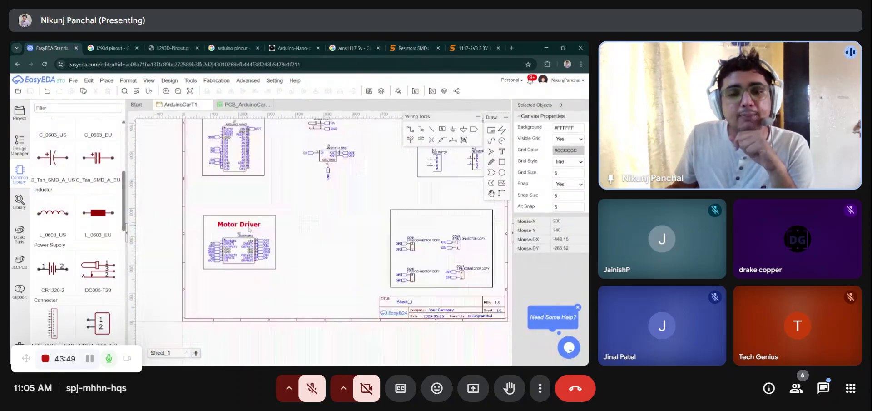
scroll(279, 182, up, 5)
scroll(280, 183, down, 1)
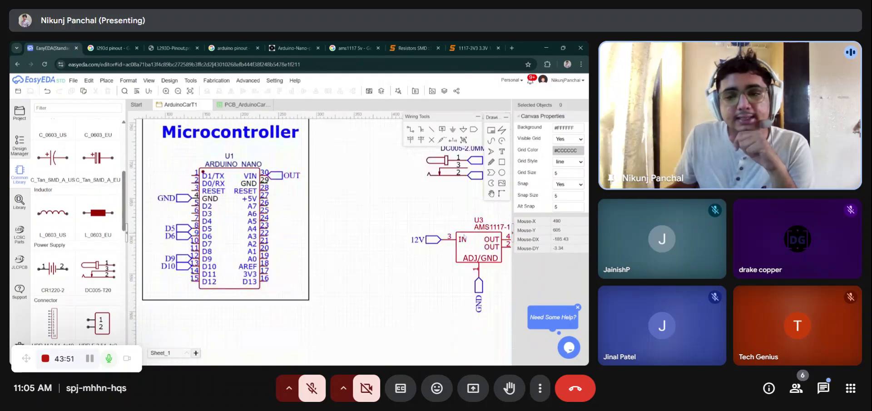
scroll(293, 187, down, 4)
scroll(280, 263, up, 4)
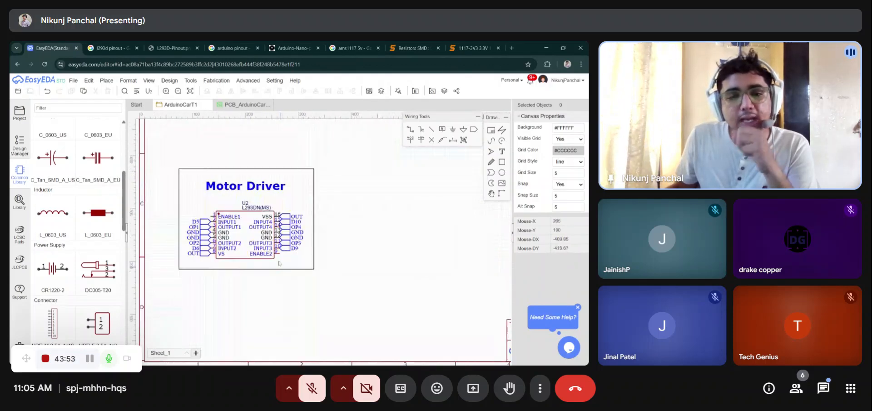
scroll(201, 252, down, 4)
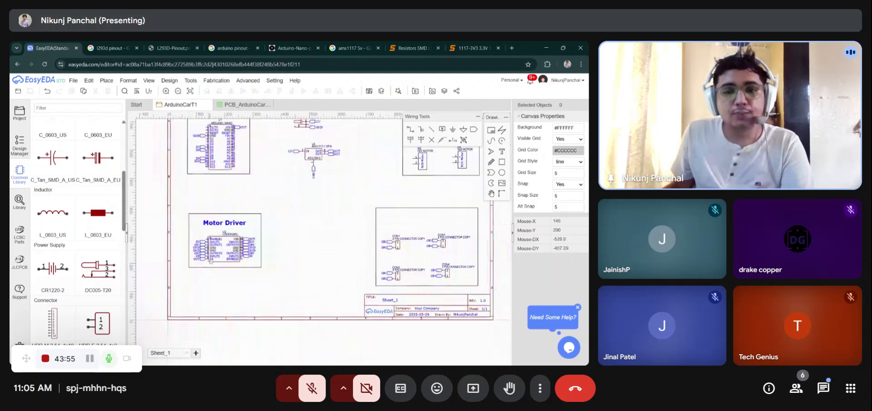
scroll(286, 209, up, 1)
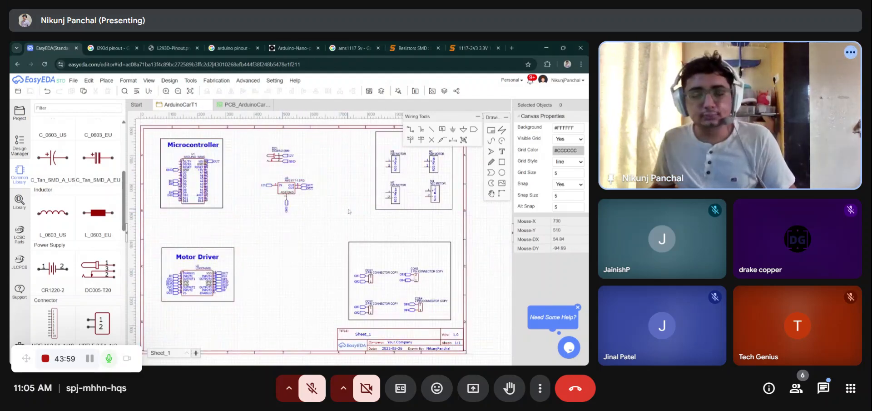
right_drag(348, 211, 287, 217)
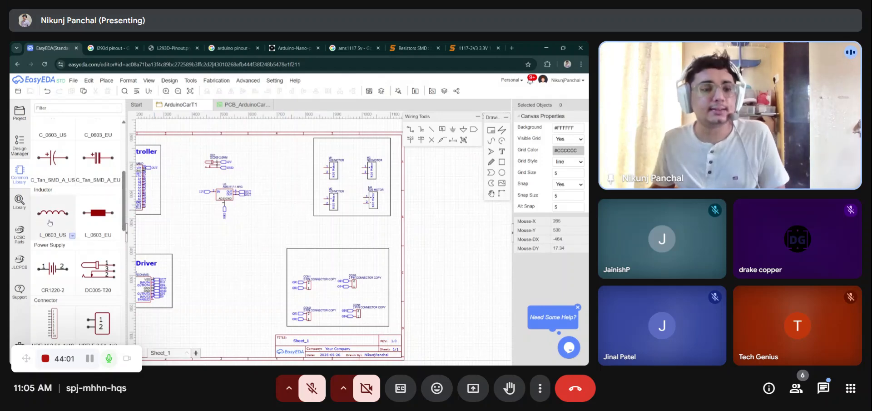
- Search the component library for 100UF SMD and select the XT100UF16V90RV0074 aluminium electrolytic capacitor
click(19, 200)
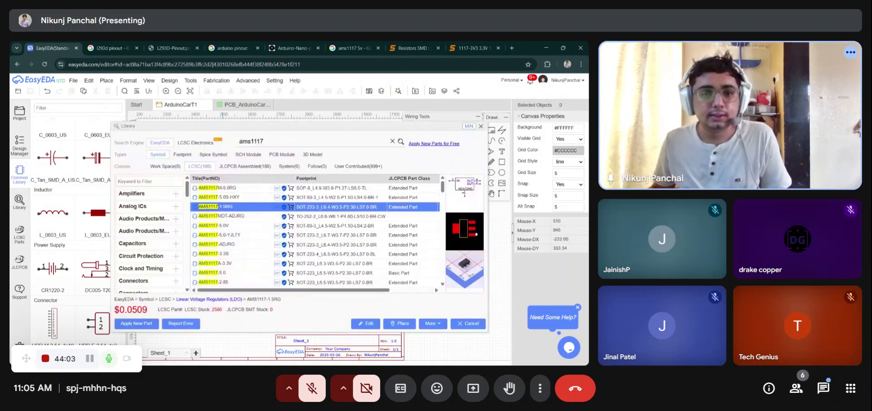
text(100)
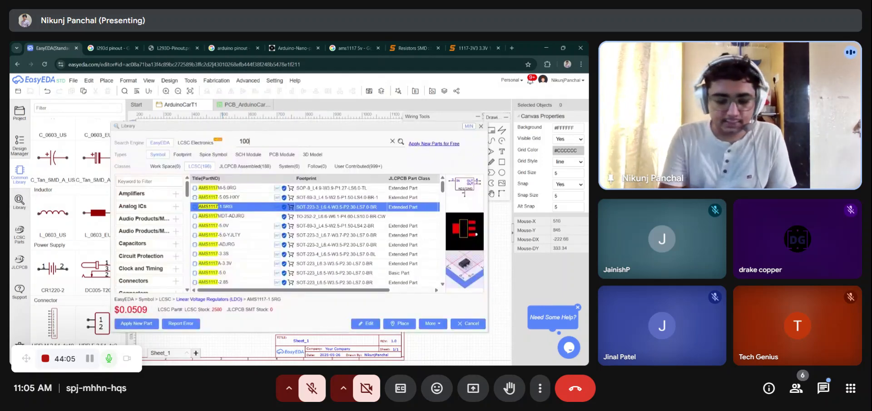
text(UF SMN)
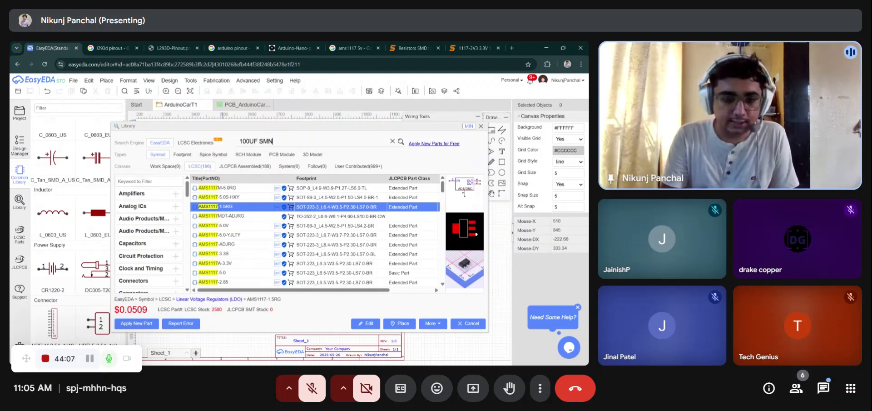
text(D)
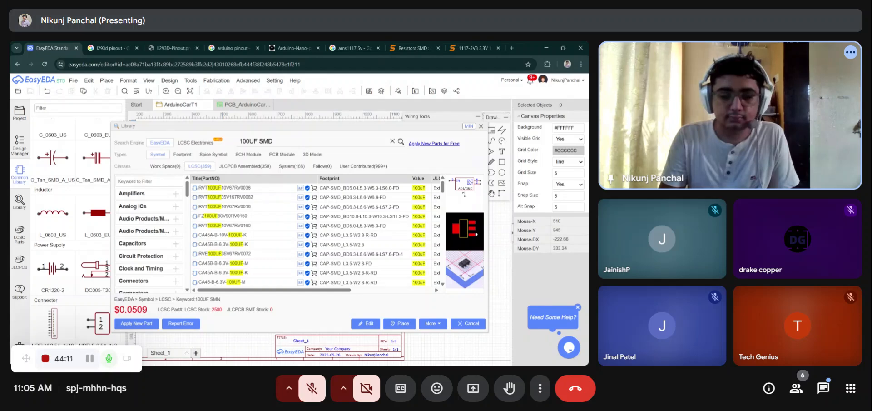
key(Return)
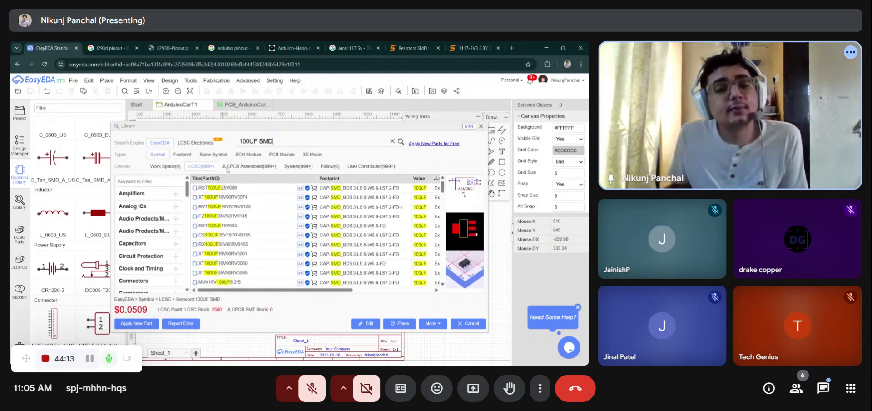
click(236, 199)
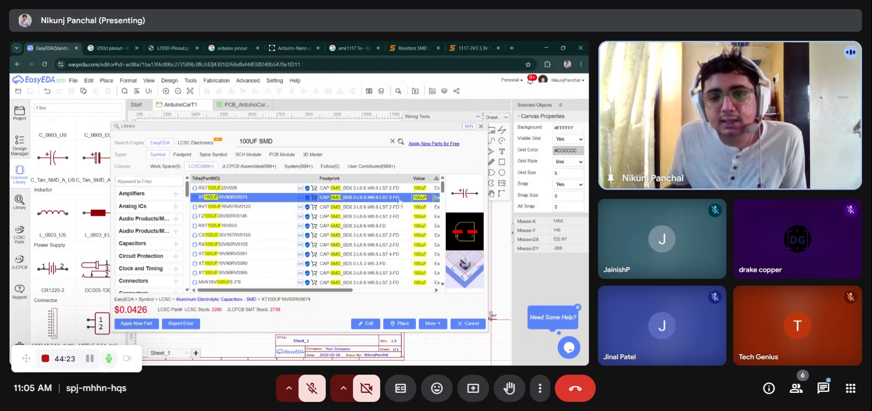
- Place two 100uF capacitors below the motor driver block and save the schematic
click(400, 323)
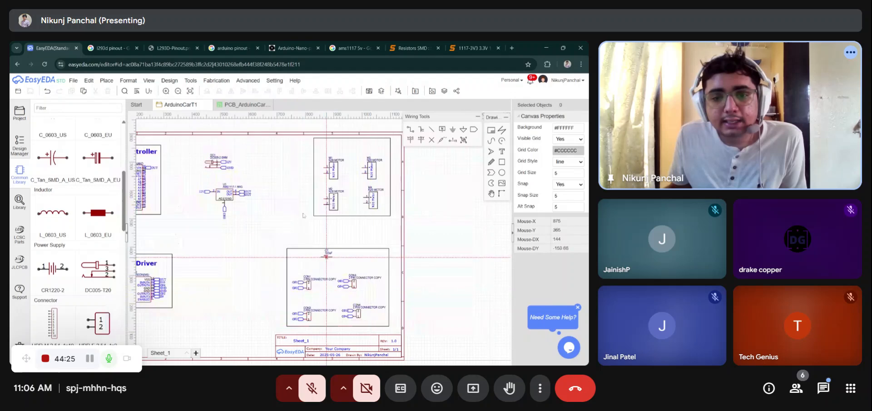
scroll(269, 166, down, 5)
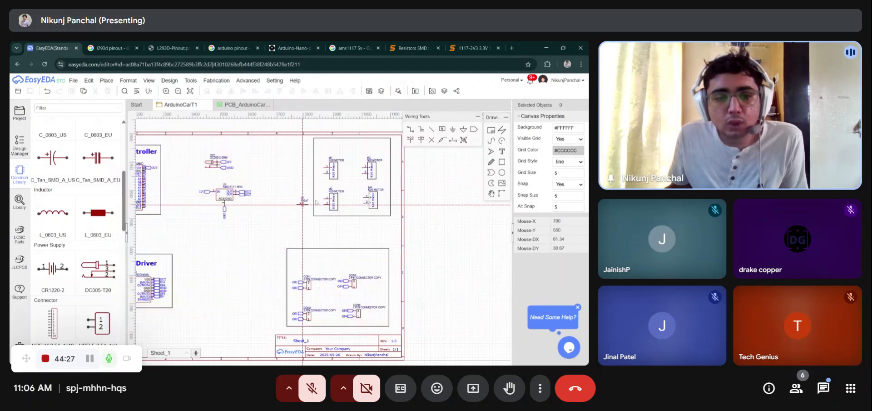
scroll(262, 245, up, 4)
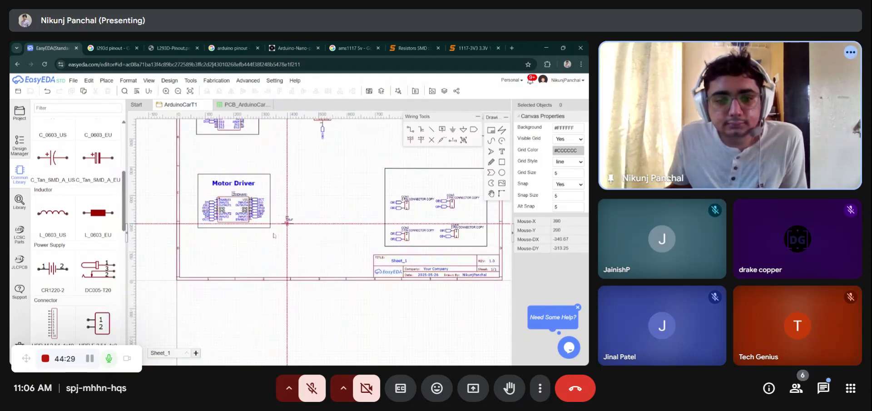
click(212, 241)
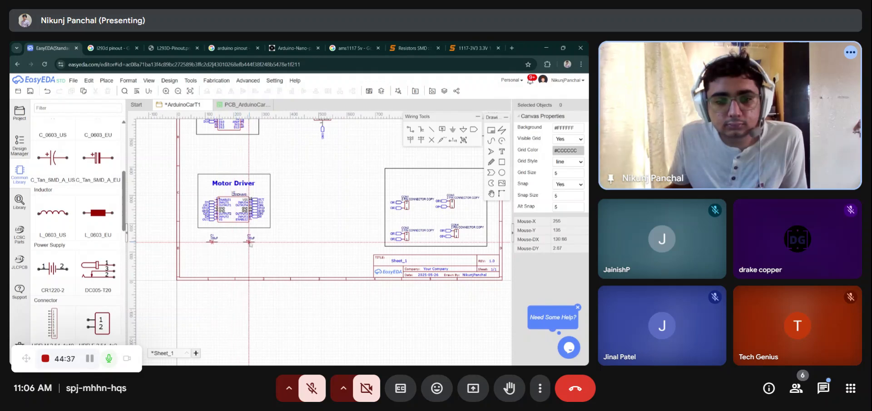
click(249, 241)
key(Escape)
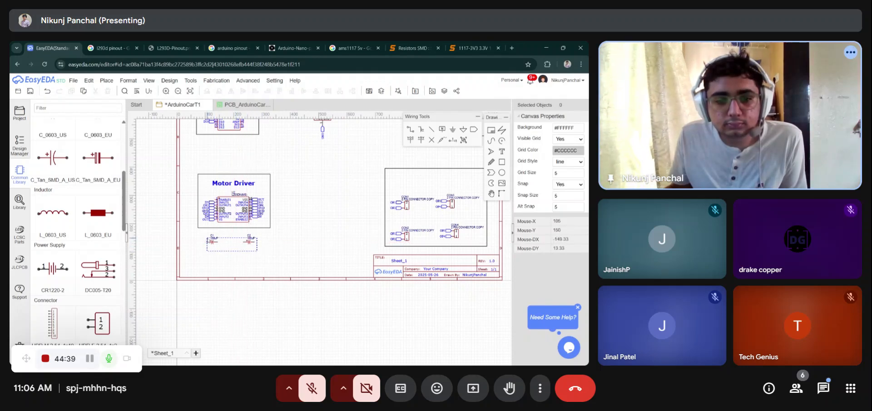
drag(251, 238, 304, 203)
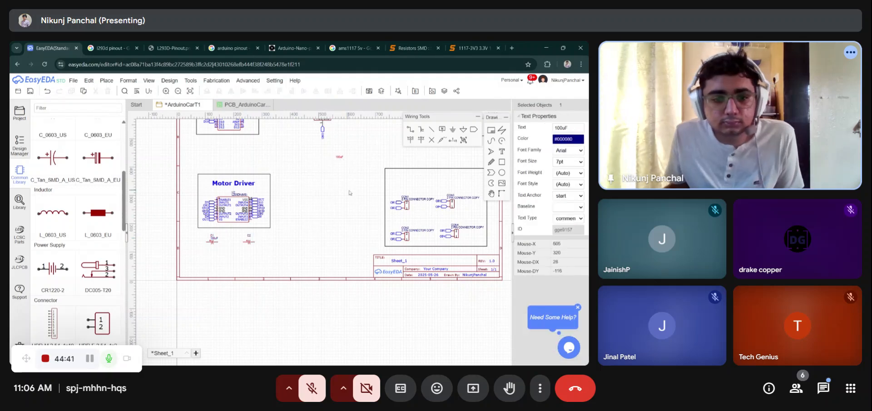
click(334, 196)
key(ctrl+s)
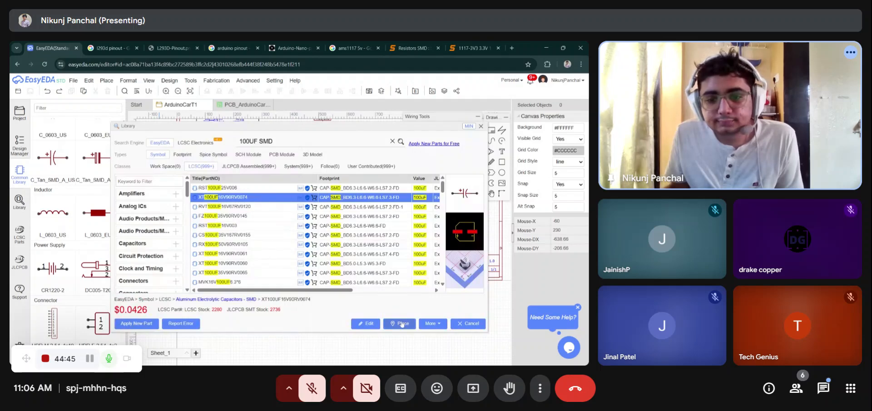
- Place two 100uF capacitors side by side below the AMS1117 regulator
click(398, 323)
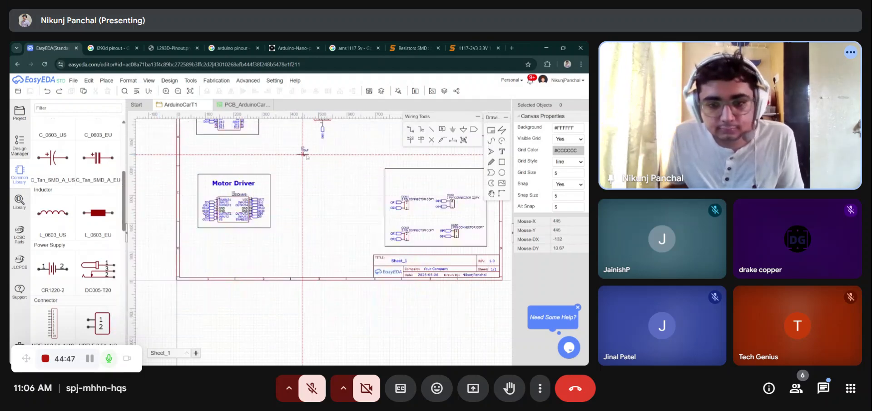
scroll(289, 183, up, 1)
scroll(290, 183, down, 3)
scroll(296, 168, up, 5)
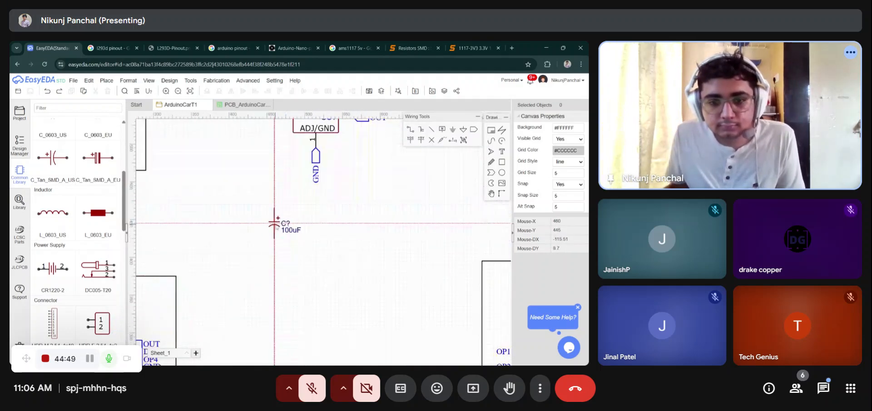
click(274, 223)
click(342, 223)
key(Escape)
- Attach OUT net ports to the positive terminals of both 100uF capacitors by copying the regulator's OUT port
scroll(342, 223, down, 3)
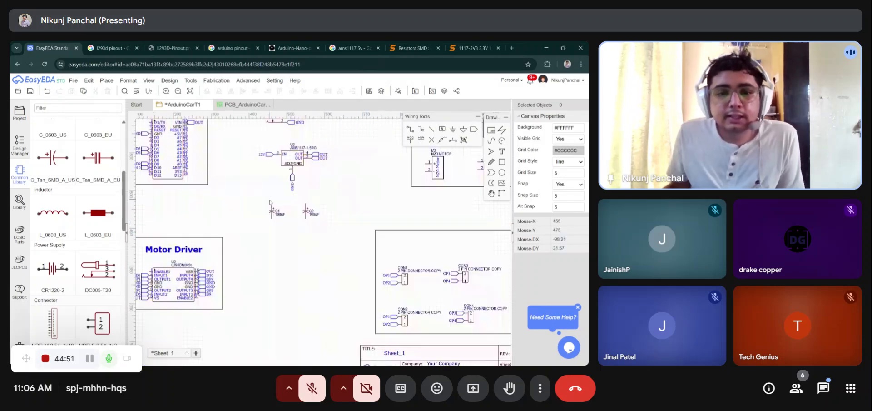
click(317, 156)
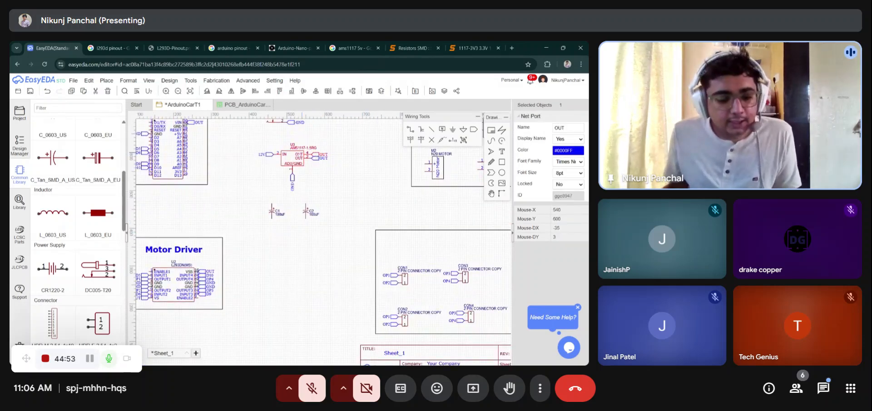
key(ctrl+c)
scroll(262, 191, up, 5)
key(ctrl+v)
key(space)
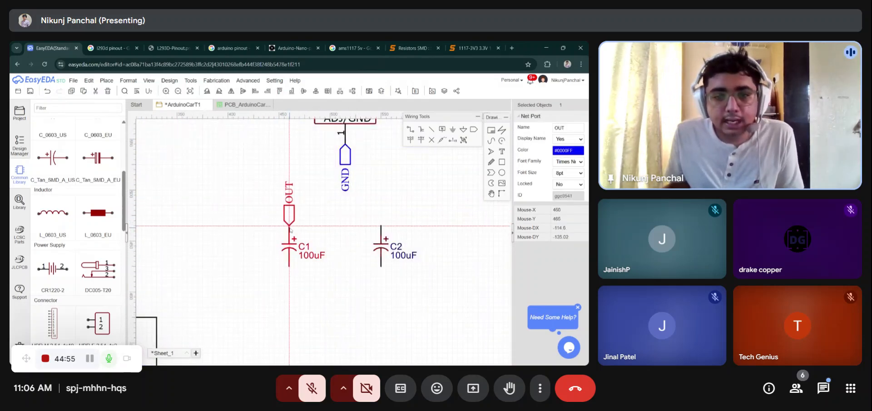
click(290, 225)
key(ctrl+v)
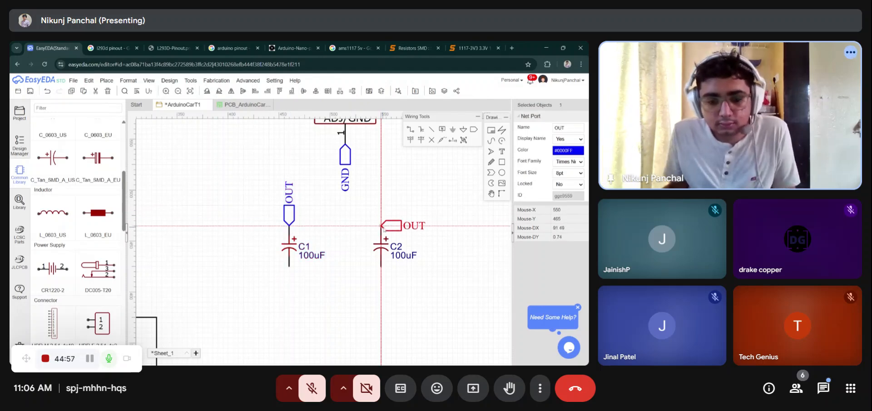
key(space)
click(383, 230)
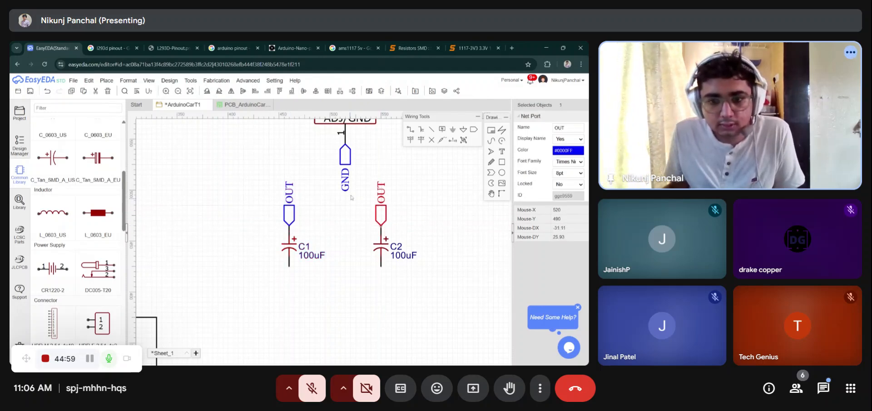
- Attach GND net ports to the negative terminals of both 100uF capacitors
click(345, 158)
key(ctrl+c)
key(ctrl+v)
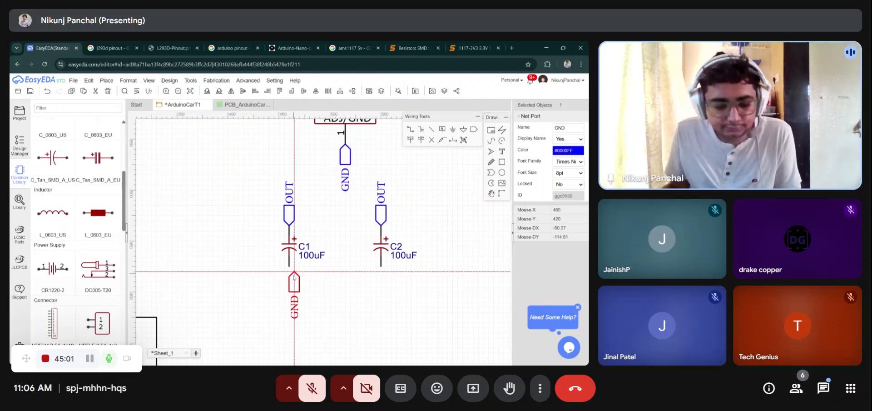
click(292, 269)
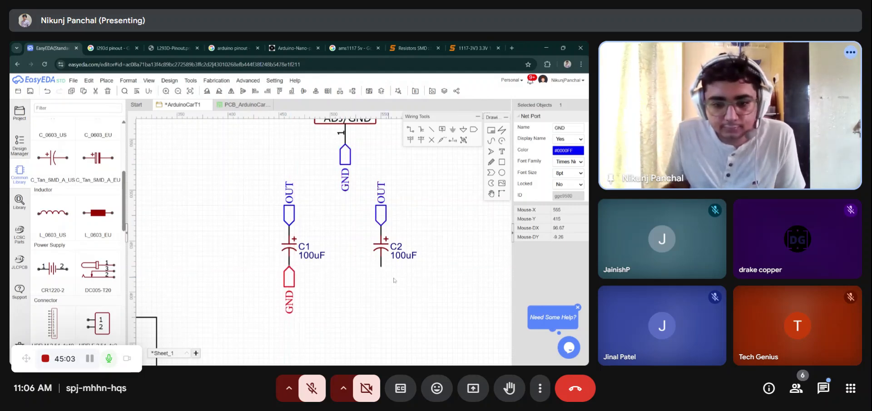
key(ctrl+v)
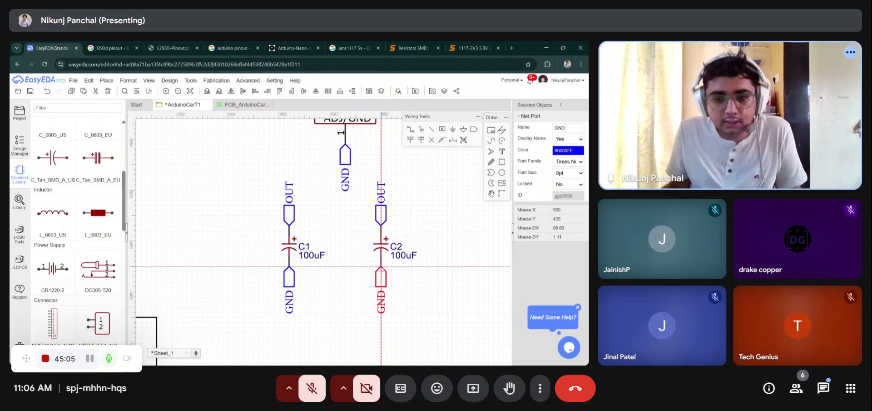
click(382, 268)
- Move both capacitors with their net ports up close beneath the AMS1117 regulator and save the schematic
scroll(367, 266, down, 4)
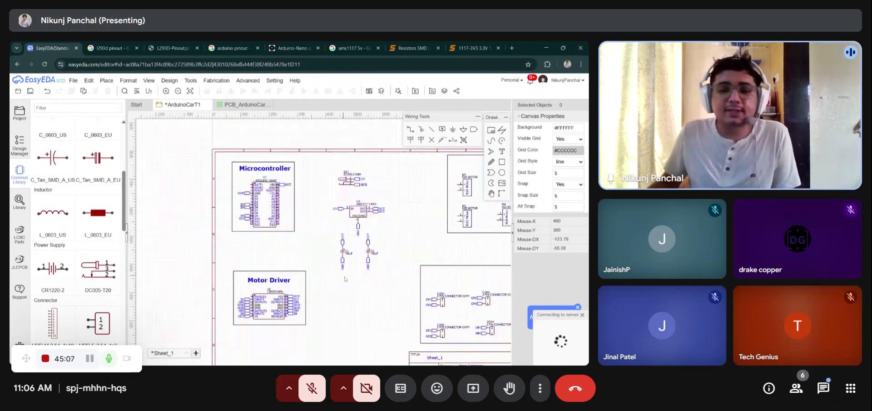
scroll(350, 274, up, 2)
drag(351, 274, 331, 191)
drag(406, 270, 415, 191)
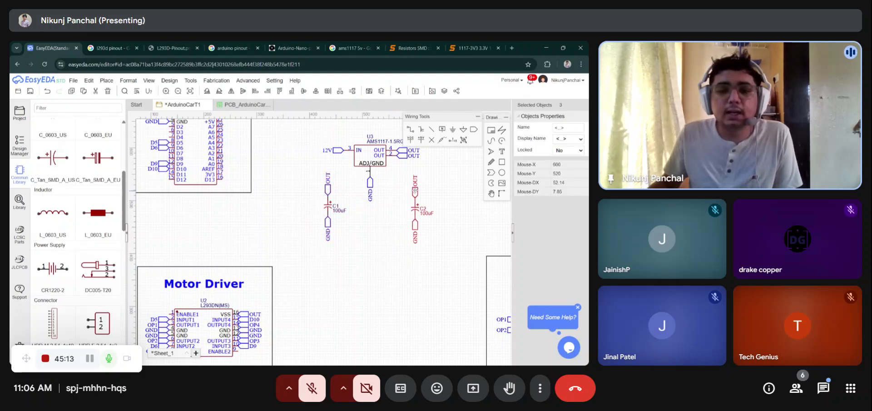
click(444, 194)
key(ctrl+s)
- Add a heading above the regulator section by reusing the Motor Driver title and renaming it to Power
scroll(286, 178, down, 5)
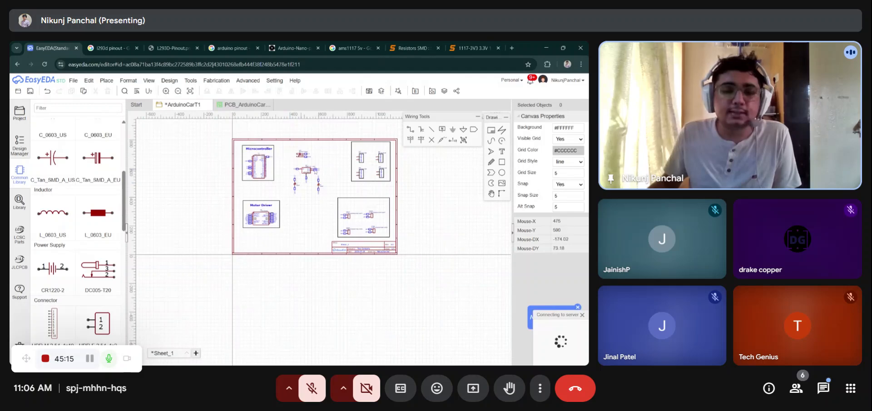
scroll(323, 172, up, 3)
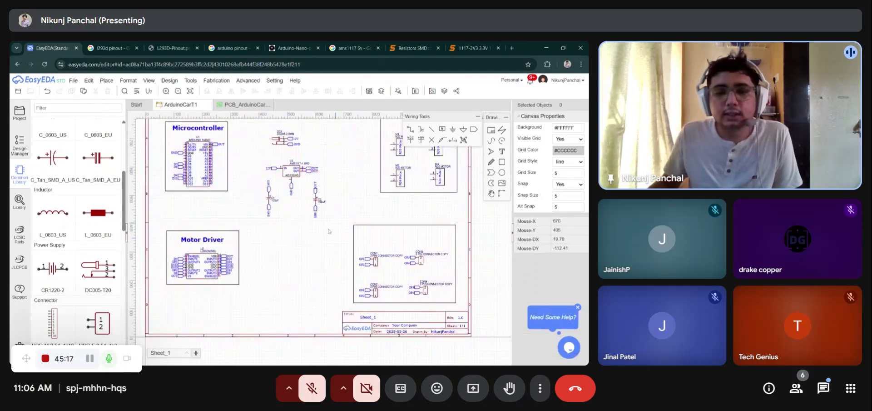
scroll(327, 230, down, 3)
click(261, 252)
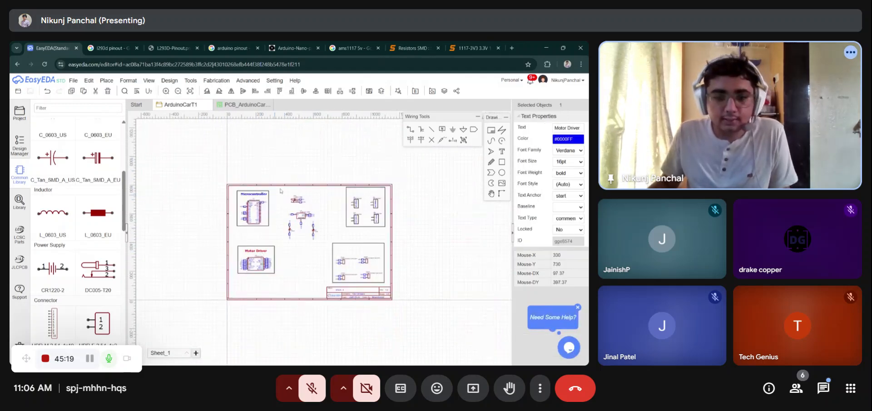
scroll(281, 191, up, 3)
double_click(296, 191)
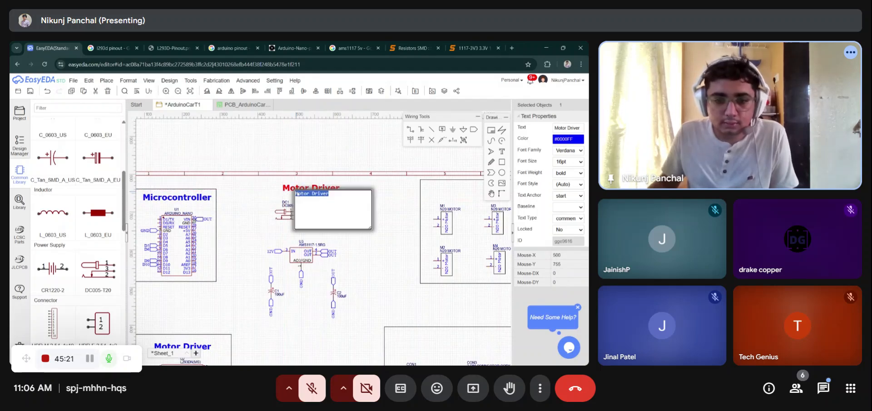
text(P)
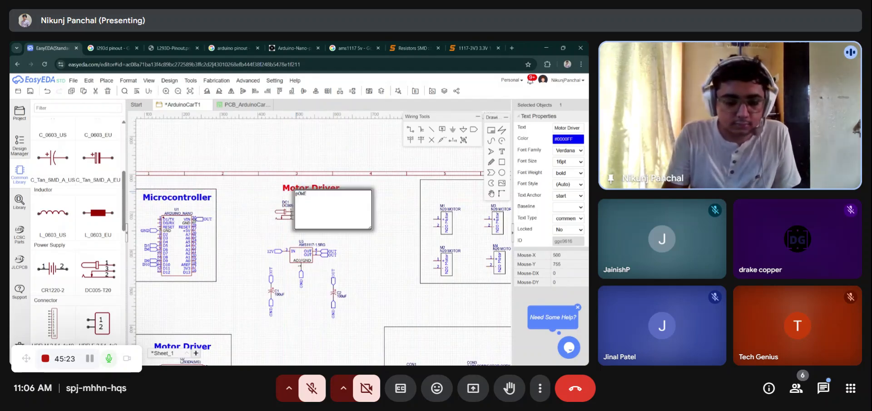
text(ower)
key(Return)
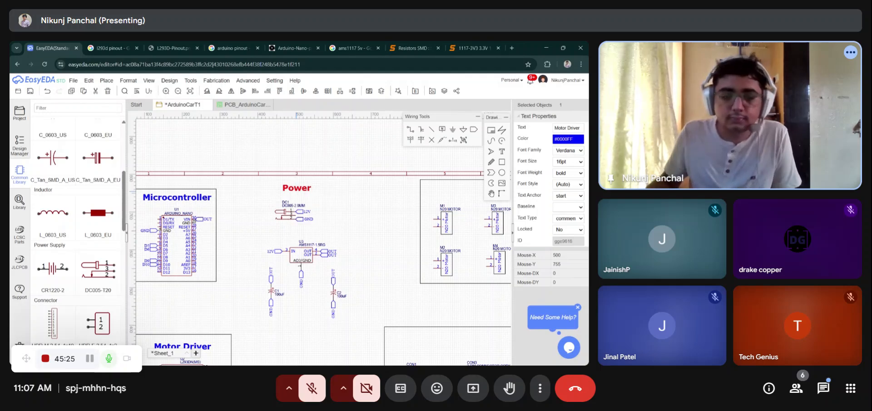
- Draw a rectangle frame enclosing the Power heading, DC jack, regulator and capacitors
drag(298, 193, 303, 193)
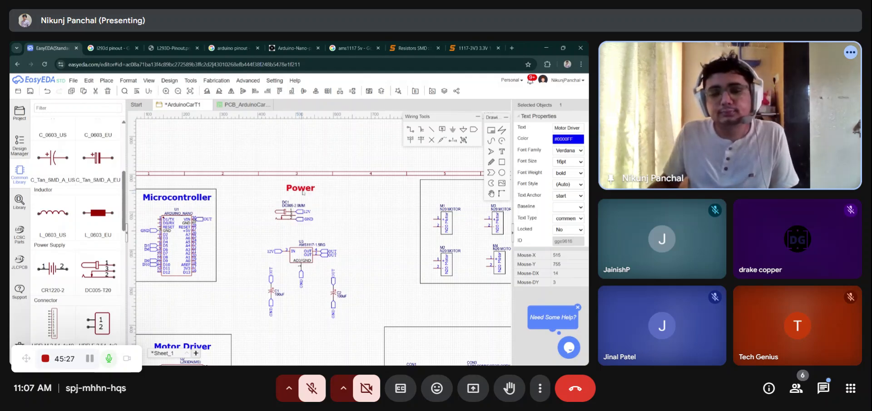
click(348, 212)
click(502, 162)
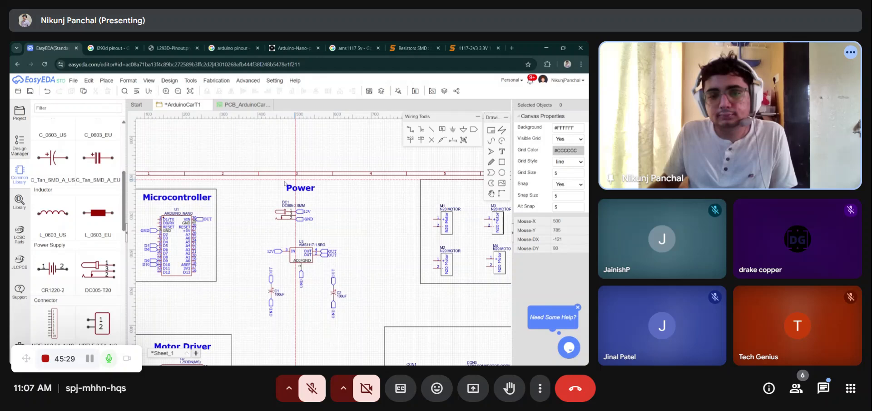
drag(260, 182, 353, 325)
right_click(353, 326)
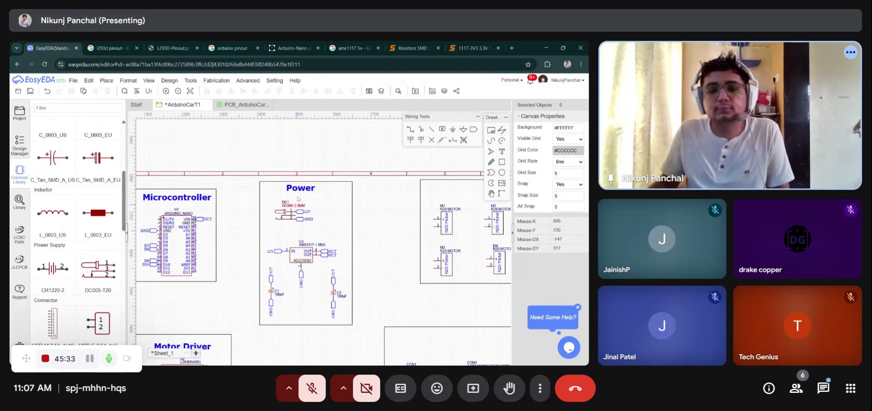
- Move the whole Motor Driver block up beneath the Microcontroller block and save the schematic
drag(309, 189, 312, 189)
scroll(372, 232, down, 3)
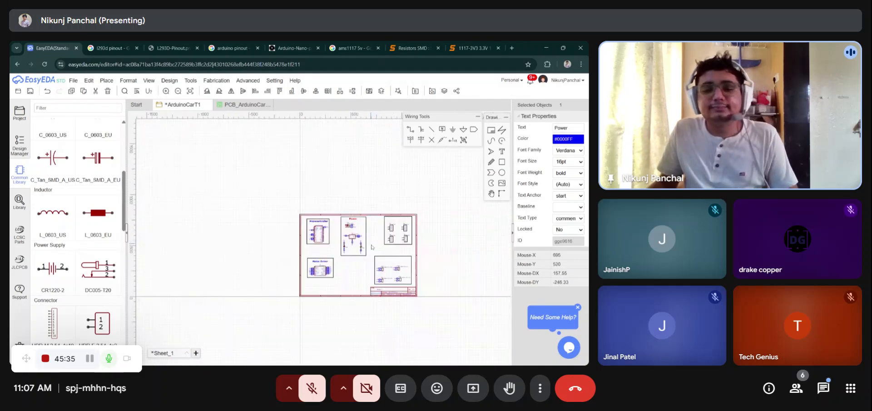
scroll(375, 252, up, 2)
scroll(318, 282, up, 1)
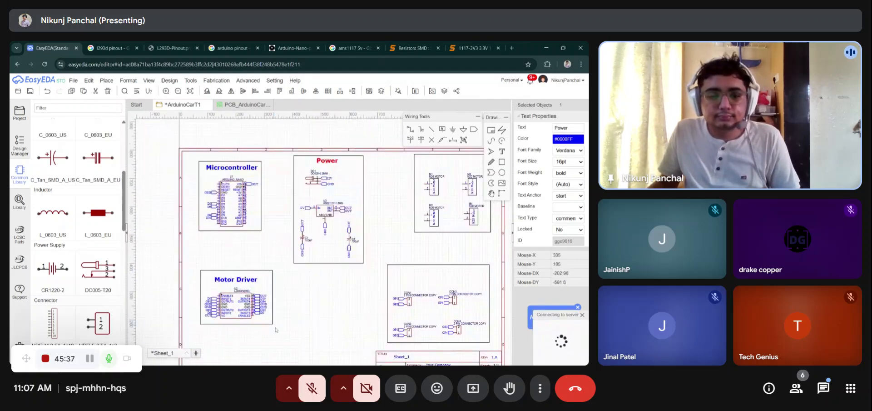
drag(275, 327, 195, 265)
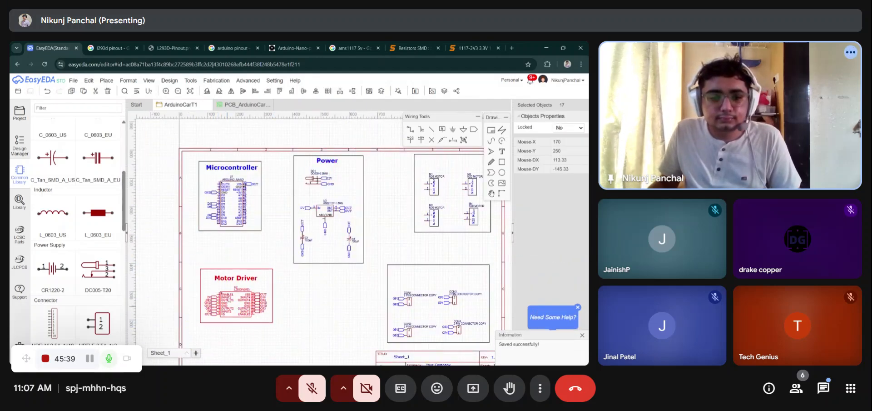
drag(228, 308, 226, 273)
click(318, 316)
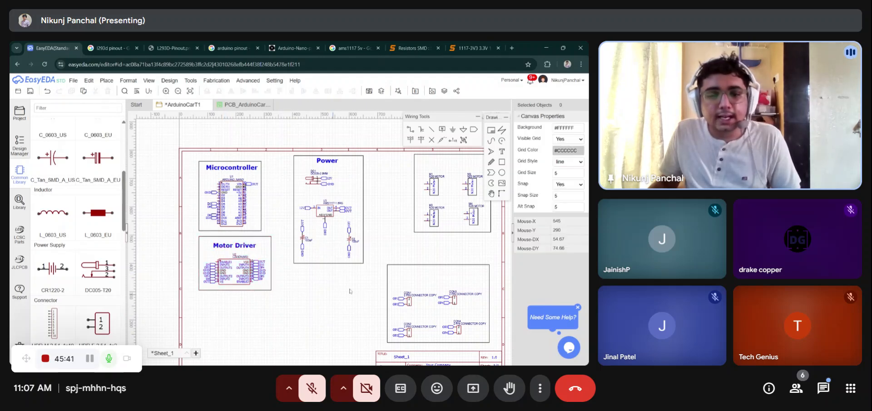
key(ctrl+s)
- Move the motor connectors block left beside the Motor Driver block and save the schematic
drag(384, 258, 351, 336)
click(406, 226)
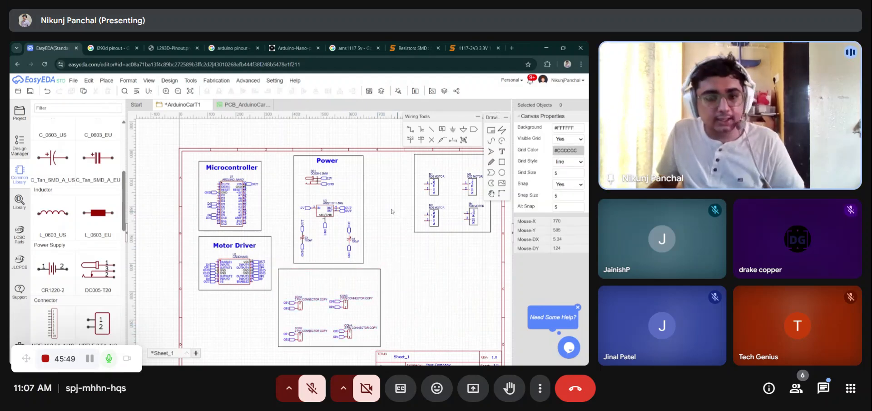
key(ctrl+s)
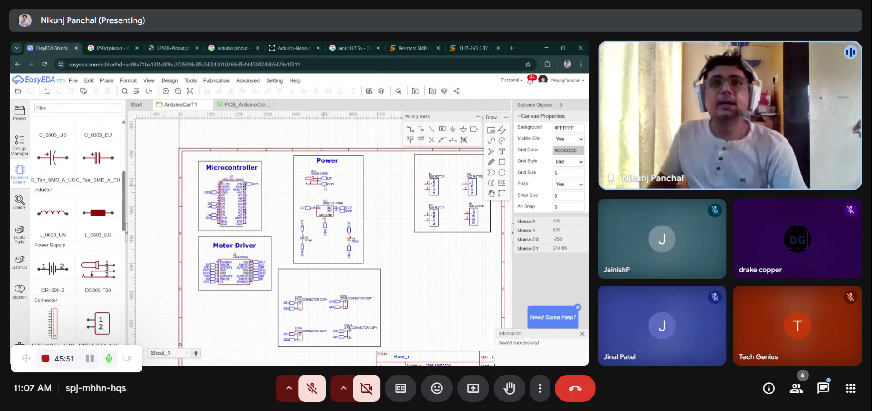
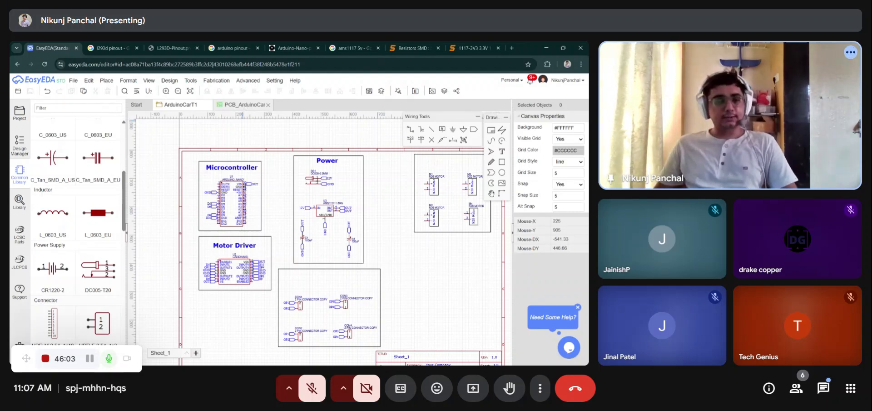
- Save the schematic and start updating the PCB from it, continuing without checking unfinished nets
key(ctrl+s)
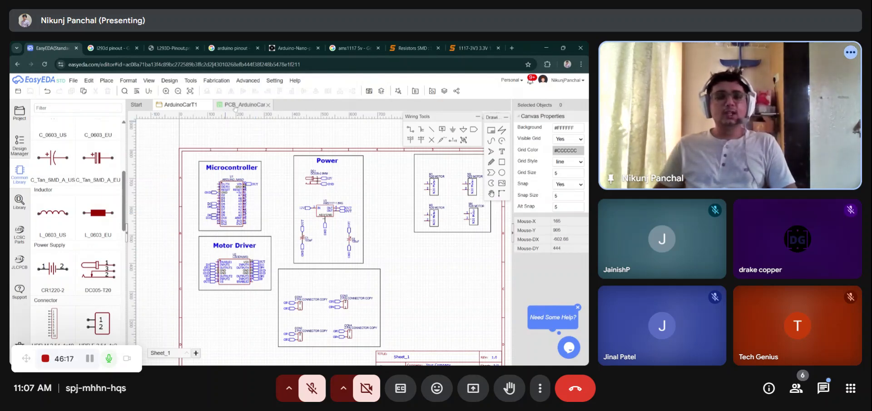
click(235, 106)
click(182, 106)
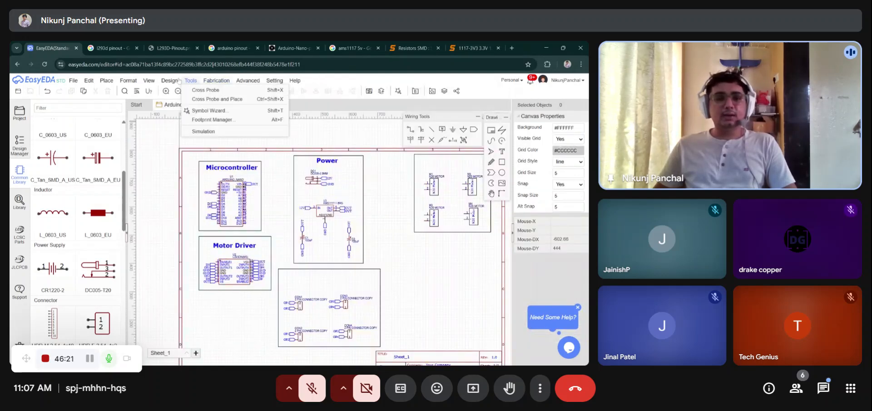
mouse_move(169, 82)
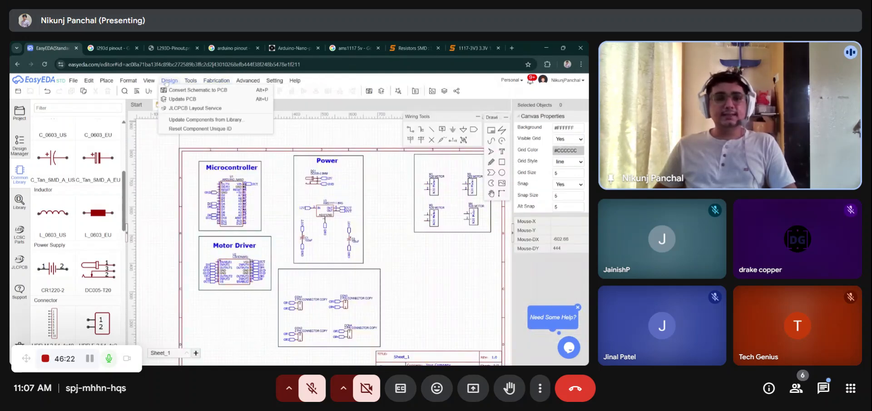
click(182, 99)
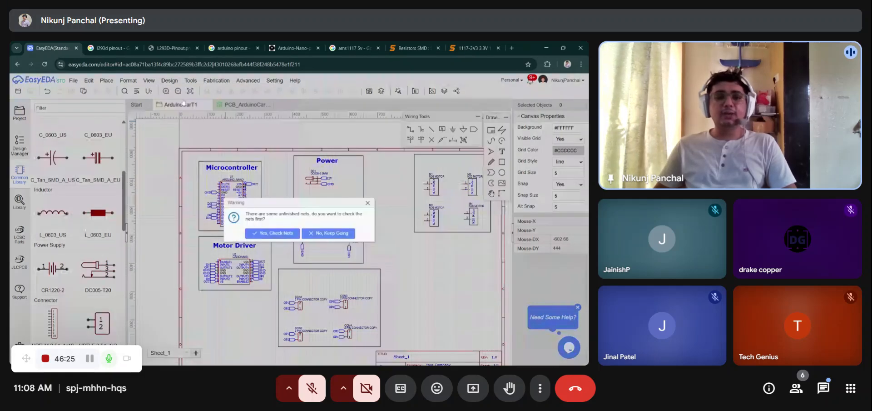
click(310, 228)
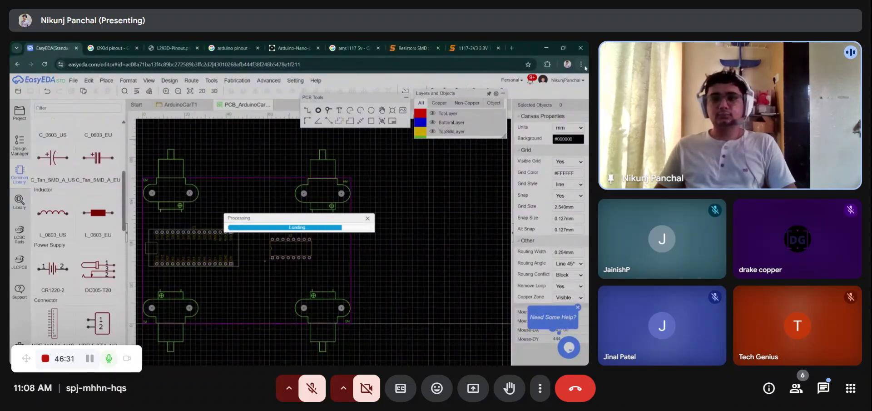
- Review the list of imported component and net changes, apply them to the PCB, and dismiss the design rules
key(F11)
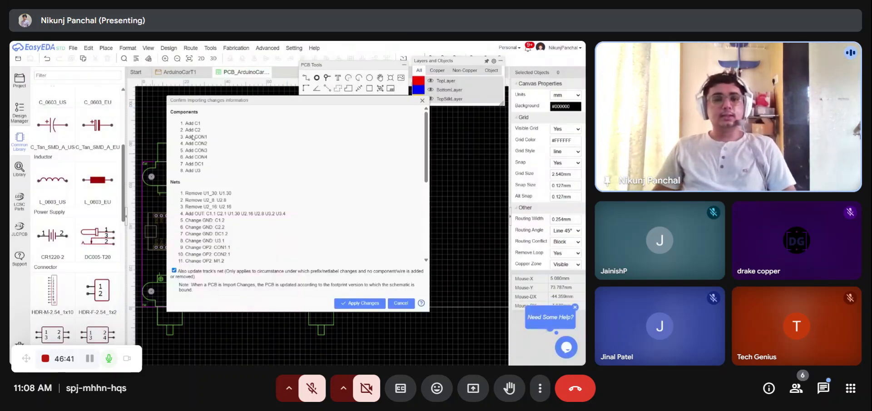
scroll(210, 181, down, 5)
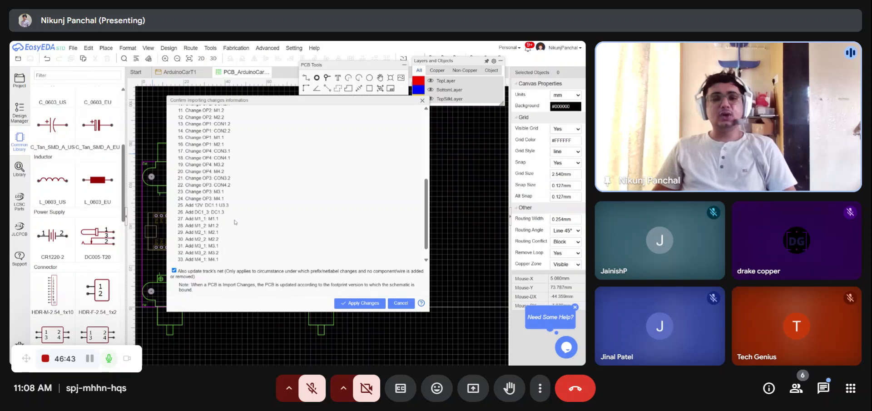
scroll(212, 217, up, 5)
scroll(213, 217, down, 3)
scroll(213, 217, up, 3)
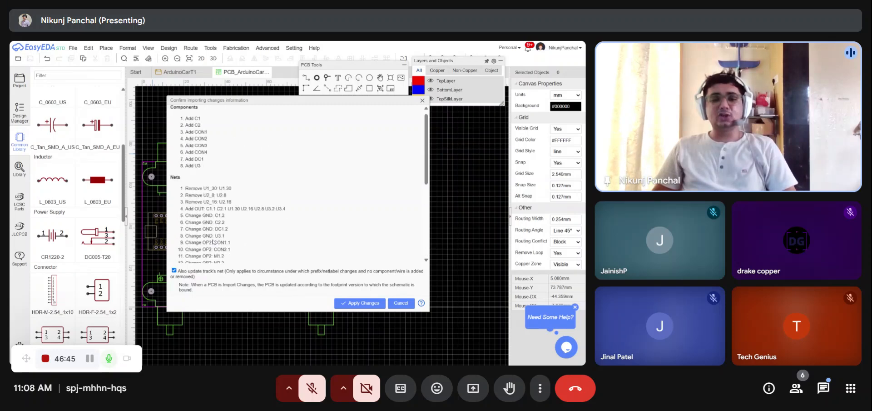
click(356, 306)
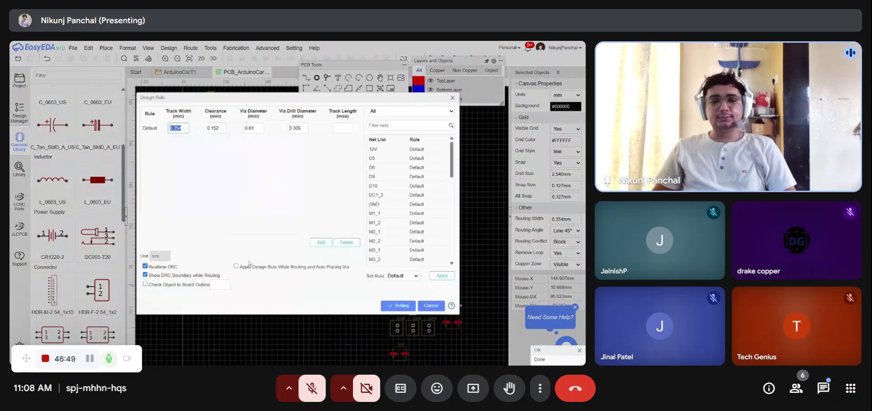
click(431, 306)
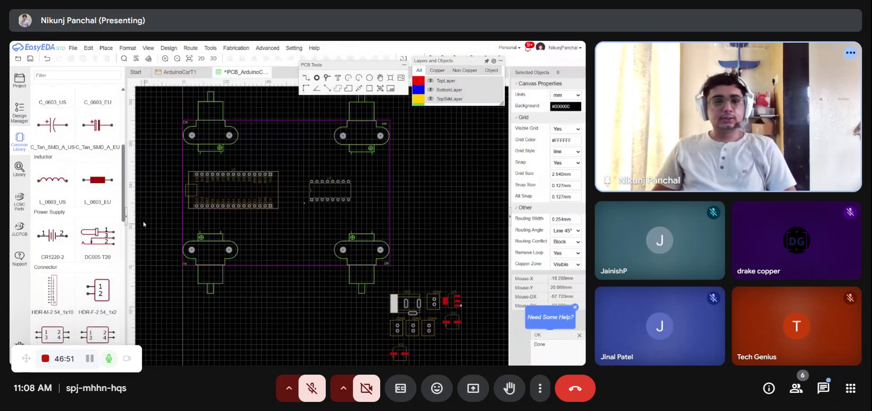
- Rotate the L293D driver 90° and place it beside the Arduino Nano inside the board outline
click(126, 222)
scroll(276, 205, down, 2)
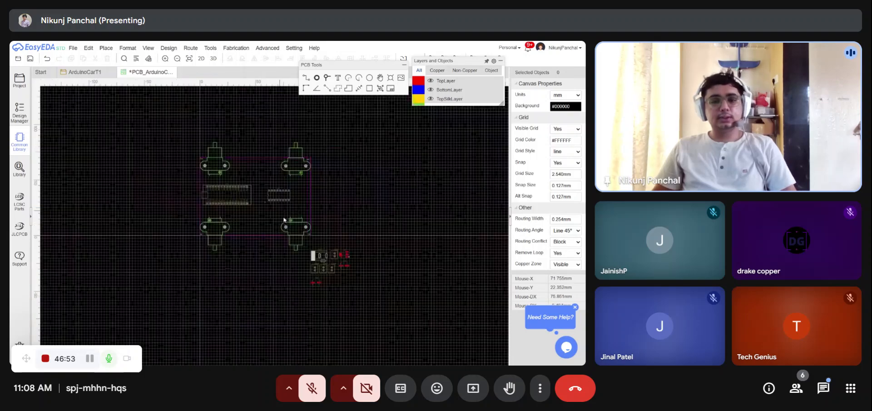
scroll(246, 218, up, 1)
scroll(184, 171, up, 1)
scroll(184, 172, up, 1)
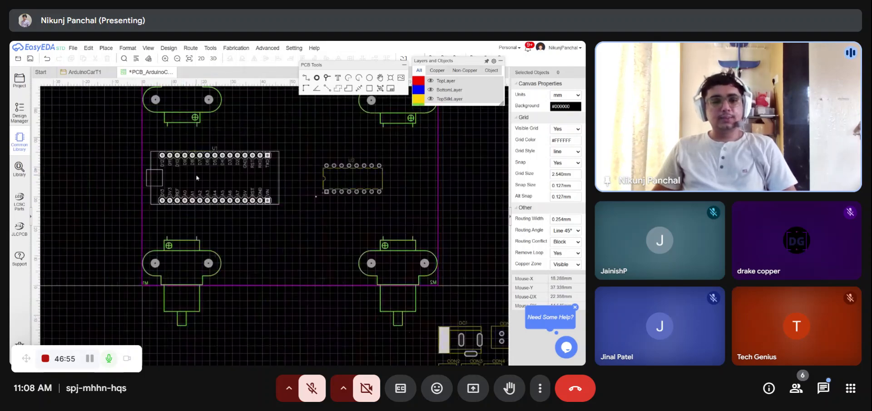
click(187, 173)
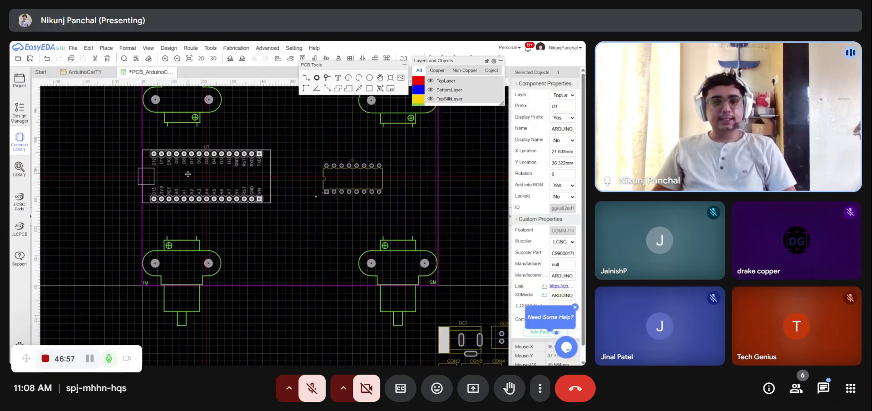
click(339, 181)
key(space)
drag(342, 174, 323, 177)
- Move the DC jack onto the board right of the driver and rotate it to 180°
scroll(369, 232, down, 2)
click(388, 257)
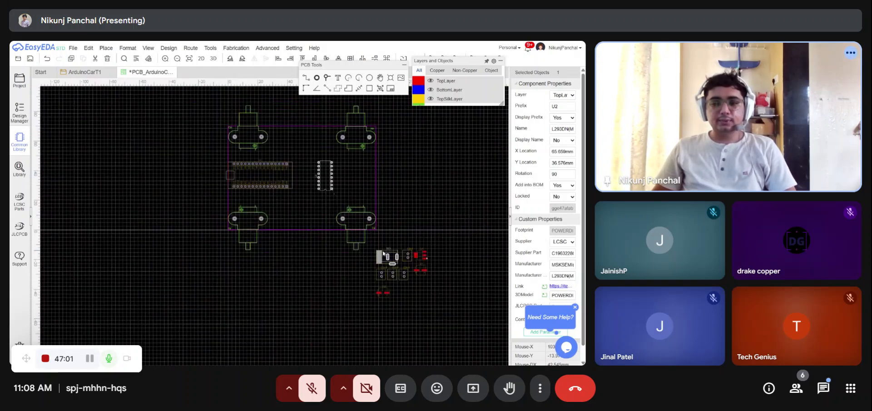
drag(388, 256, 360, 169)
key(space)
key(space)
scroll(423, 172, up, 4)
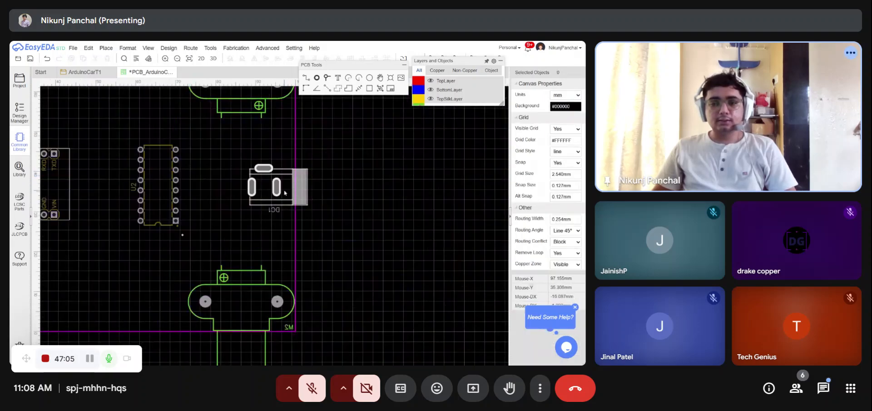
- Move the four motor connectors onto the board, one next to each motor
scroll(356, 177, down, 6)
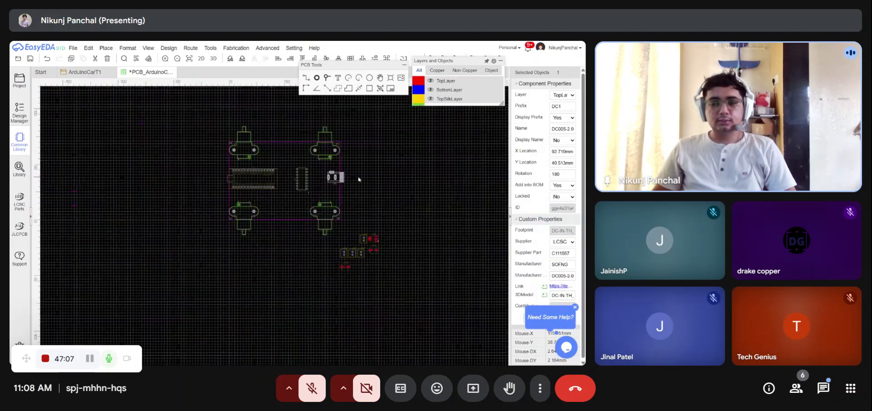
scroll(318, 195, up, 2)
scroll(352, 257, up, 3)
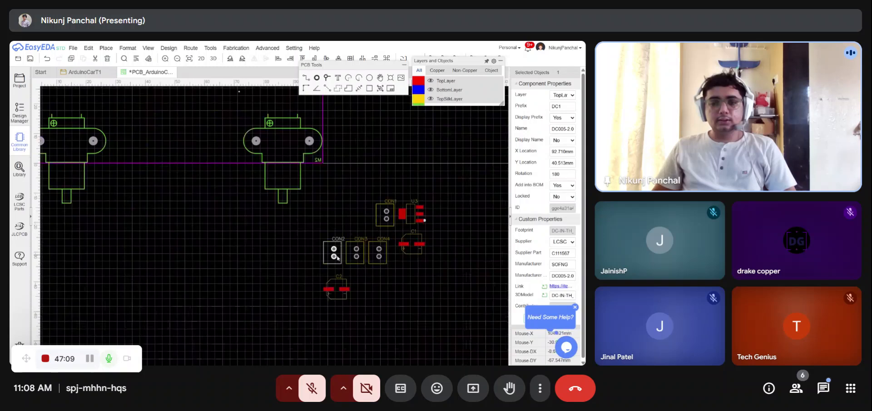
drag(391, 273, 325, 198)
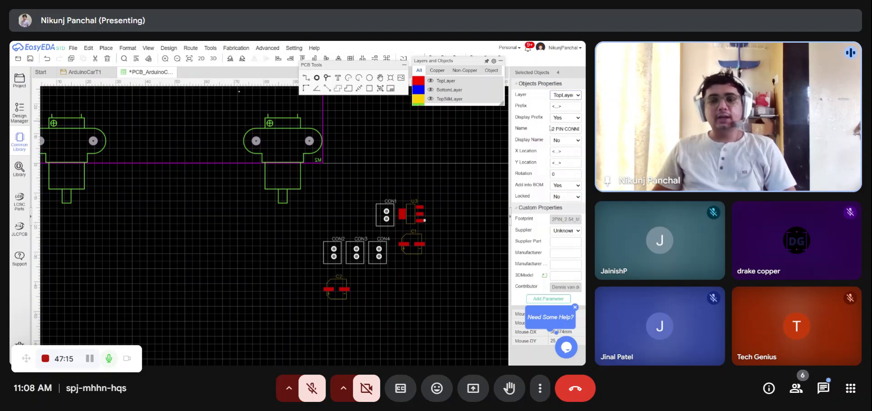
click(449, 185)
scroll(454, 245, down, 2)
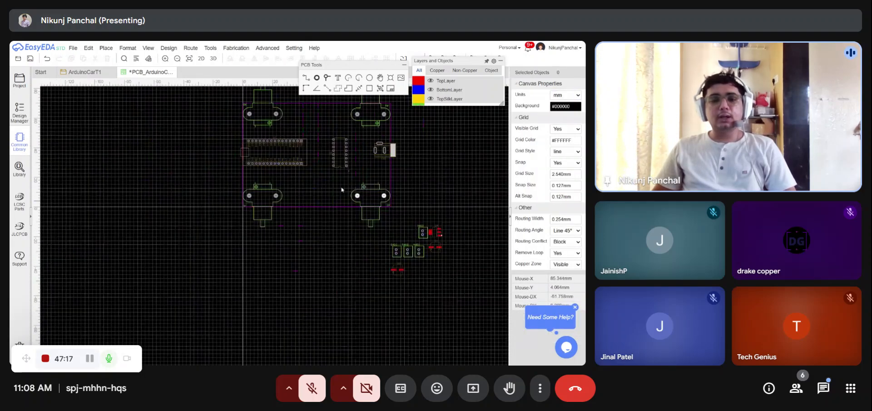
scroll(342, 189, up, 4)
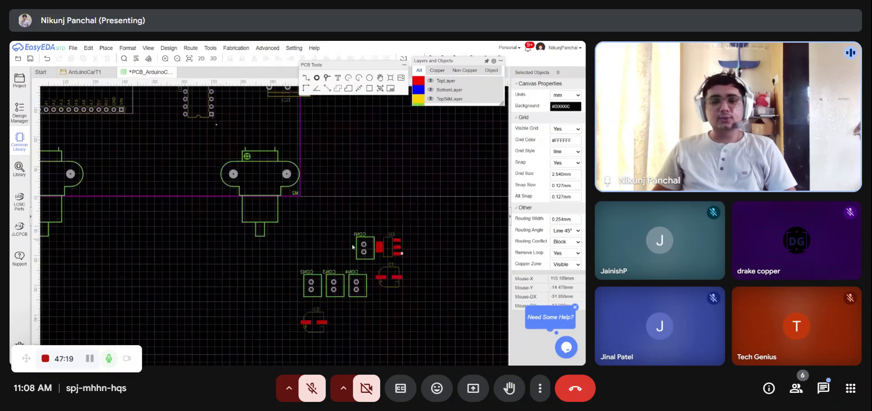
drag(363, 247, 114, 153)
drag(305, 283, 196, 152)
drag(334, 283, 242, 123)
scroll(352, 282, down, 3)
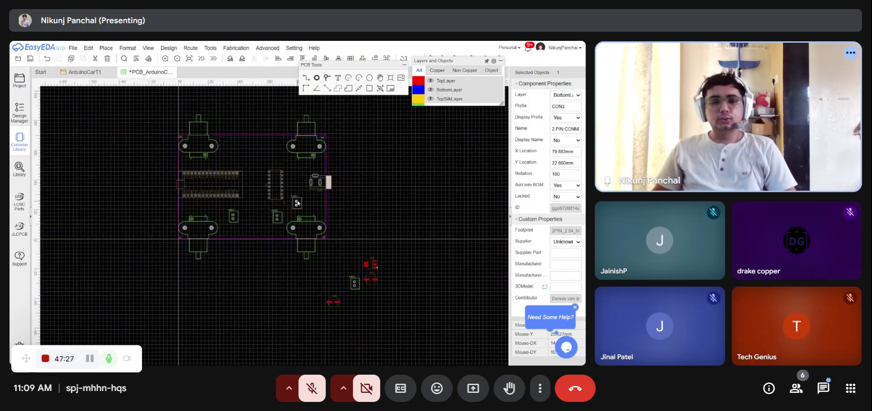
drag(297, 203, 242, 152)
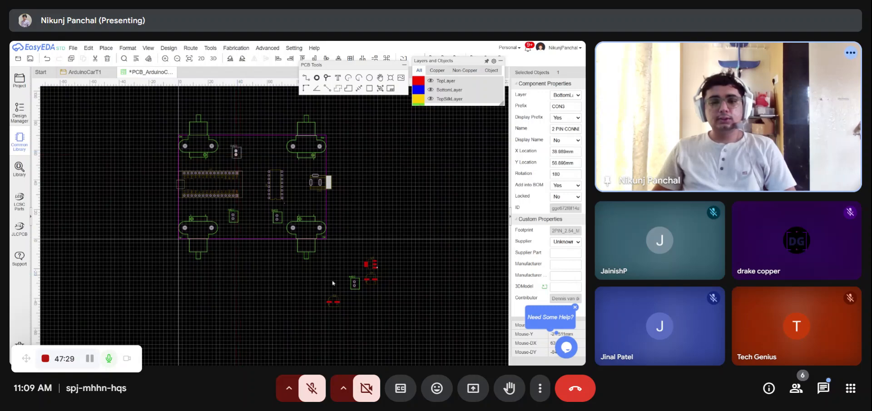
drag(274, 151, 274, 151)
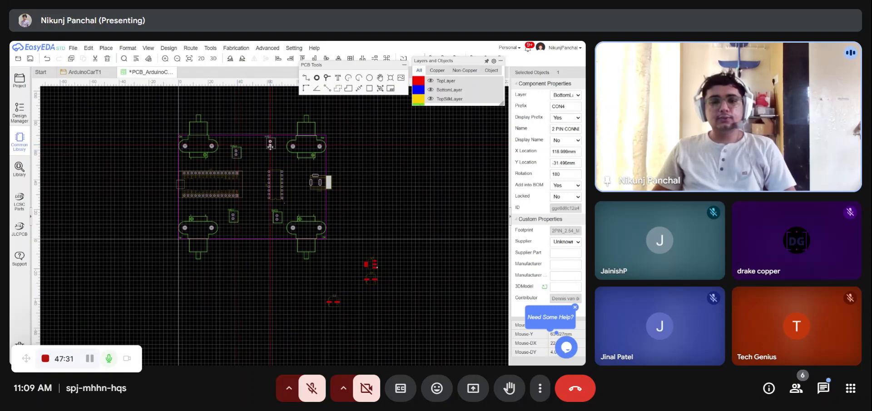
- Fine-tune the positions of the motor connectors around the Arduino and driver
scroll(170, 145, up, 3)
scroll(168, 144, down, 2)
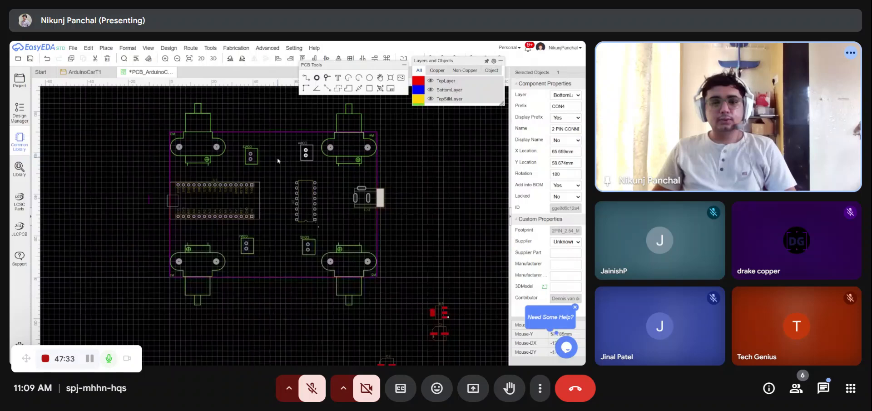
scroll(355, 166, up, 2)
click(224, 141)
drag(225, 141, 228, 141)
drag(336, 146, 335, 146)
drag(228, 330, 228, 345)
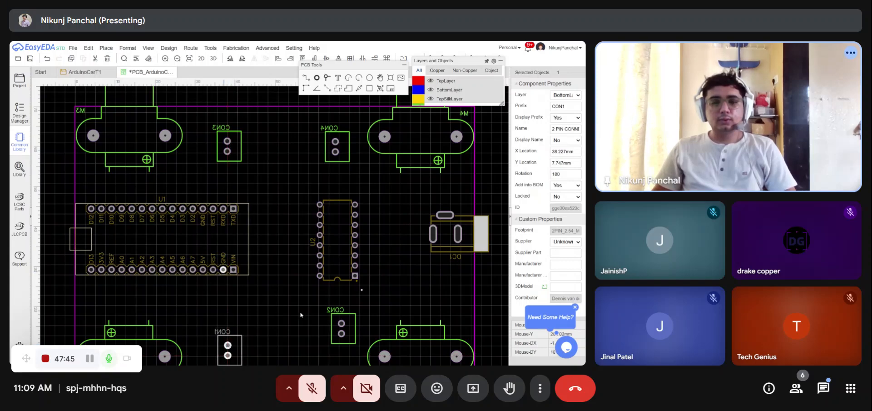
scroll(298, 311, down, 5)
scroll(328, 336, up, 4)
drag(294, 291, 291, 307)
click(436, 242)
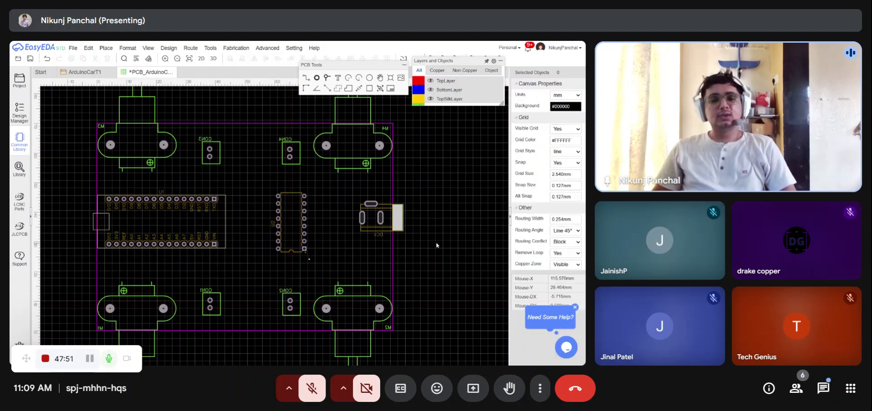
- Move both 100uF capacitors and the AMS1117 regulator onto the board near the connectors and DC jack
scroll(232, 215, down, 5)
scroll(292, 305, up, 3)
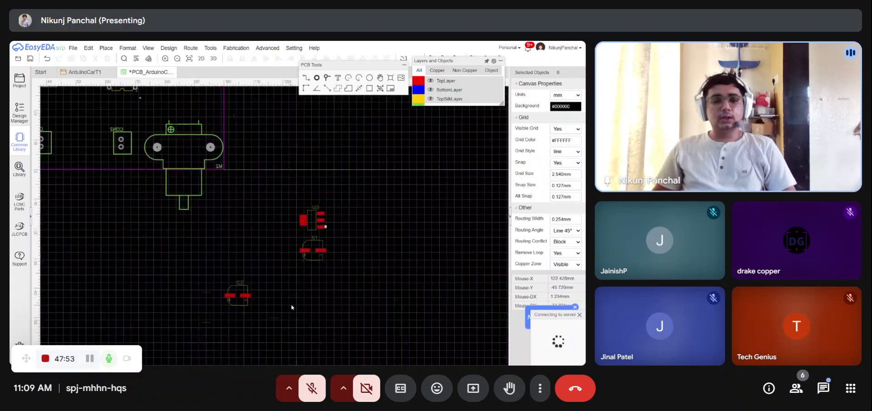
scroll(354, 329, down, 3)
scroll(318, 324, up, 1)
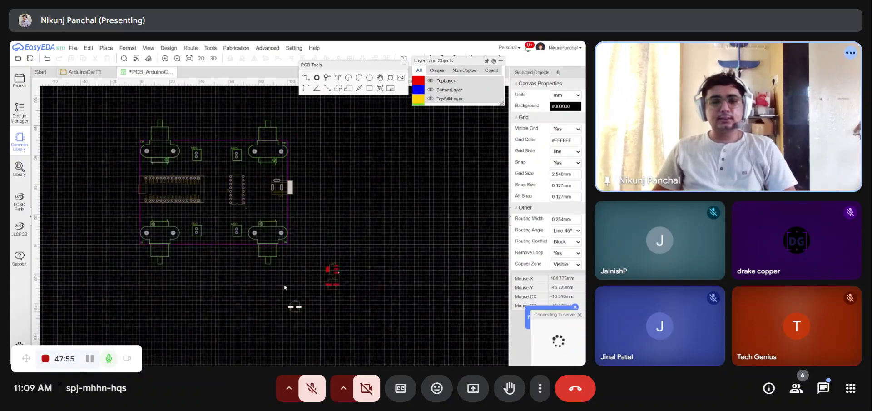
drag(295, 307, 217, 232)
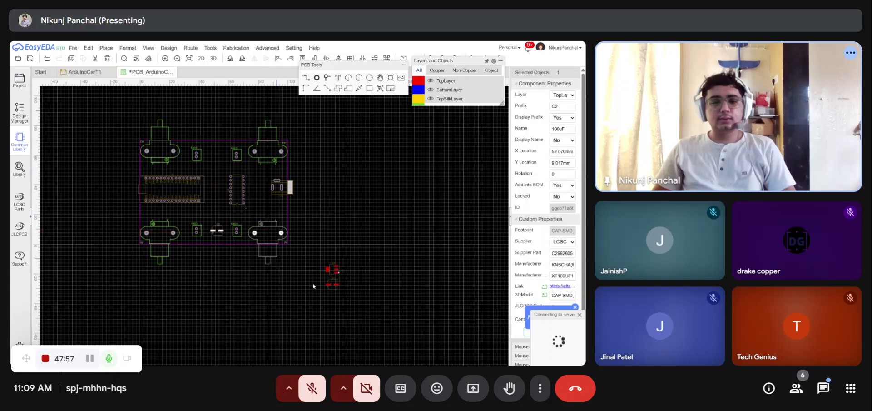
drag(333, 285, 217, 159)
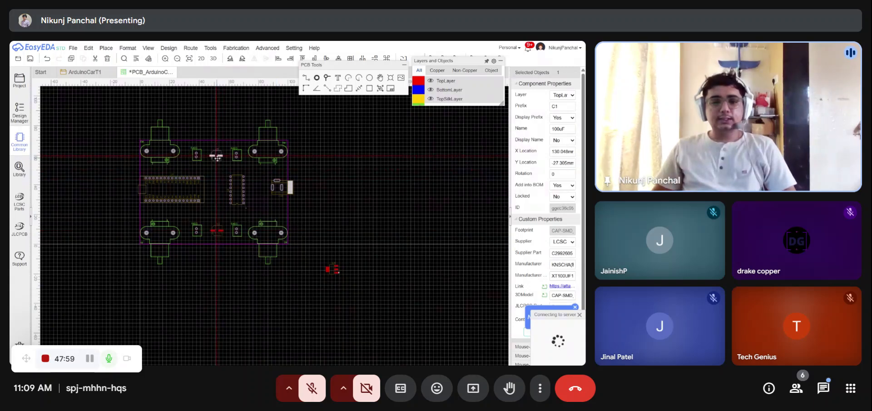
drag(333, 268, 259, 201)
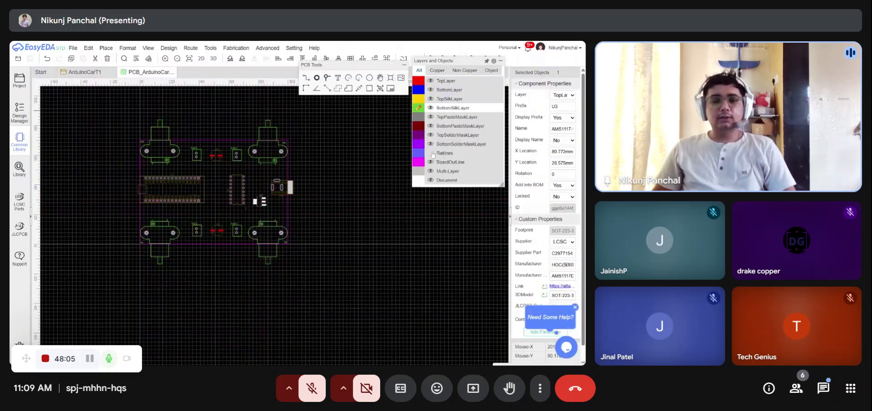
- Try moving the AMS1117 regulator over beside the Arduino Nano, then undo the move
click(433, 154)
scroll(261, 198, up, 2)
click(333, 206)
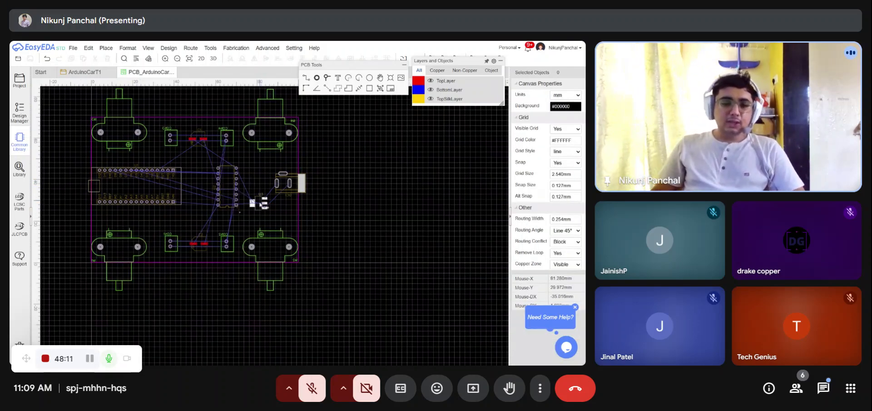
drag(263, 206, 83, 186)
scroll(262, 188, up, 2)
scroll(262, 191, up, 2)
scroll(320, 199, down, 2)
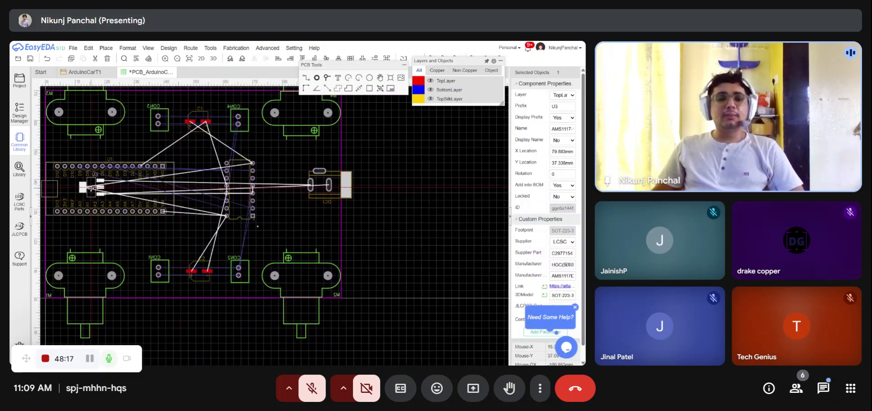
drag(83, 186, 110, 189)
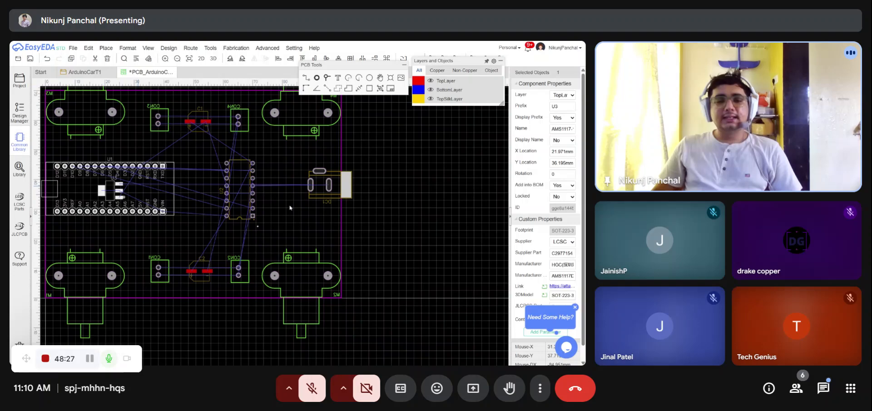
key(ctrl+z)
scroll(288, 191, up, 3)
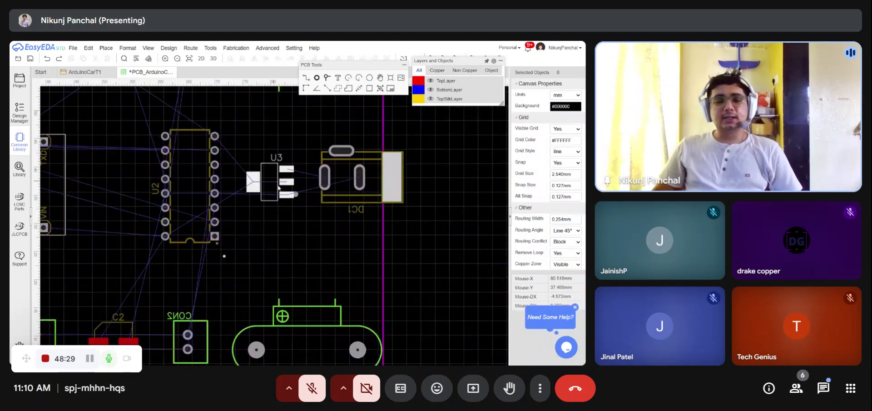
- Save the PCB layout
click(279, 186)
scroll(275, 222, down, 4)
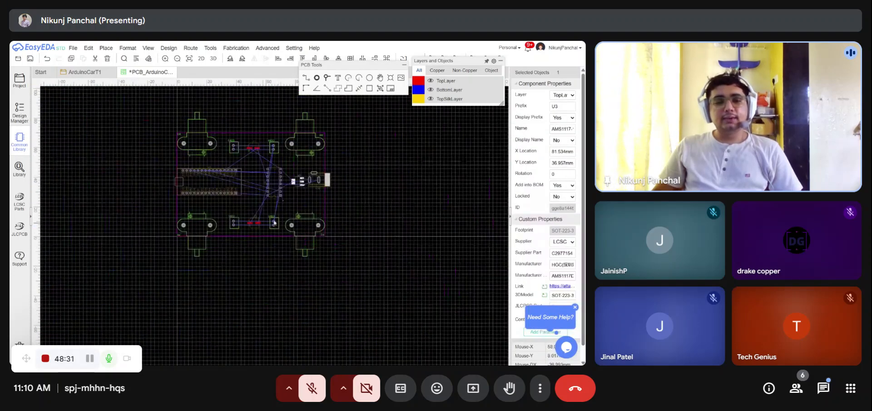
scroll(274, 222, up, 5)
scroll(240, 224, down, 5)
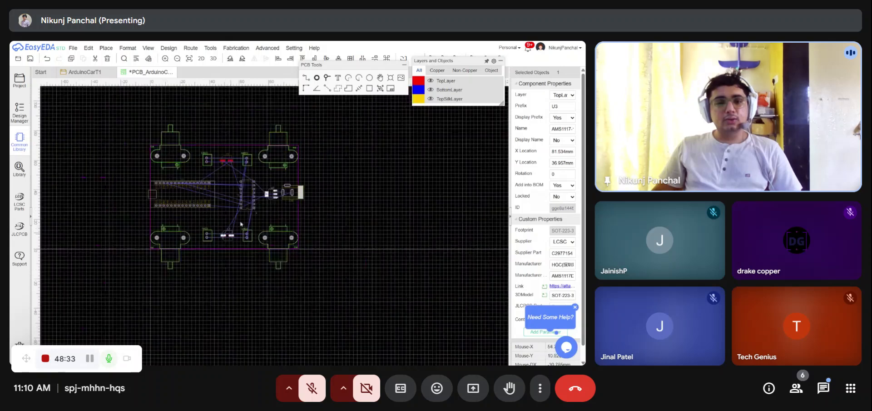
key(ctrl+s)
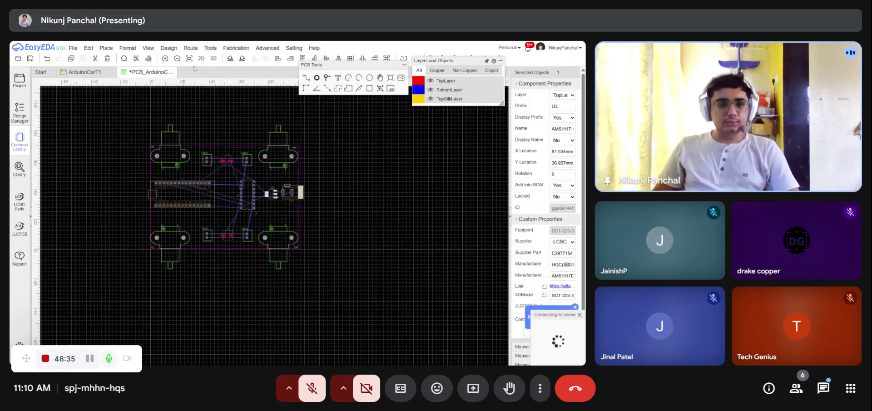
- Open the auto-router design rules and set the default track width to 2 mm and clearance to 0.3 mm
click(169, 48)
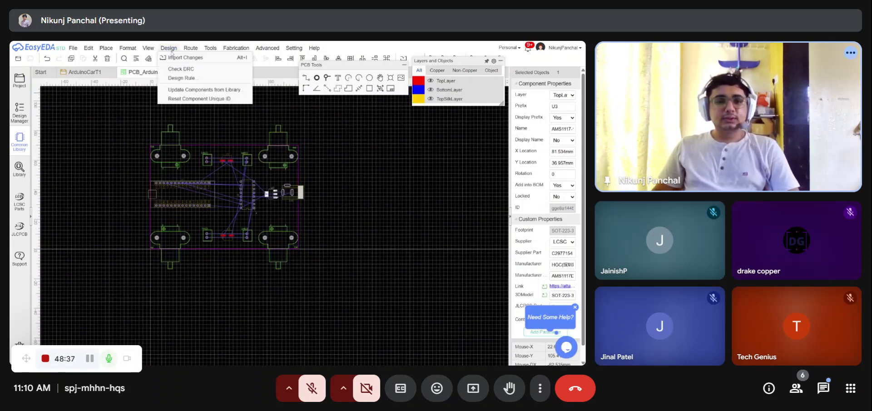
click(195, 58)
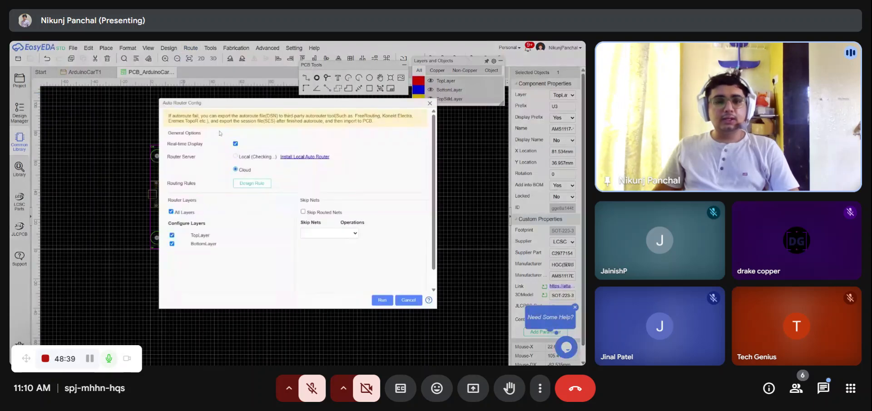
click(245, 181)
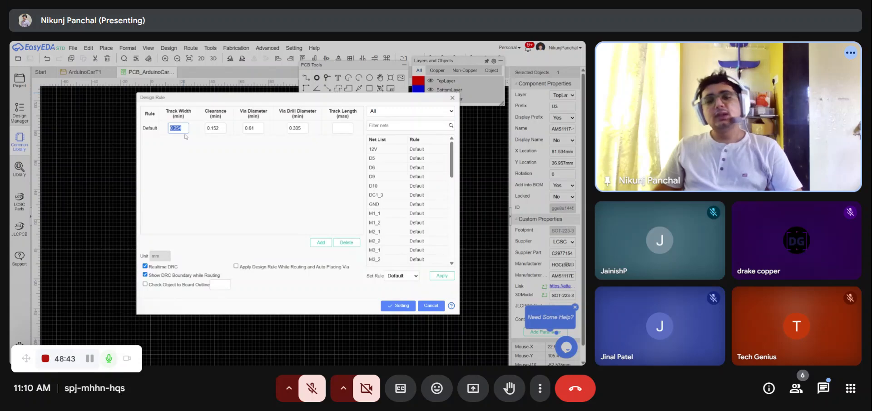
text(1.000)
key(Tab)
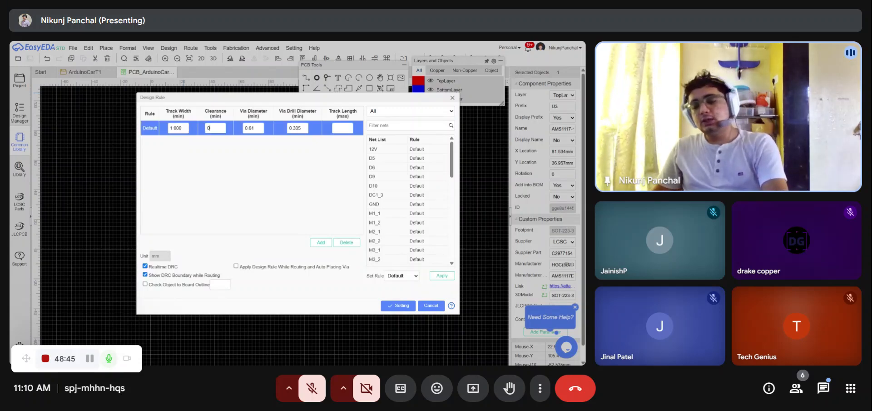
text(0.3)
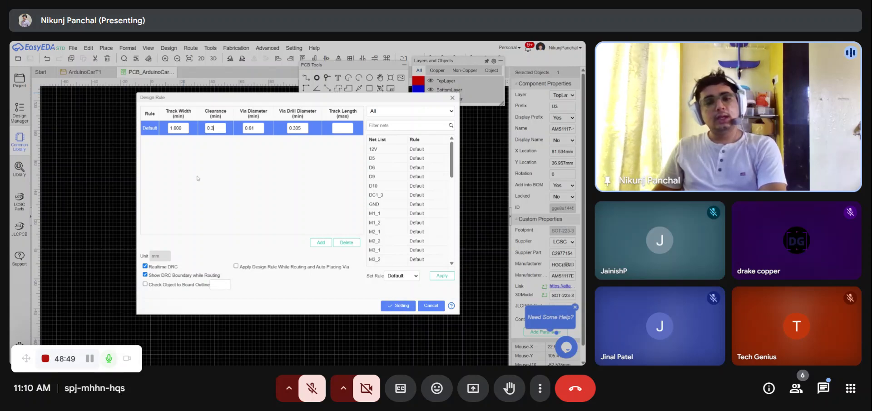
key(shift+Tab)
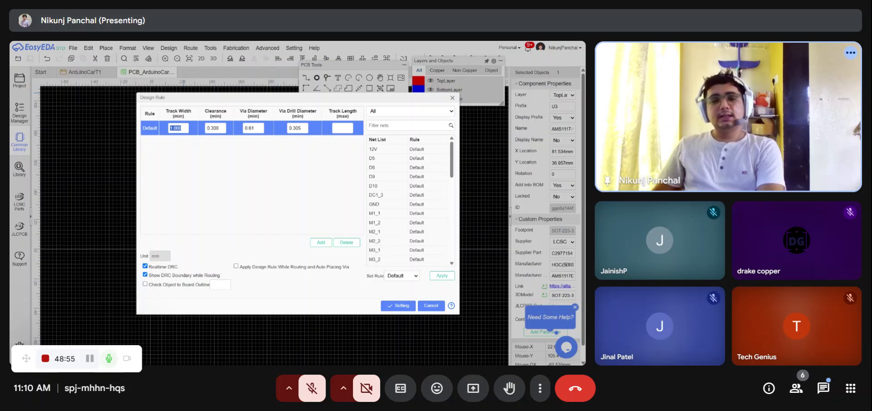
click(210, 172)
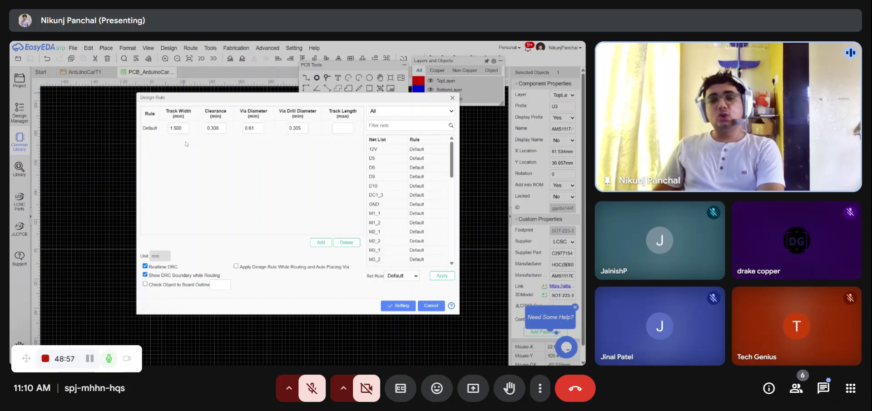
drag(184, 129, 167, 129)
text(2)
click(249, 189)
click(398, 306)
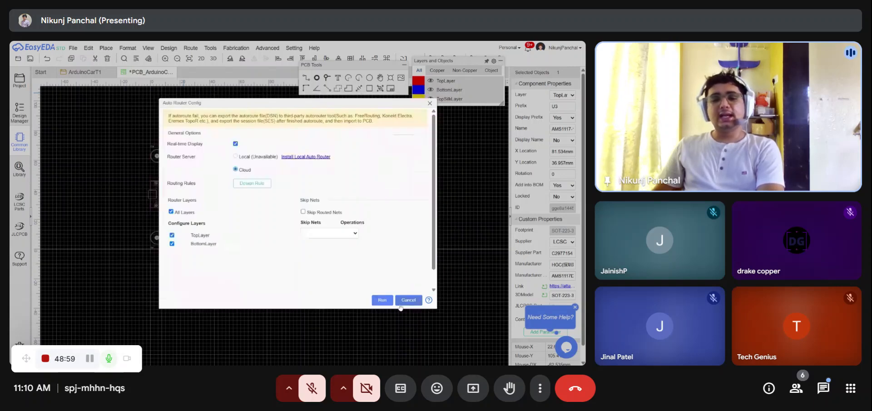
- Run the cloud auto-router on the board and inspect the routed traces
click(383, 300)
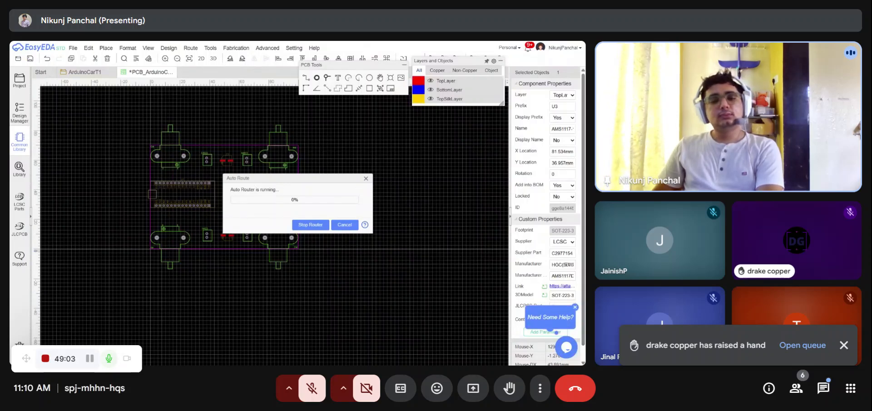
drag(295, 179, 388, 140)
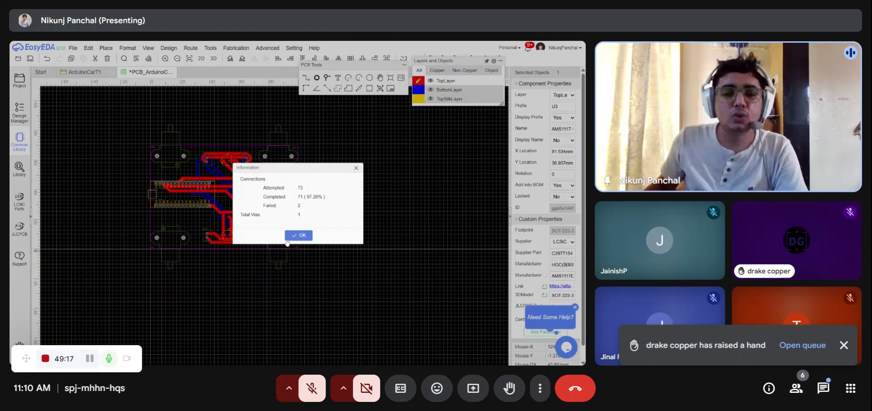
click(300, 235)
scroll(208, 200, up, 2)
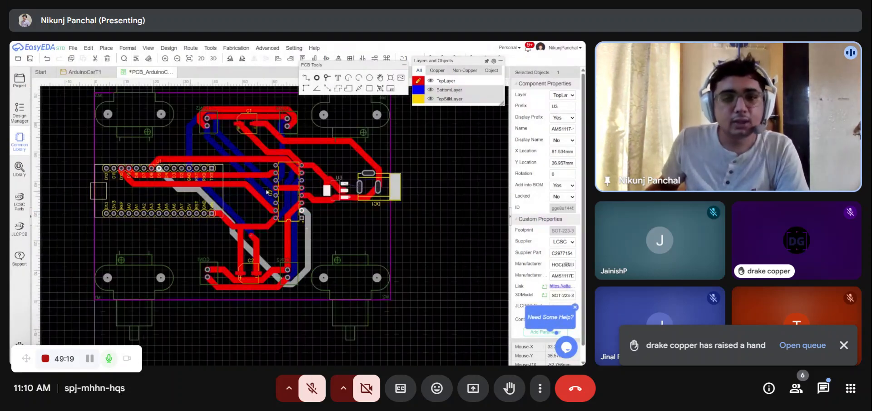
mouse_move(427, 171)
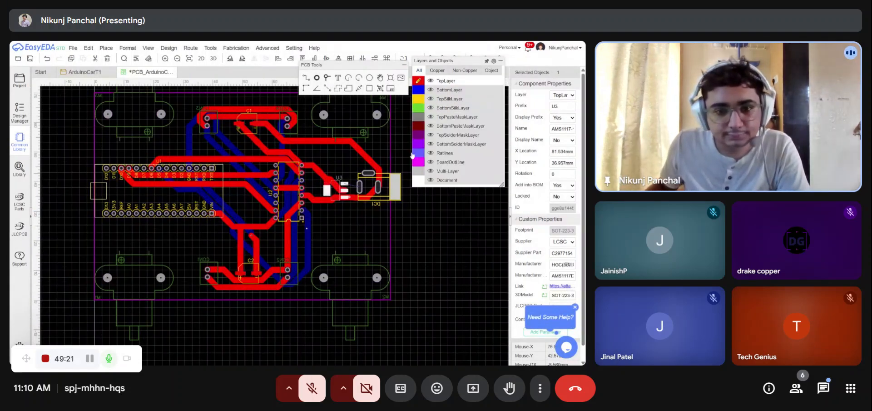
scroll(322, 218, up, 1)
scroll(286, 269, down, 2)
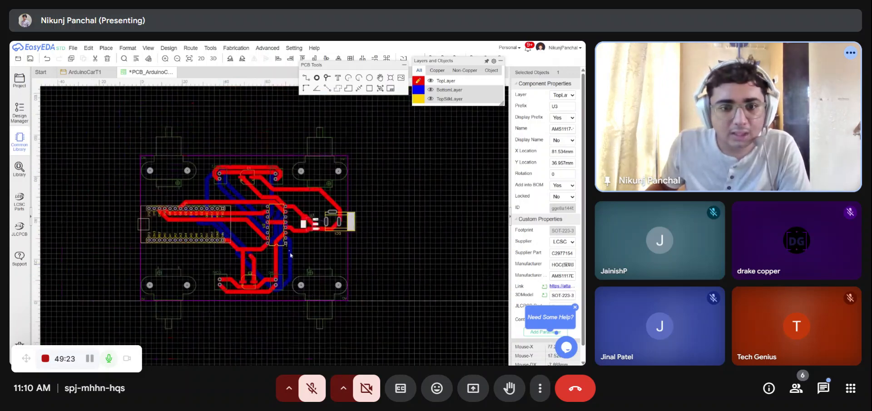
scroll(291, 255, up, 1)
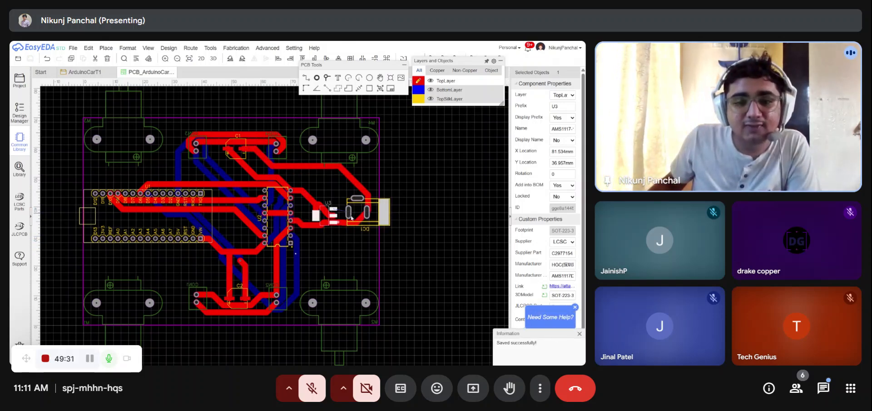
scroll(399, 219, down, 3)
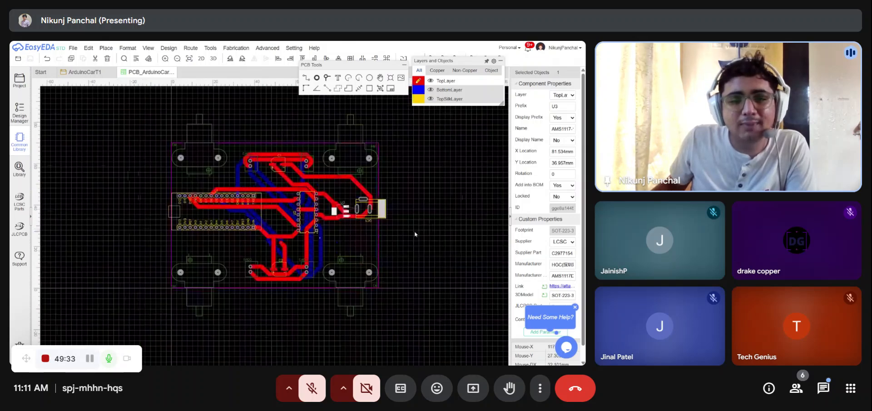
scroll(413, 229, up, 1)
- Run a design rule check and select the incomplete 12V pad-to-pad connection error
mouse_move(165, 51)
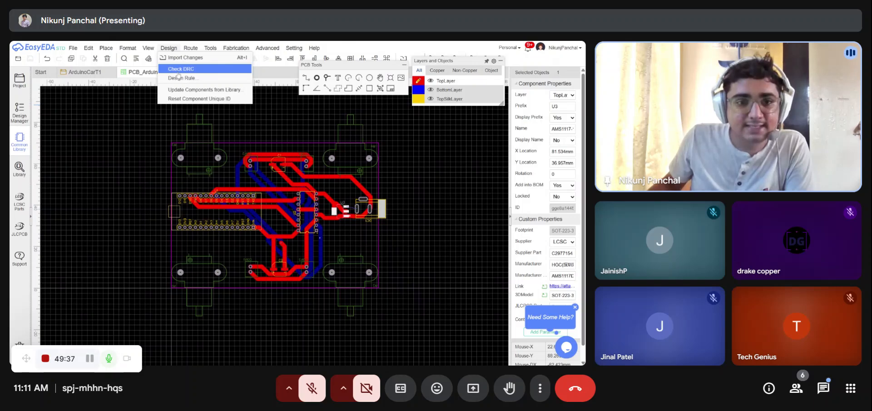
click(205, 71)
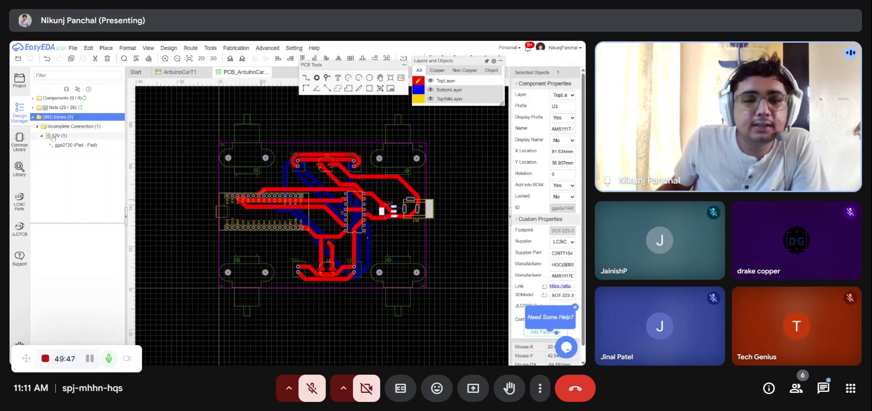
click(53, 136)
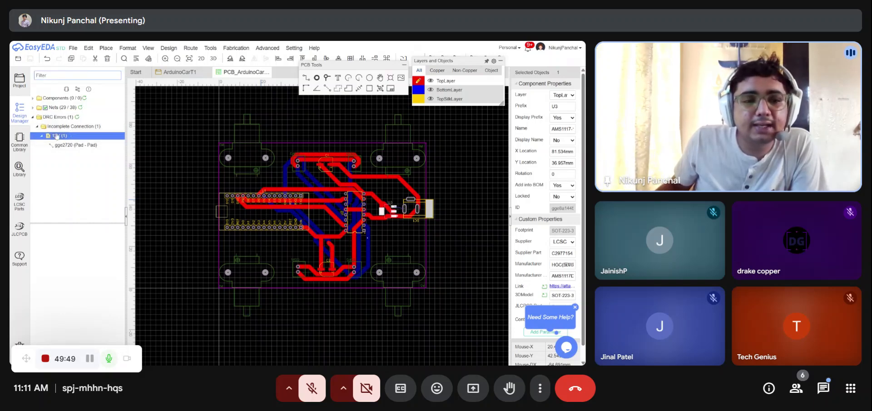
click(64, 145)
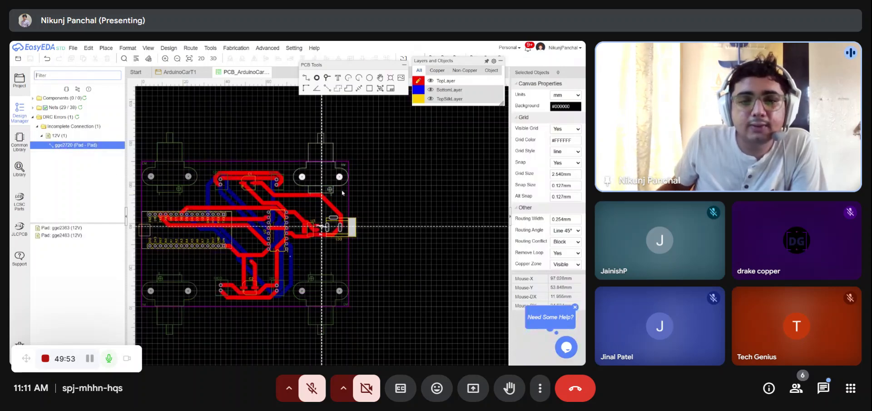
- Route a track connecting the DC jack pad to the AMS1117 regulator's input pad
scroll(325, 230, up, 5)
scroll(325, 230, up, 1)
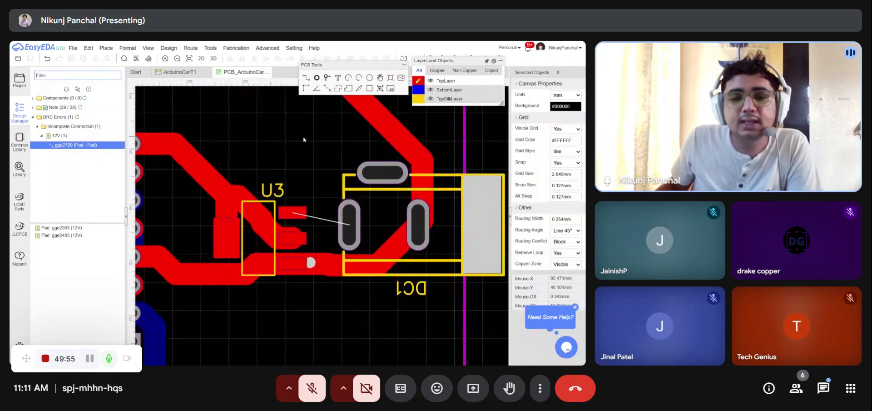
key(w)
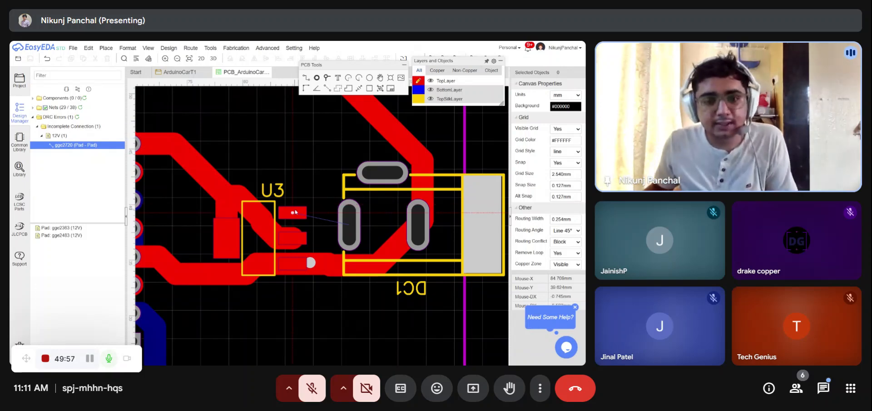
click(294, 213)
click(352, 226)
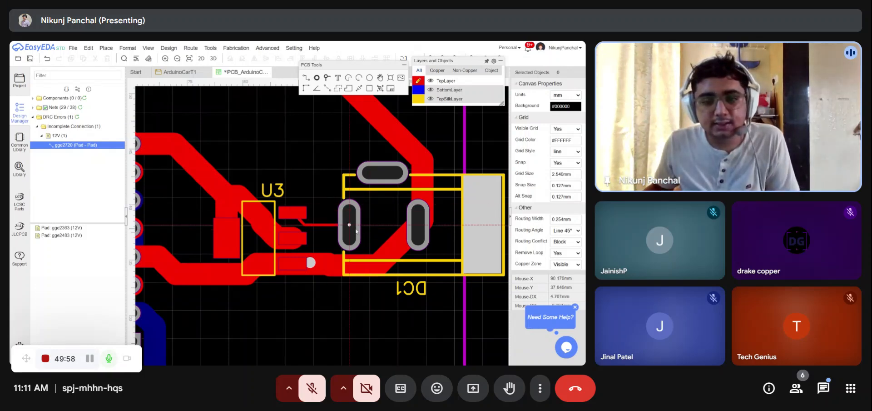
right_click(330, 227)
key(ctrl+z)
key(w)
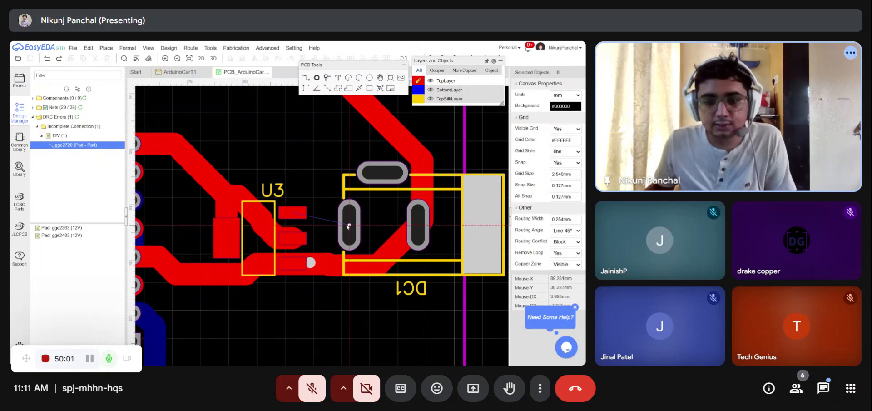
click(345, 224)
click(293, 212)
right_click(302, 211)
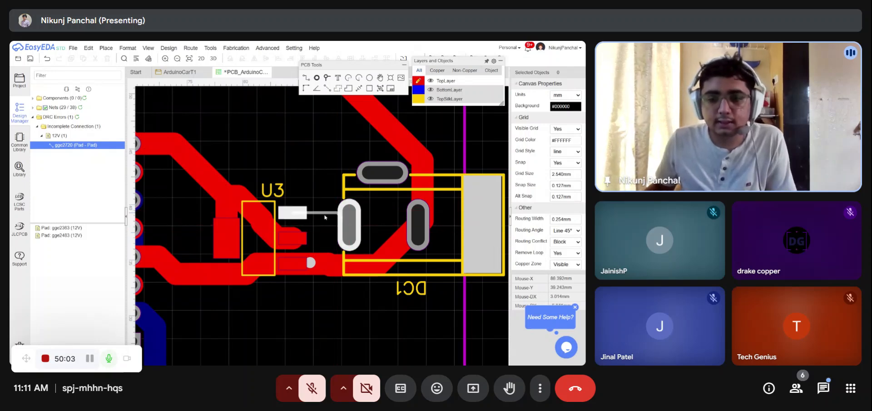
- Set the new track's width to 2 mm
click(325, 214)
click(563, 106)
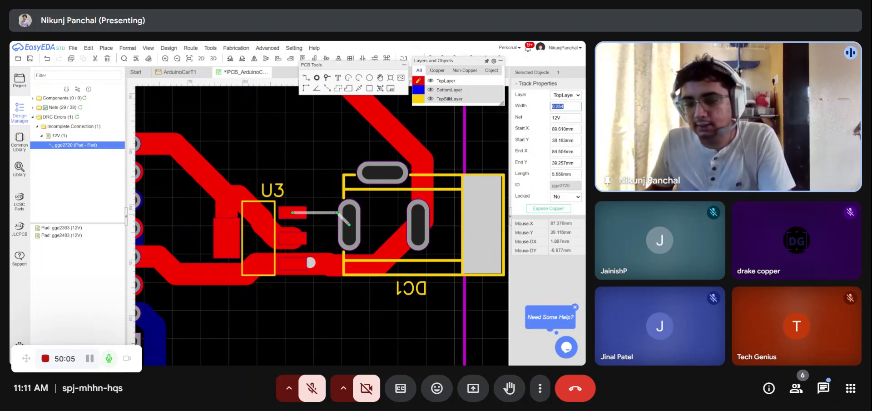
text(2)
click(495, 144)
- Rerun the design rule check on the board and review the listed errors
scroll(495, 143, down, 2)
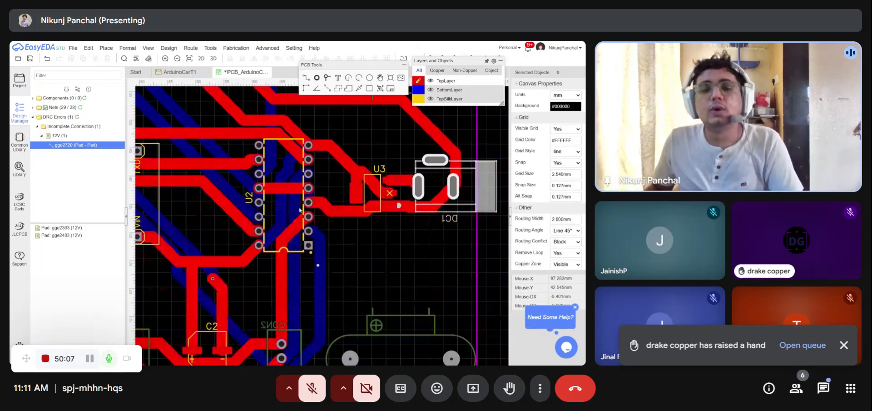
scroll(299, 210, down, 3)
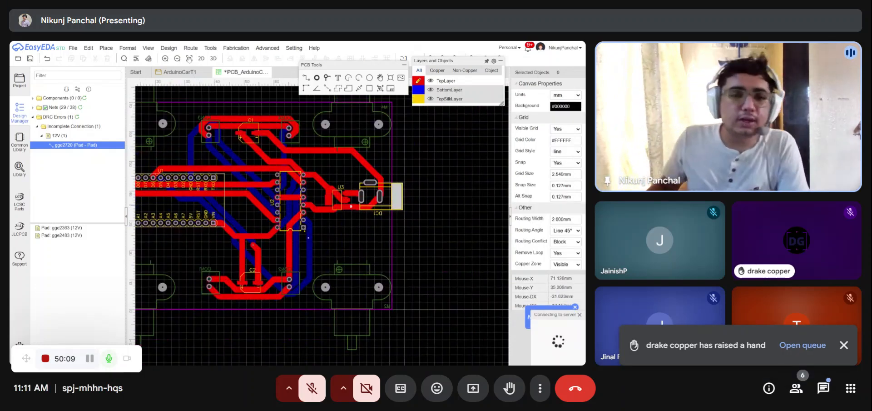
scroll(350, 198, up, 5)
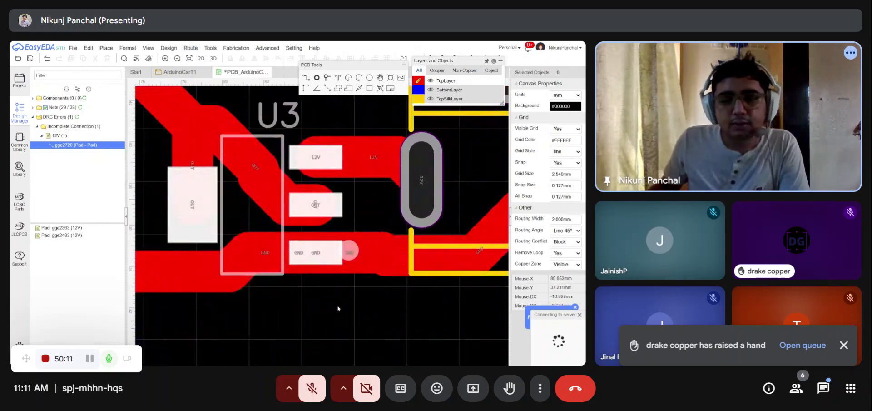
scroll(320, 264, down, 2)
scroll(321, 242, down, 5)
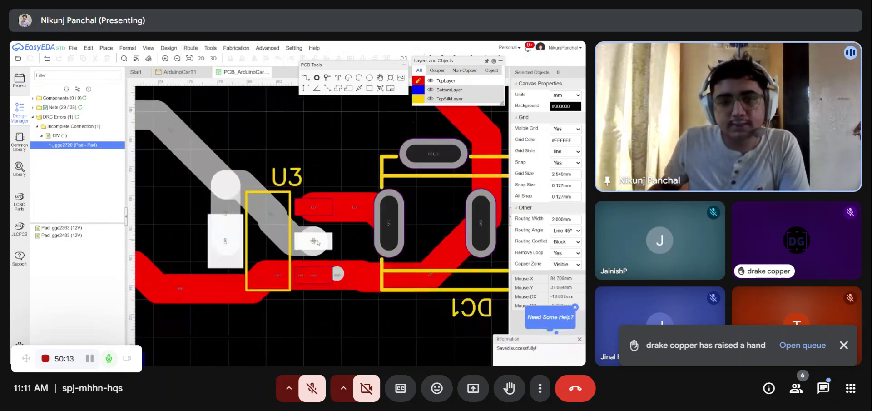
click(78, 117)
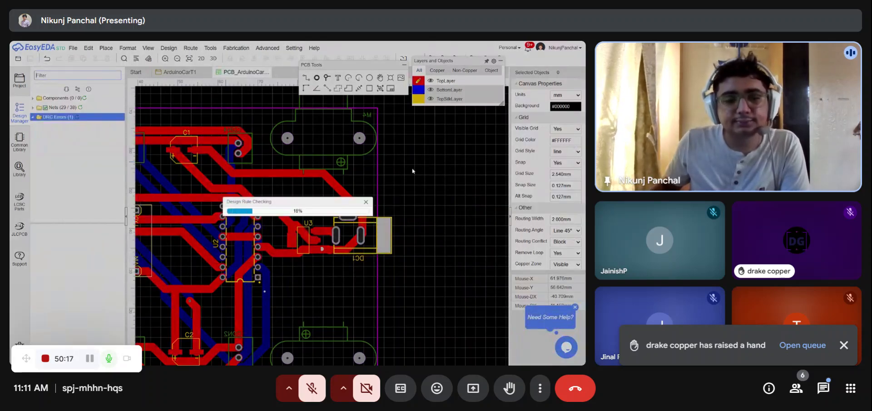
scroll(436, 175, down, 4)
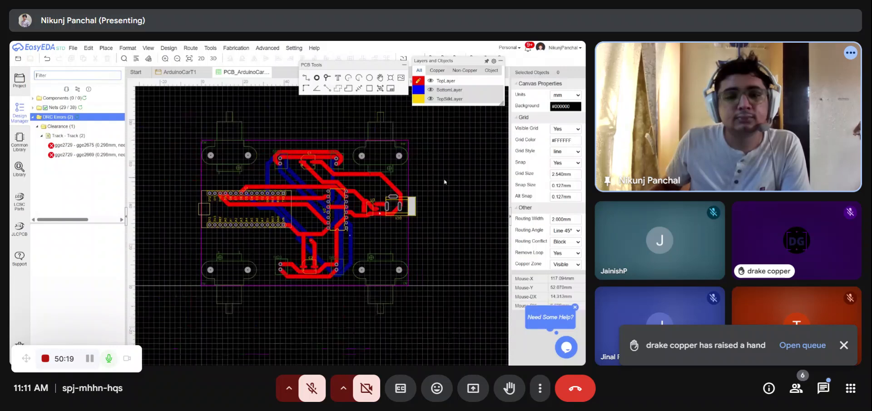
scroll(455, 196, up, 2)
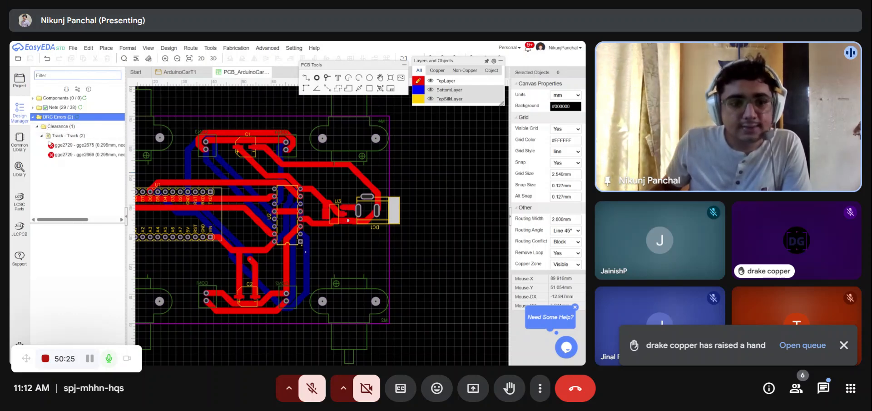
- Select the two clearance errors in the DRC list to inspect them at the U3 regulator
click(78, 145)
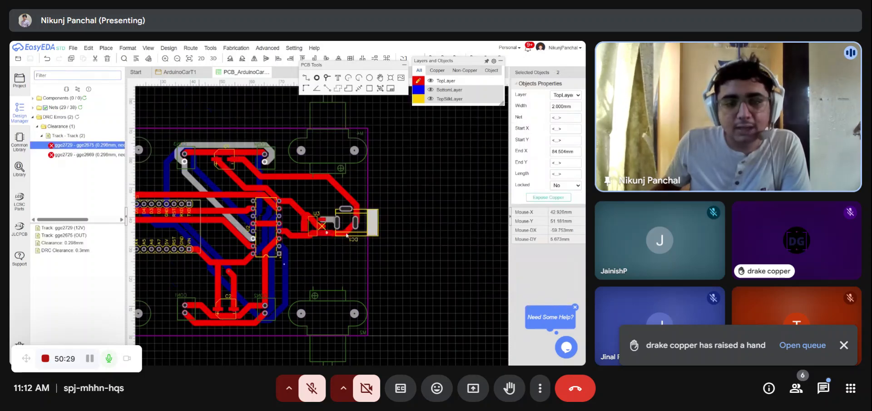
click(100, 155)
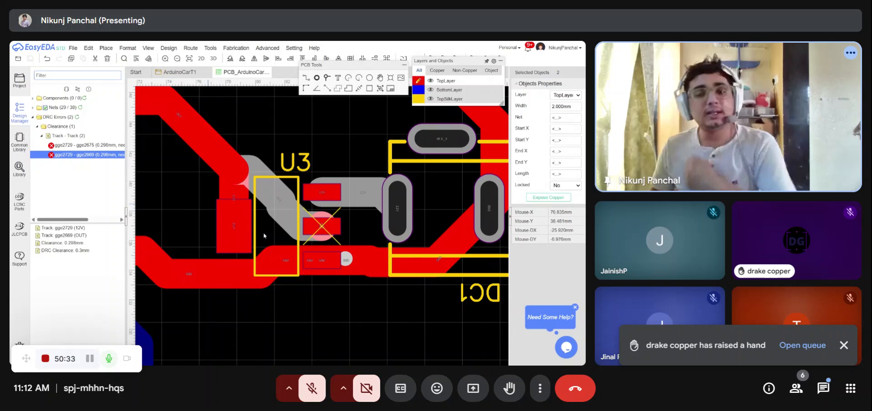
scroll(307, 224, up, 3)
- Open the design rule settings and close them without changes
click(188, 48)
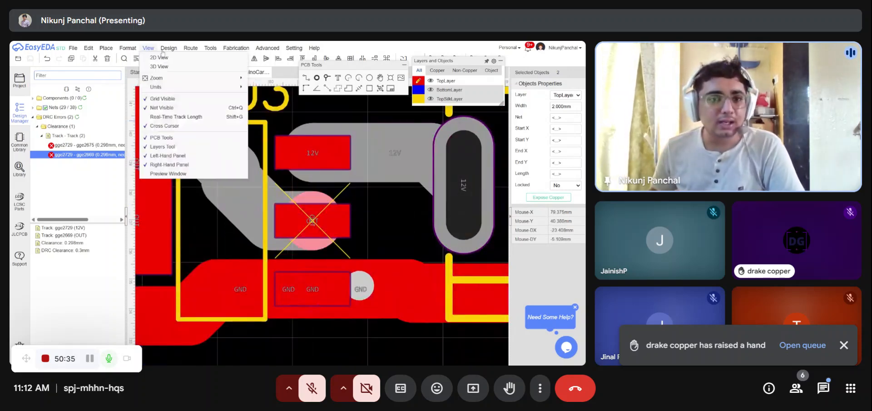
mouse_move(168, 48)
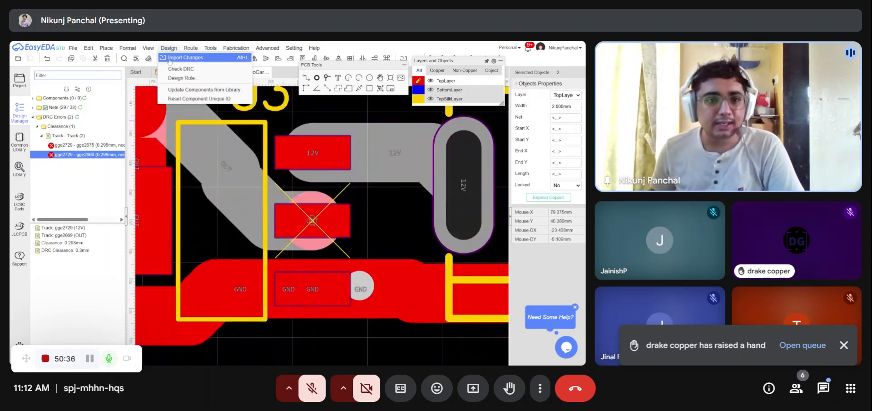
click(186, 80)
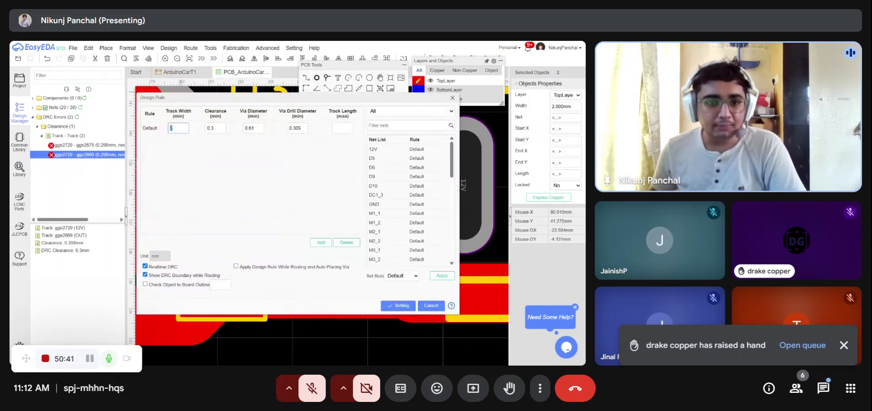
click(452, 98)
scroll(325, 219, up, 3)
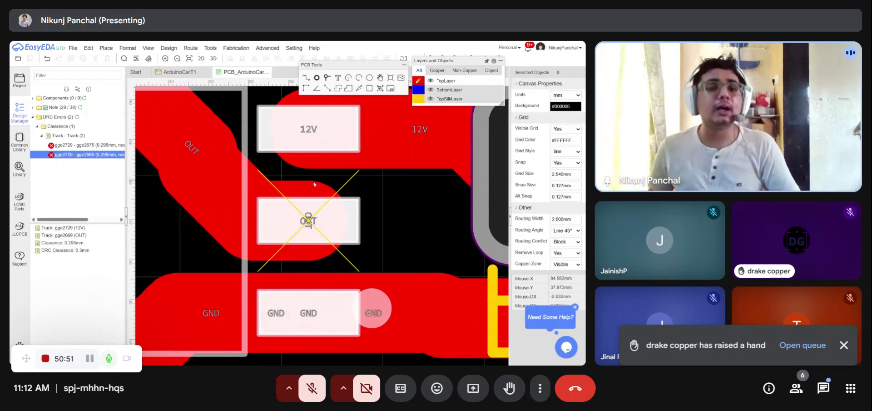
scroll(314, 184, down, 5)
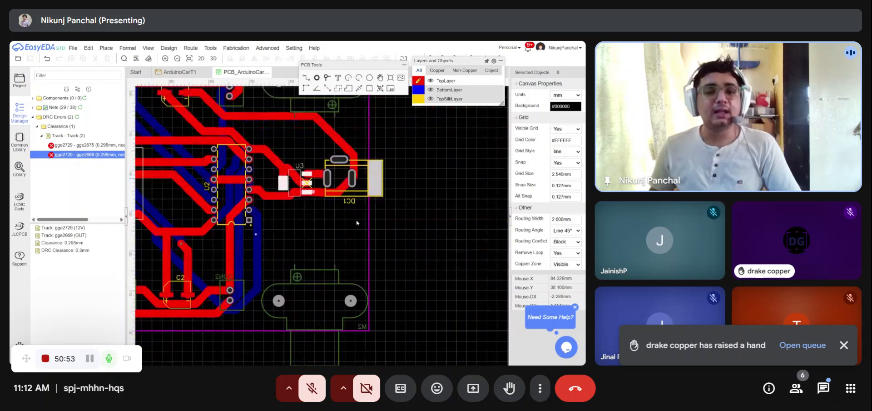
scroll(372, 232, down, 5)
scroll(290, 207, up, 2)
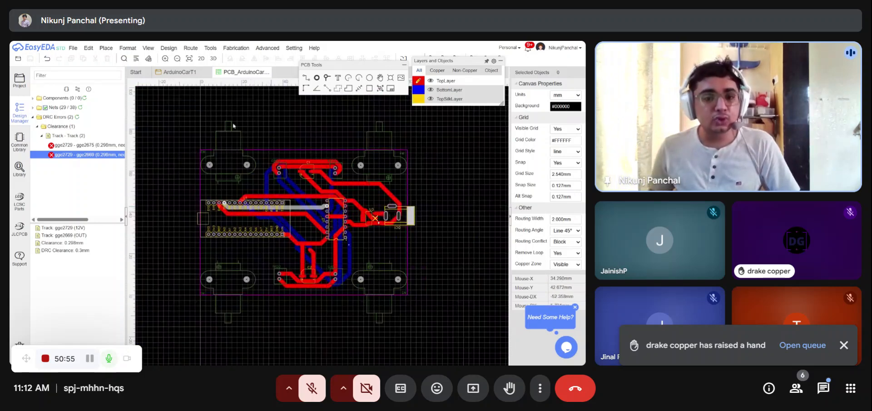
- Unroute all tracks on the board
click(191, 48)
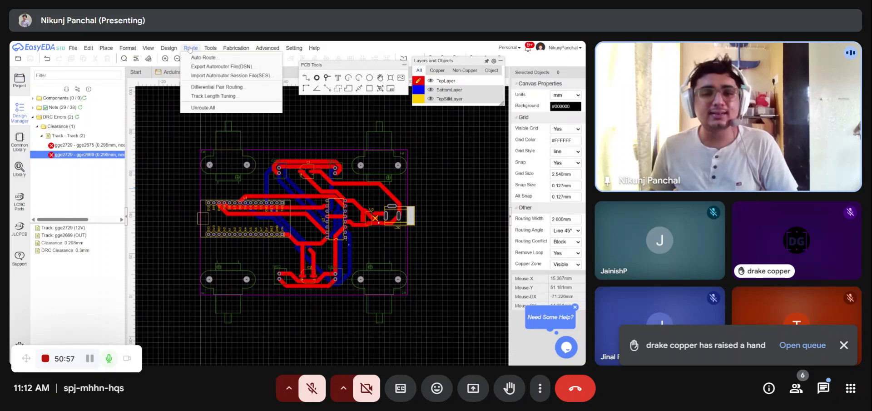
mouse_move(191, 49)
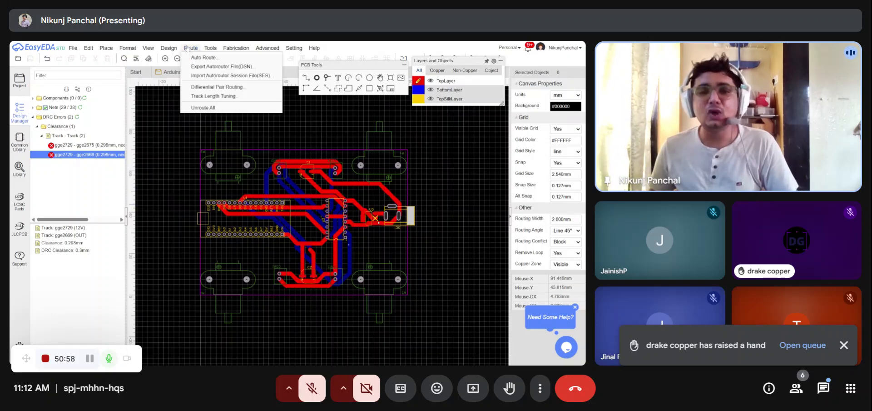
click(205, 108)
- Set the default design rule's minimum track width to 1 mm
mouse_move(174, 51)
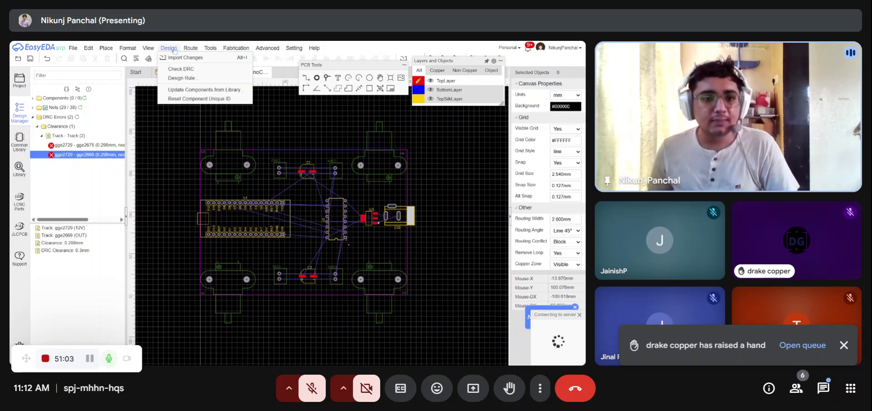
click(181, 77)
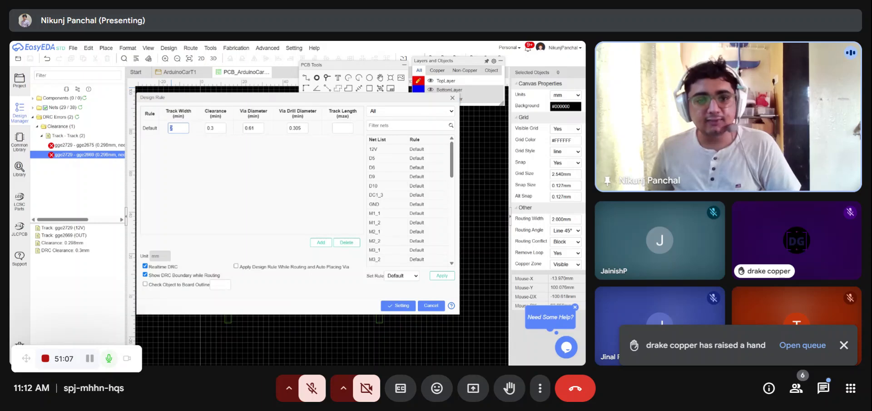
text(1)
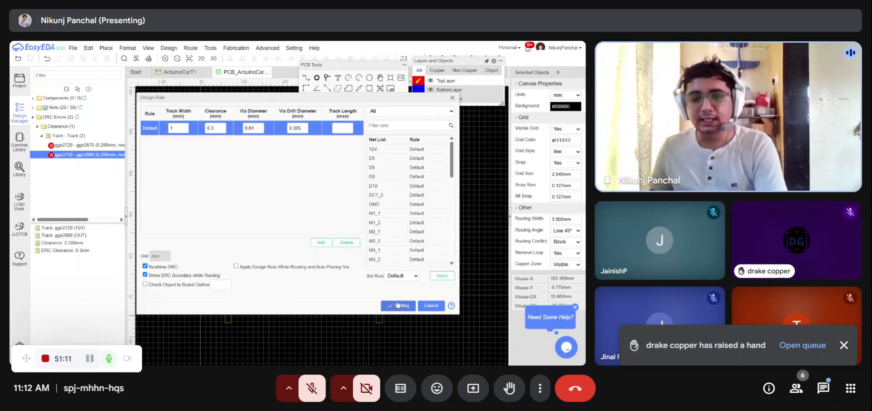
click(397, 305)
- Autoroute the whole board on both layers with the cloud router
click(191, 48)
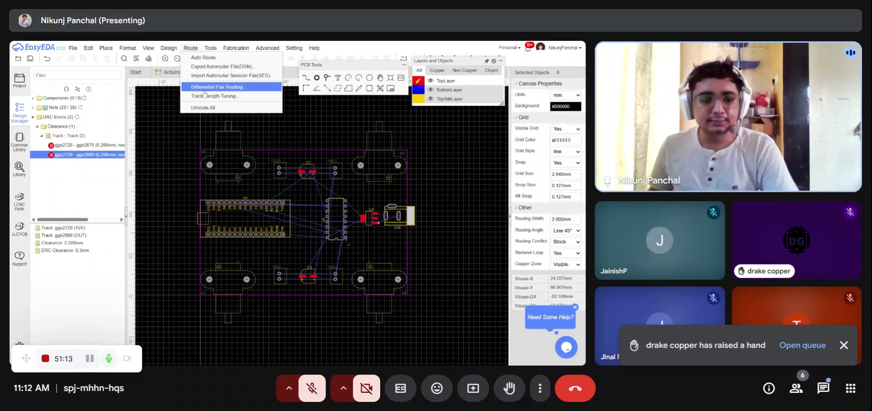
click(190, 47)
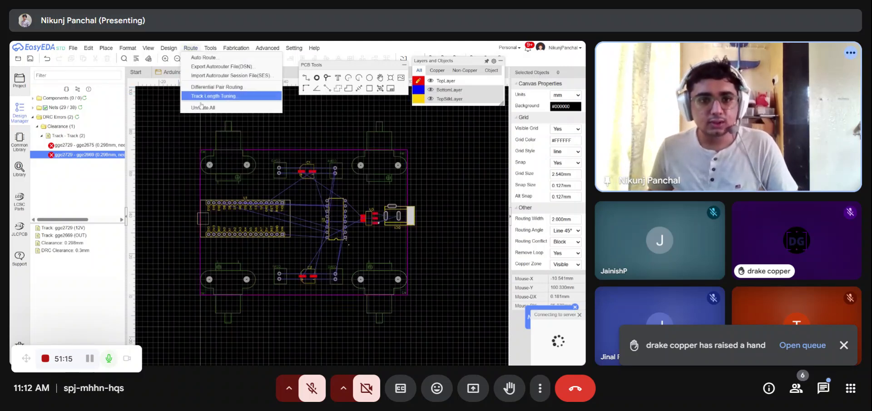
click(209, 63)
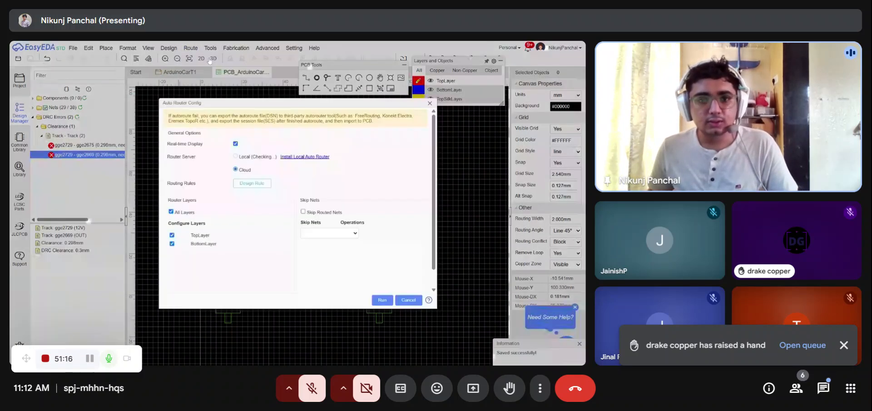
click(251, 183)
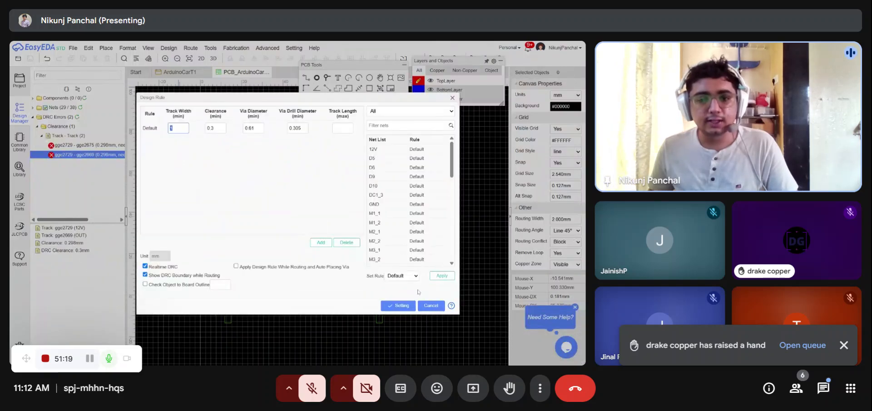
click(387, 305)
click(383, 300)
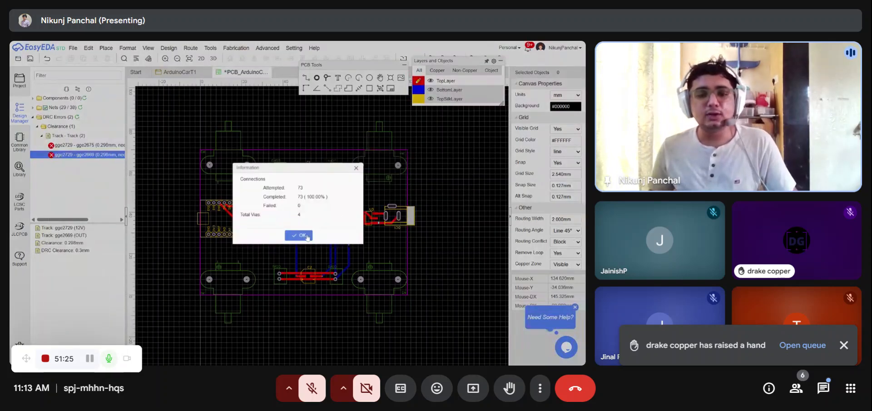
click(309, 234)
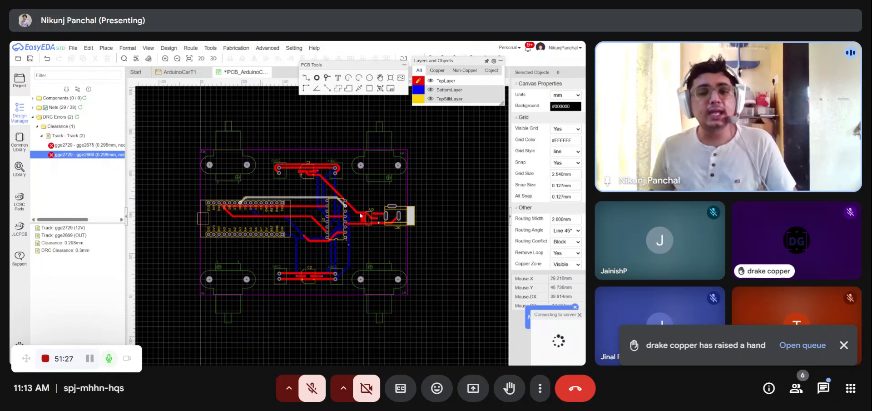
- Save the PCB and dismiss the file overwrite warning
key(ctrl+s)
scroll(320, 194, down, 2)
scroll(385, 205, up, 2)
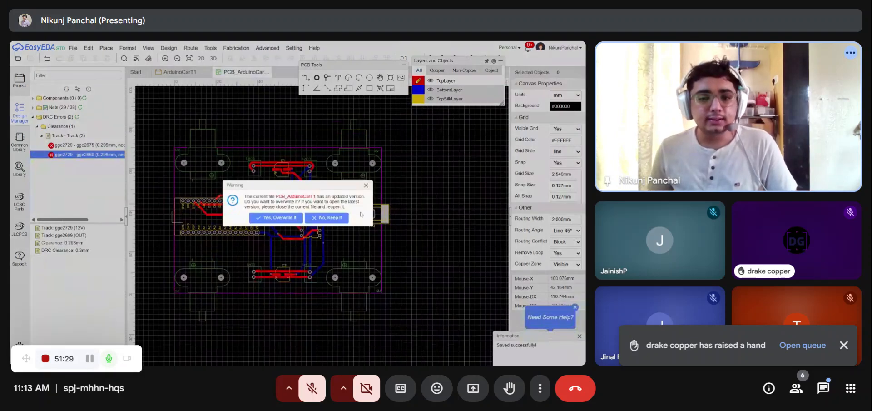
click(366, 186)
- Widen the GND track running between the regulator and the DC jack
scroll(297, 198, up, 3)
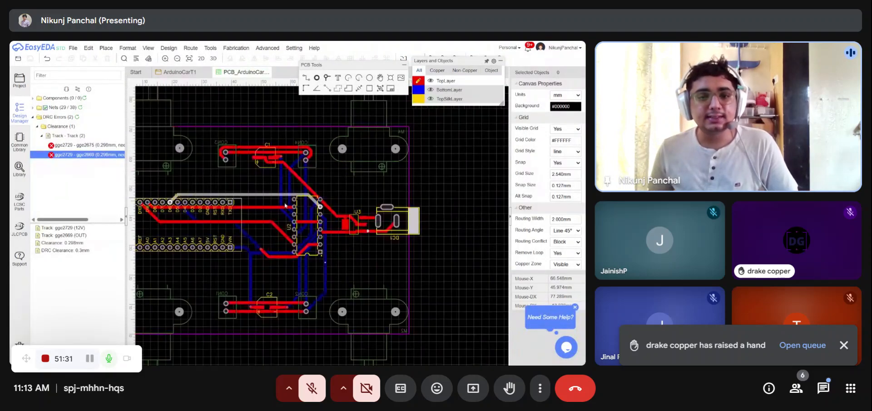
scroll(292, 145, down, 2)
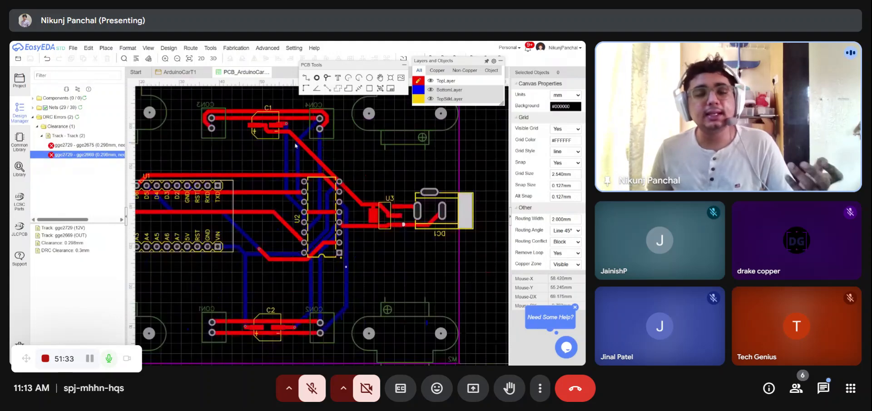
scroll(246, 121, up, 2)
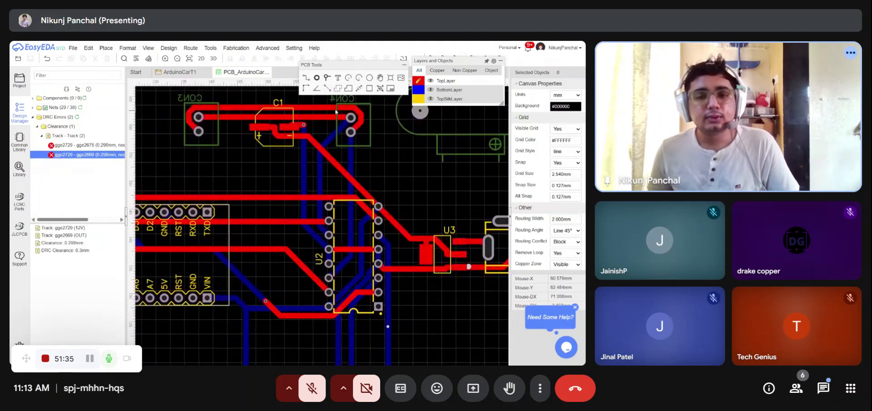
scroll(327, 164, down, 3)
scroll(415, 199, up, 2)
scroll(414, 199, up, 2)
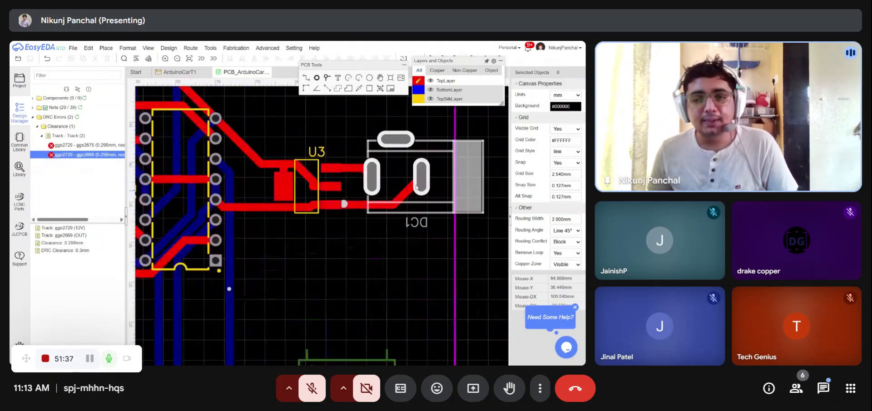
click(403, 197)
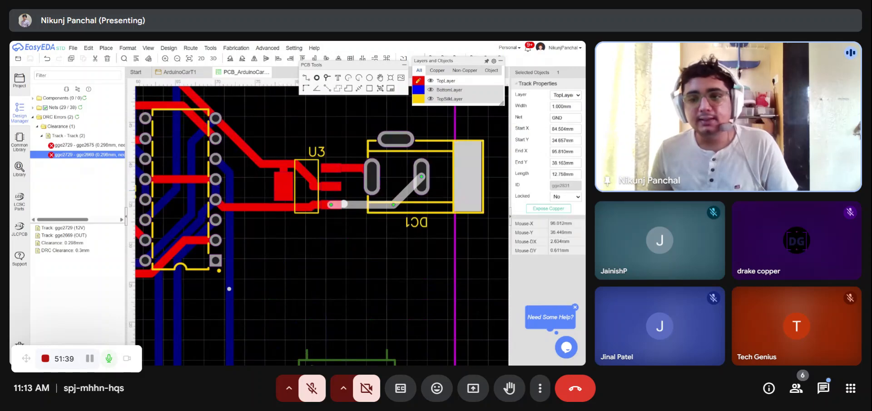
click(565, 106)
click(478, 228)
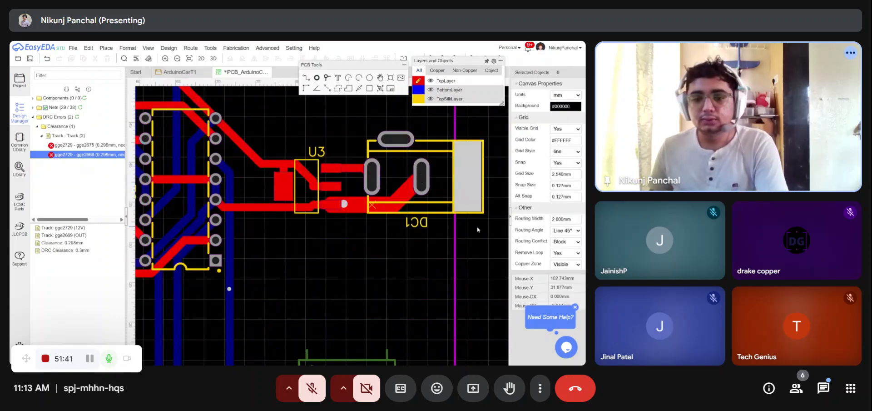
- Move the GND track segment near the DC jack to a new position
scroll(472, 232, down, 3)
scroll(451, 245, up, 4)
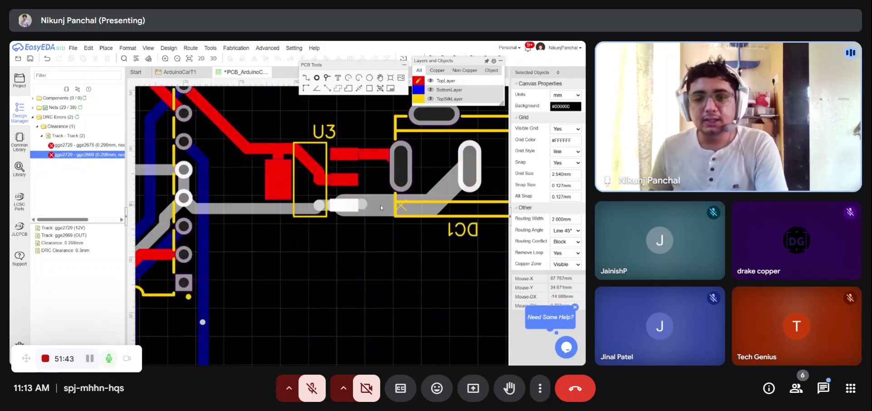
drag(380, 204, 382, 224)
click(418, 281)
scroll(408, 324, down, 4)
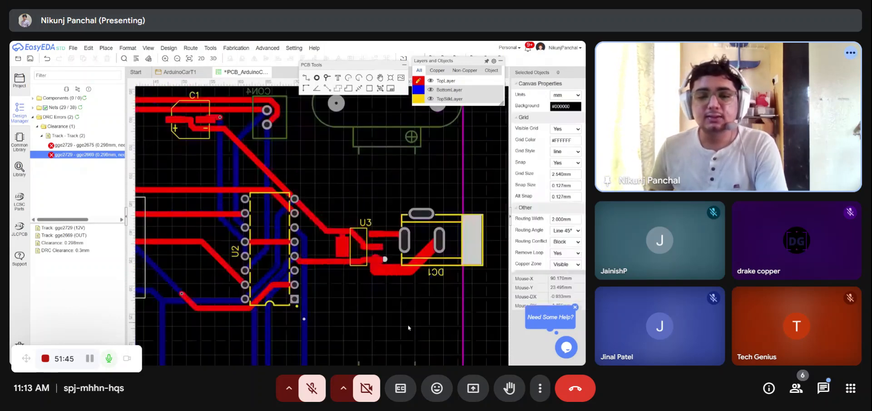
- Set the width of the track between CON3 and CON4 to 2 mm
scroll(273, 168, up, 2)
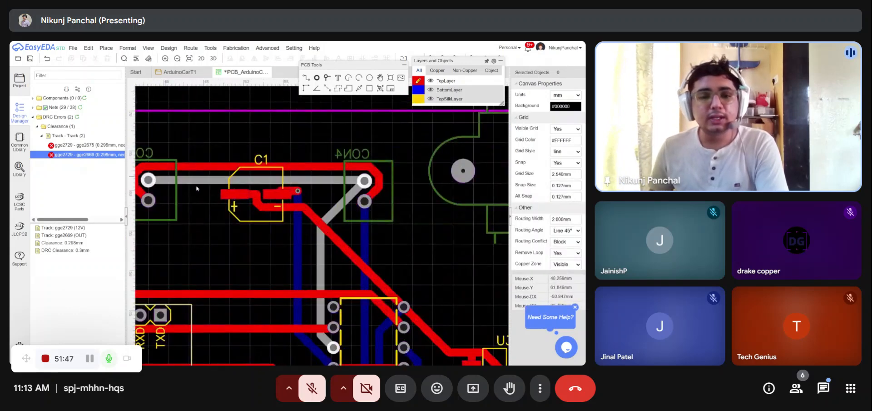
scroll(268, 175, down, 2)
click(263, 180)
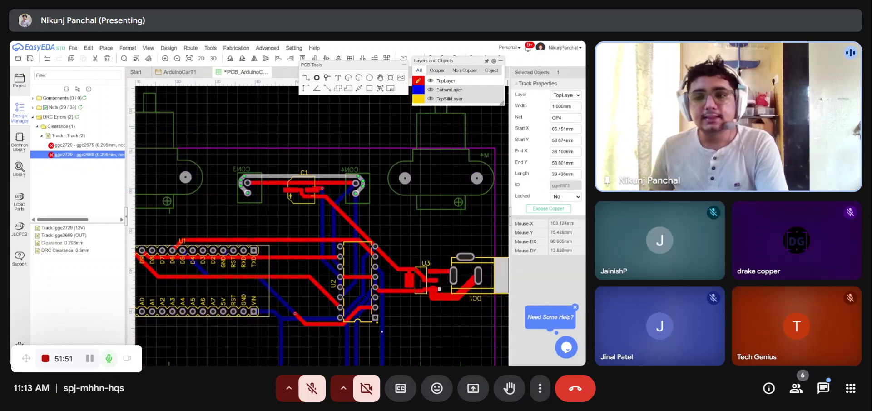
text(2)
click(382, 203)
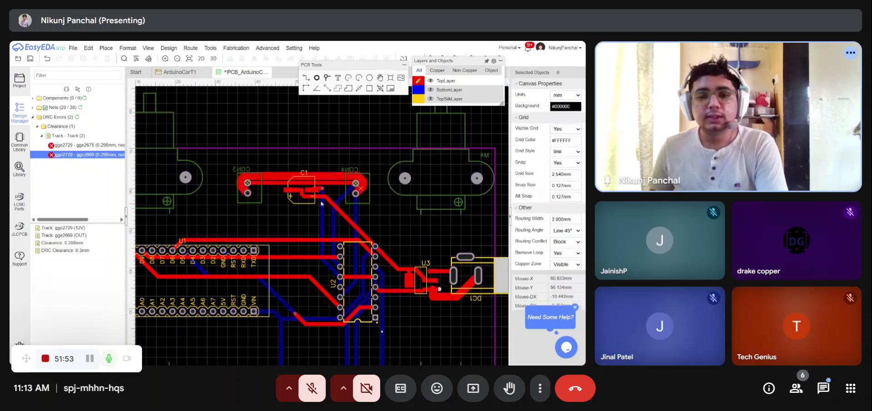
- Delete the track connecting CON3 and CON4
scroll(264, 187, up, 2)
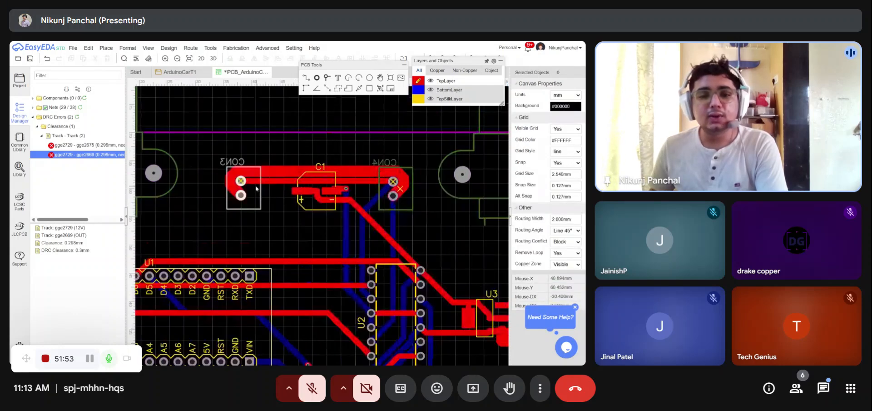
click(284, 177)
key(Delete)
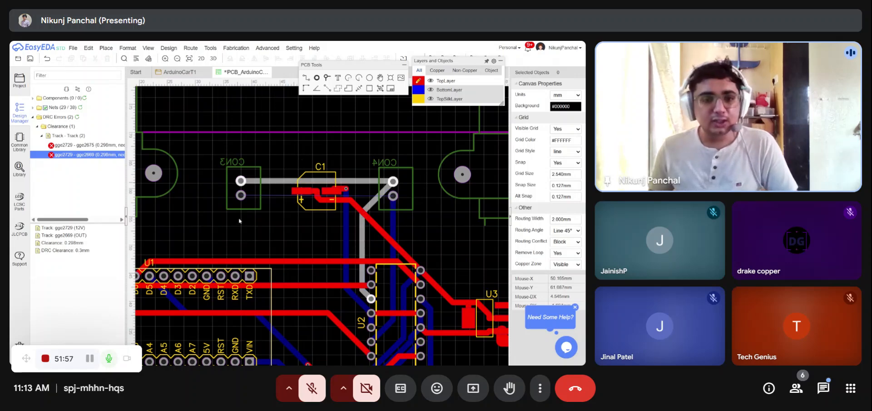
- Route a new track from CON3 up around the capacitor to CON4 at 2 mm routing width
key(w)
click(239, 195)
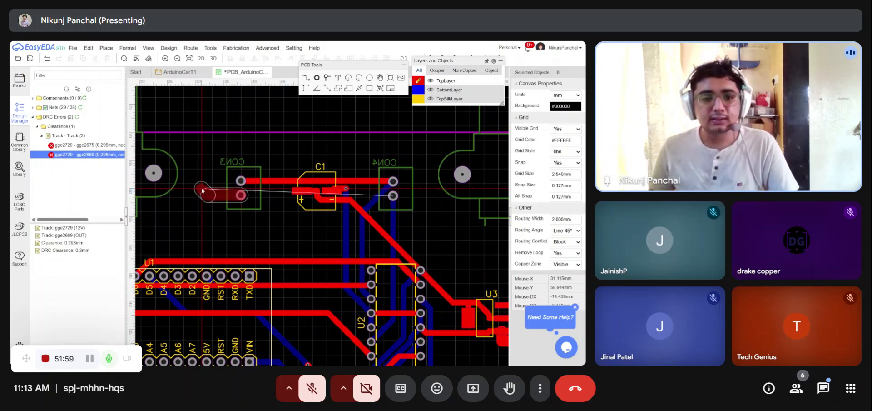
click(213, 163)
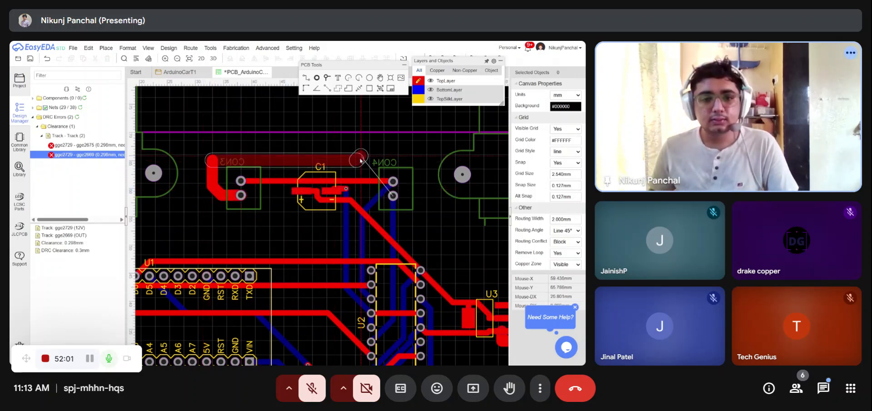
click(412, 184)
click(413, 181)
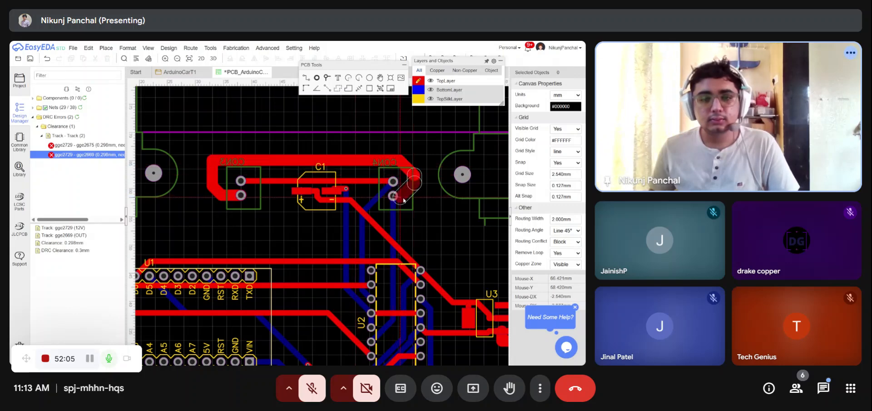
click(394, 197)
click(393, 196)
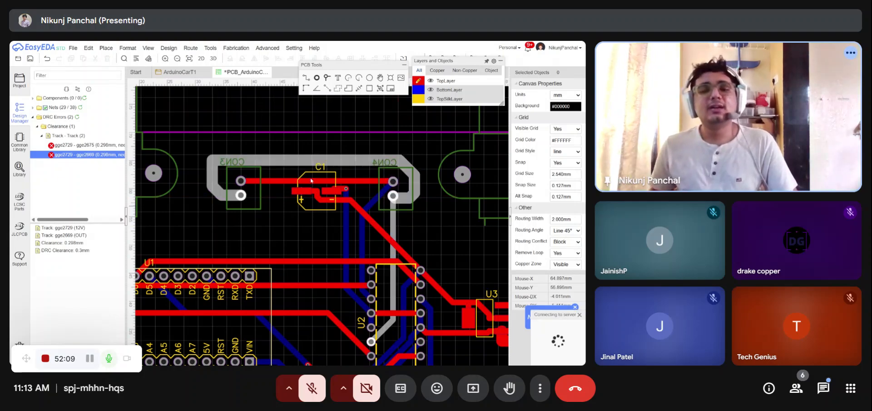
- Save the PCB design
scroll(201, 278, down, 5)
key(ctrl+s)
scroll(257, 201, up, 4)
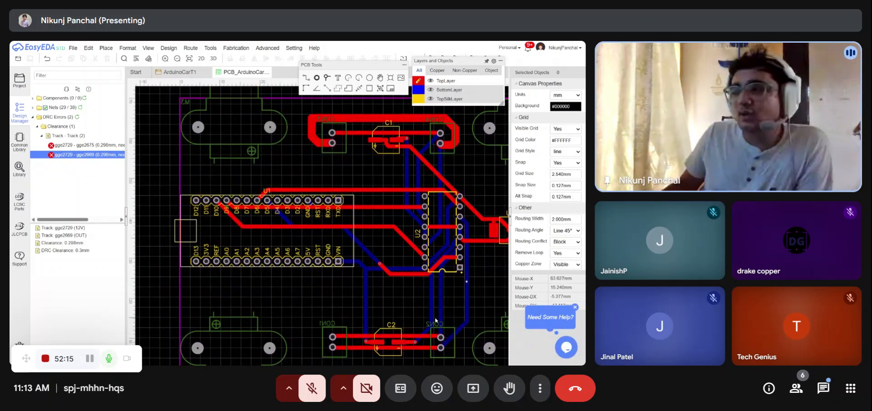
scroll(235, 222, down, 3)
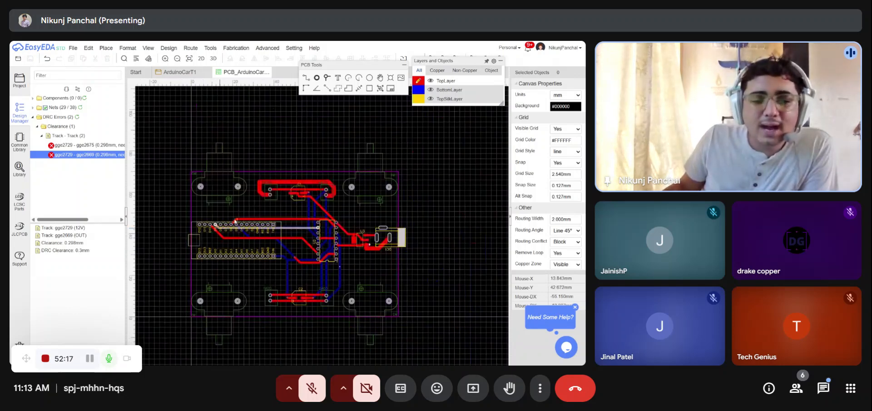
scroll(278, 221, up, 3)
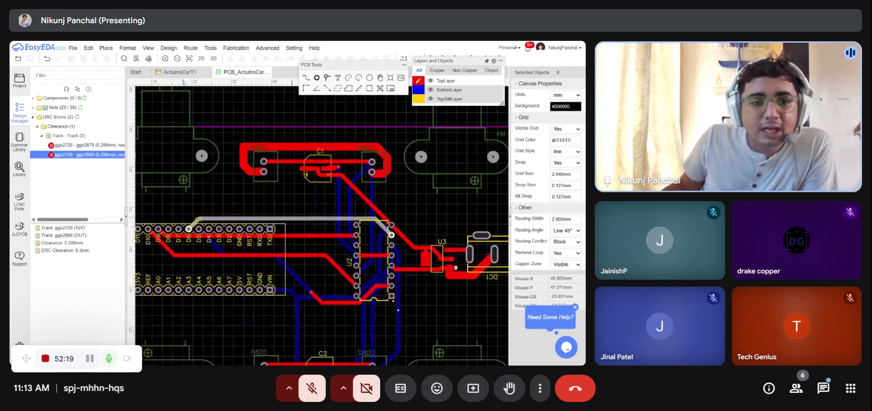
- Switch to the schematic sheet to review it, then return to the PCB layout
click(179, 72)
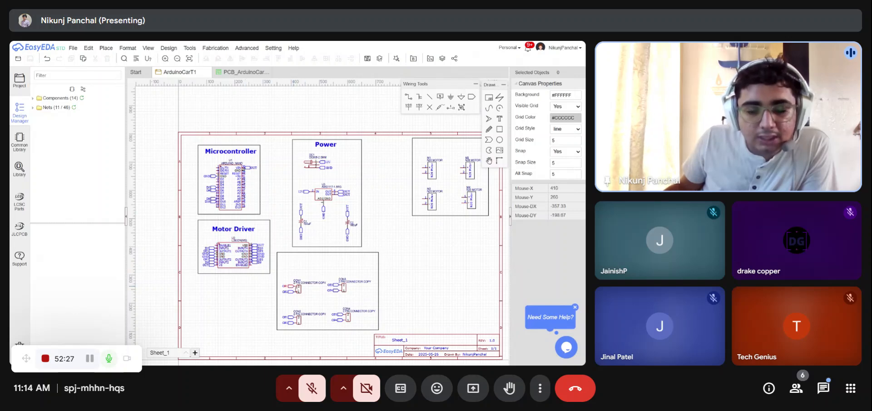
scroll(473, 332, down, 3)
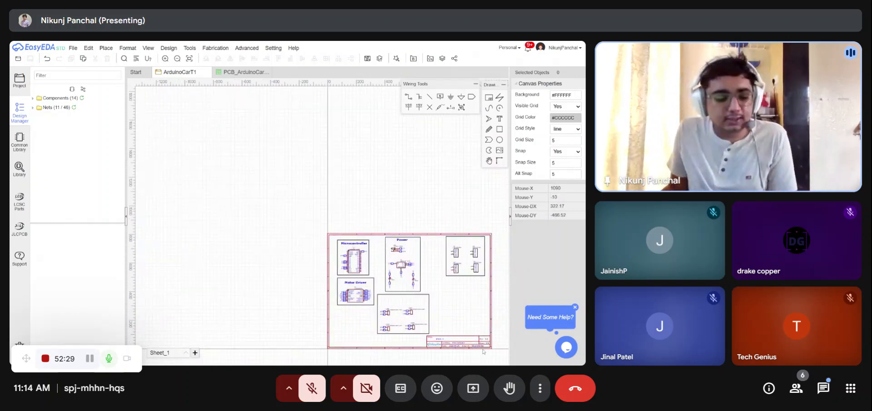
scroll(401, 289, up, 3)
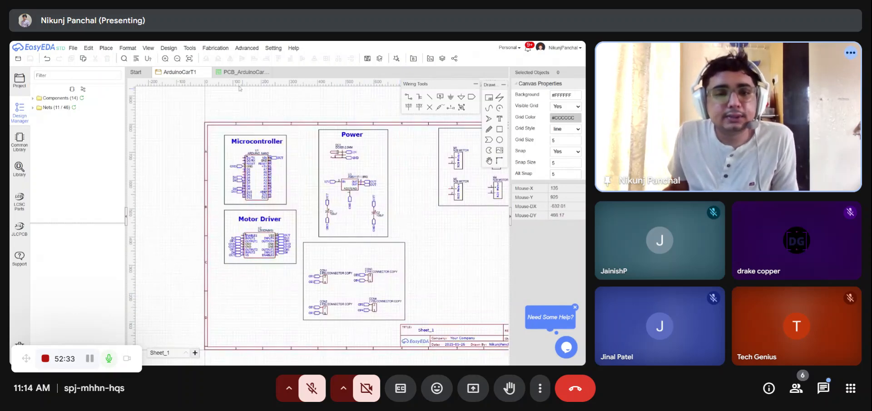
click(240, 72)
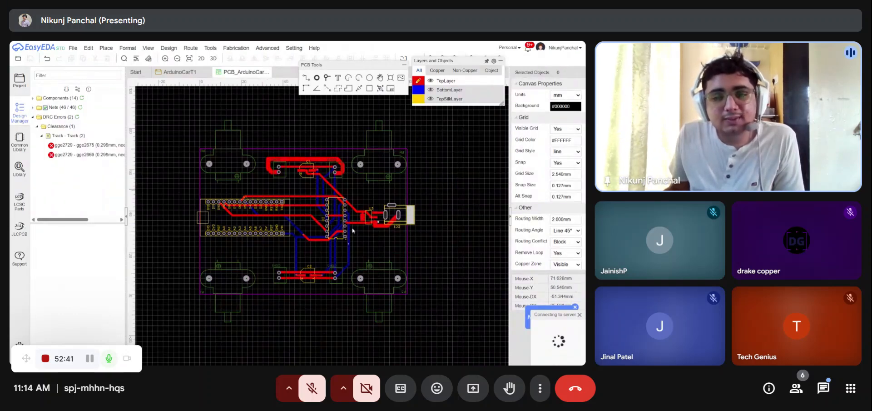
- Draw a GND copper pour on the top layer enclosing the whole board outline
click(339, 88)
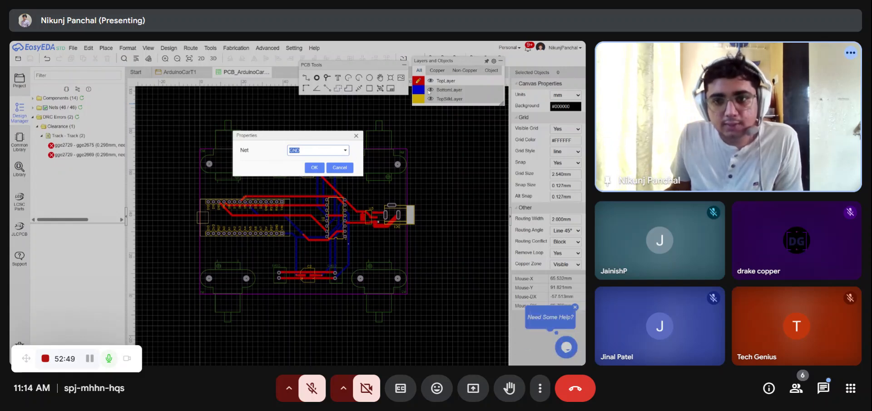
click(330, 168)
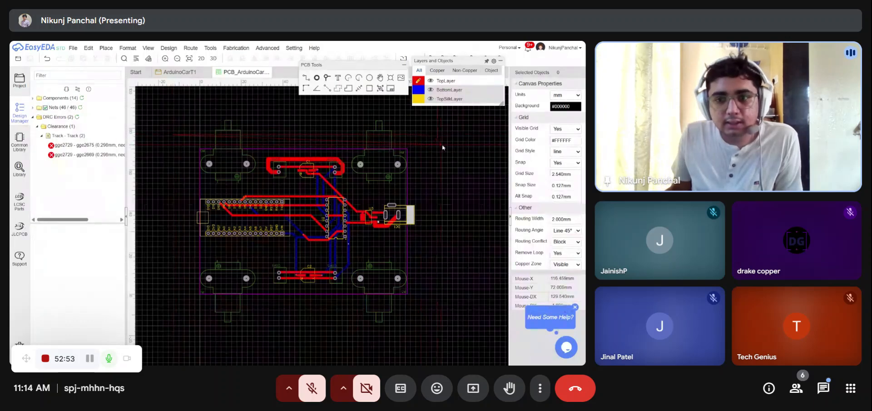
click(169, 306)
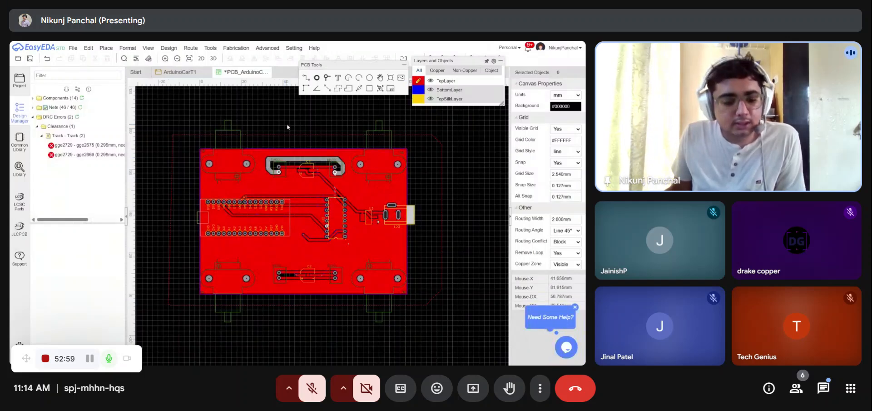
- Select the top copper pour and set its Keep Island option to Yes
scroll(284, 168, up, 3)
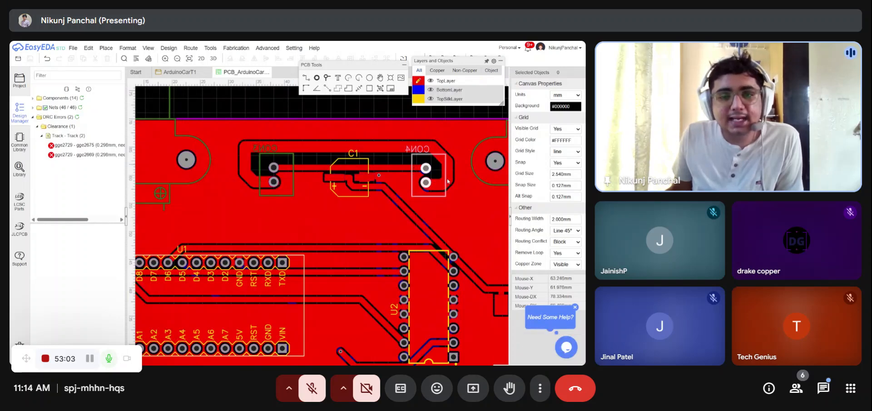
scroll(303, 155, down, 3)
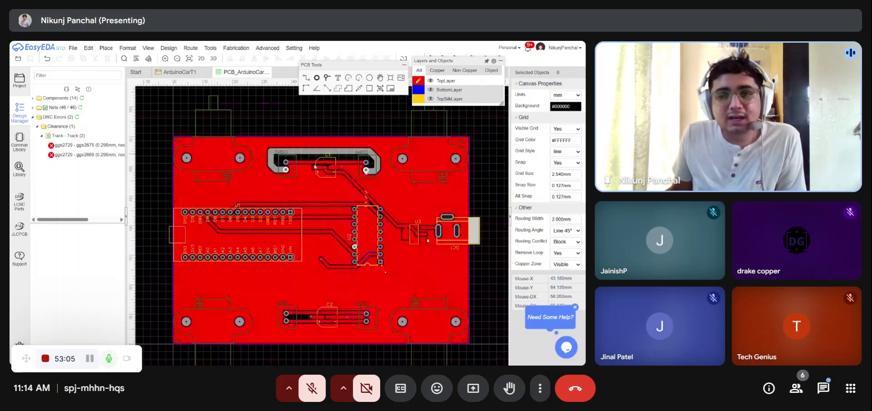
scroll(420, 161, up, 2)
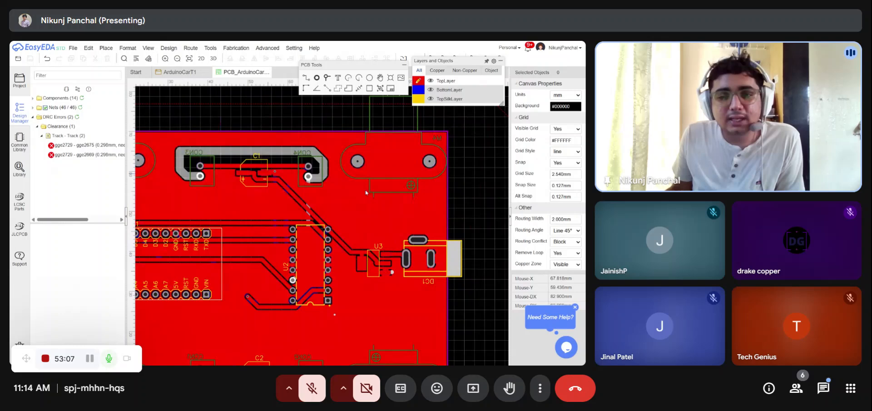
scroll(295, 218, down, 2)
scroll(287, 175, up, 2)
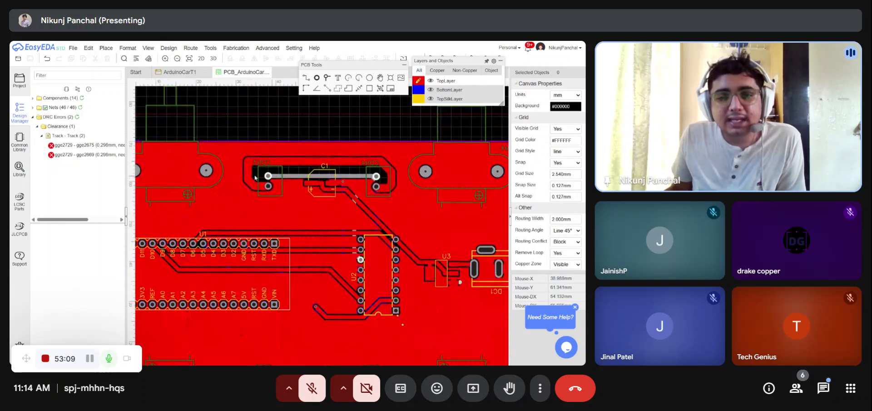
scroll(288, 145, down, 3)
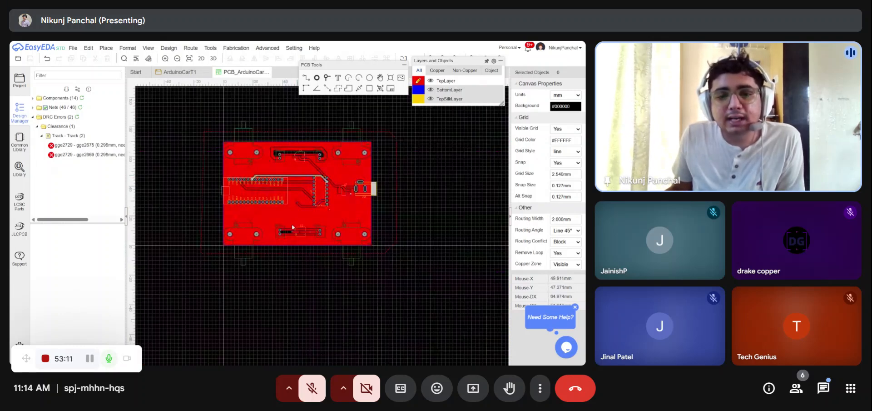
scroll(293, 227, up, 1)
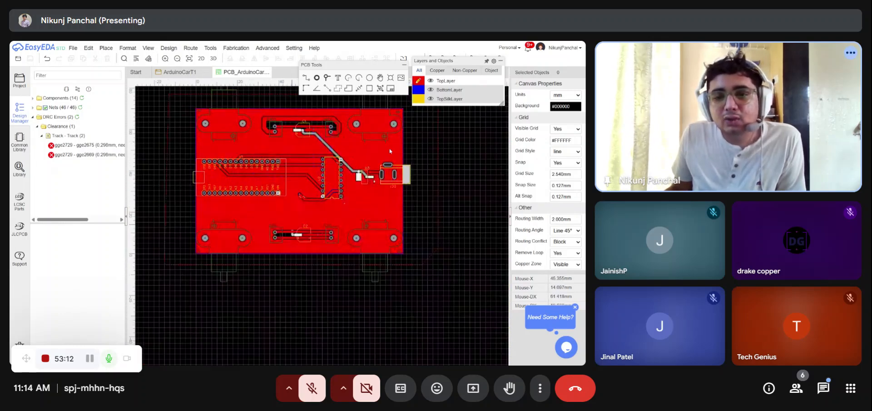
click(438, 140)
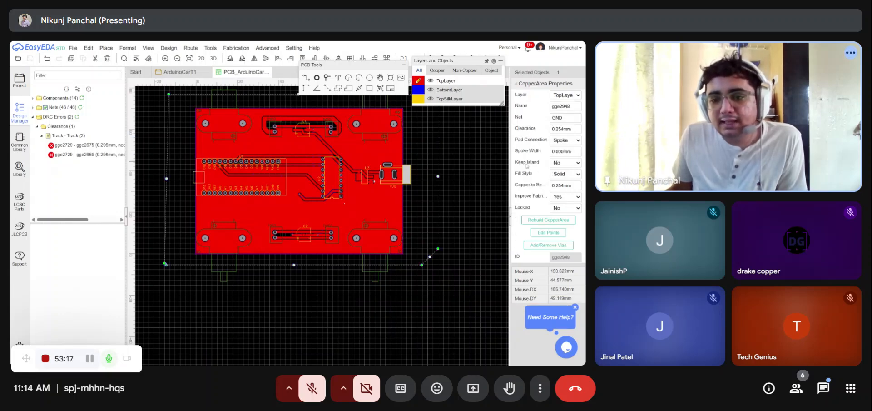
click(573, 169)
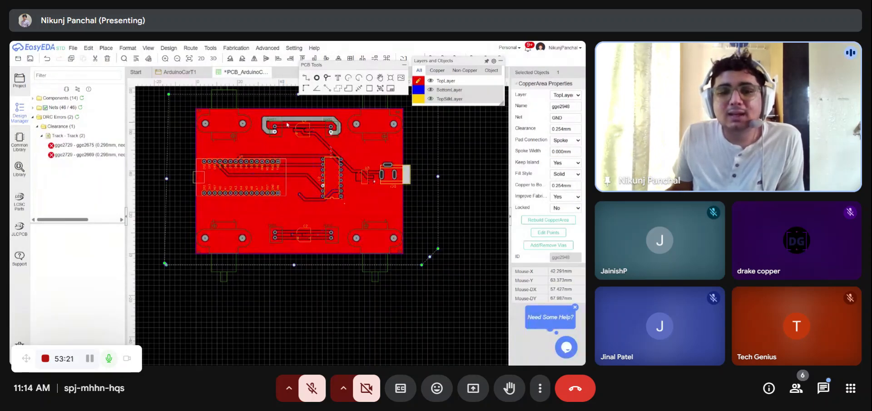
- Save the PCB design again
scroll(283, 123, up, 3)
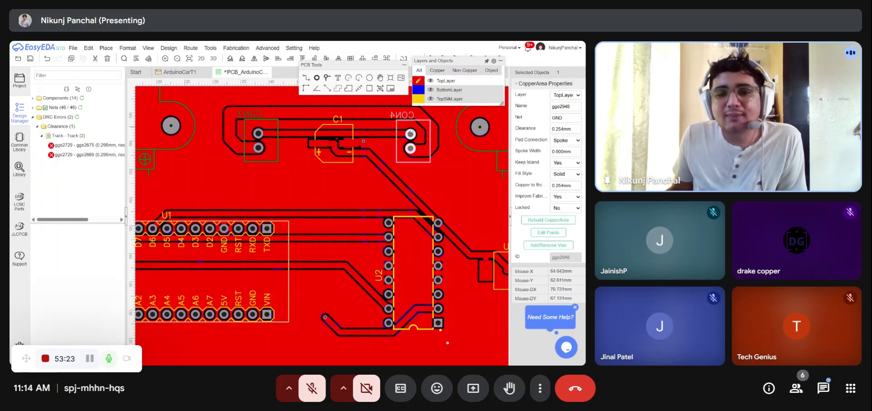
key(ctrl+s)
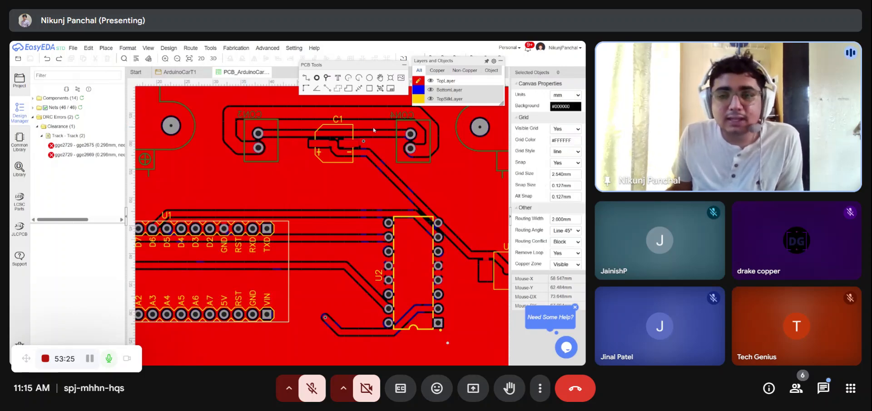
scroll(311, 136, down, 2)
scroll(312, 138, down, 1)
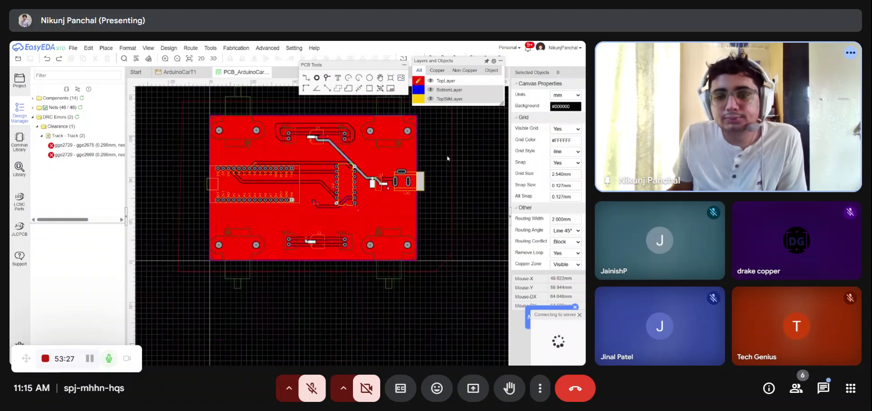
- Switch to the bottom layer and draw a GND copper pour enclosing the whole board
click(452, 145)
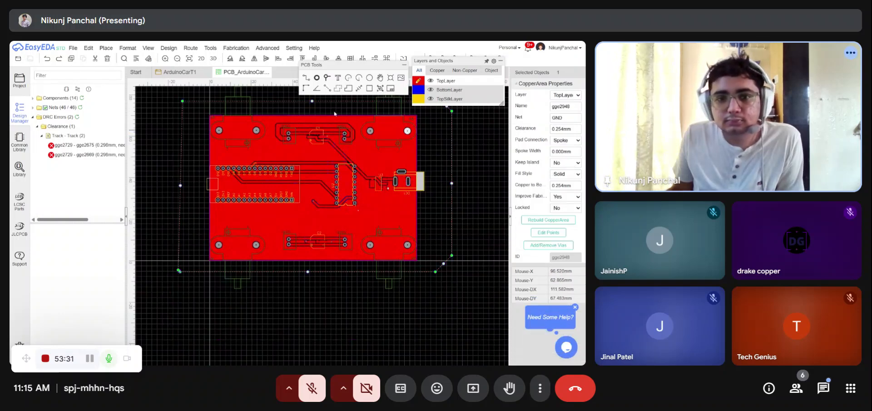
click(418, 89)
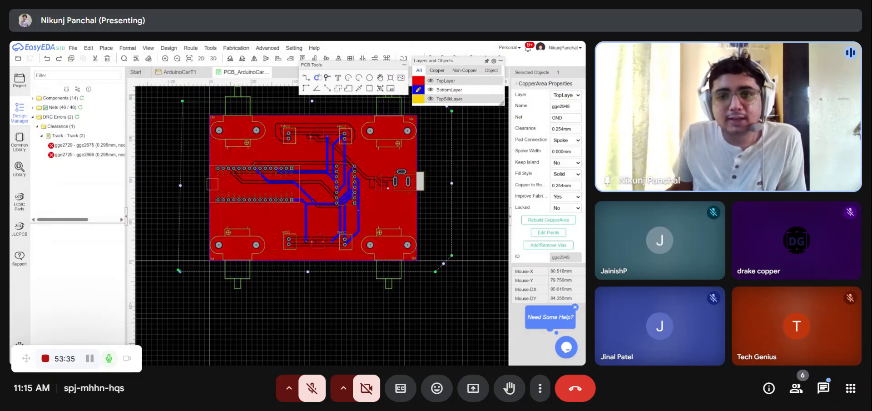
click(341, 89)
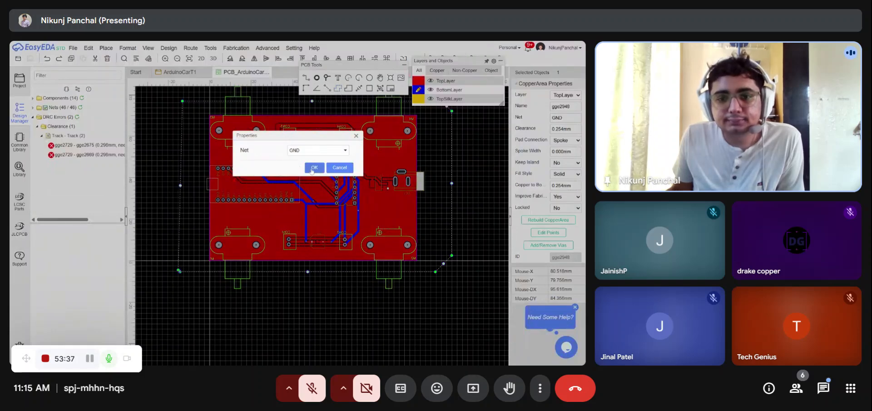
click(315, 167)
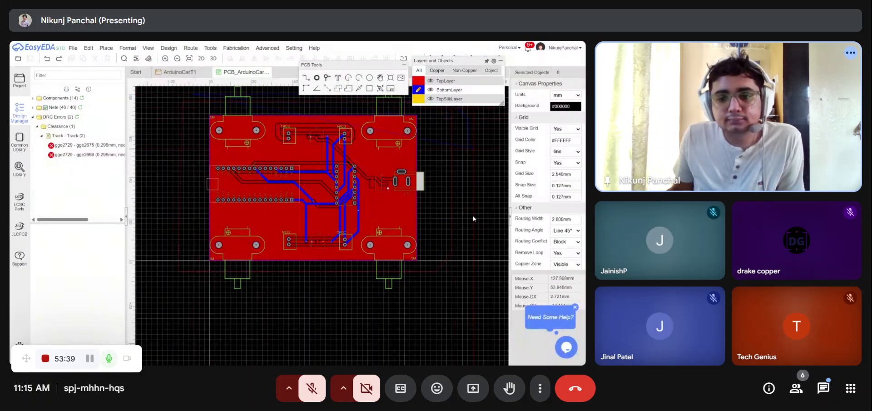
click(461, 286)
click(189, 270)
right_click(189, 269)
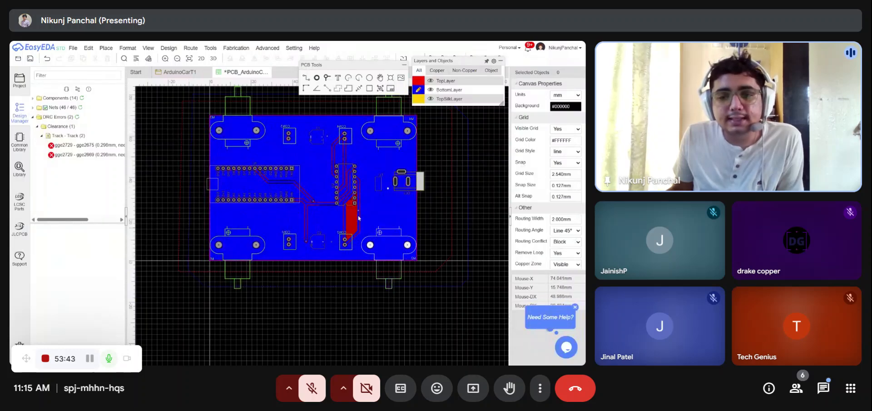
- Open the 3D preview, hide the 3D component models and rotate the board to inspect both sides
click(213, 59)
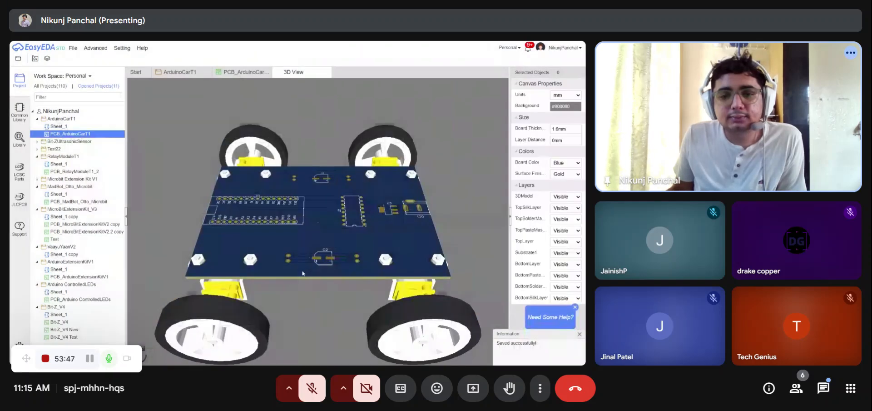
click(575, 196)
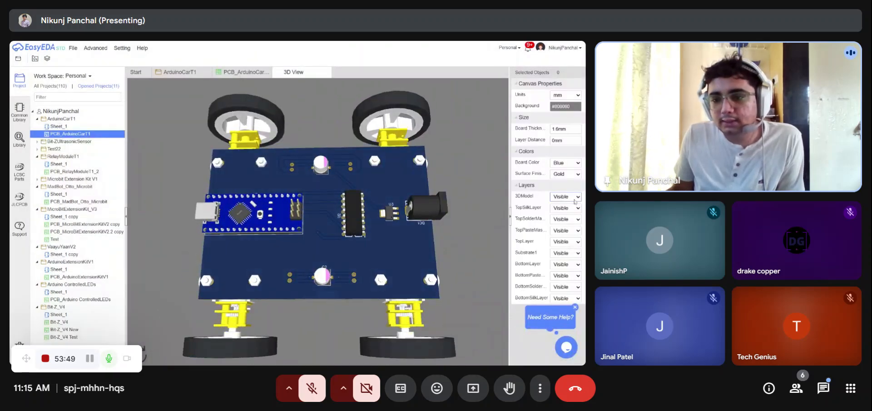
click(567, 220)
drag(437, 201, 435, 221)
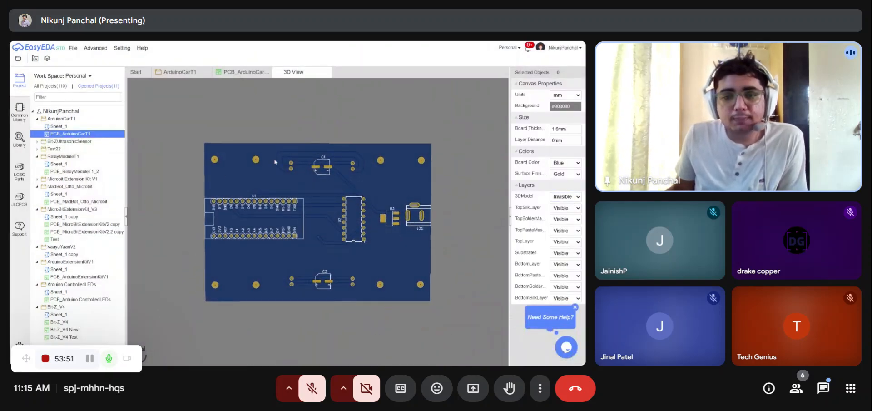
drag(184, 233, 361, 240)
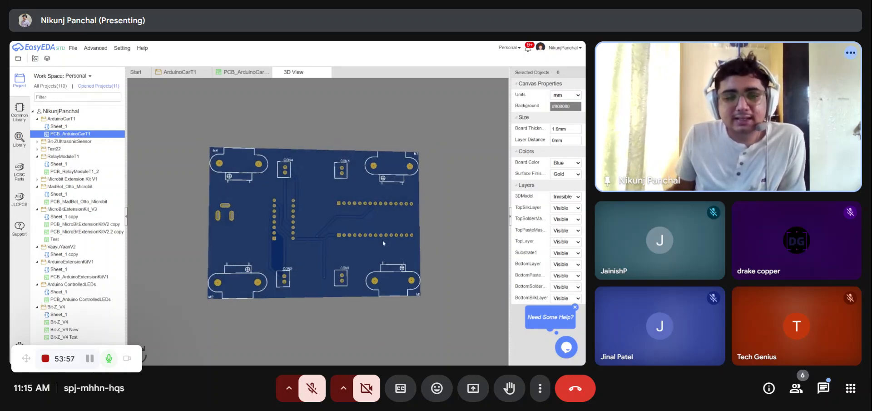
drag(382, 240, 371, 245)
drag(280, 250, 406, 88)
click(327, 73)
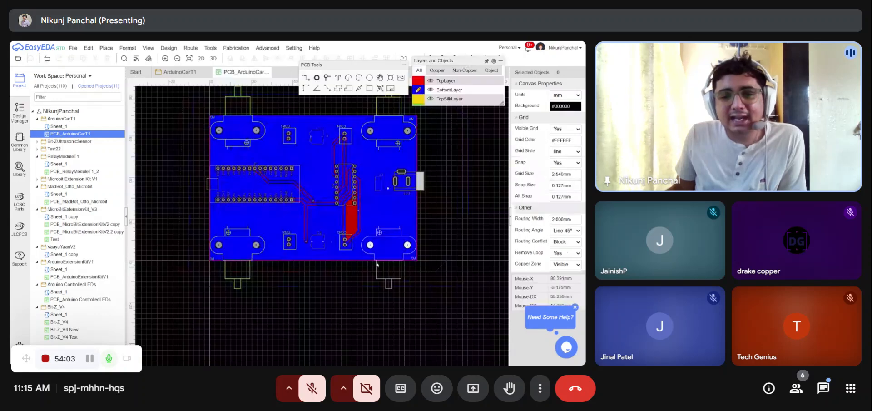
- Select the bottom GND copper pour, set its Keep Island option to Yes, and save the design
click(468, 152)
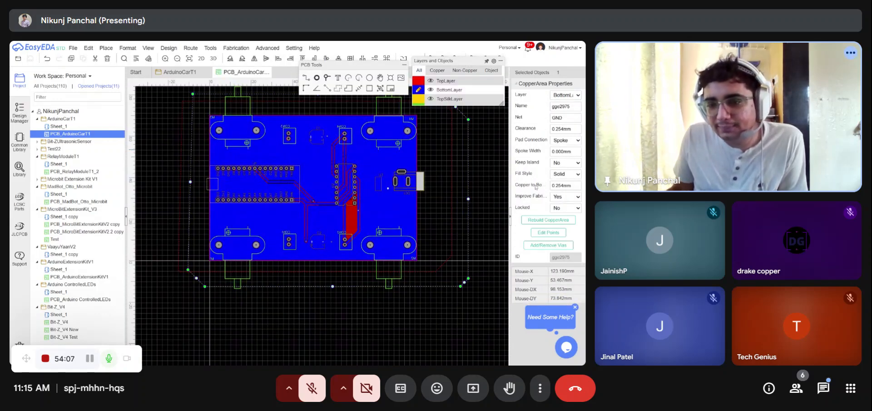
click(565, 162)
click(562, 177)
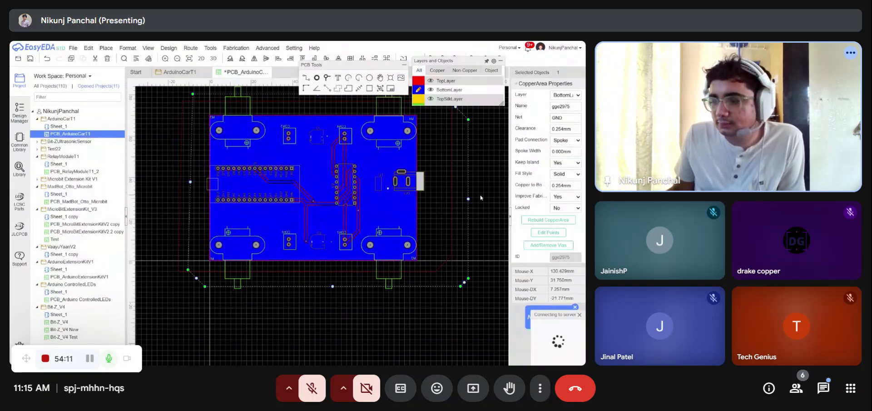
key(ctrl+s)
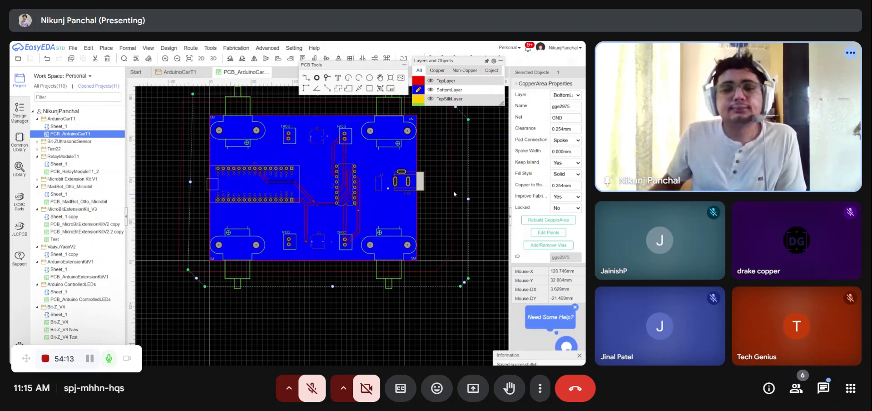
- Open the 3D preview of the PCB and zoom and rotate the board to inspect the assembled car from several angles
click(194, 73)
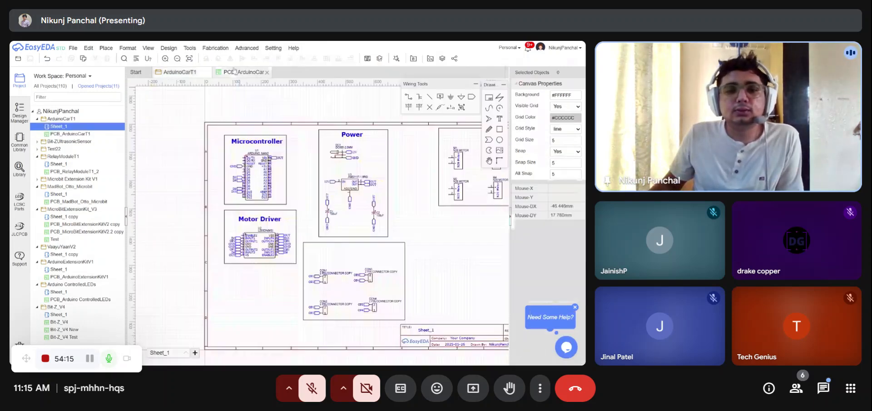
click(220, 72)
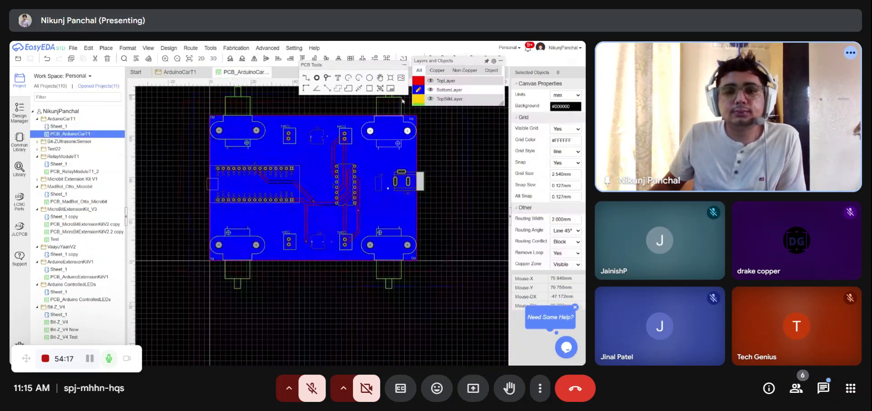
click(213, 59)
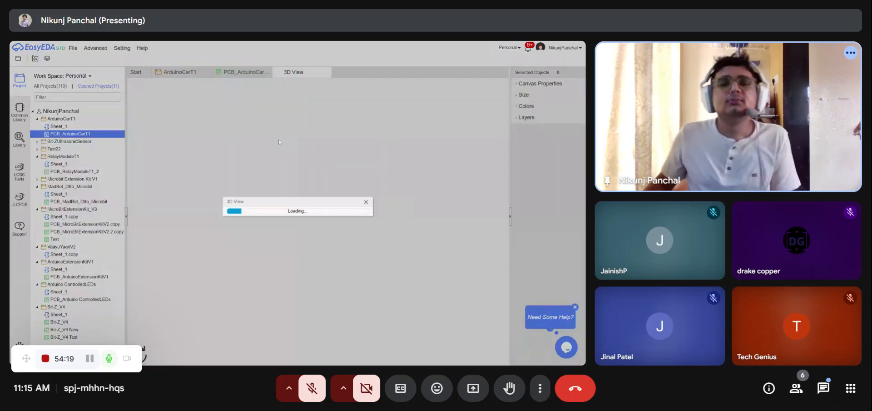
scroll(380, 263, down, 5)
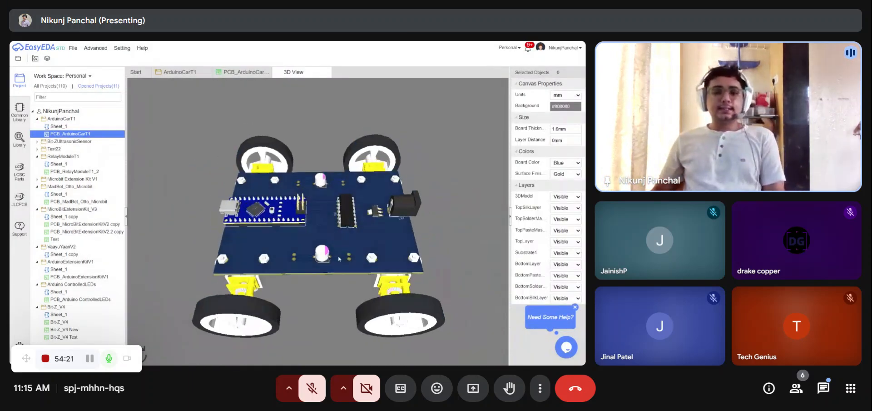
drag(339, 253, 332, 232)
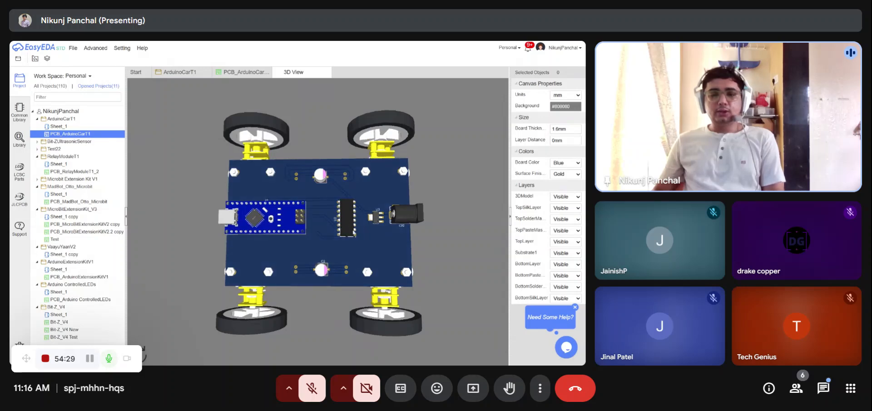
drag(448, 230, 367, 177)
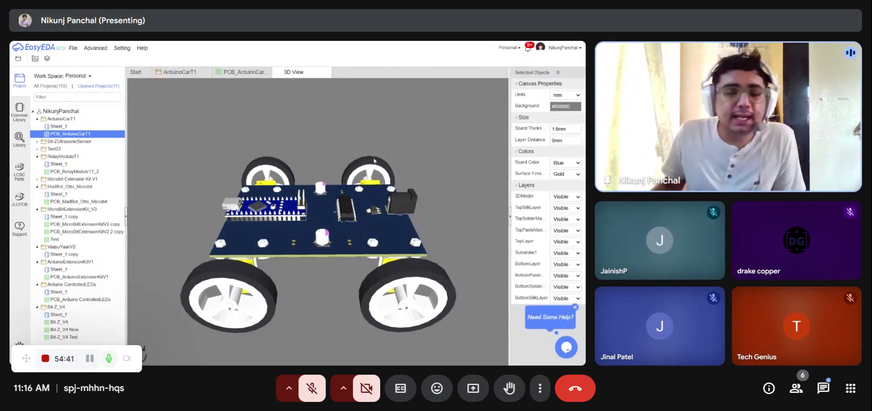
drag(342, 216, 343, 270)
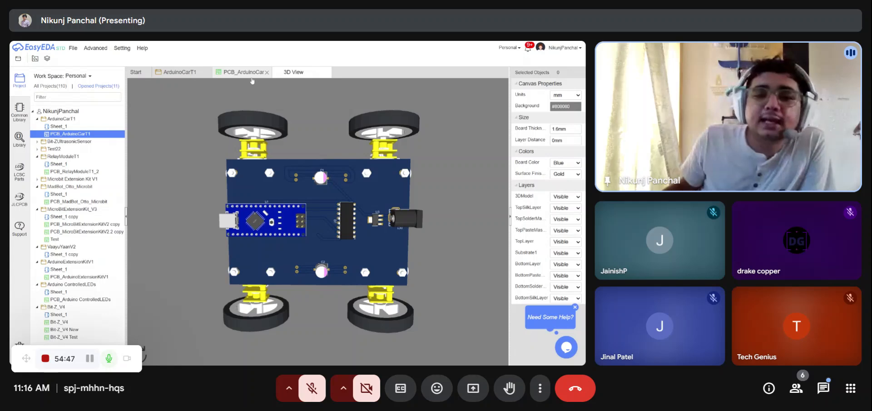
- Compare the schematic, the PCB layout and the 3D view, rotating the 3D board once more
click(171, 76)
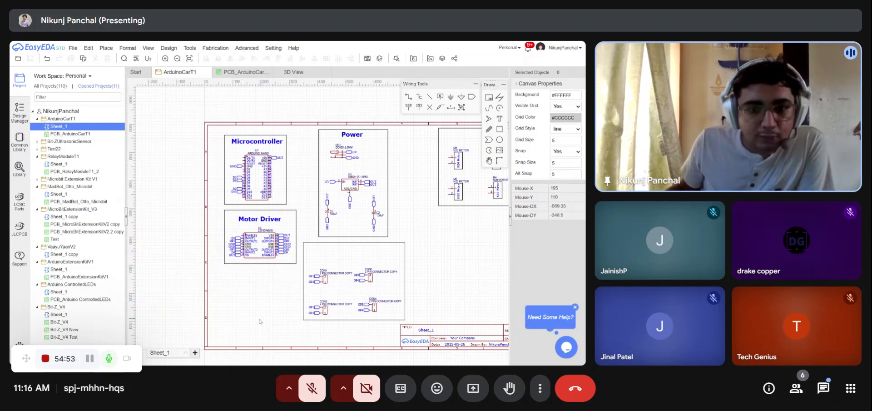
click(235, 72)
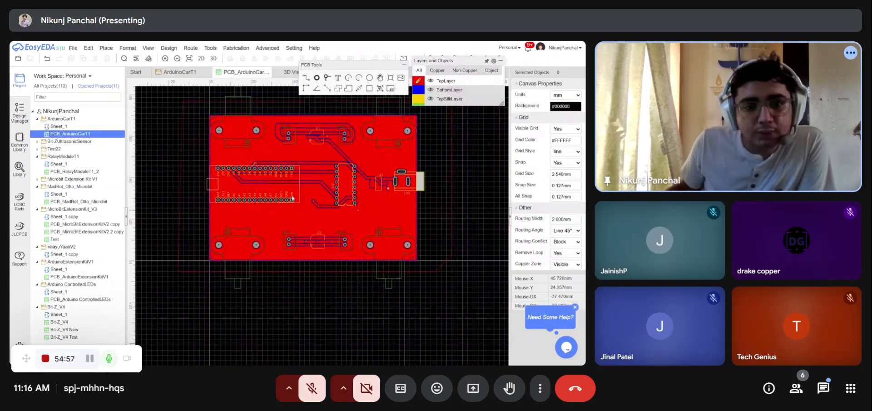
click(185, 75)
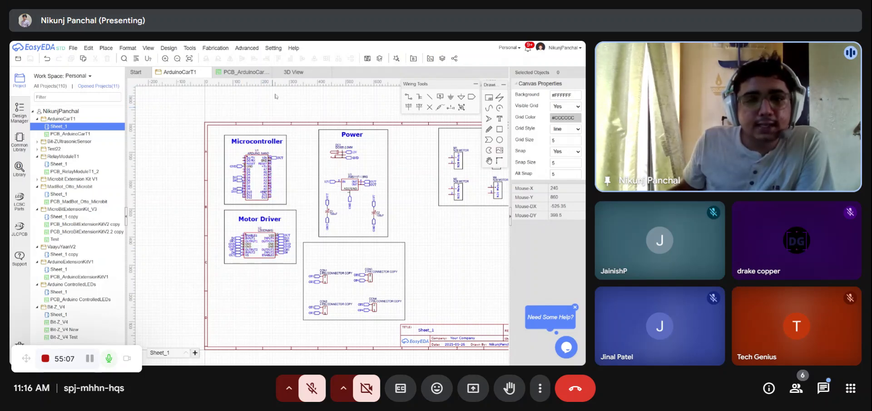
click(294, 72)
drag(313, 256, 348, 224)
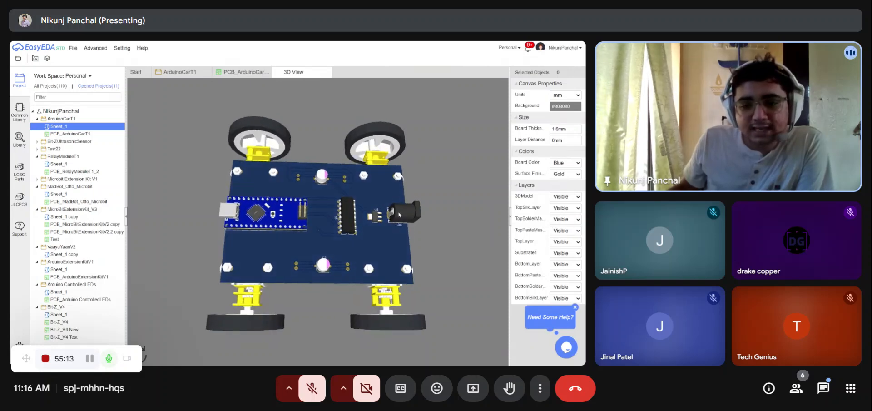